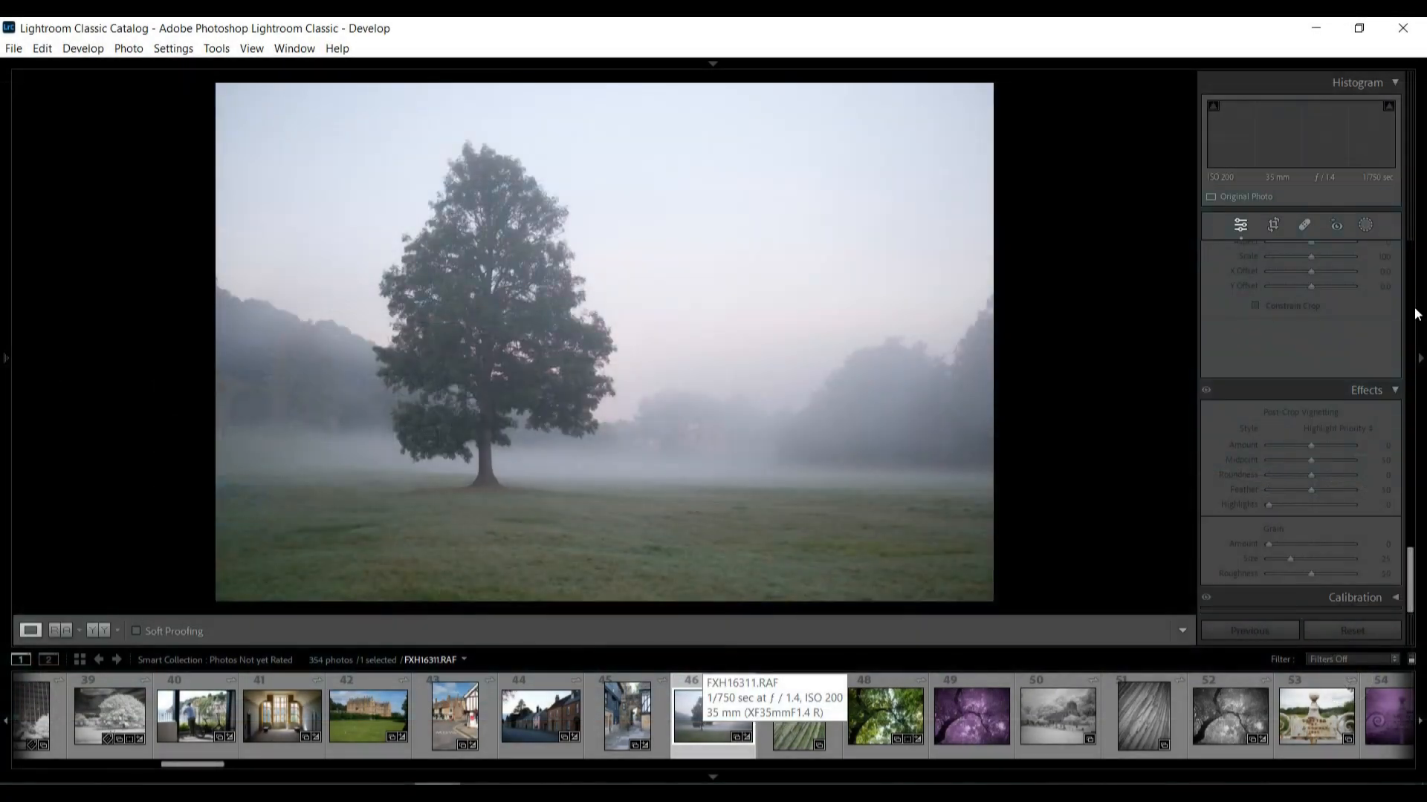
Apply the Camera ASTIA/Soft profile to the foggy tree photo
click(1282, 403)
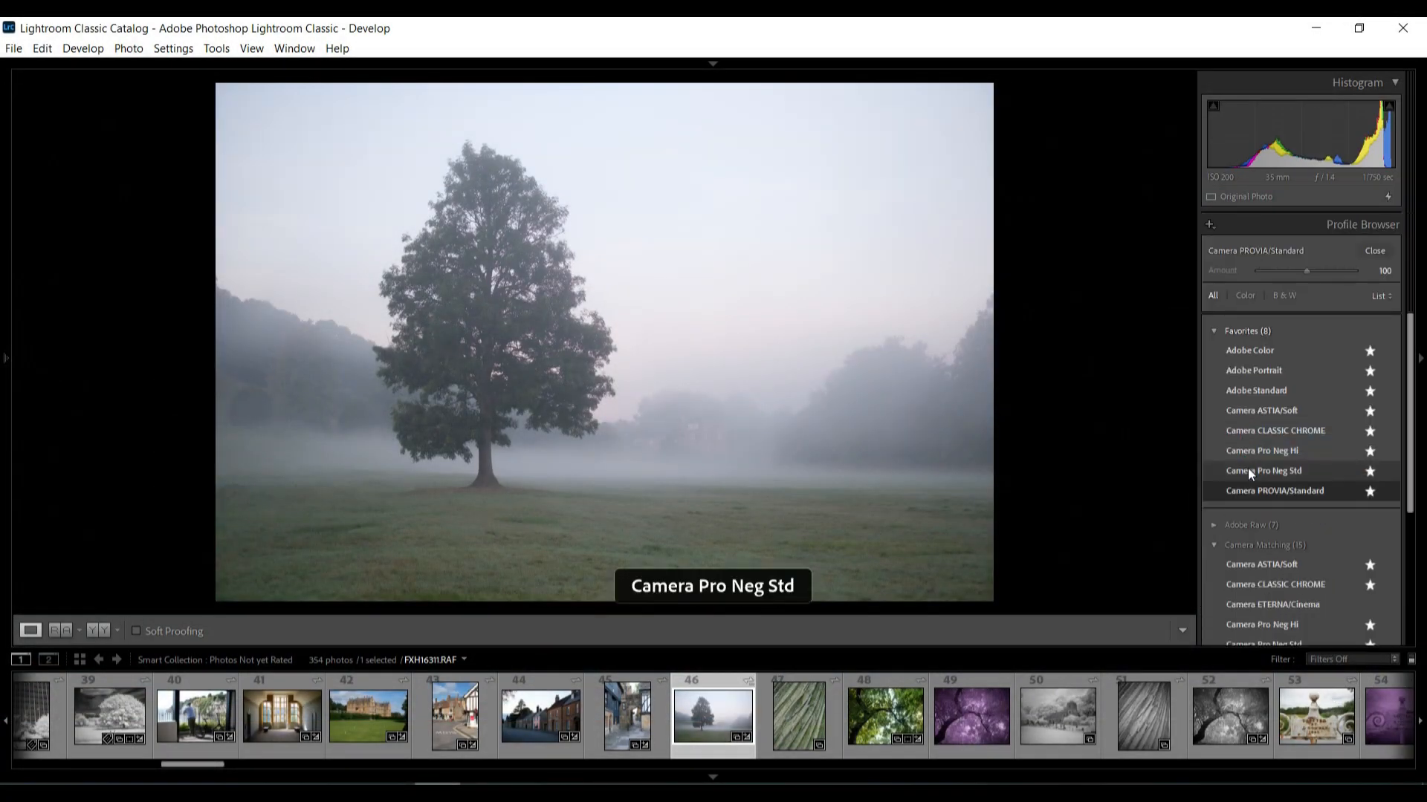
double_click(1296, 411)
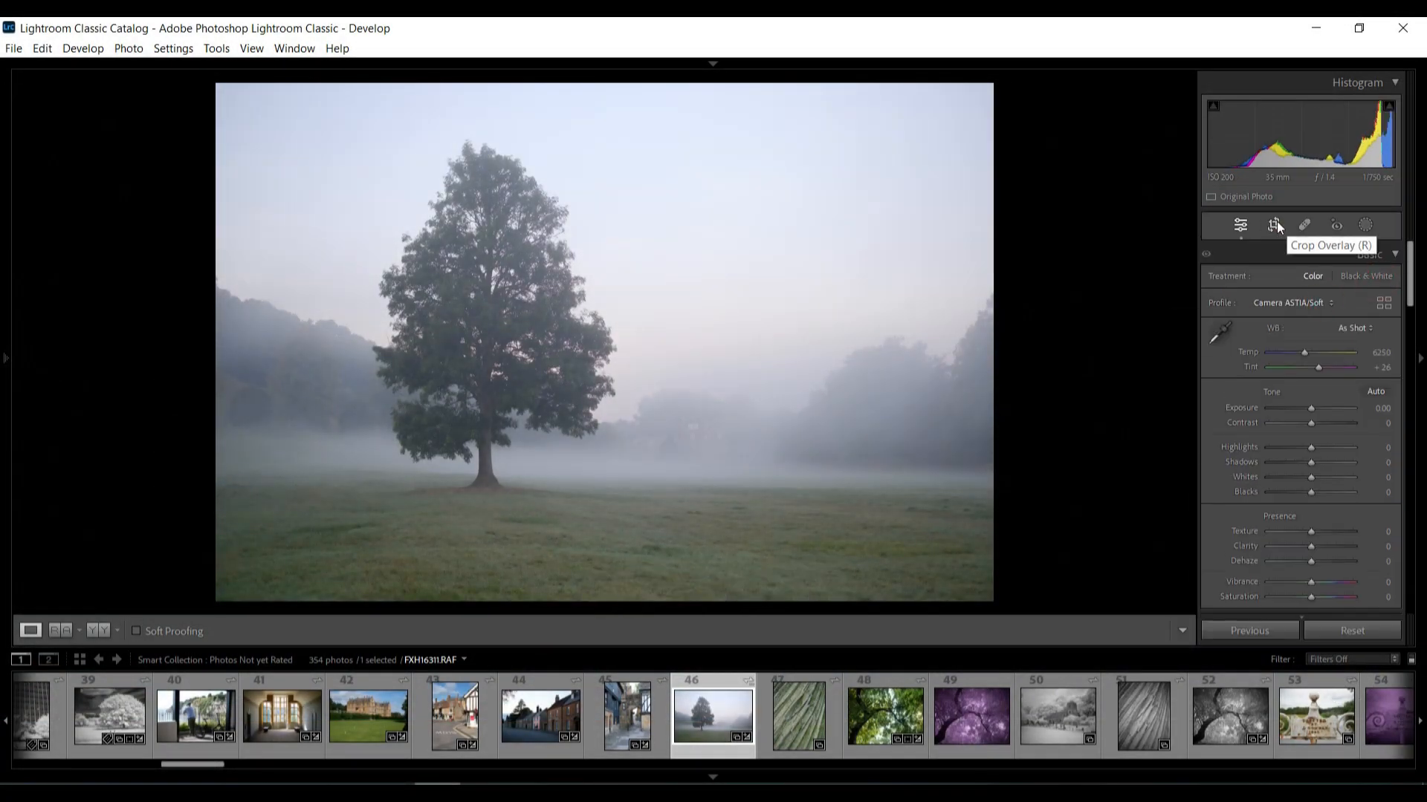
Crop the photo to a 1 x 1 aspect ratio and shift the crop frame slightly to the right
click(1272, 224)
click(1370, 307)
click(1330, 376)
click(1350, 281)
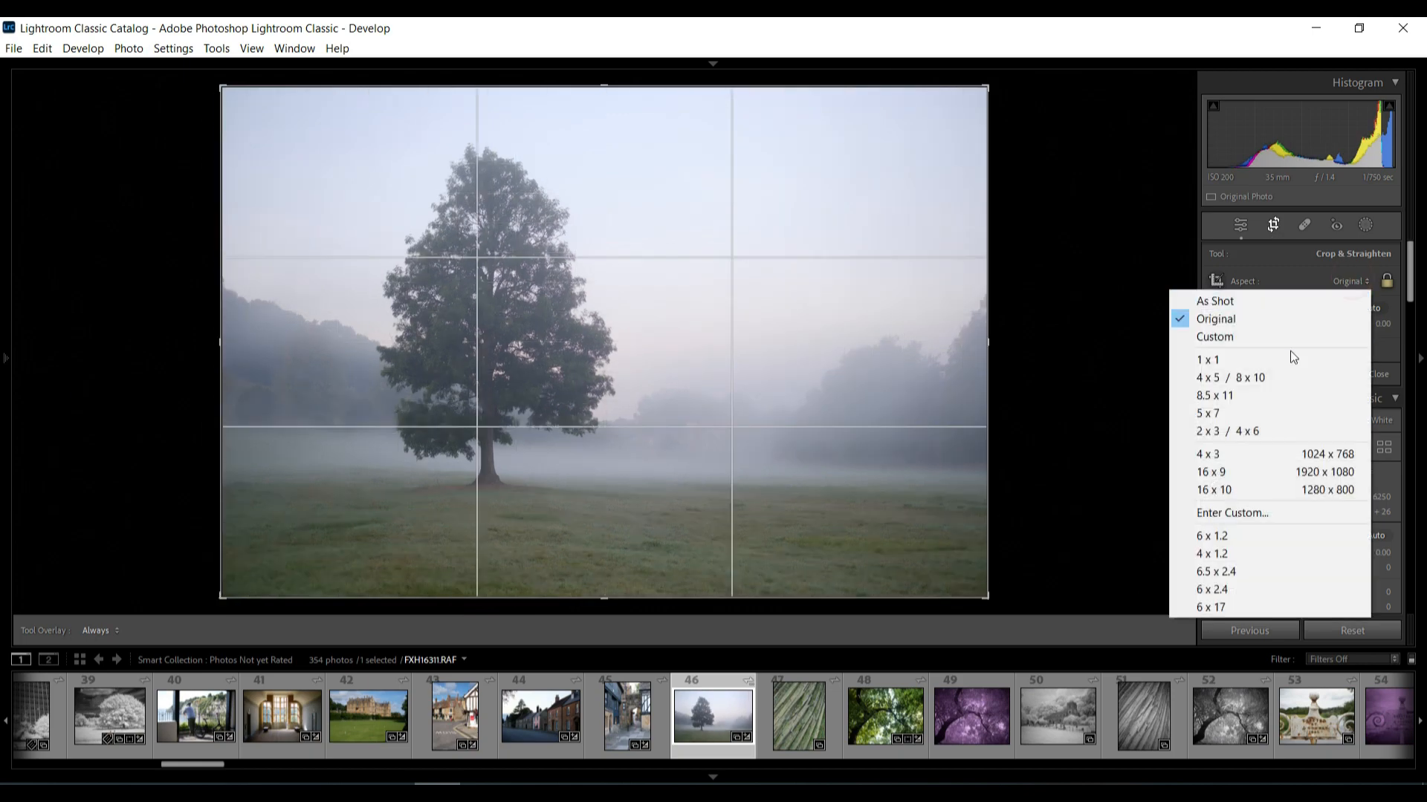
click(1290, 356)
drag(755, 395, 784, 380)
key(r)
key(r)
key(r)
key(r)
key(r)
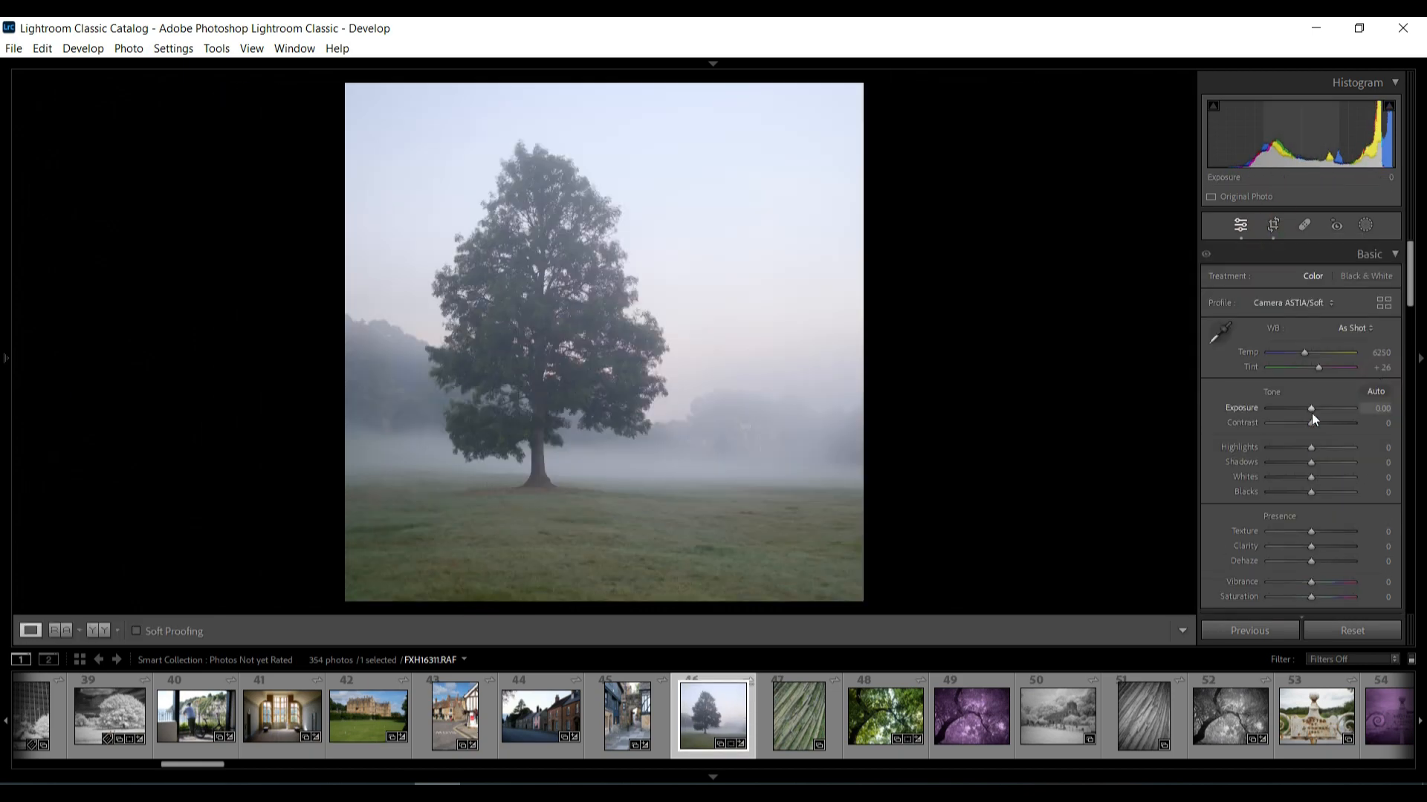
Adjust the Basic panel's tone and Dehaze sliders for the misty scene
drag(1311, 410, 1313, 572)
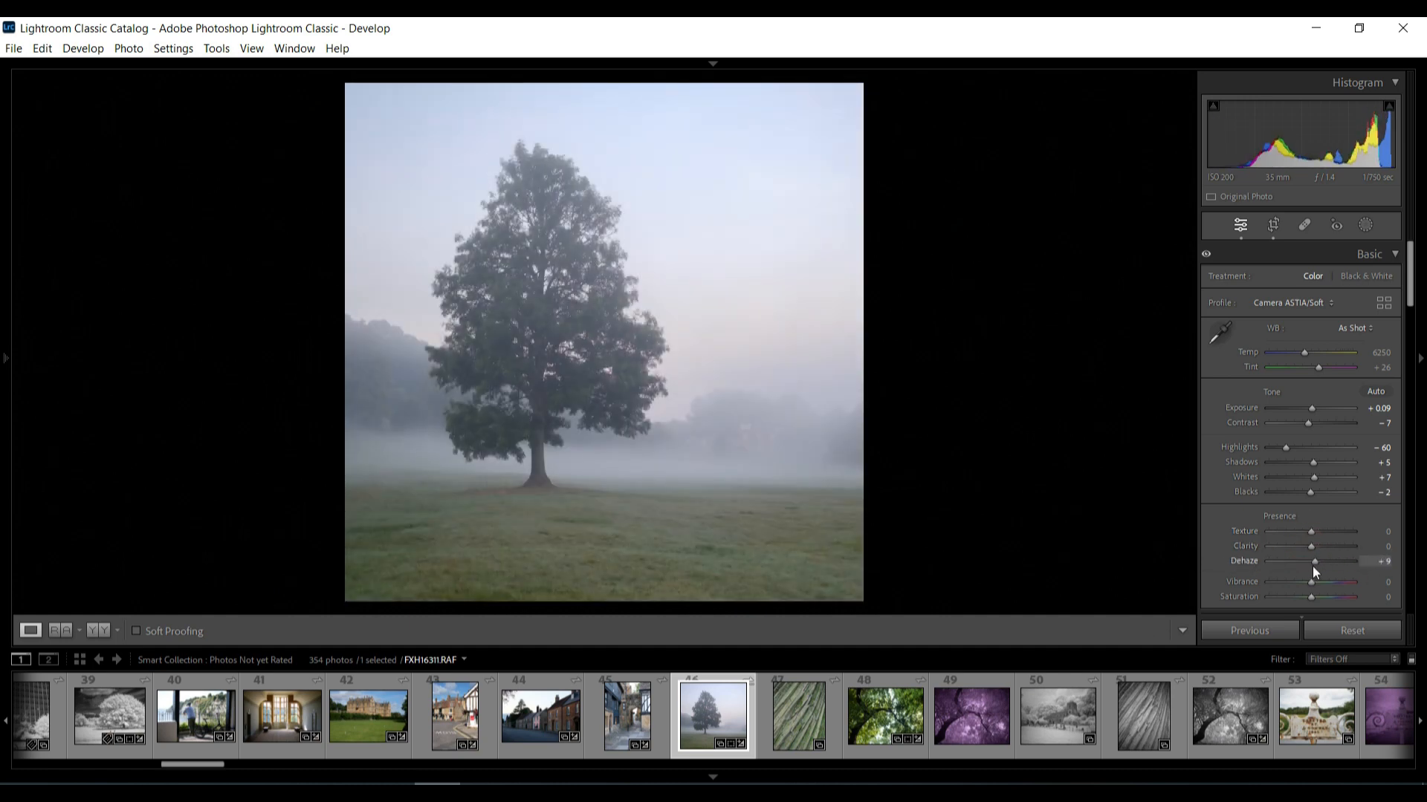
Set the tone curve regions and lower the green saturation in HSL to -55
scroll(1313, 564, down, 3)
drag(1311, 395, 1290, 439)
scroll(1313, 410, down, 5)
click(1284, 436)
scroll(1284, 438, down, 1)
scroll(1389, 382, up, 3)
scroll(1389, 382, down, 2)
drag(1311, 372, 1312, 404)
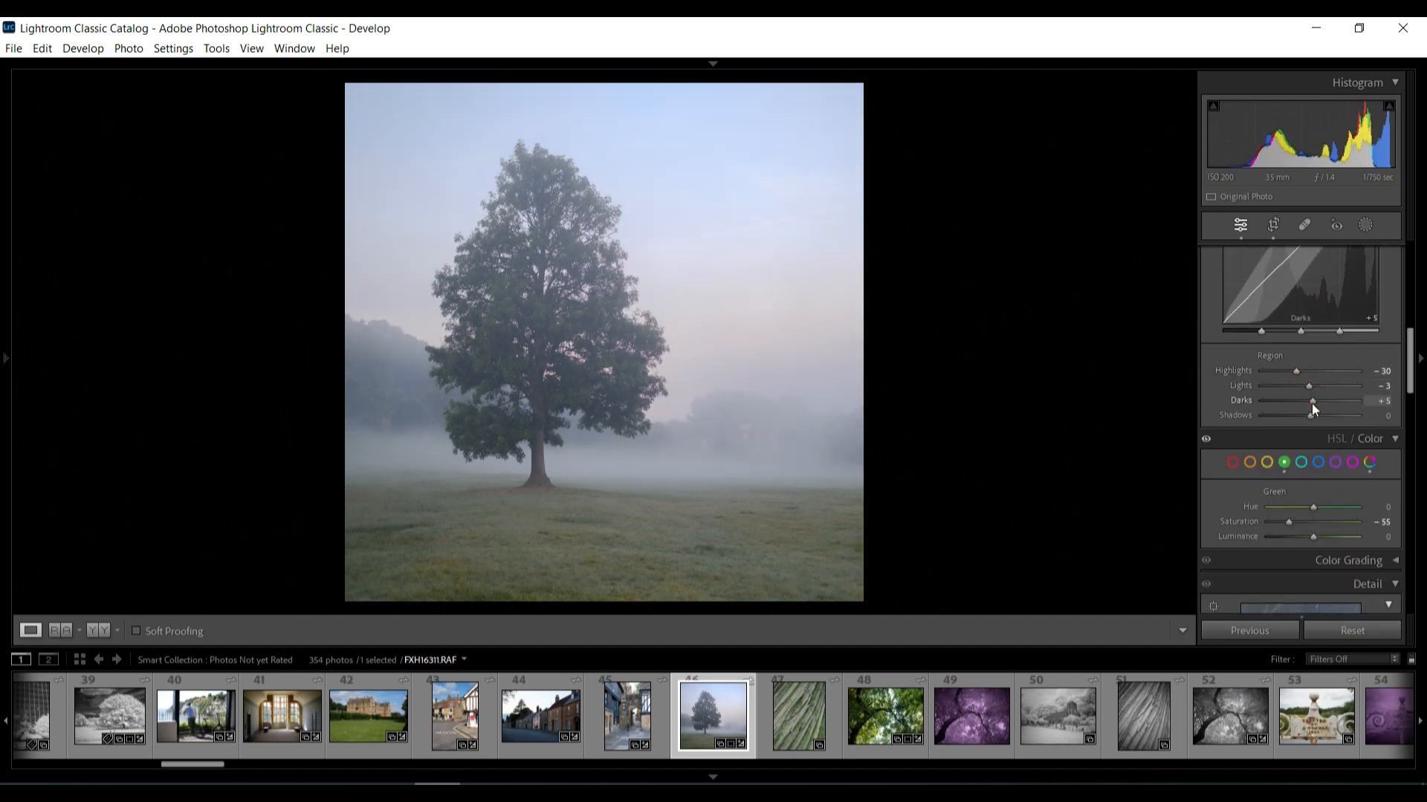
Raise the sharpening Masking slider in the Detail panel
scroll(1326, 462, down, 8)
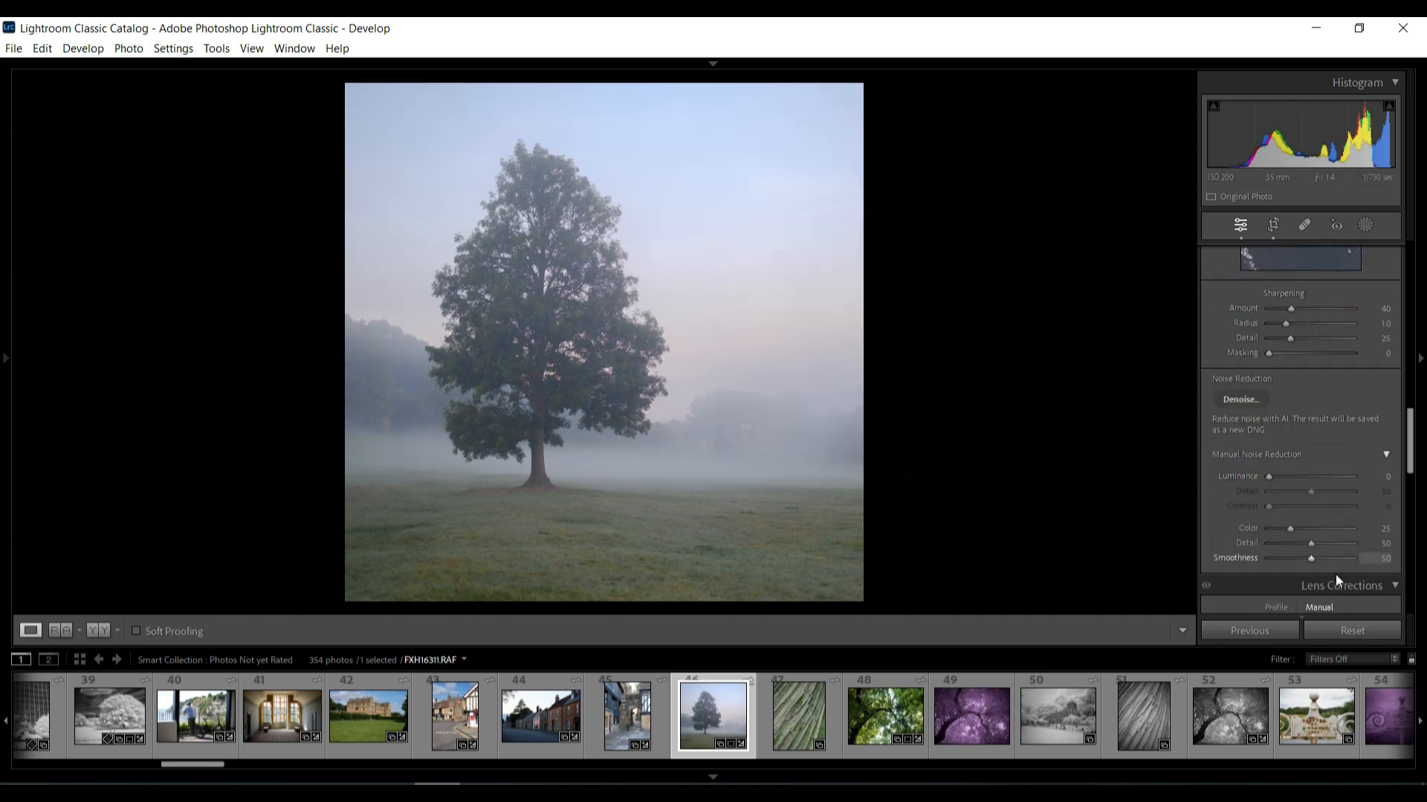
scroll(1335, 574, down, 5)
drag(1268, 356, 1290, 357)
scroll(1301, 408, down, 5)
mouse_move(1311, 448)
mouse_down()
mouse_move(1348, 479)
mouse_move(1303, 486)
mouse_move(1312, 446)
mouse_move(1345, 458)
mouse_move(1308, 452)
mouse_up()
Create a Select Sky mask and nudge its highlights slider up slightly
click(1365, 225)
click(1298, 291)
scroll(1306, 475, down, 3)
scroll(1308, 451, up, 3)
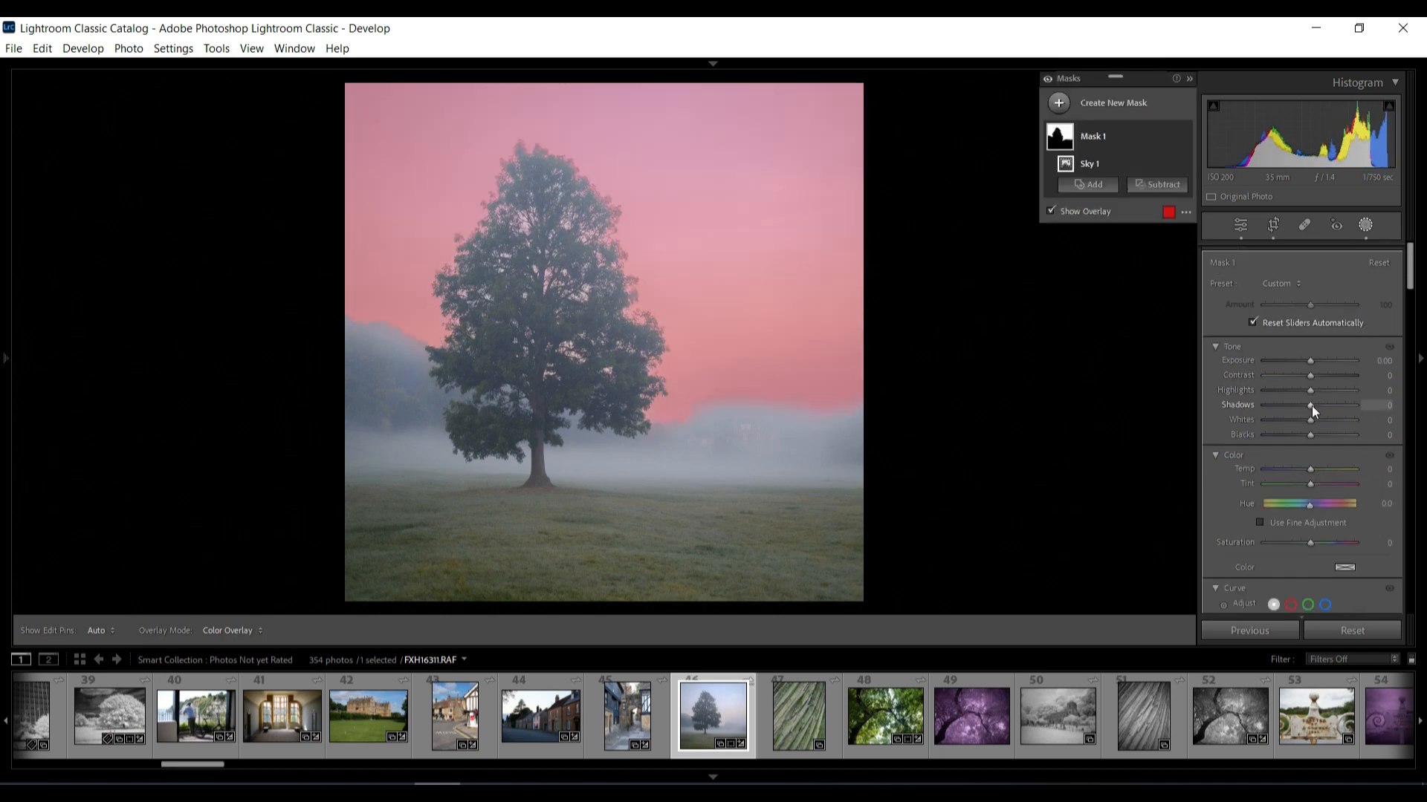
drag(1310, 390, 1319, 359)
Close masking and set the Basic highlights to -33
click(1366, 226)
drag(1289, 435, 1297, 436)
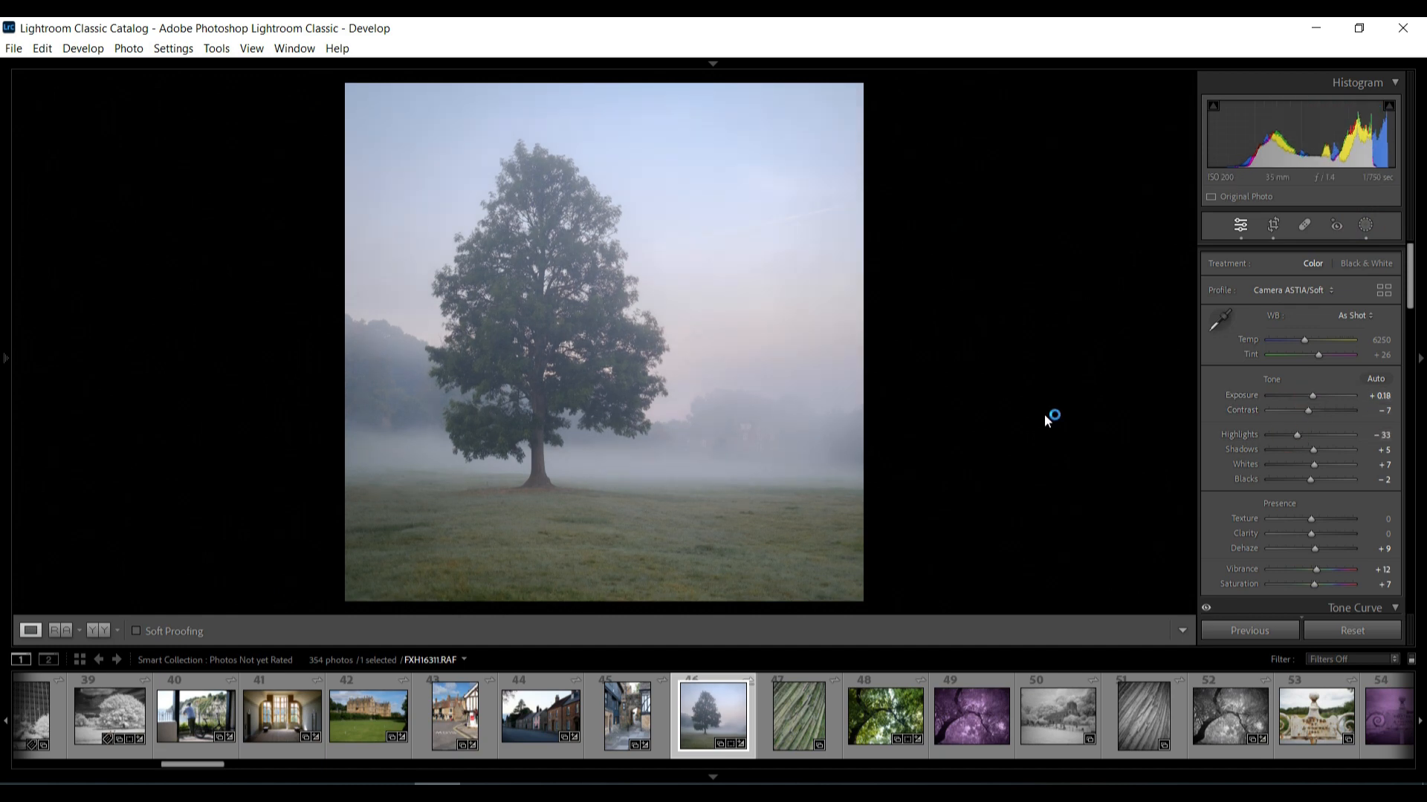
Toggle the treatment to Black & White and back to Color
click(1369, 264)
click(1315, 263)
Open the photo in Silver Efex Pro 2 as an edited copy with Lightroom adjustments
right_click(713, 721)
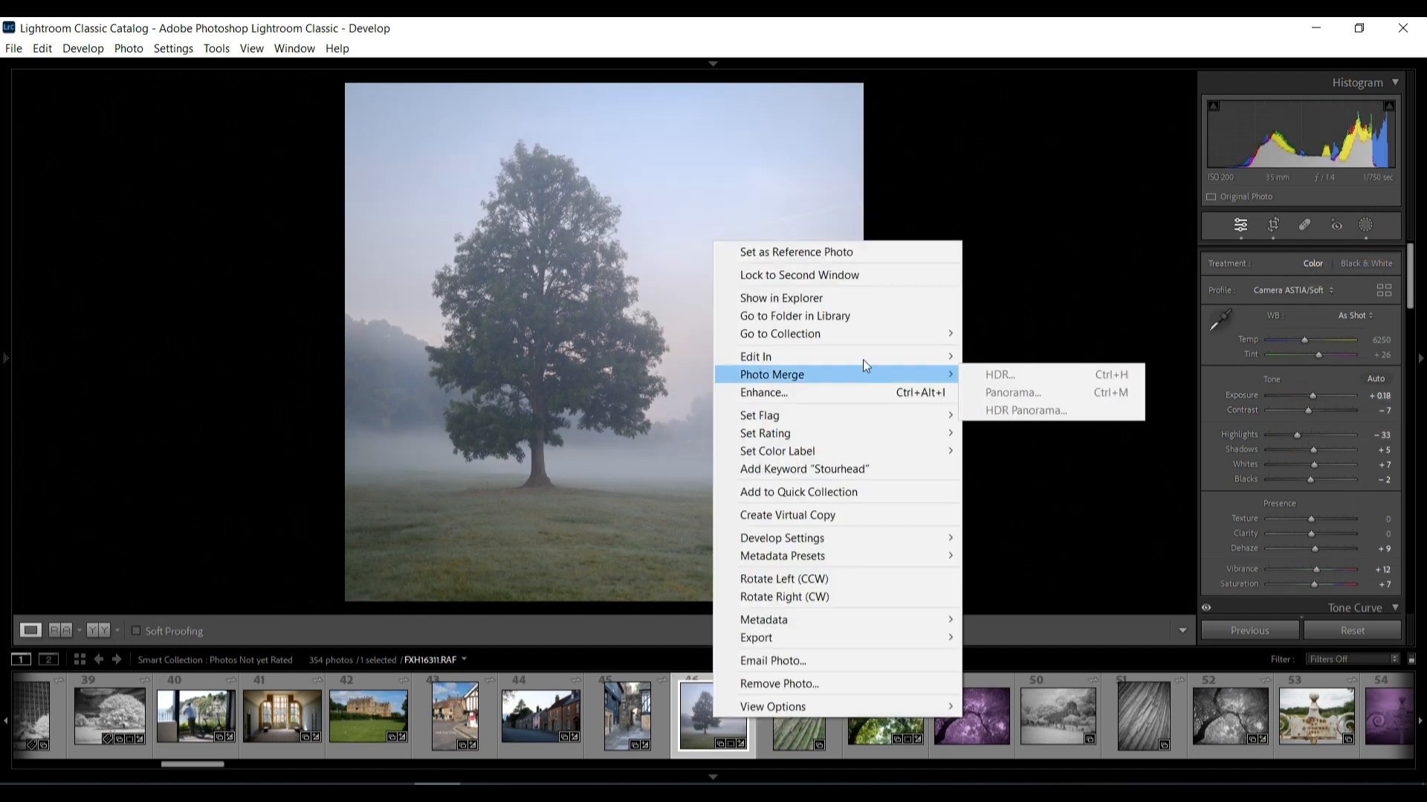
mouse_move(864, 357)
click(1000, 515)
click(450, 653)
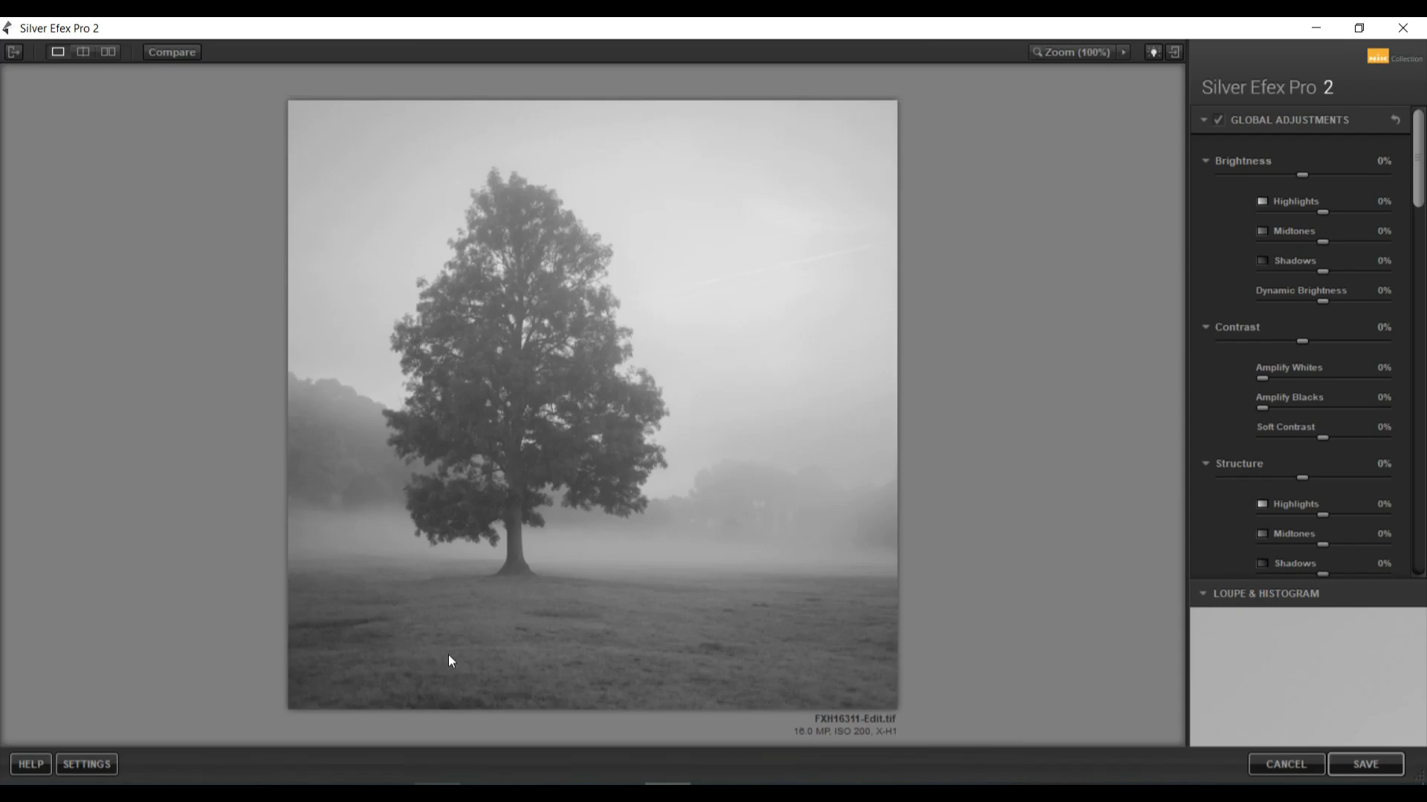
Step through the full preset library one preset at a time to compare the looks
click(10, 54)
click(58, 75)
click(91, 190)
key(Down)
key(Down)
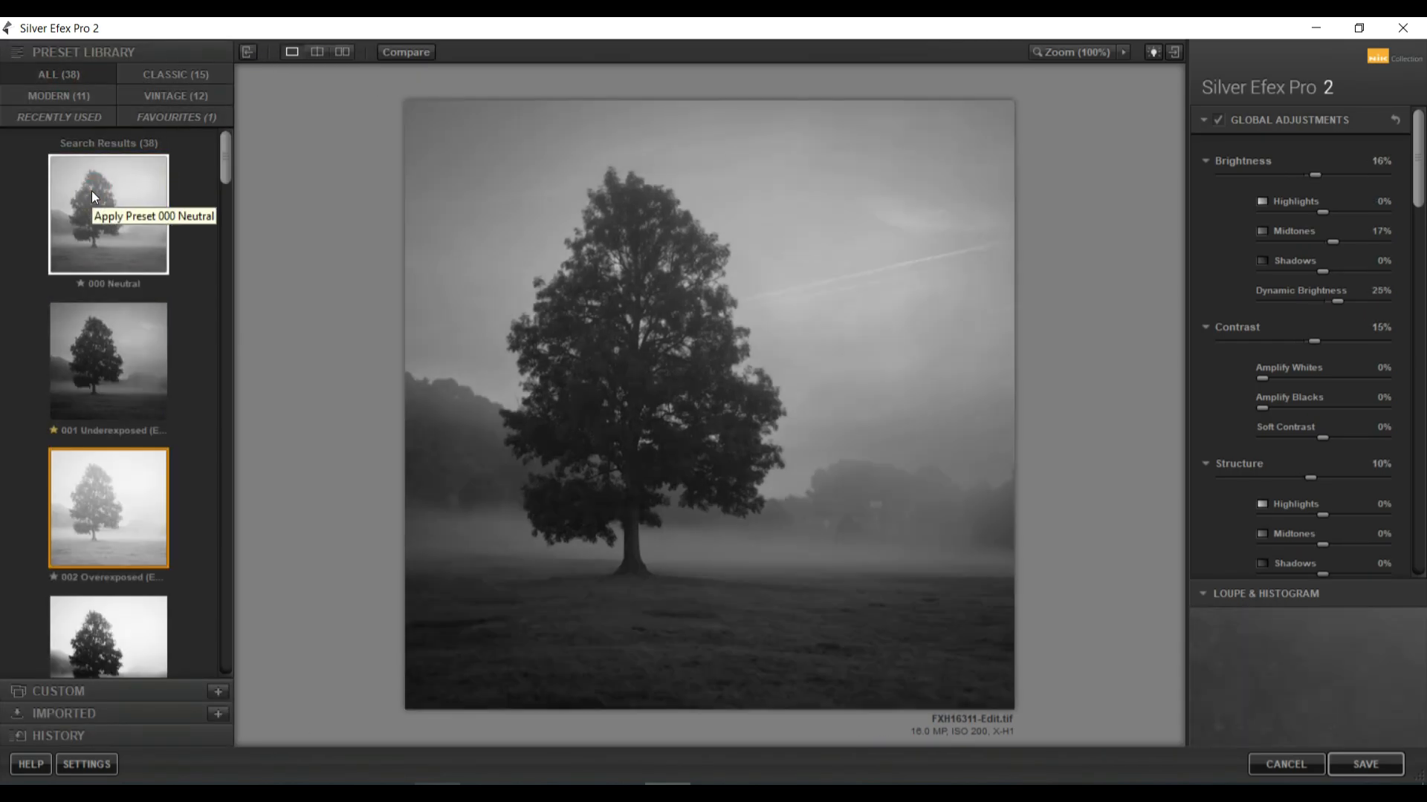
key(Down)
key(Down)
key(Down)
key(Down)
key(Down)
key(Down)
key(Down)
key(Down)
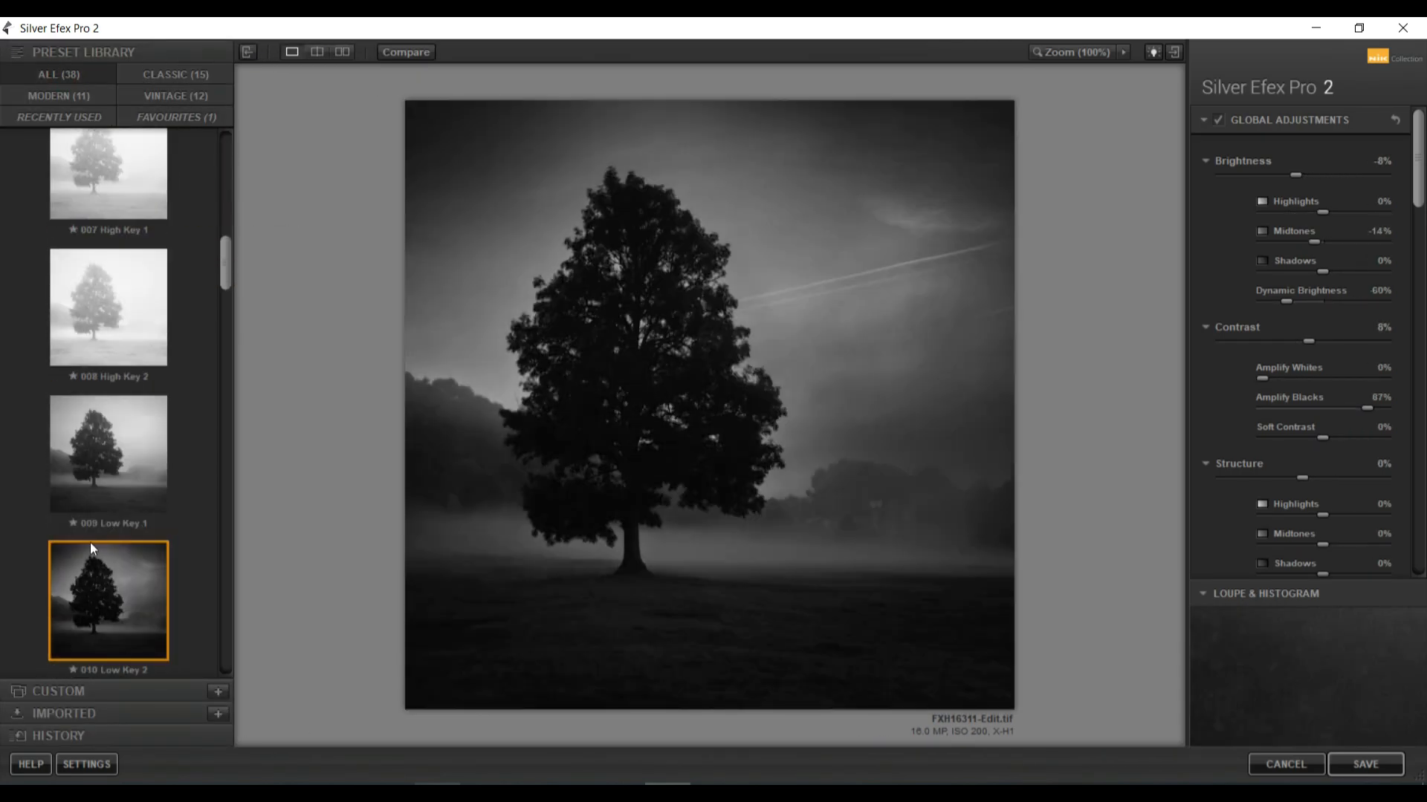
key(Down)
key(Down)
key(Down)
key(Down)
key(Down)
key(Down)
key(Down)
key(Down)
key(Down)
key(Down)
key(Down)
key(Down)
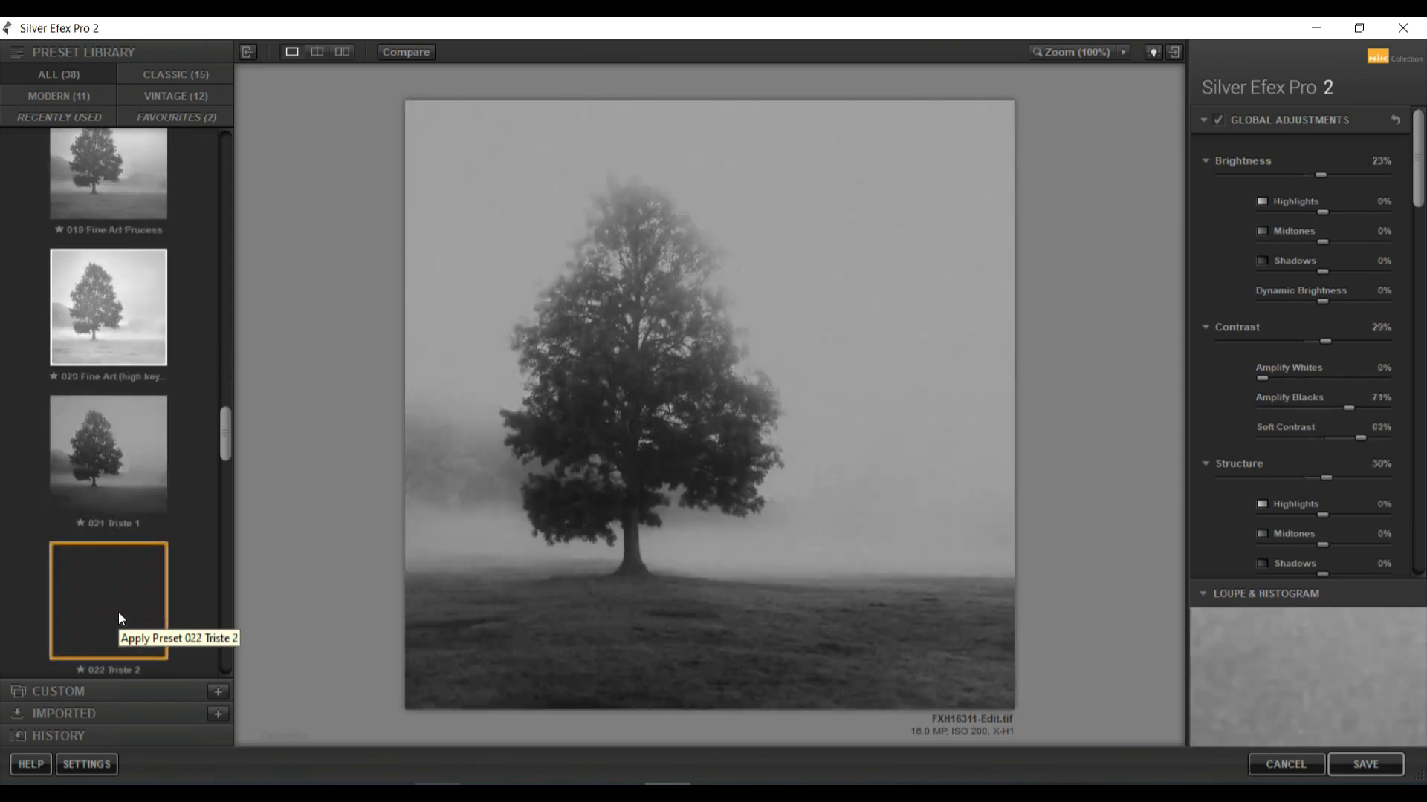
key(Down)
key(Down)
key(Down)
key(Down)
key(Down)
key(Down)
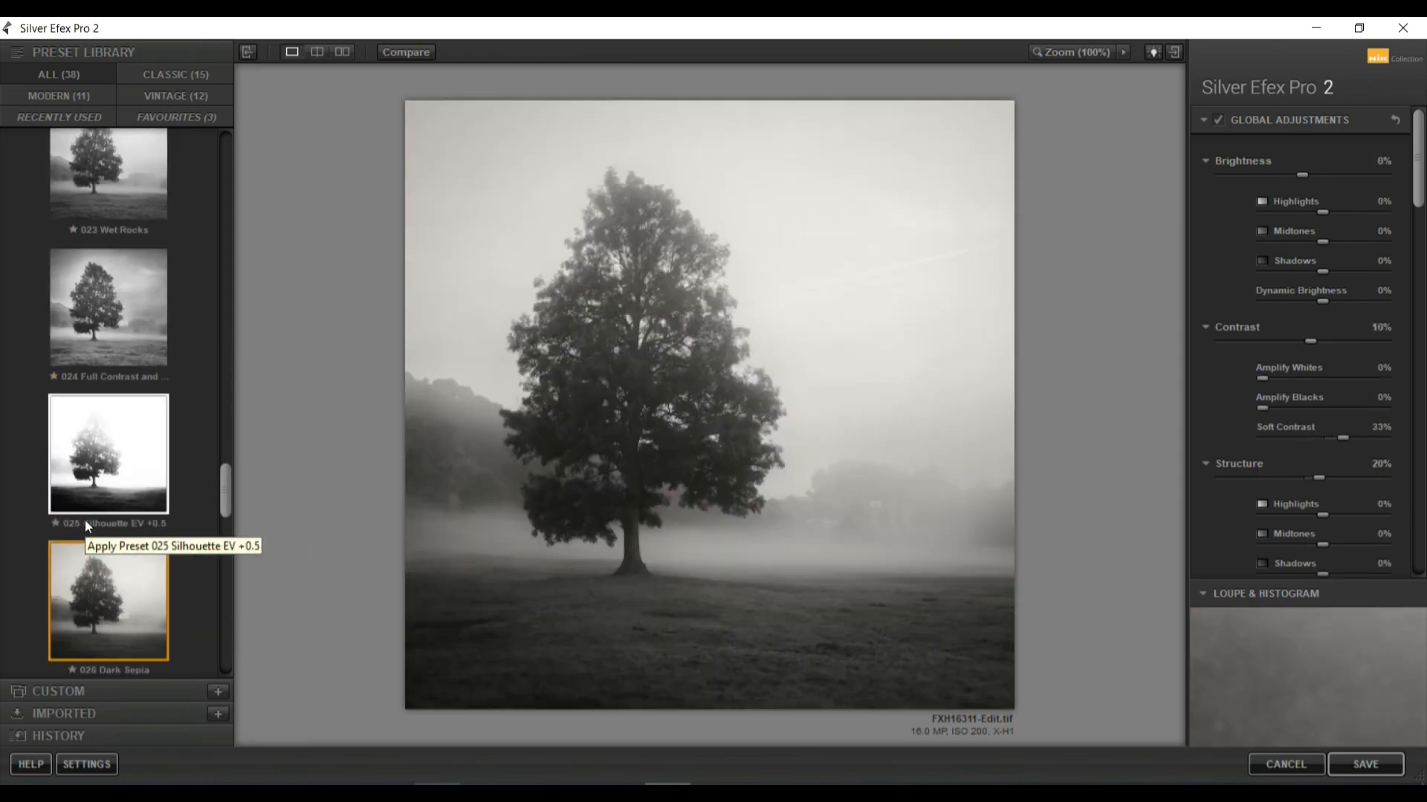
key(Down)
key(Down)
key(Down)
key(Down)
key(Down)
key(Down)
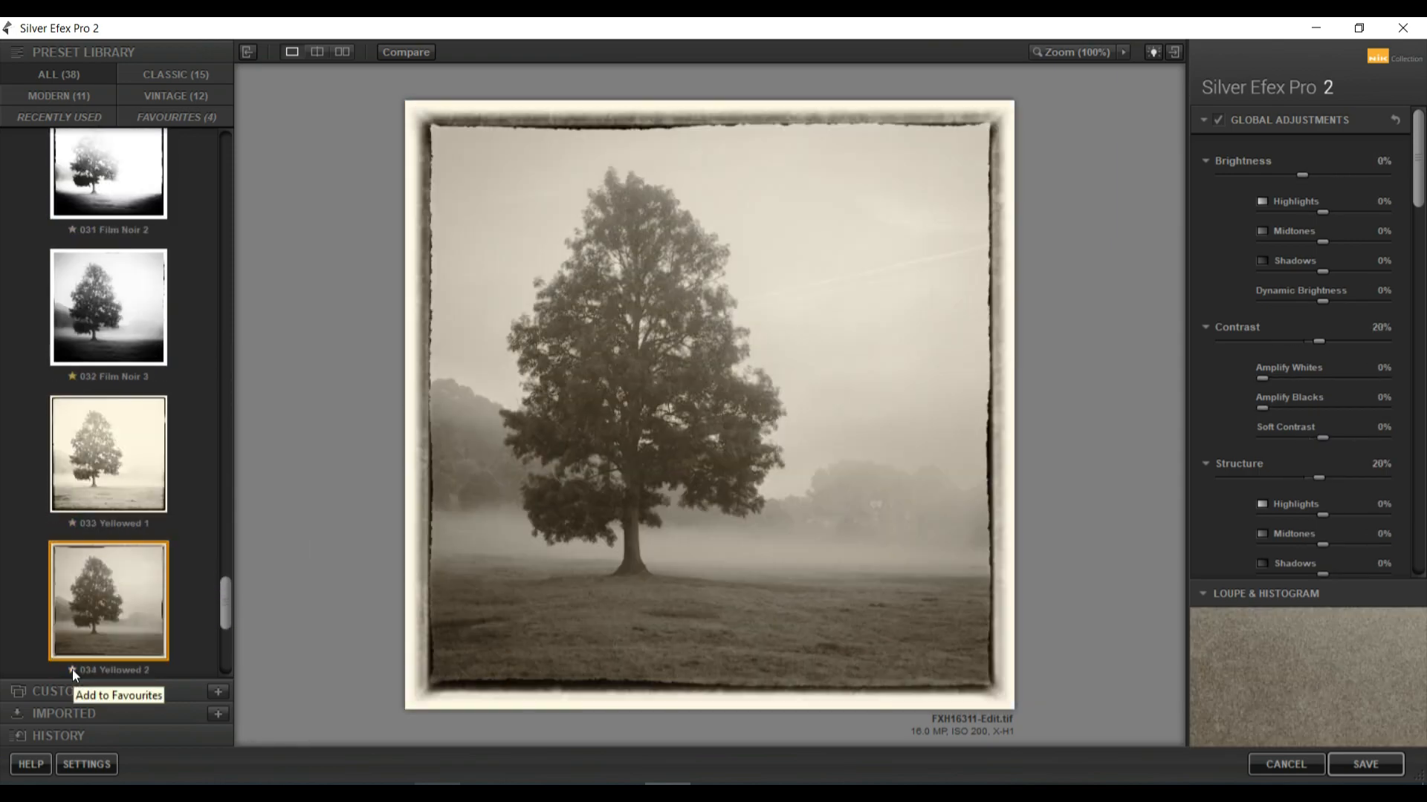
Mark the 032 Film Noir 3 preset as a favourite and keep browsing the remaining presets
click(73, 671)
key(Down)
key(Down)
key(Down)
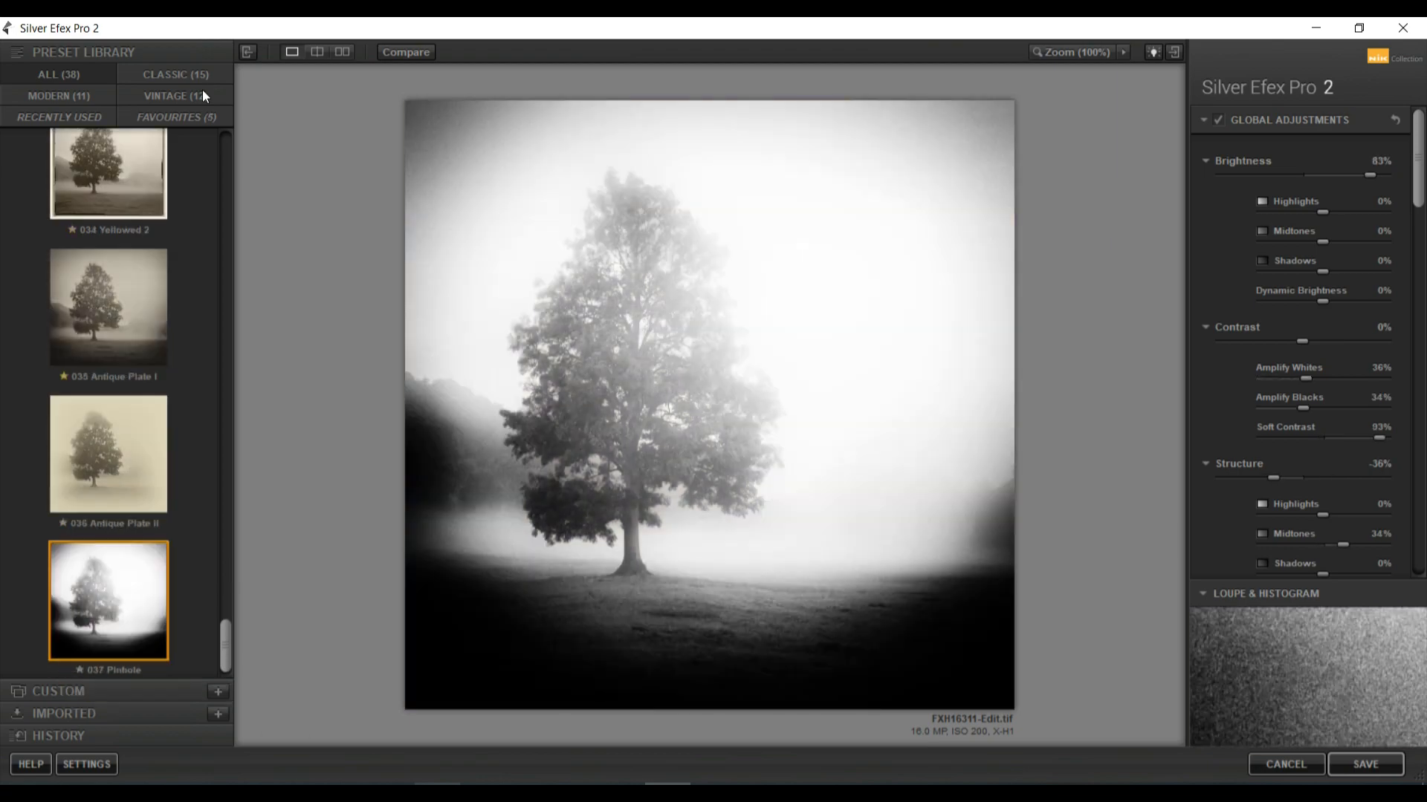
Show only the favourite presets, adjust their favourite stars and apply one of them
click(200, 118)
click(126, 225)
key(Down)
click(71, 430)
key(Down)
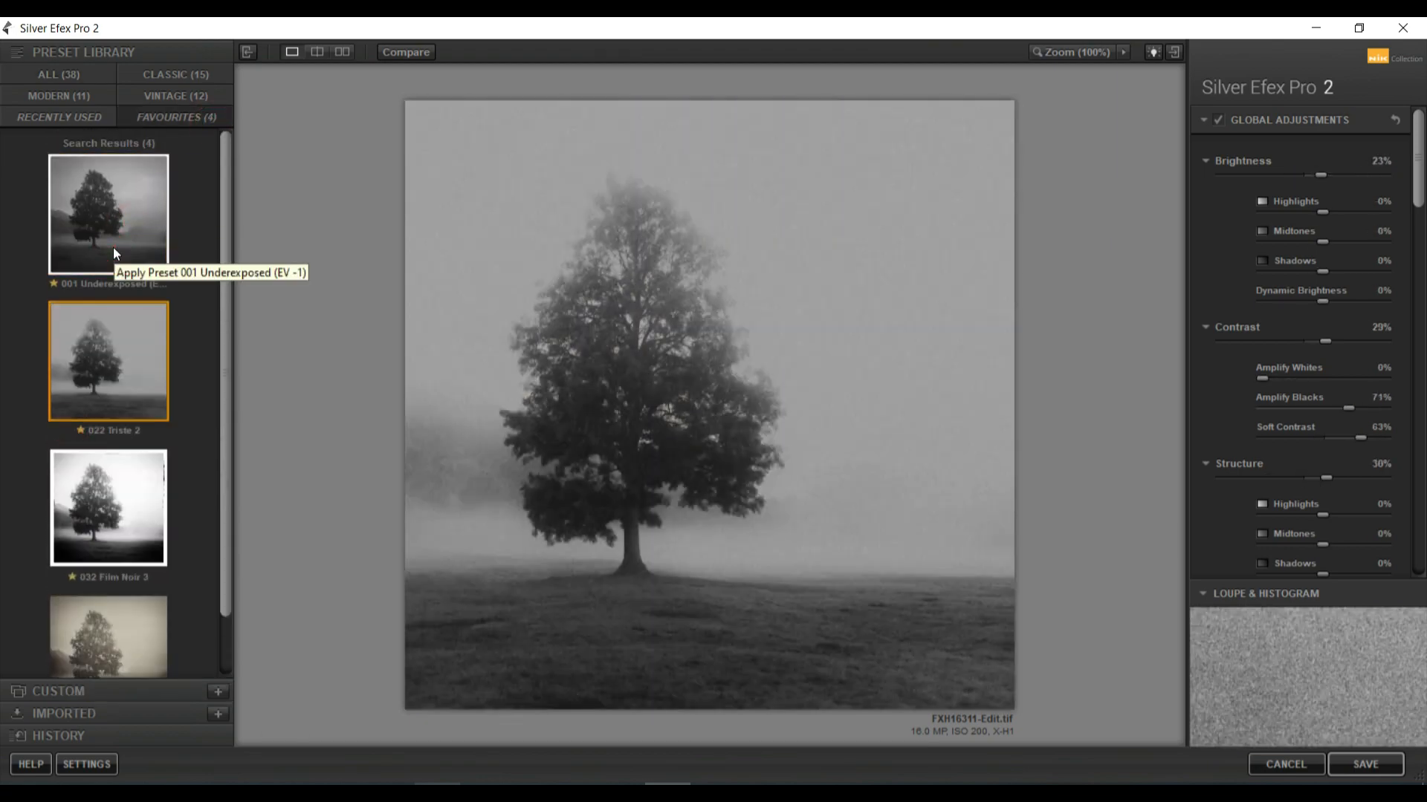
click(81, 431)
click(122, 238)
key(Down)
key(Down)
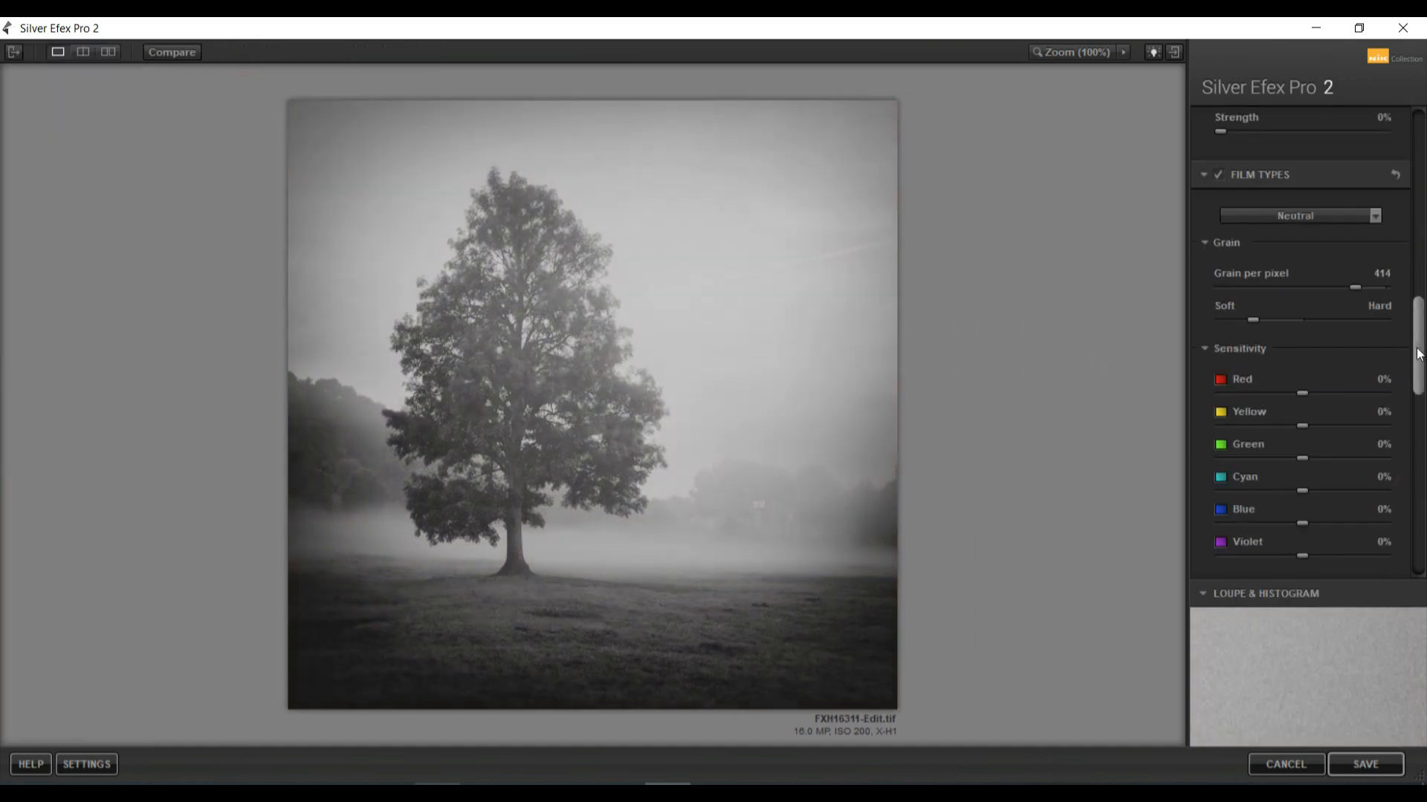
Apply the orange colour filter
scroll(1264, 252, up, 3)
click(1219, 251)
click(1284, 251)
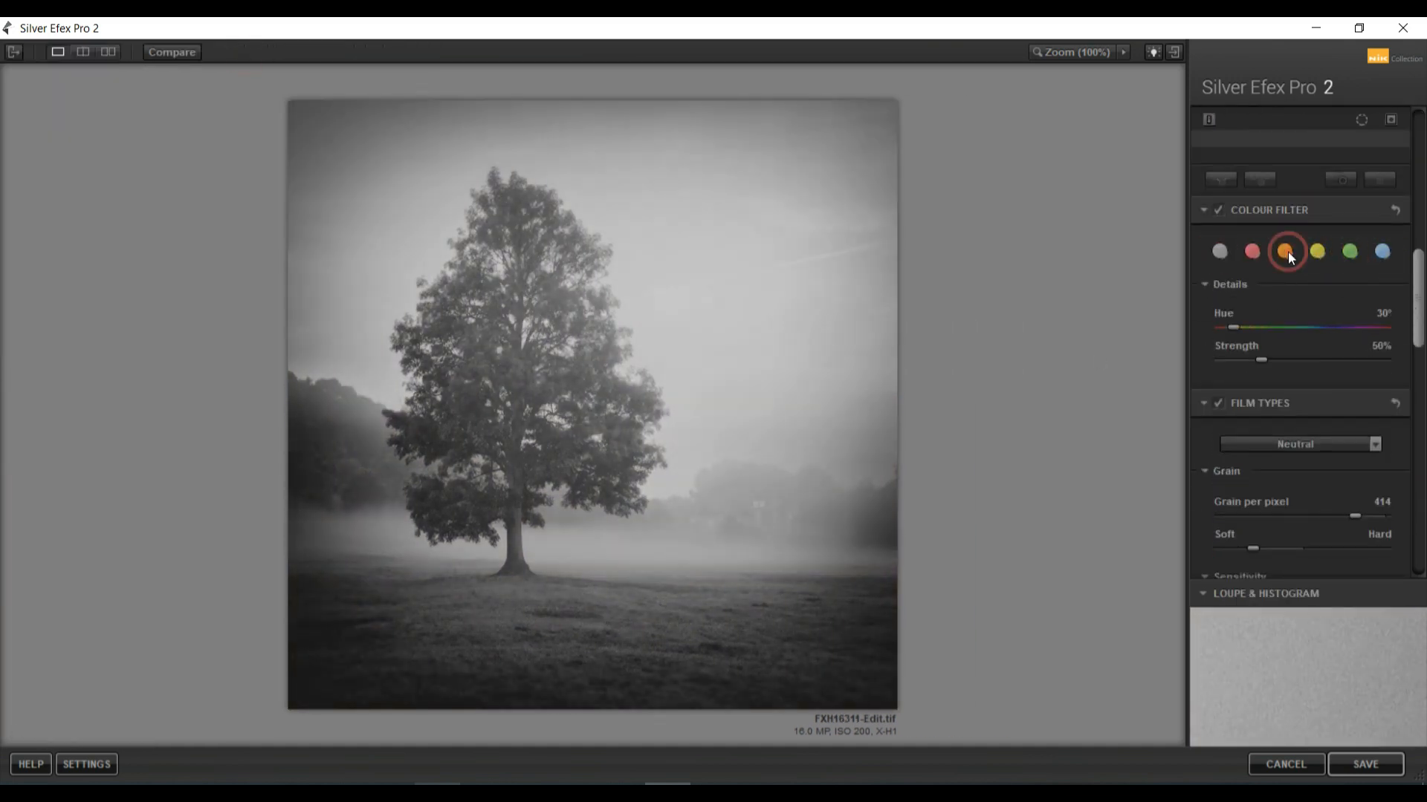
Set the film type to Kodak P3200 TMAX Pro
scroll(1308, 246, down, 3)
click(1373, 203)
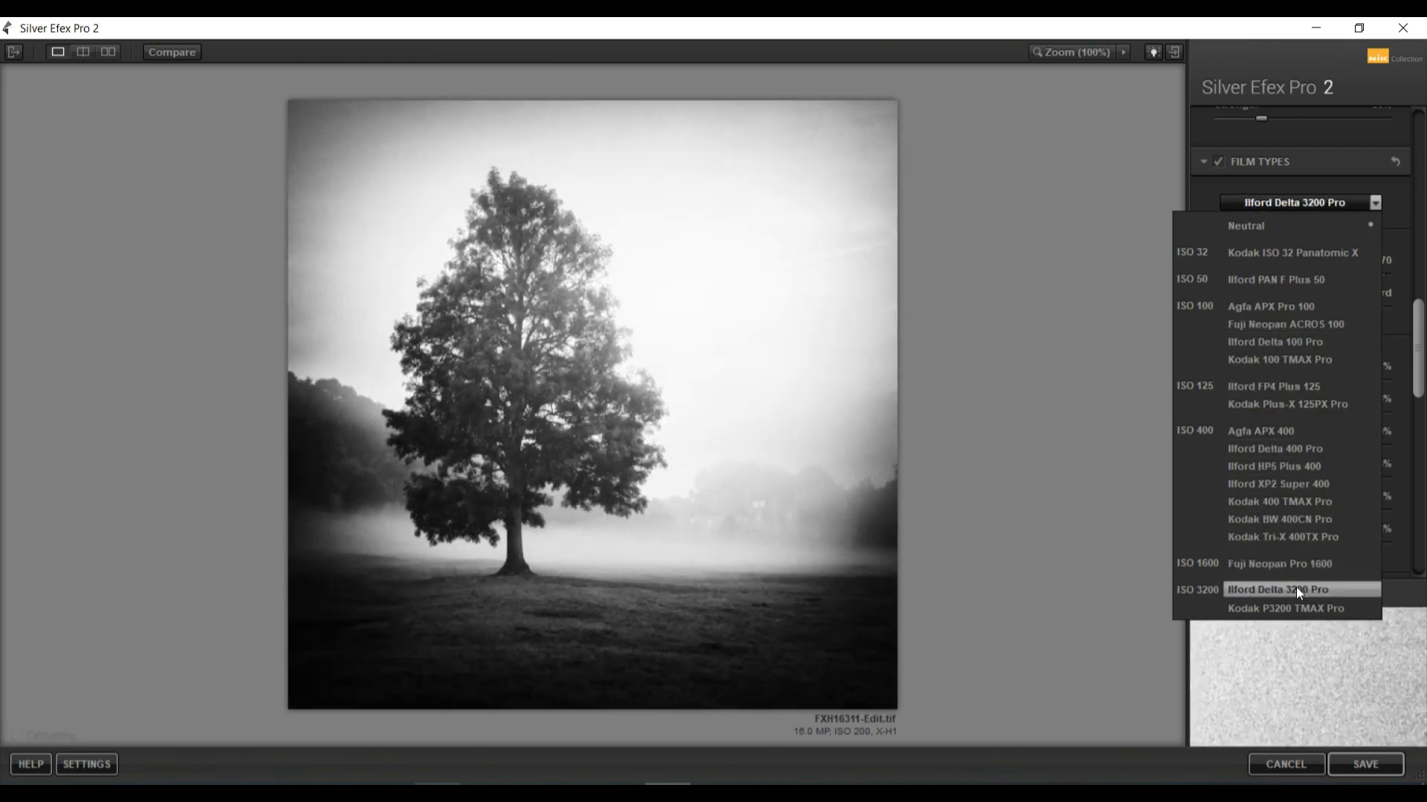
click(1299, 606)
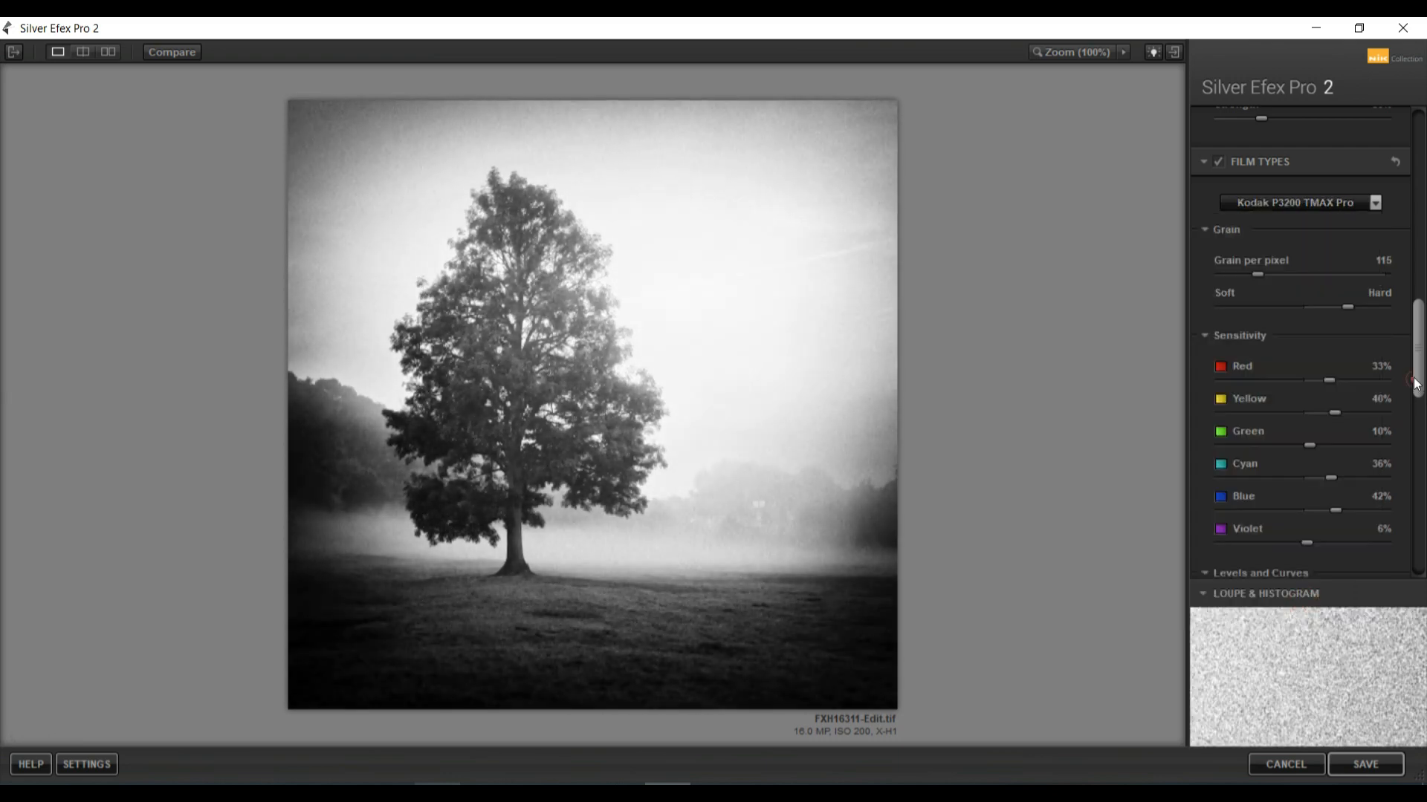
Adjust the vignette's circle-to-rectangle shape in the finishing adjustments
scroll(1300, 371, down, 10)
drag(1276, 229, 1278, 230)
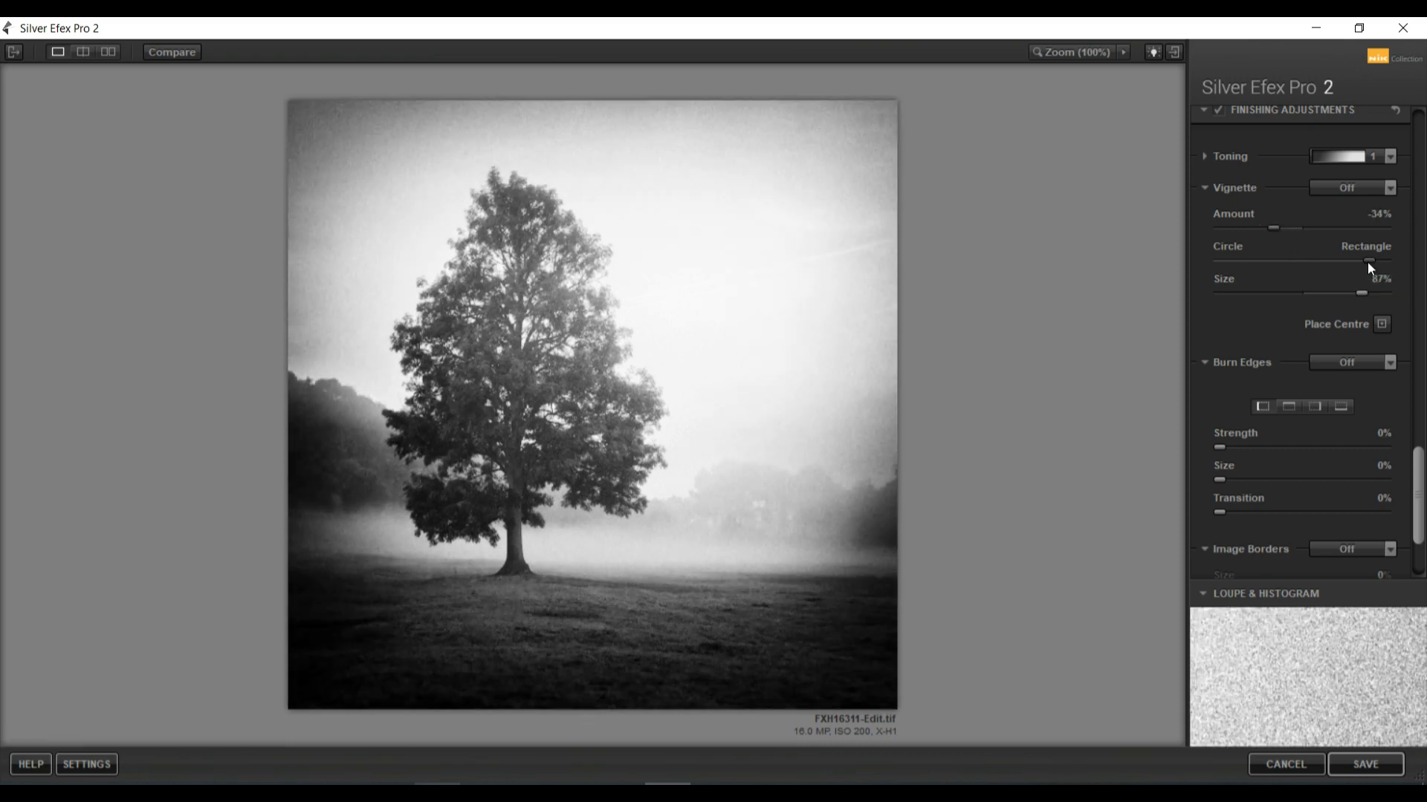
drag(1368, 262, 1342, 297)
Adjust the global Brightness, Shadows and Amplify Whites sliders
drag(1417, 490, 1417, 152)
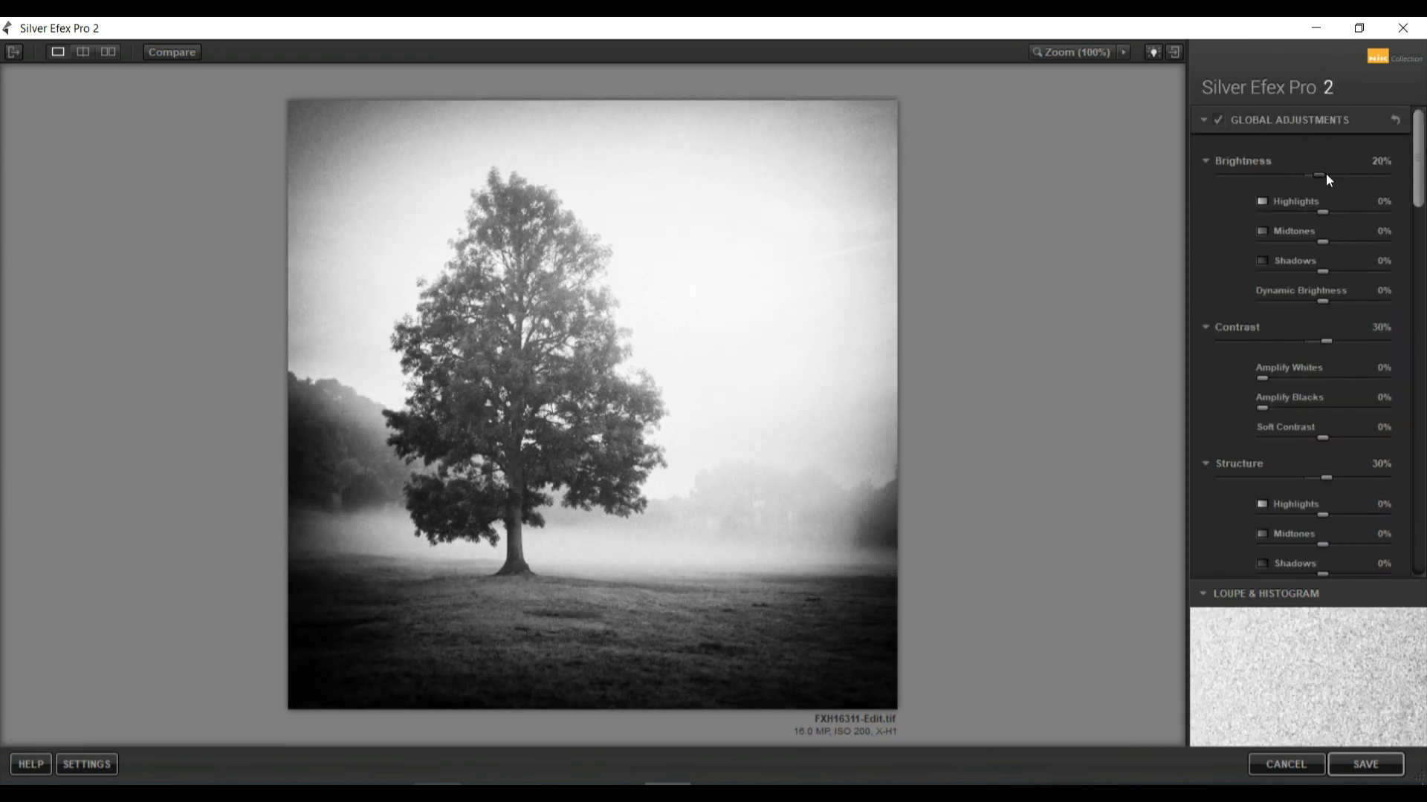
drag(1326, 174, 1313, 243)
drag(1323, 272, 1321, 341)
drag(1261, 378, 1277, 409)
Add a Type 14 image border, reduce its size and save the image back to Lightroom
scroll(1314, 257, down, 10)
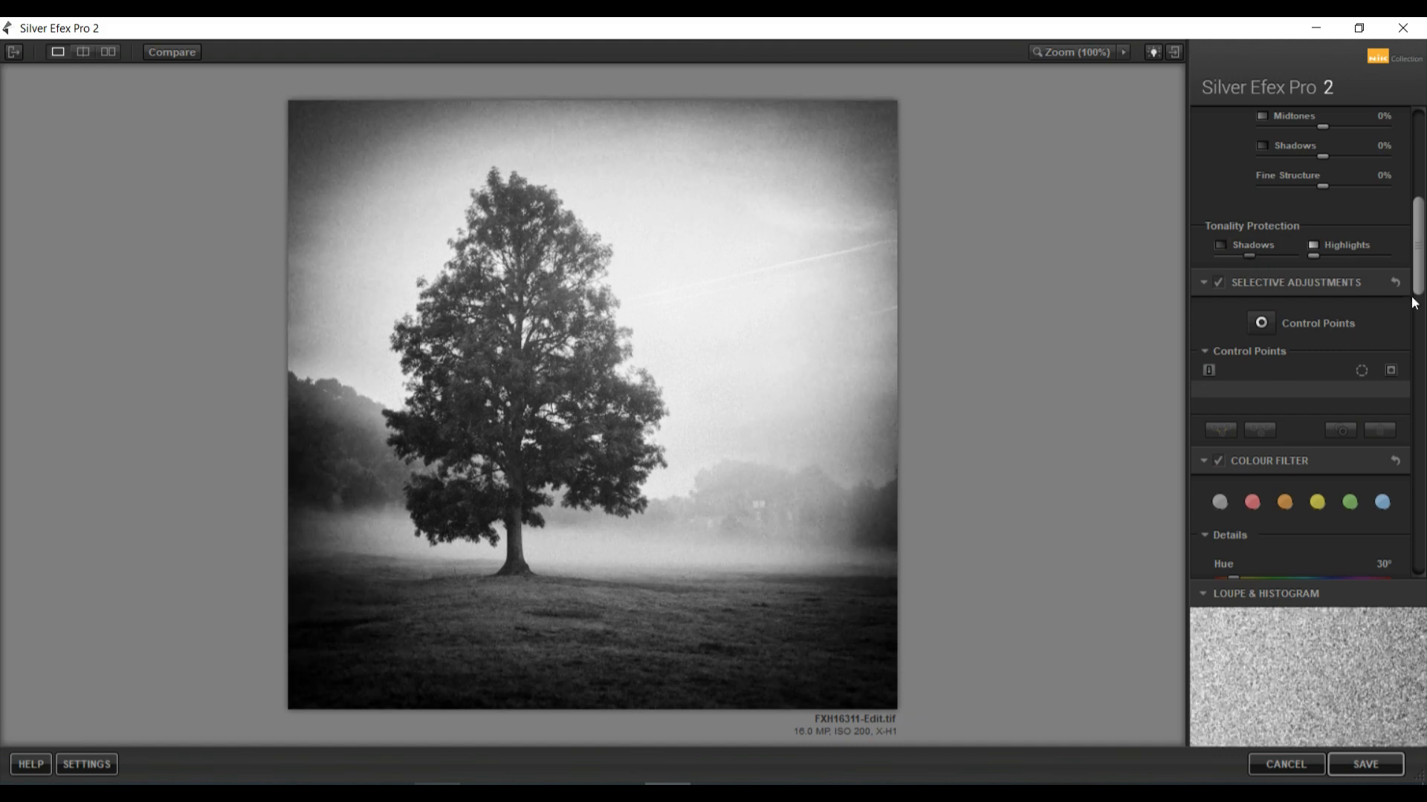
drag(1415, 238, 1416, 512)
scroll(1419, 371, down, 1)
click(1389, 546)
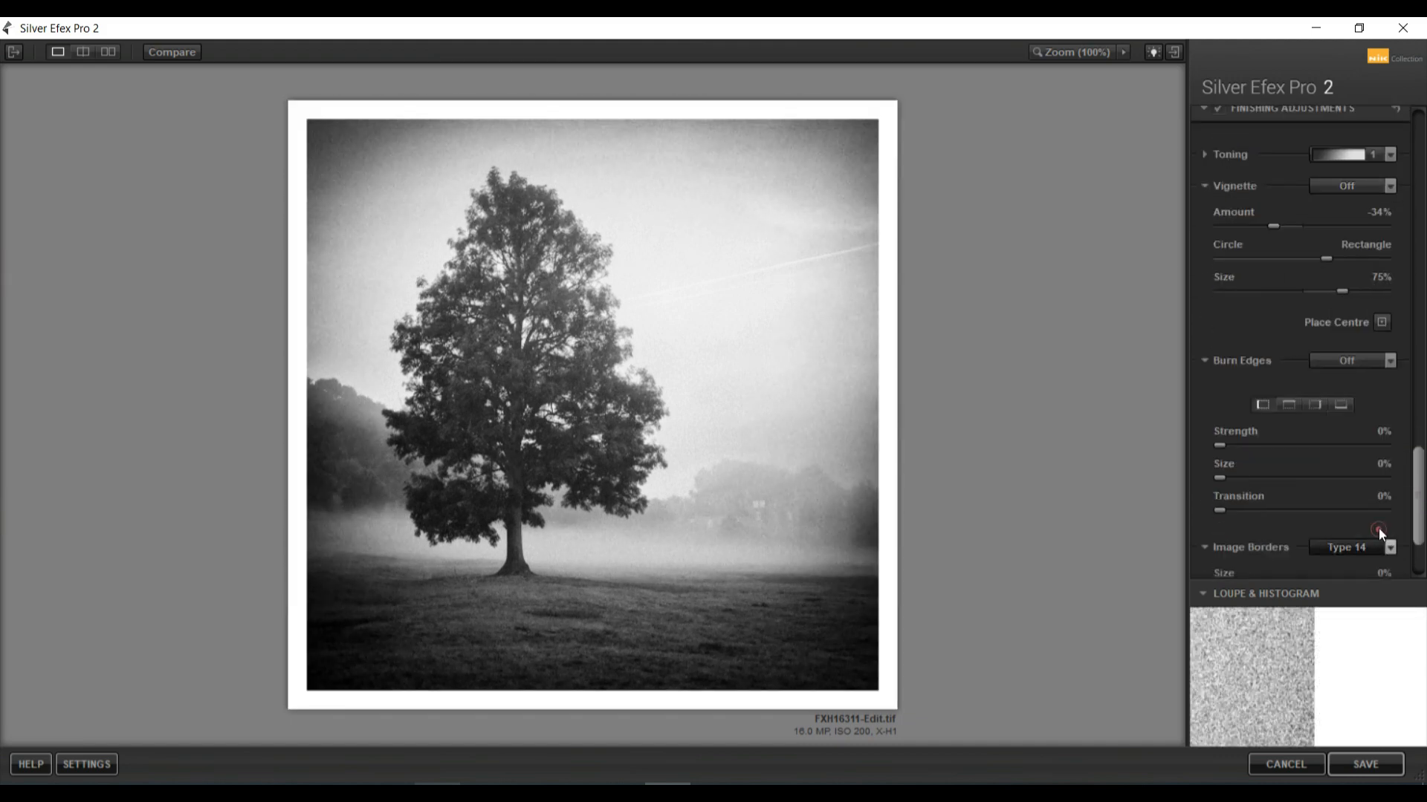
scroll(1379, 528, down, 2)
drag(1299, 444, 1242, 436)
click(1366, 764)
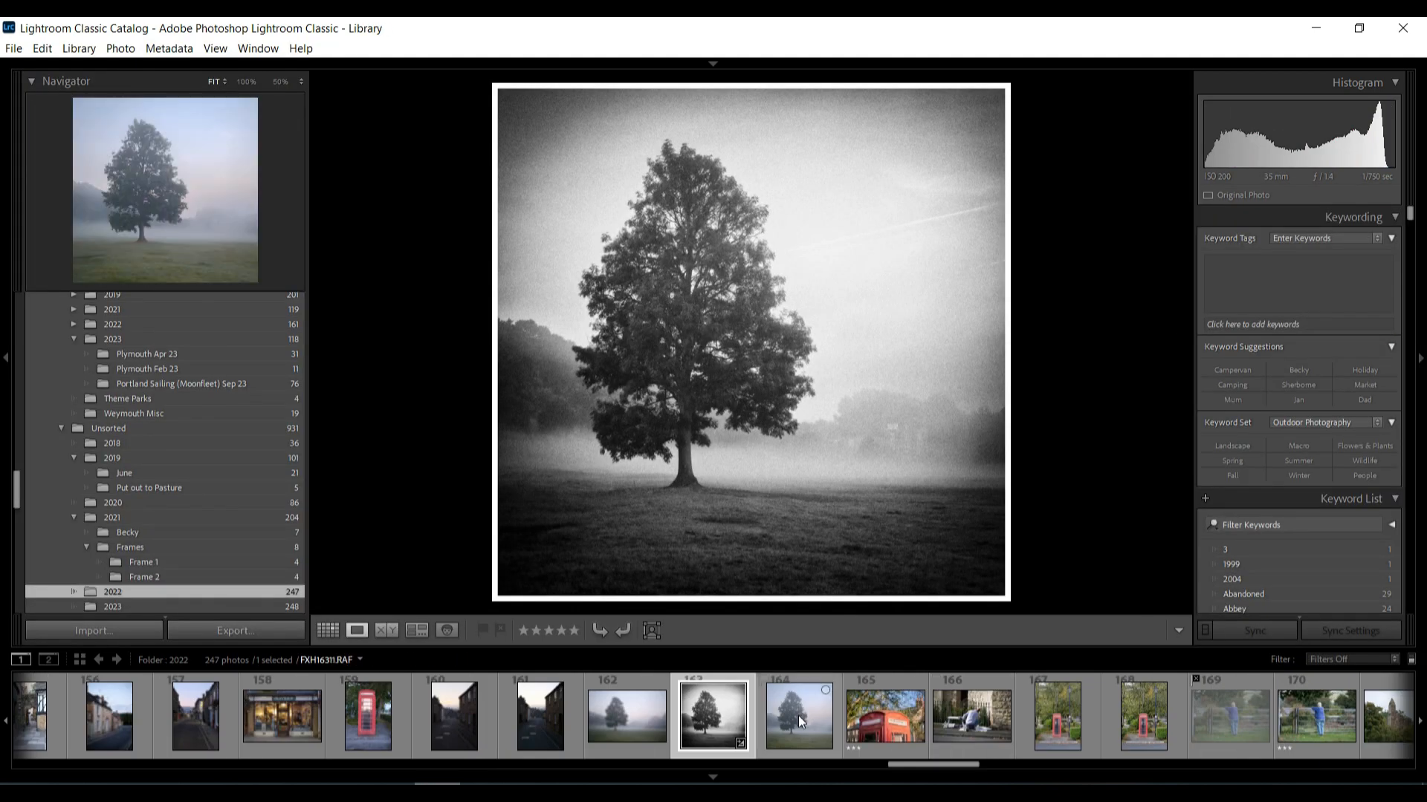
Compare the black-and-white edit with the colour original side by side in lights-out view
ctrl+click(798, 715)
key(c)
click(6, 358)
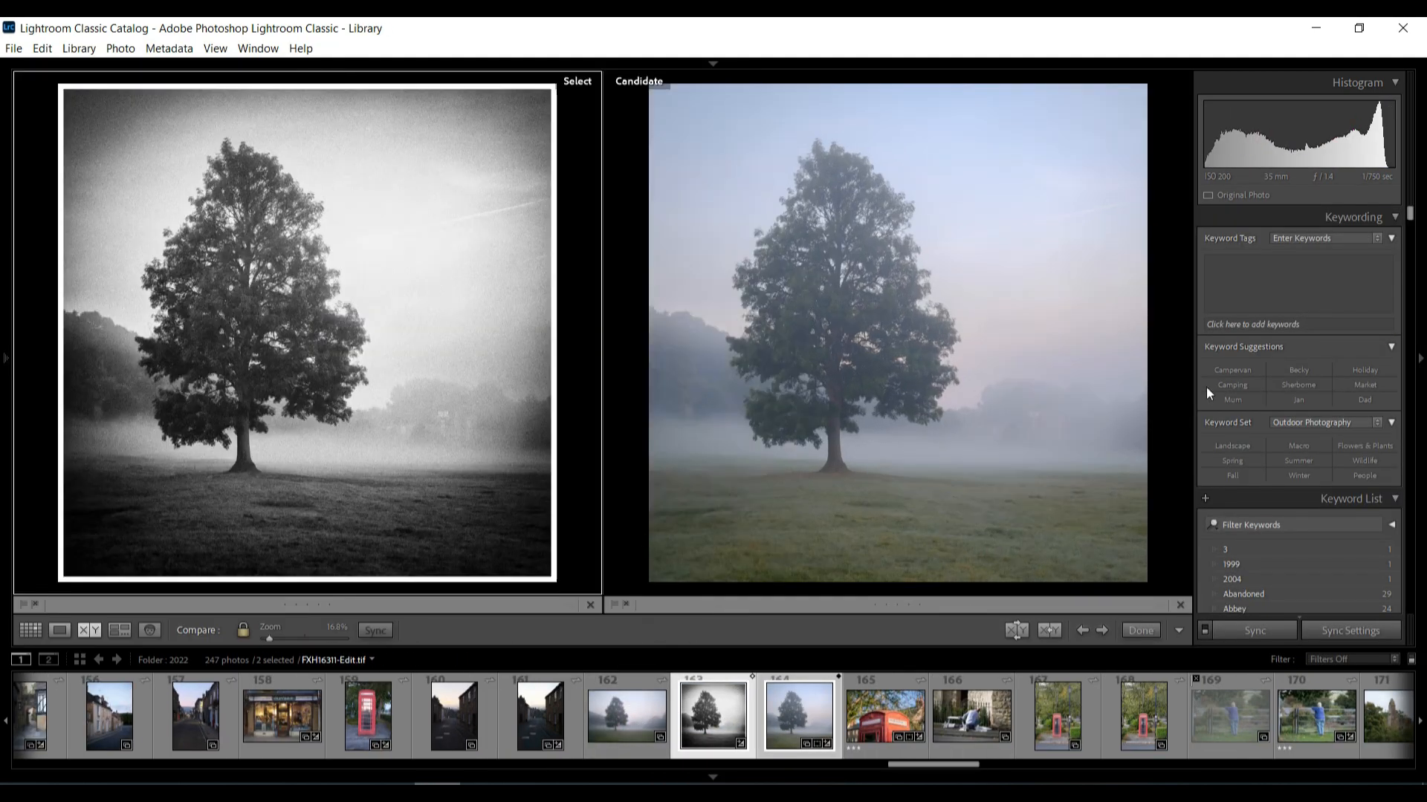
click(1419, 359)
click(713, 778)
key(l)
key(l)
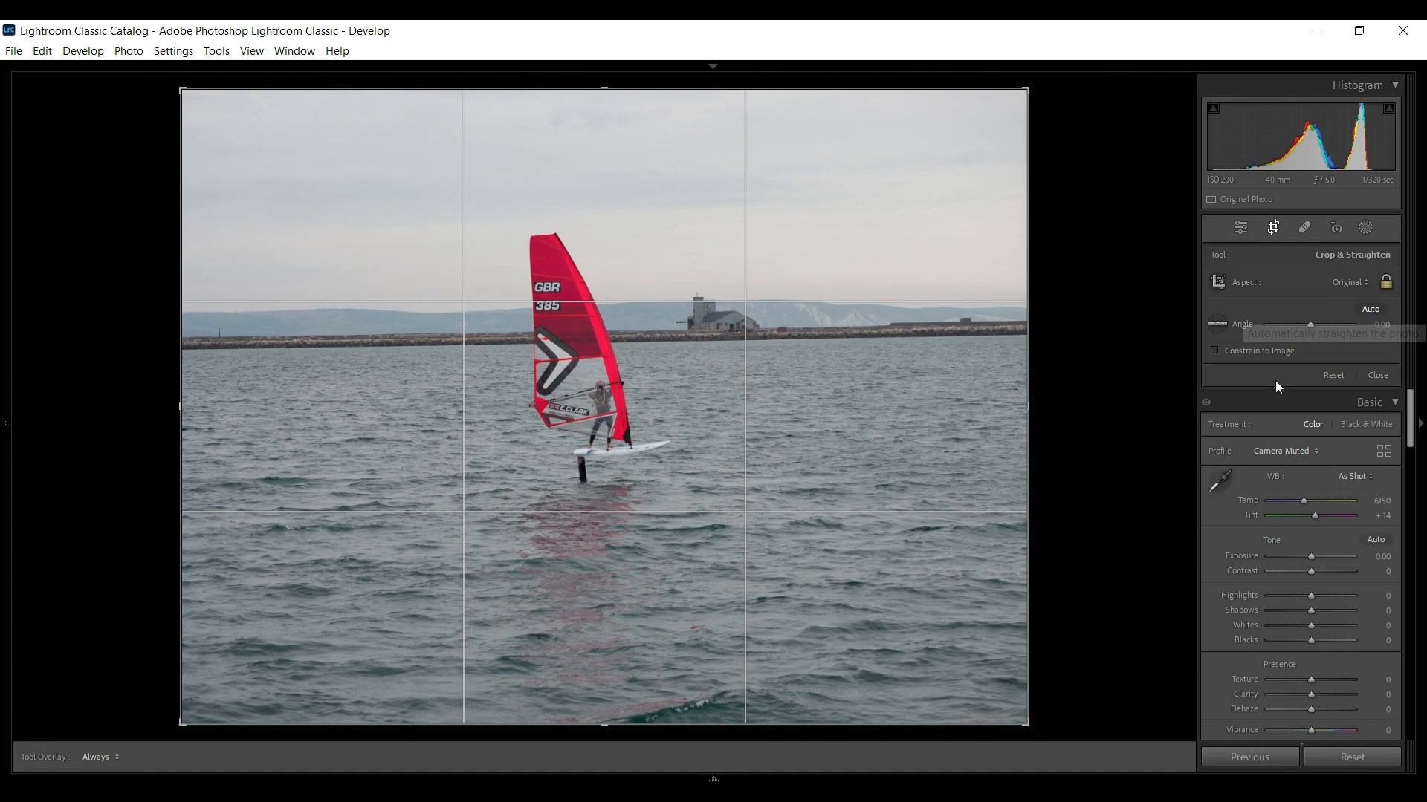
double_click(1217, 324)
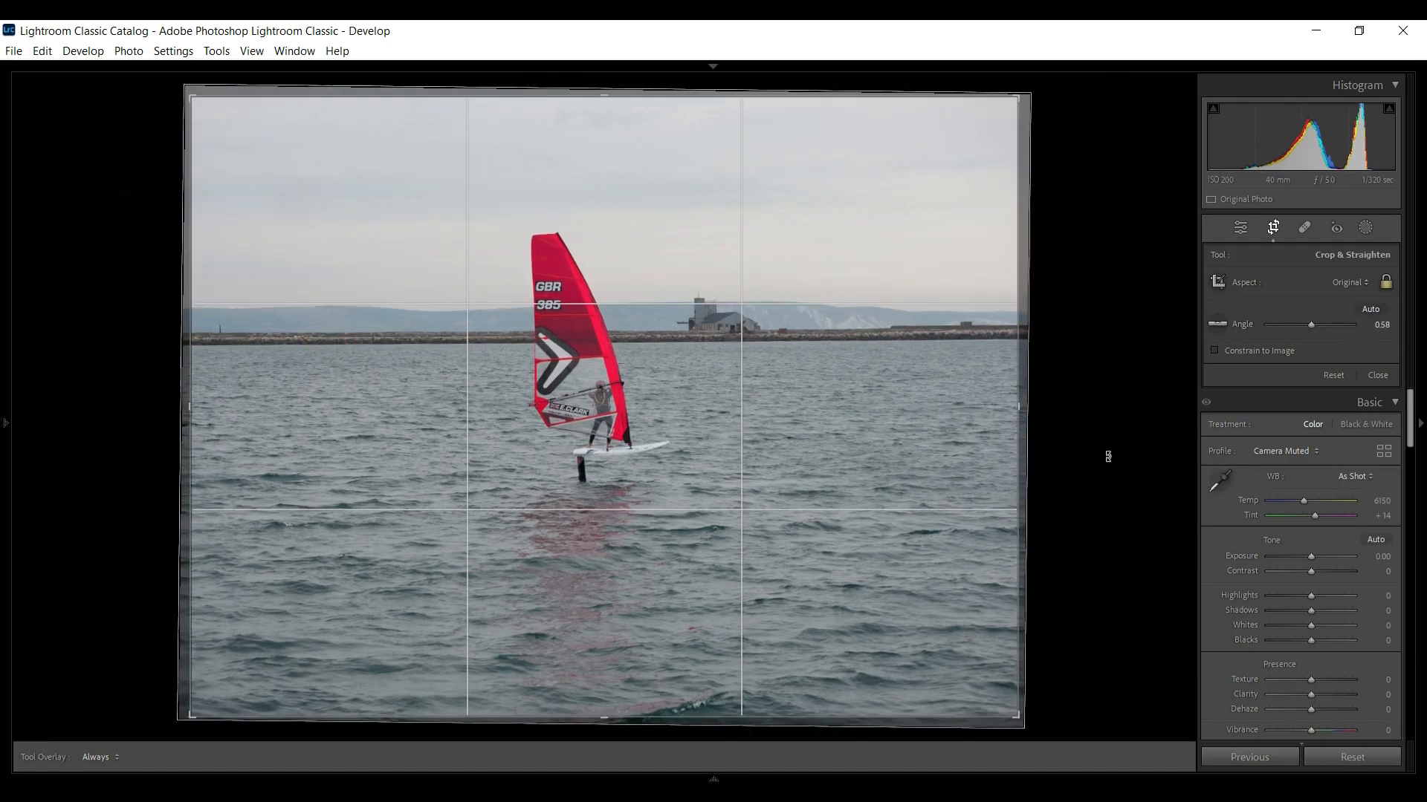
Crop the windsurfing photo to a 4 x 5 aspect ratio and refine the crop's size and position
click(1349, 283)
click(1264, 367)
drag(758, 454, 700, 452)
click(1270, 229)
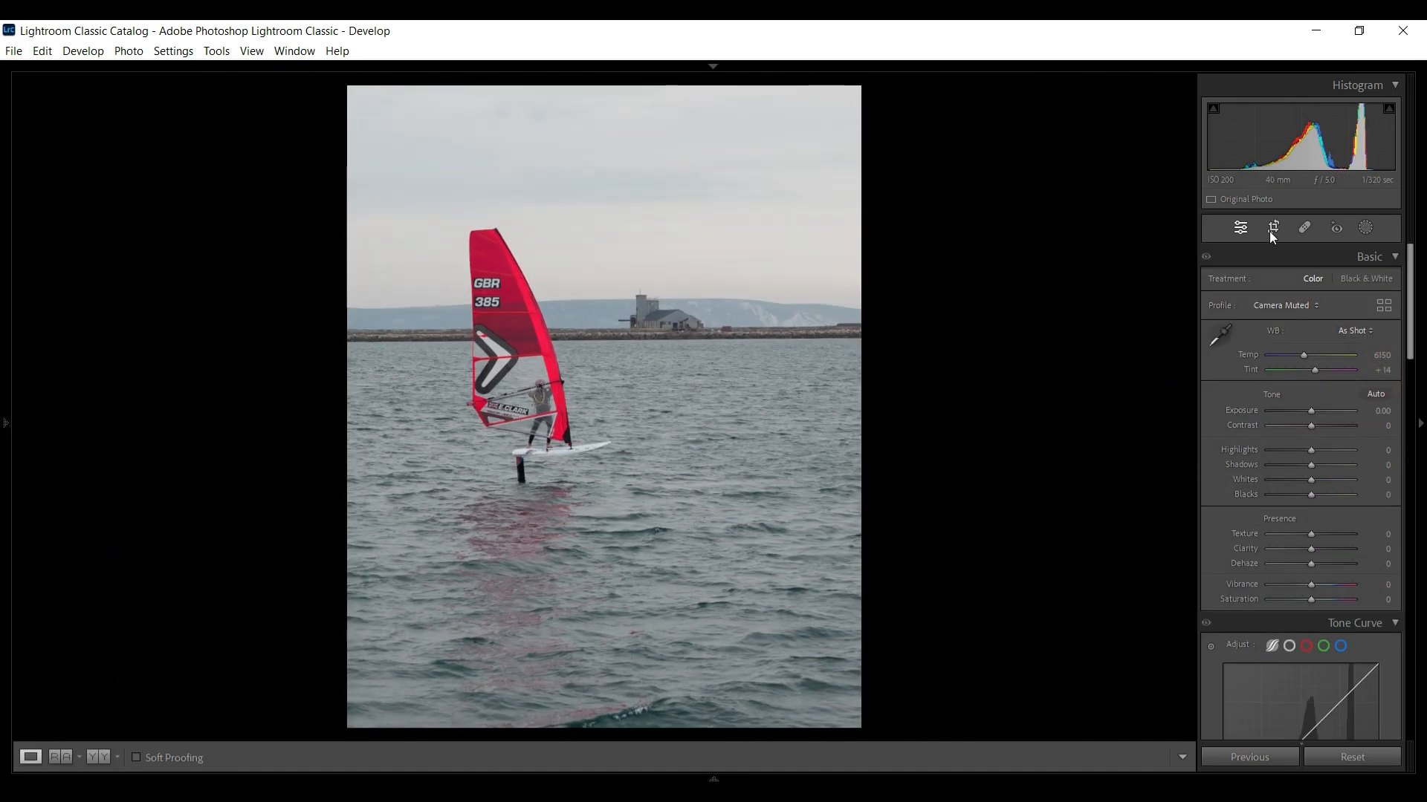
click(1271, 230)
click(1376, 376)
click(1273, 228)
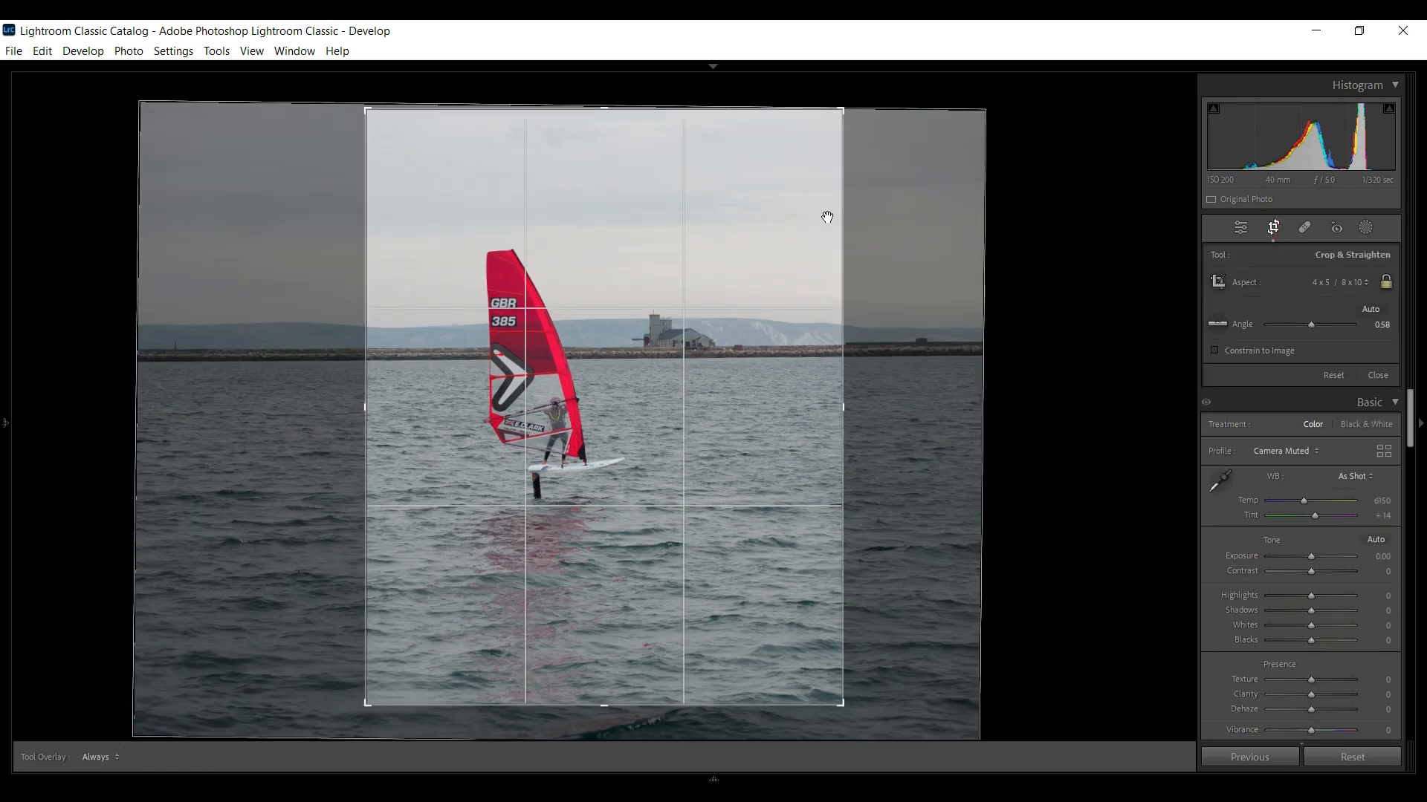
drag(843, 110, 832, 128)
drag(781, 245, 775, 245)
click(1379, 375)
Apply the Adobe Color profile from the favourites
click(1281, 305)
click(1273, 436)
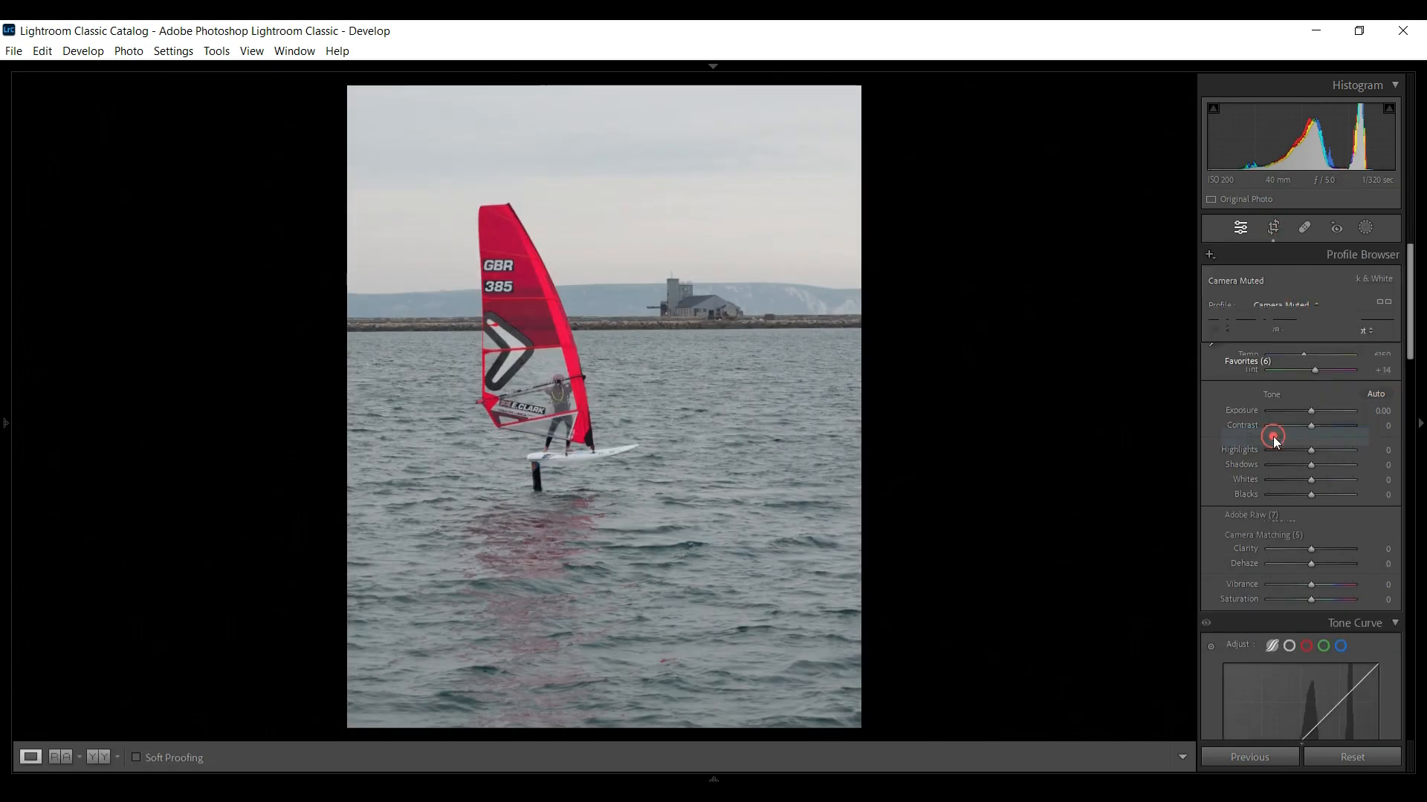
click(1282, 351)
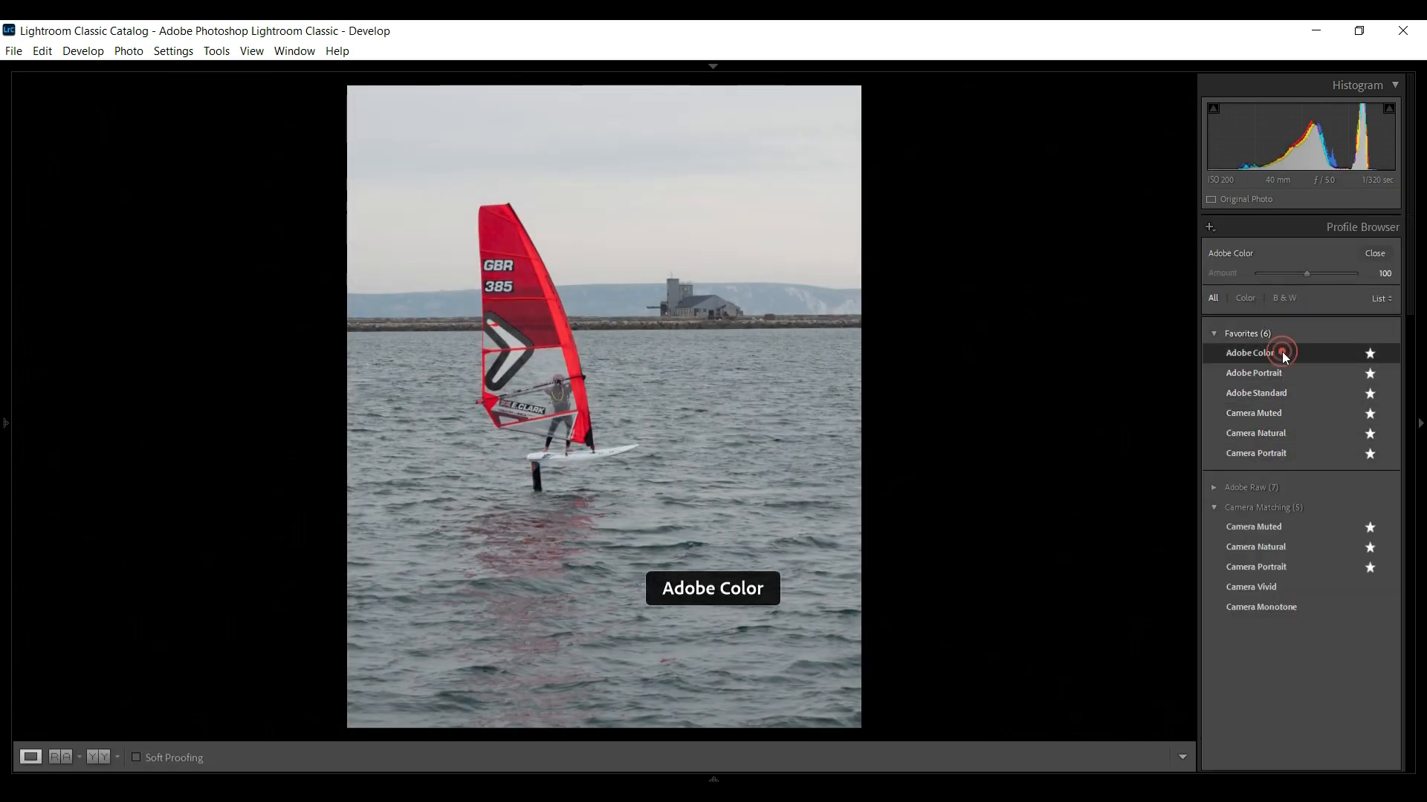
click(1375, 253)
Create a new Select Sky mask
click(1366, 227)
click(1301, 285)
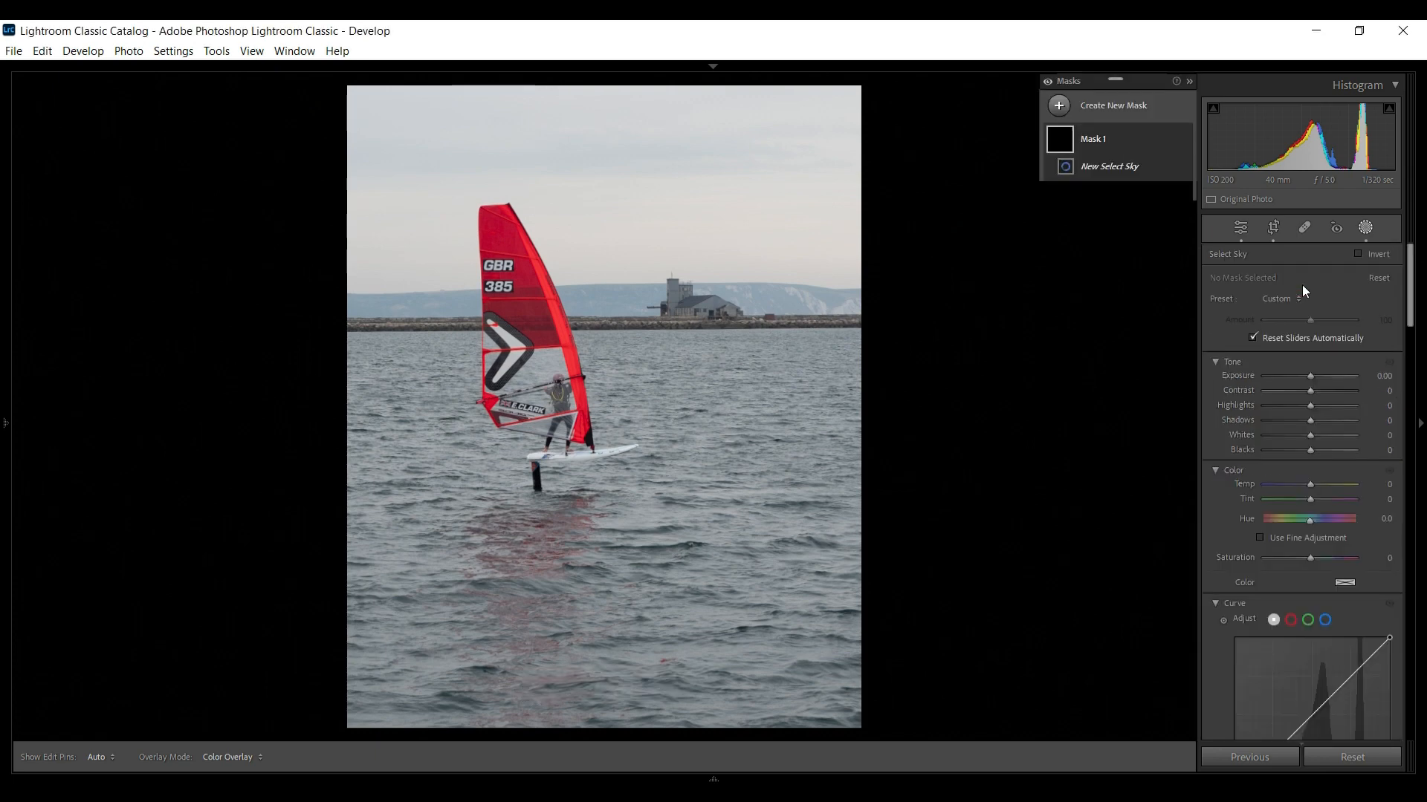
Set the sky mask to Contrast 36, Highlights -49, Shadows 12, Whites 14 and Blacks 2, and close masking
mouse_move(1309, 406)
mouse_down()
mouse_move(1287, 405)
mouse_move(1325, 391)
mouse_up()
drag(1311, 421, 1306, 448)
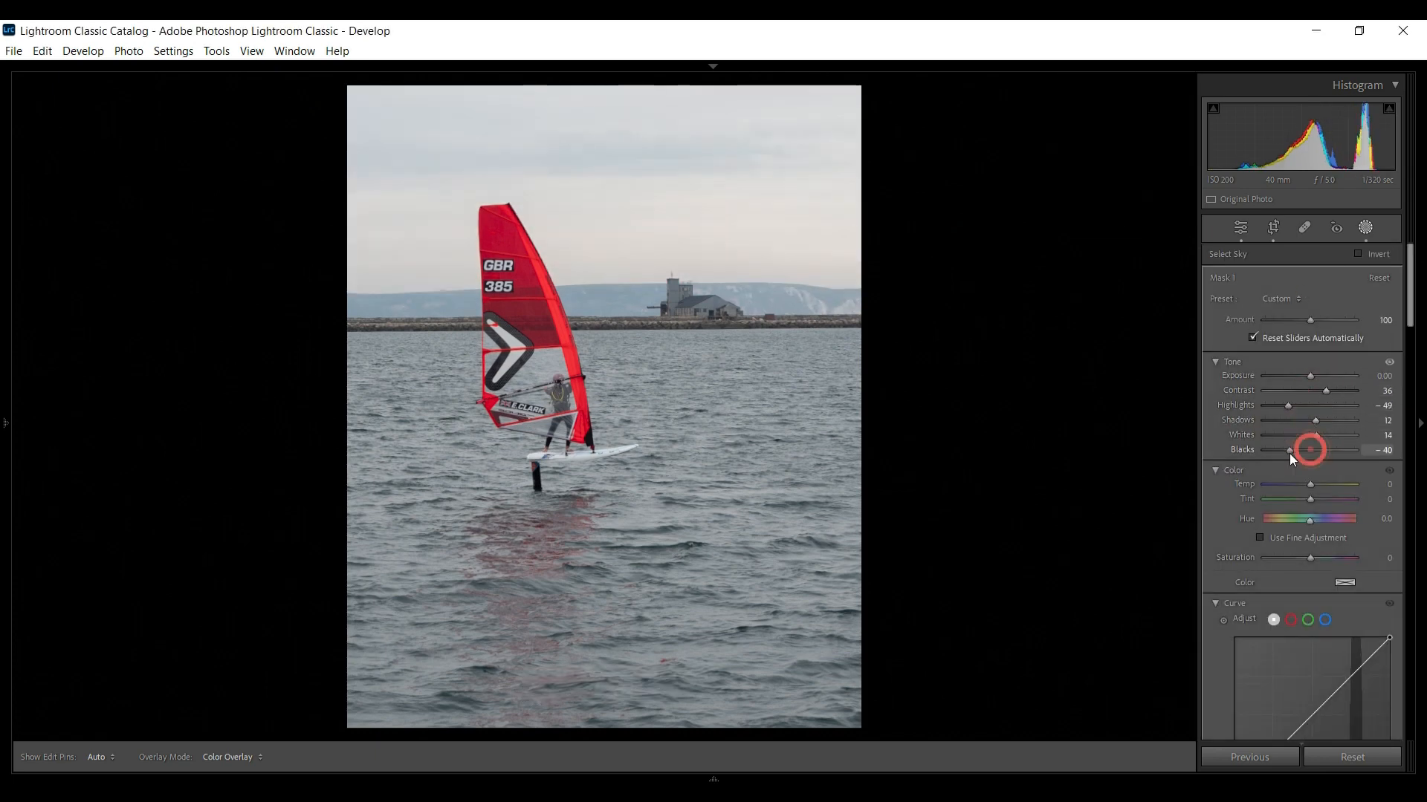
click(1364, 228)
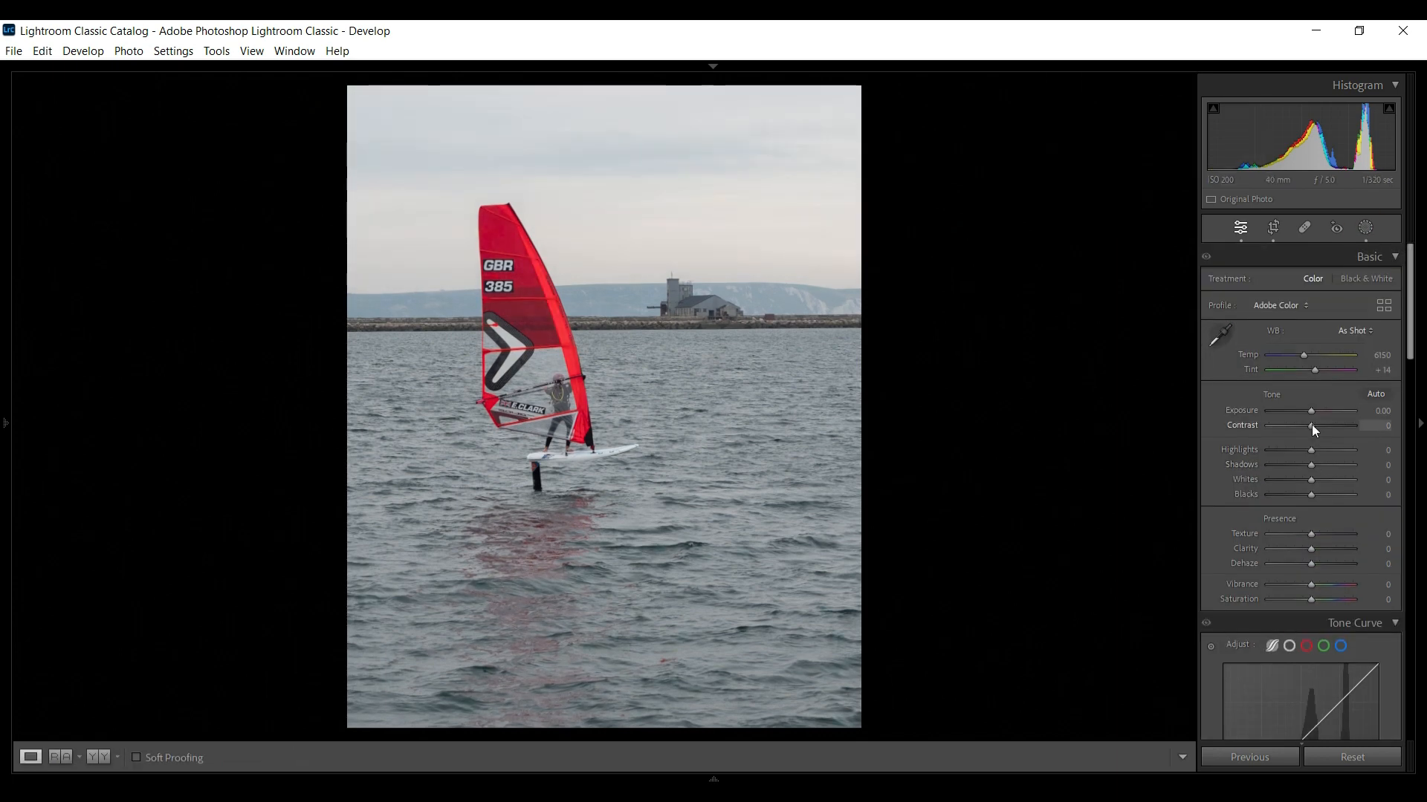
Set global Contrast +7, Highlights -12, Shadows +5, Whites +5, Blacks -5, Texture +5, Clarity +18, and tone curve Highlights +5, Lights -3
drag(1312, 425, 1318, 550)
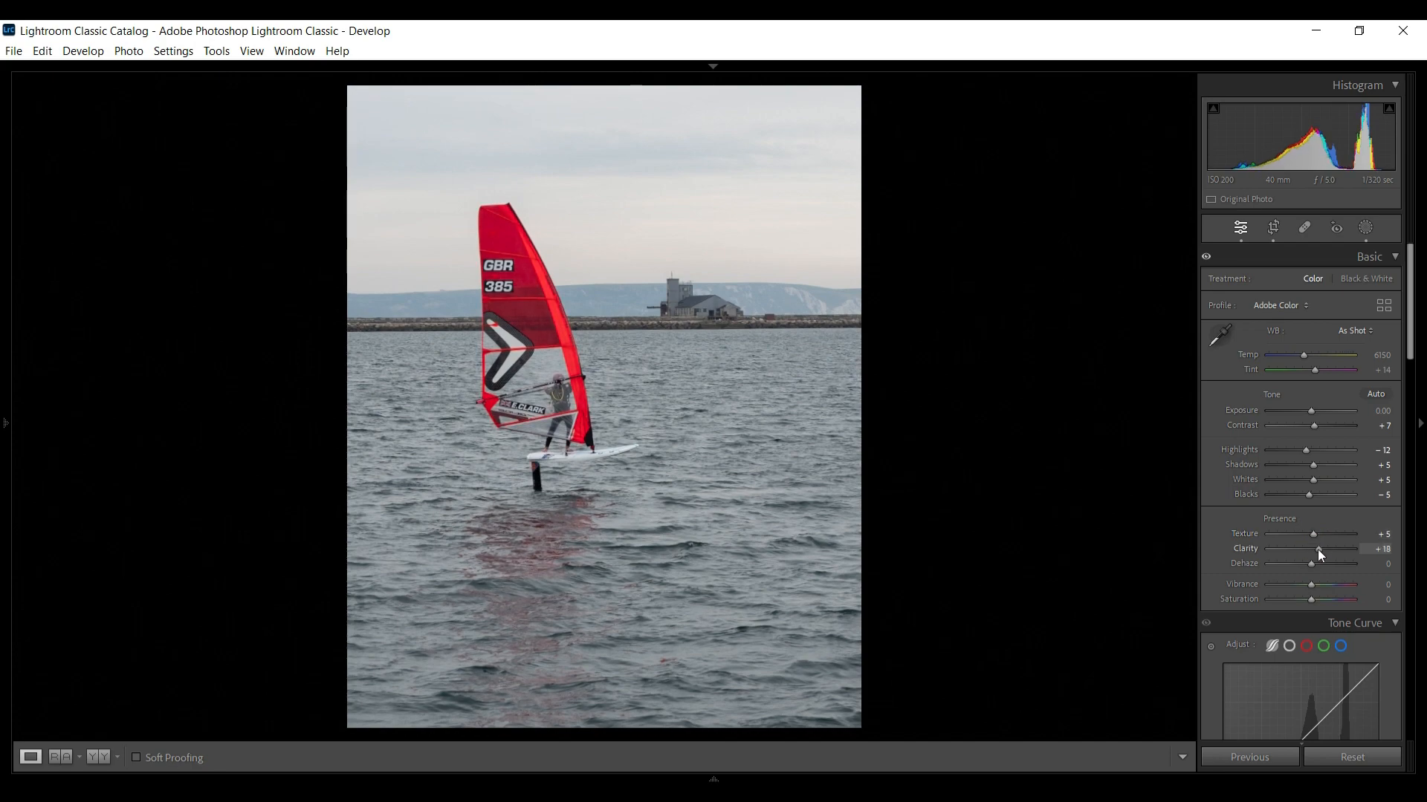
scroll(1316, 535, down, 5)
drag(1317, 410, 1308, 423)
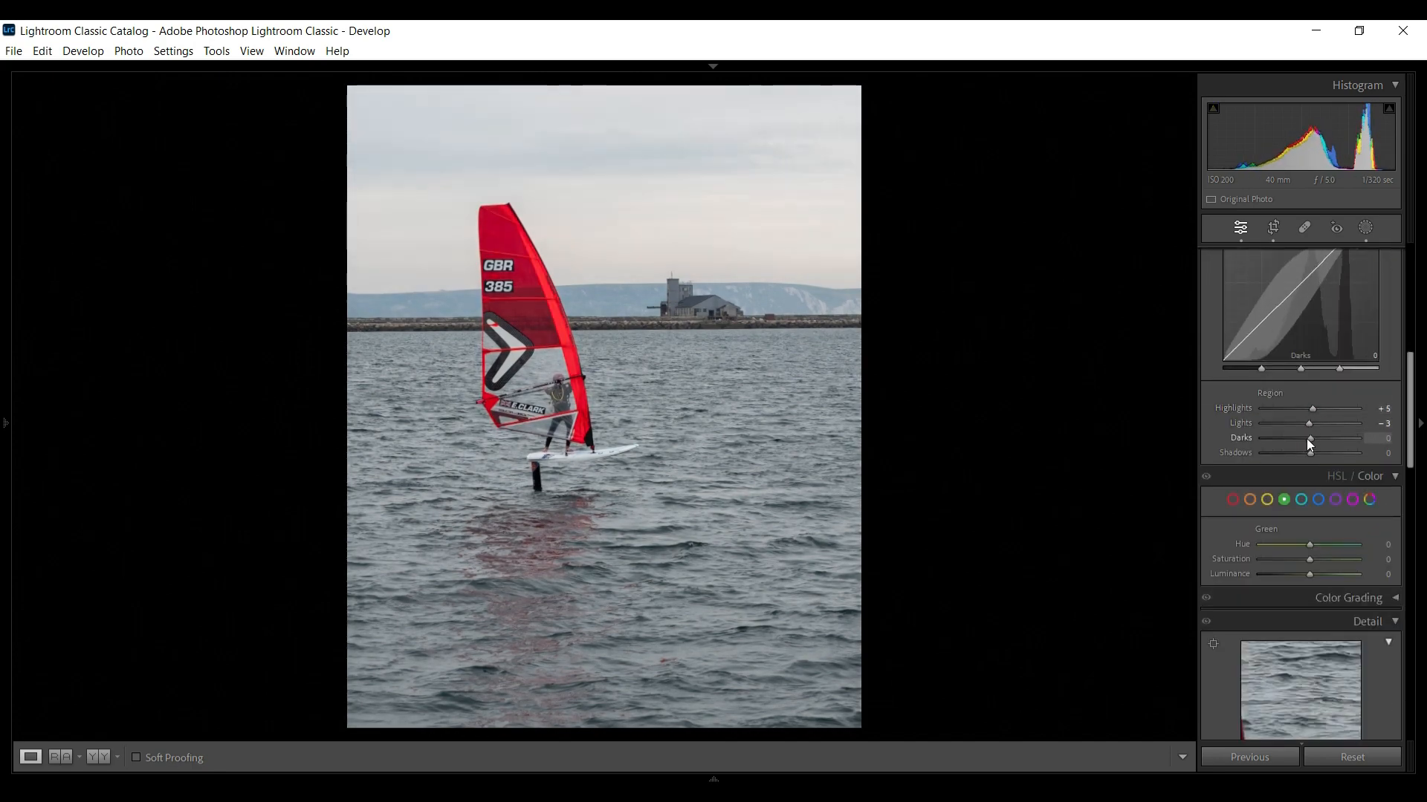
Zoom in on the windsurfer and adjust the sharpening amount and masking
click(576, 396)
drag(577, 396, 583, 222)
scroll(1256, 364, down, 4)
click(1214, 347)
click(468, 198)
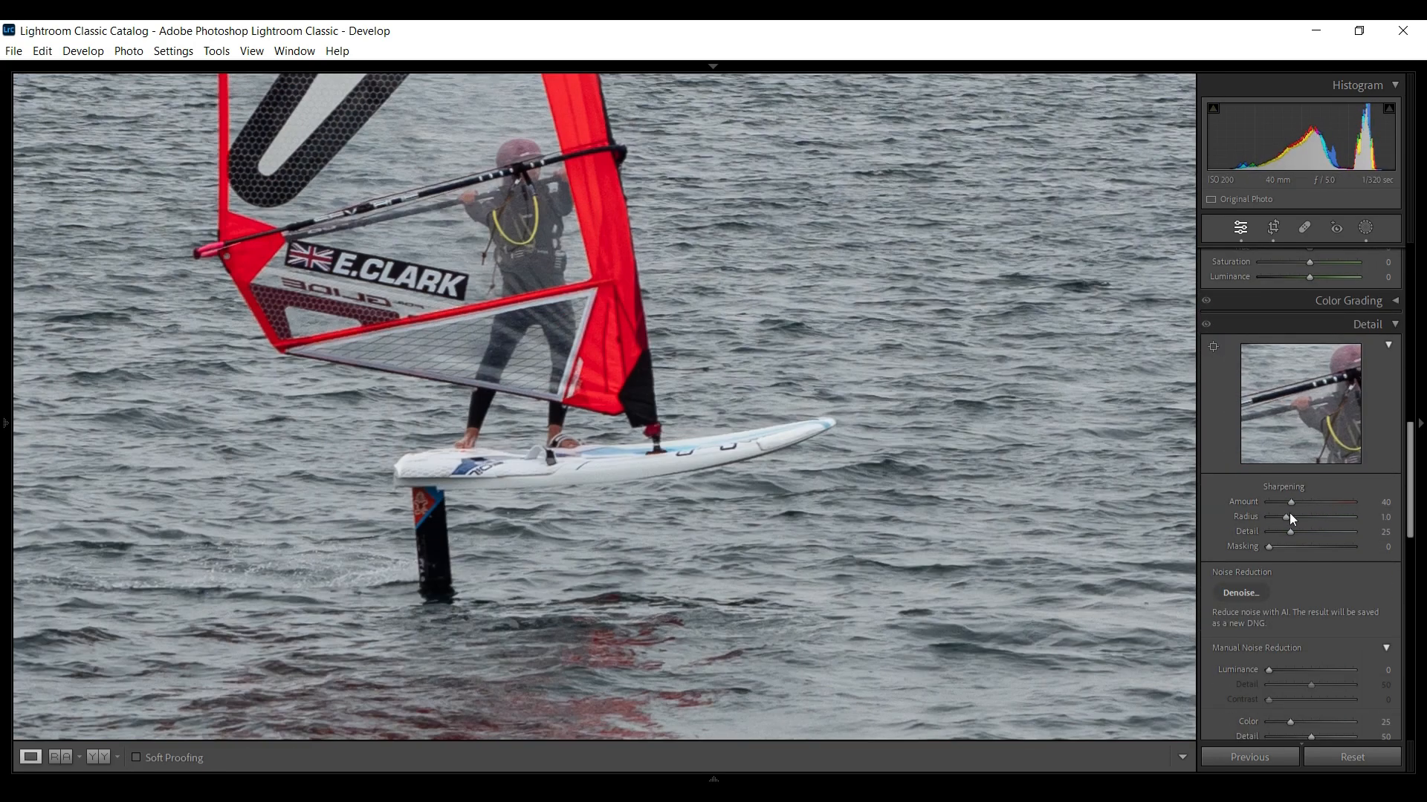
drag(1300, 505, 1298, 499)
drag(1308, 548, 1330, 548)
click(1013, 460)
Add a post-crop vignette with an amount of -7
scroll(1318, 377, up, 5)
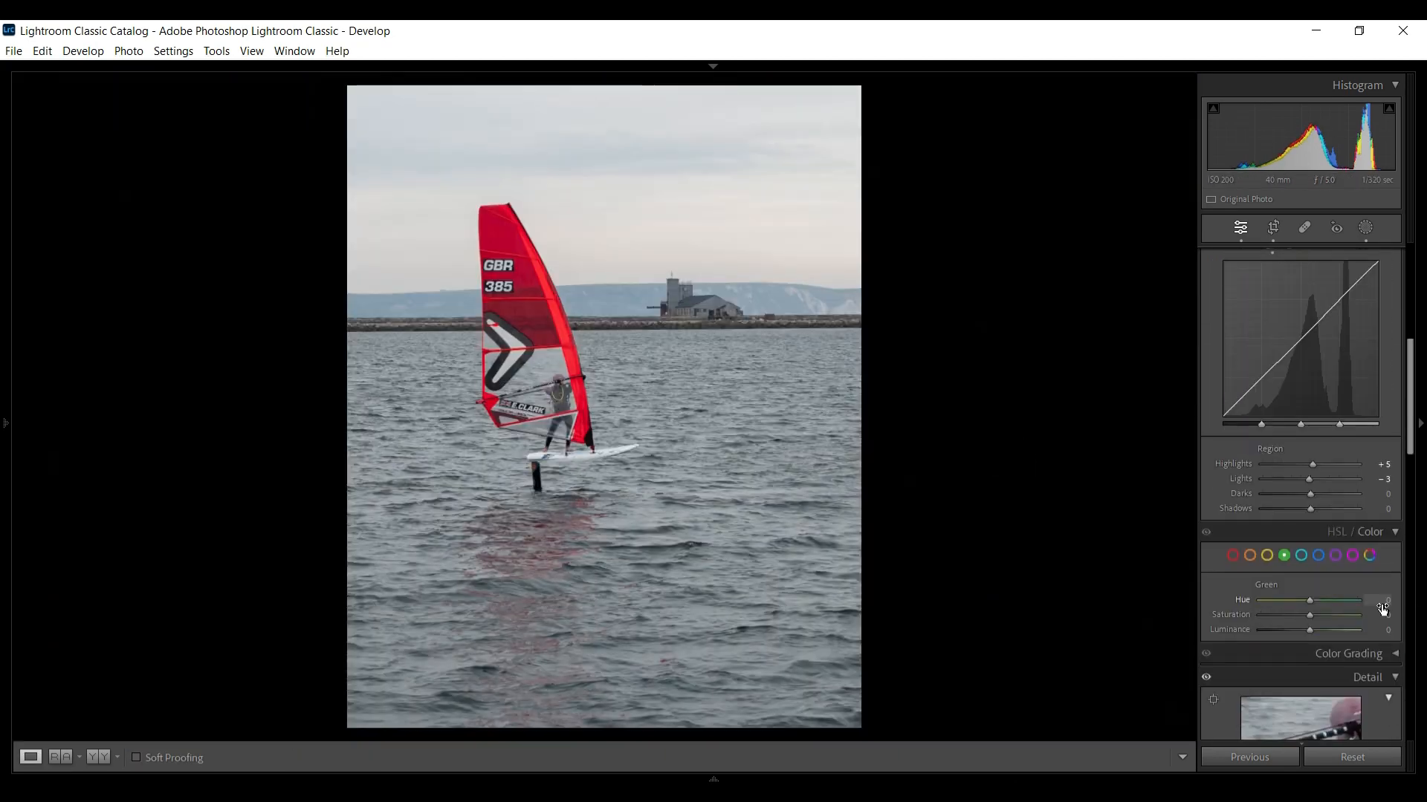
scroll(1305, 575, down, 8)
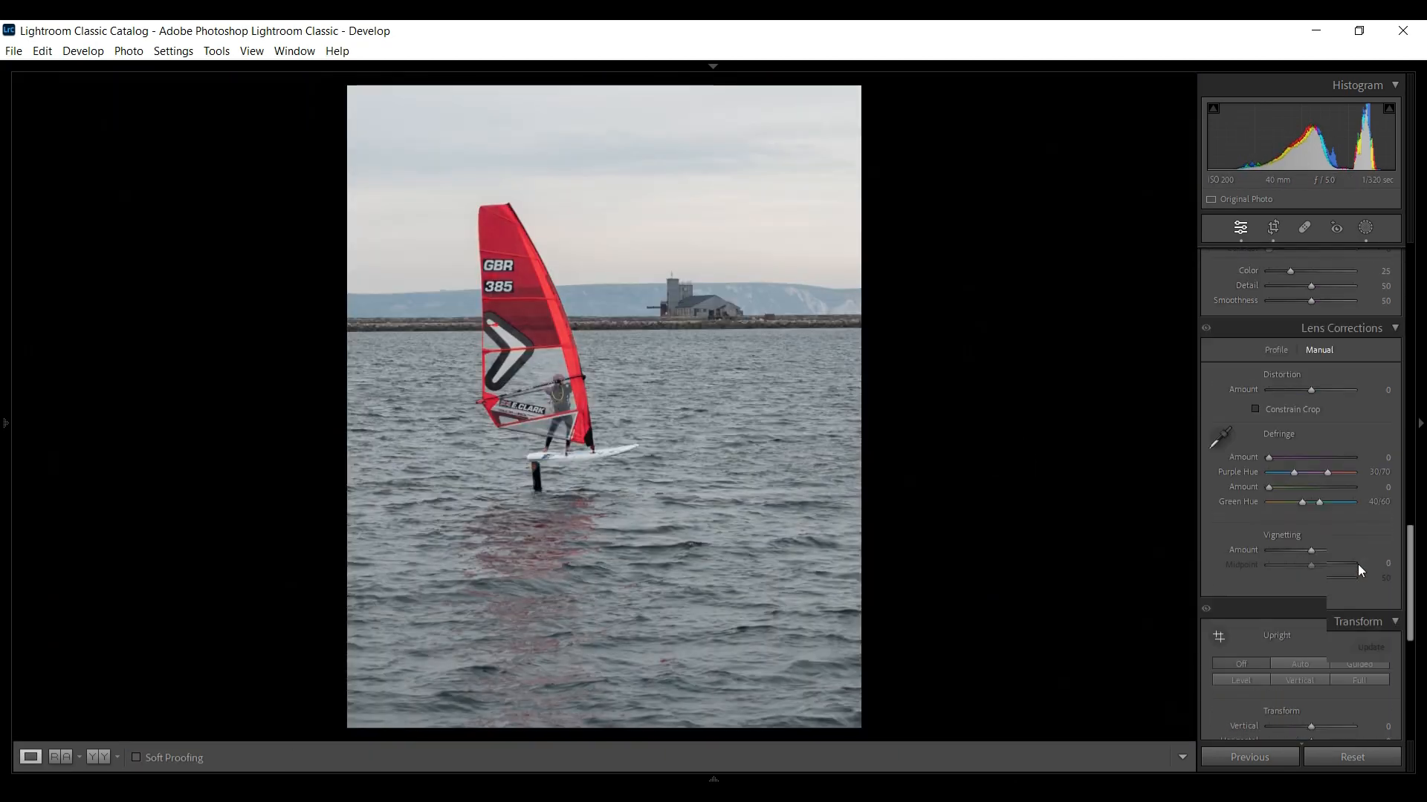
click(1295, 474)
click(1309, 569)
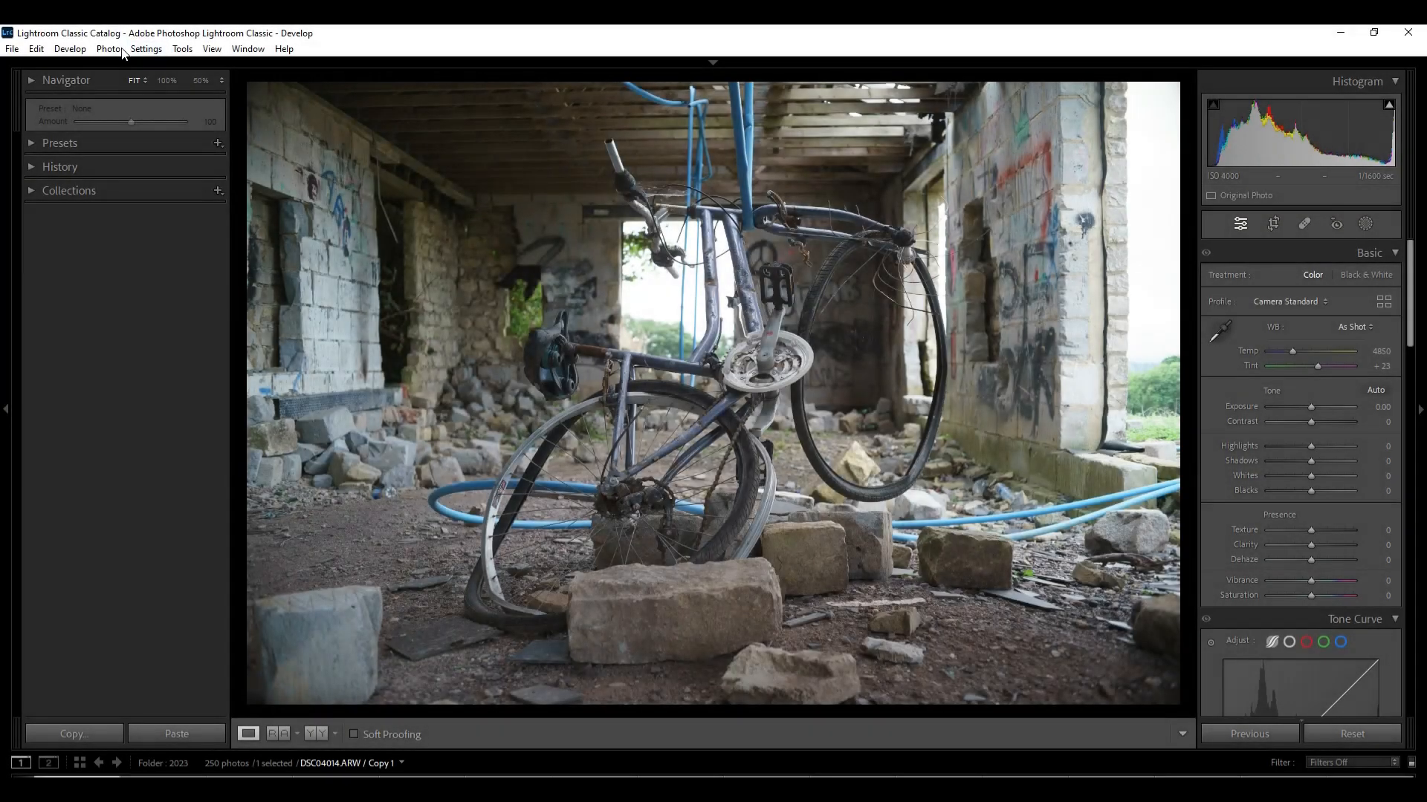
Run Enhance Denoise on the derelict bicycle photo with the amount lowered slightly below 56
click(108, 48)
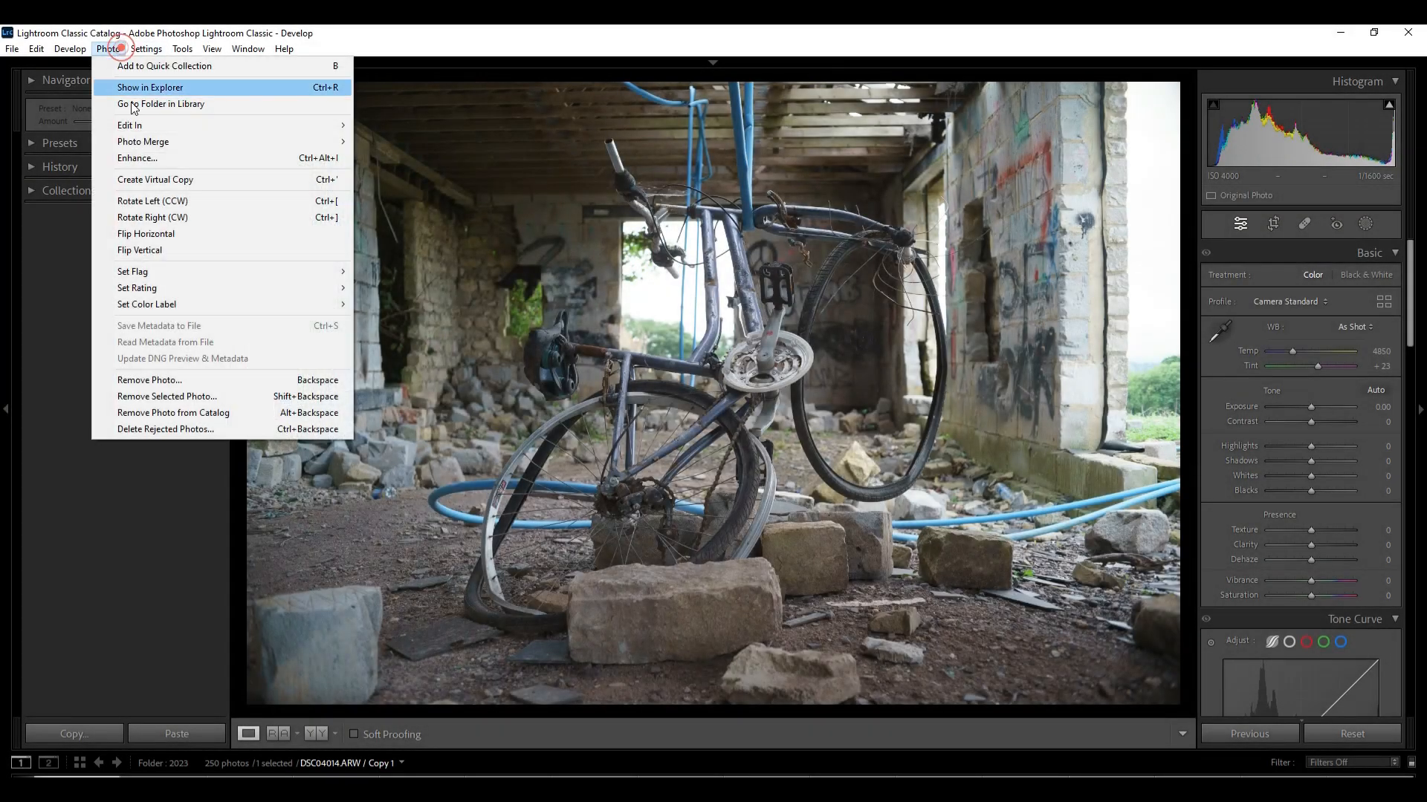
click(154, 158)
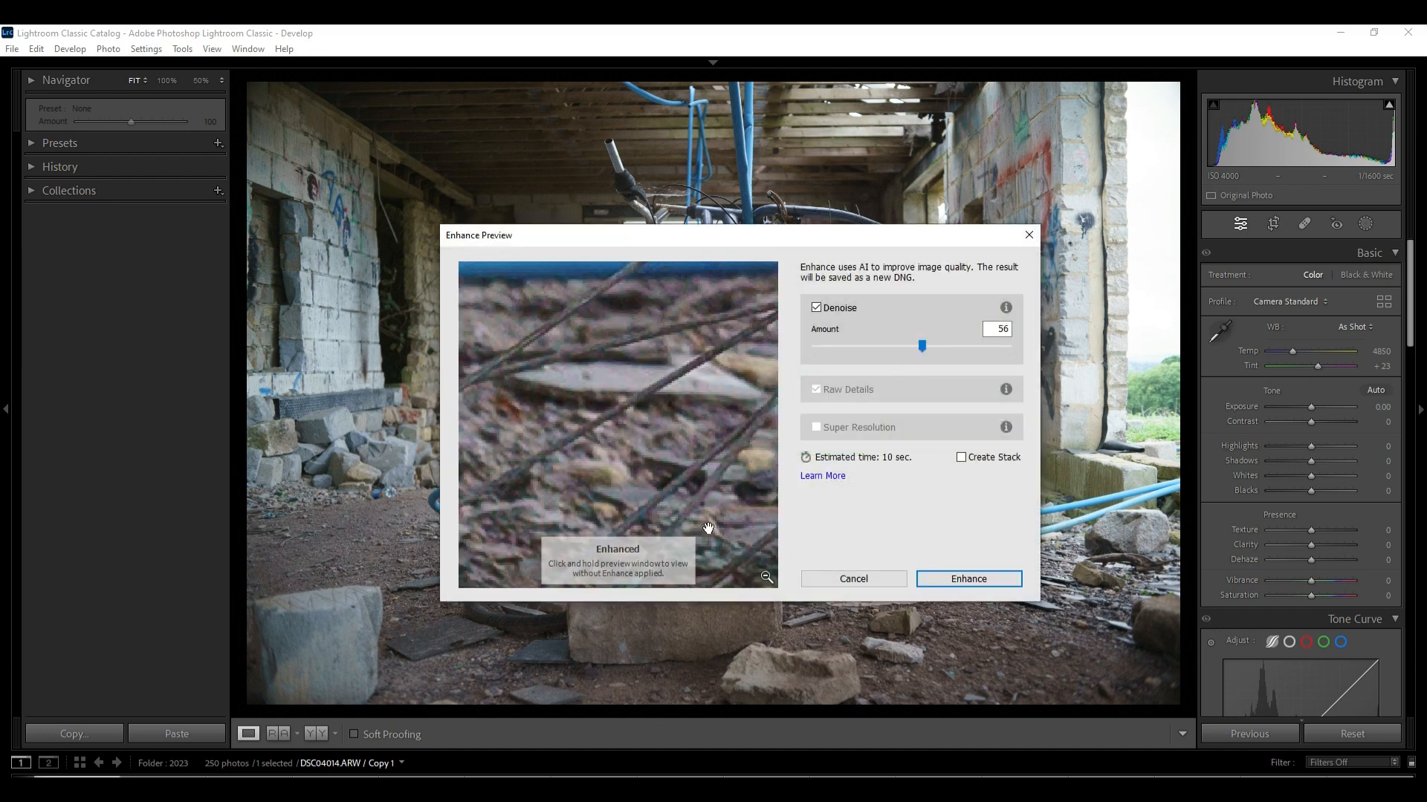
click(765, 578)
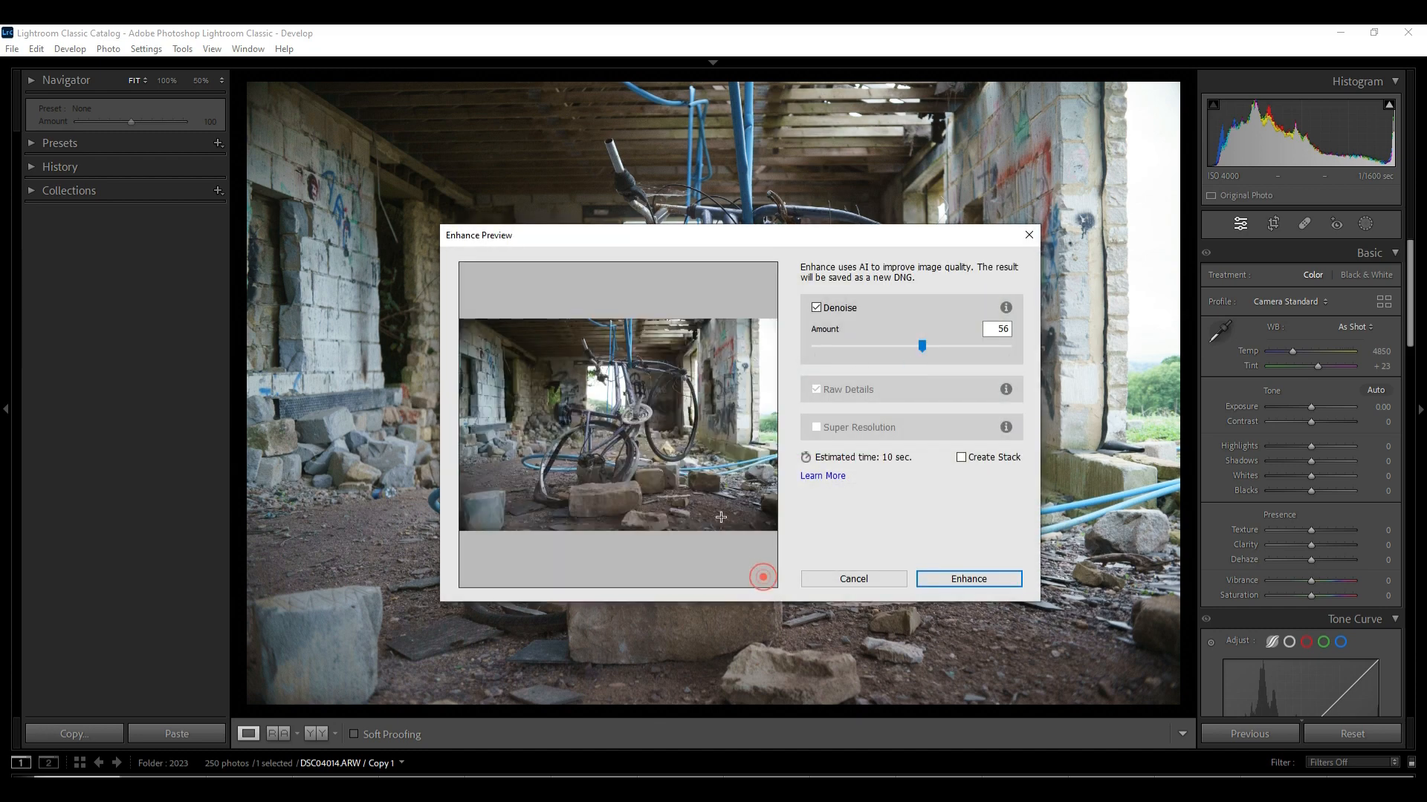
click(641, 389)
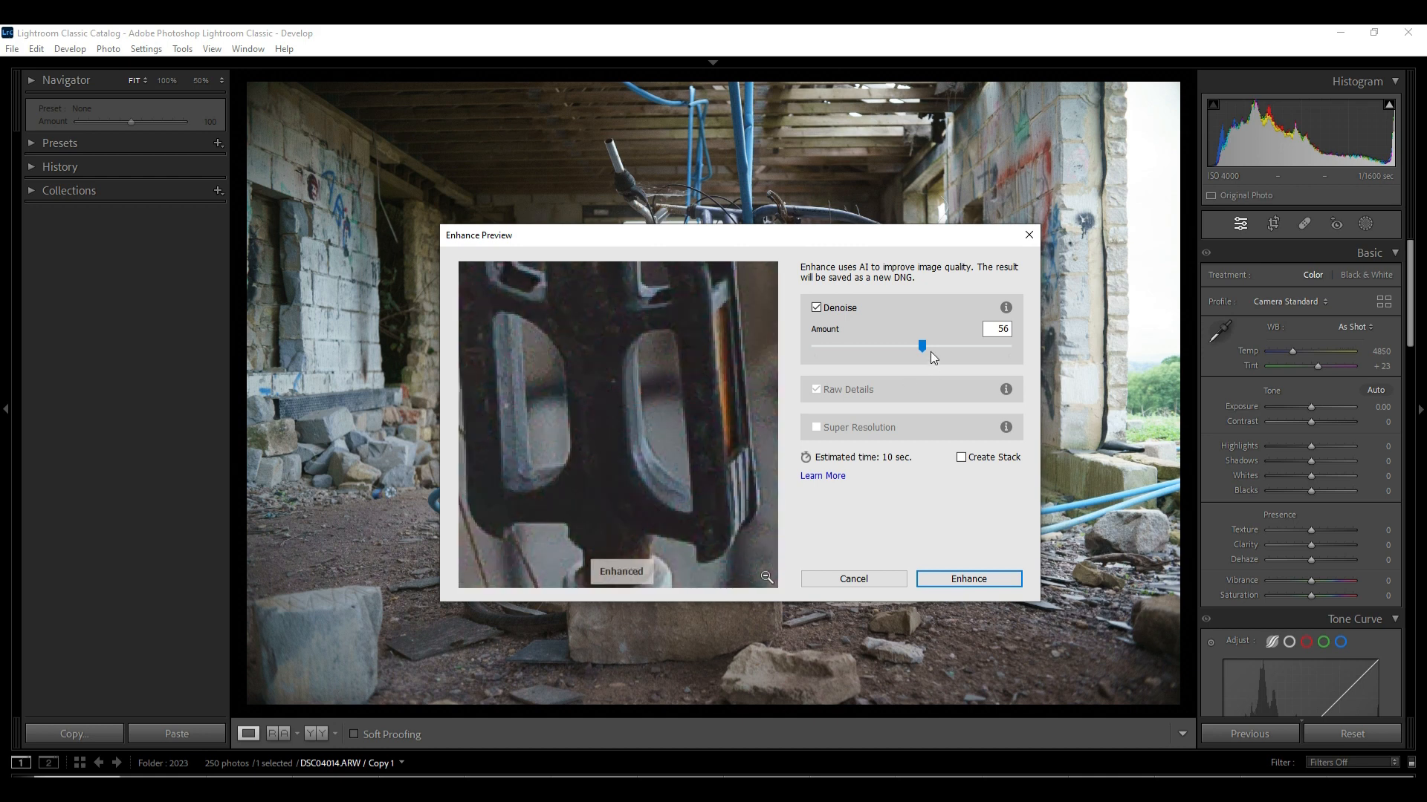
mouse_move(921, 348)
mouse_down()
mouse_move(881, 345)
mouse_move(911, 350)
mouse_move(899, 345)
mouse_up()
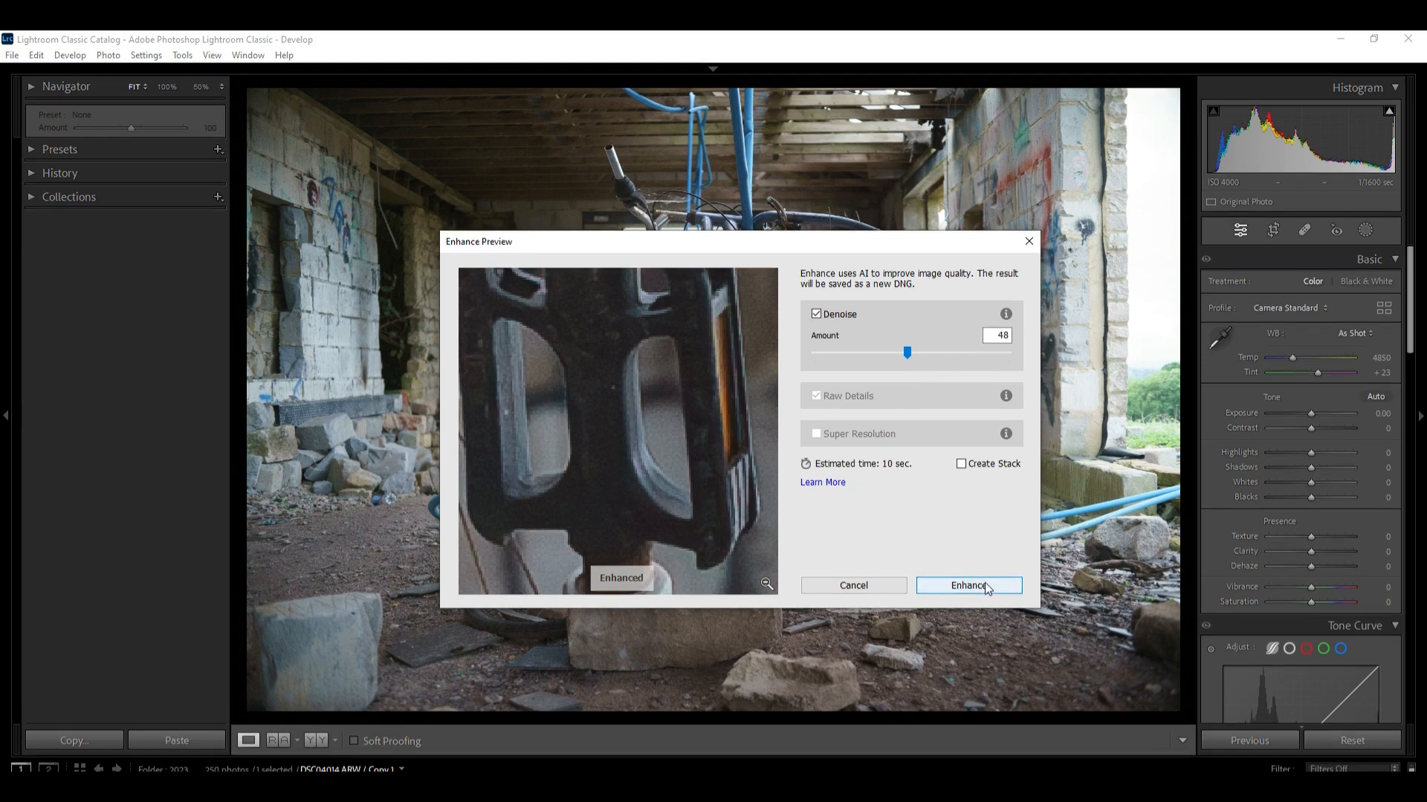
click(970, 579)
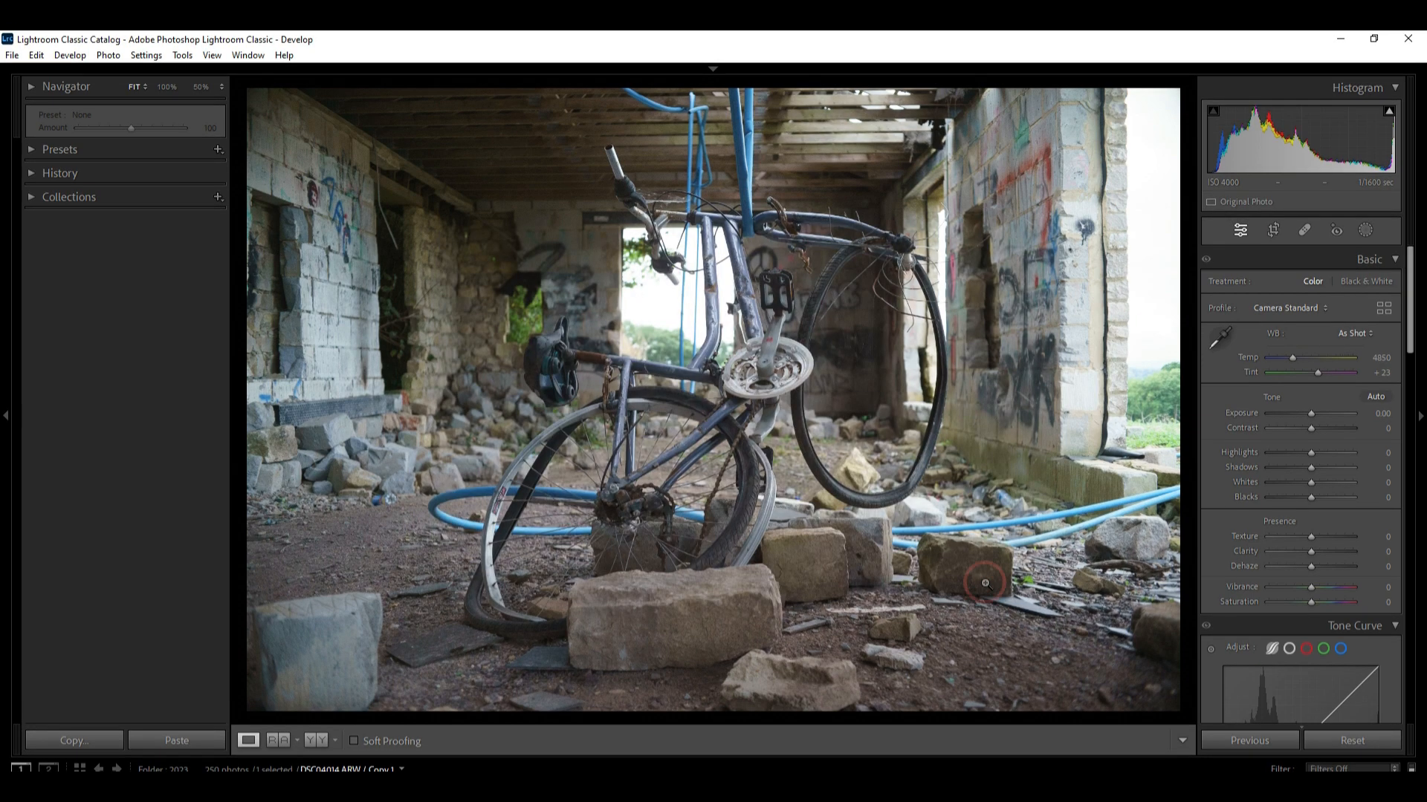
Browse the black-and-white film photos in the library grid and open the Montacute House avenue photo in loupe view
click(714, 67)
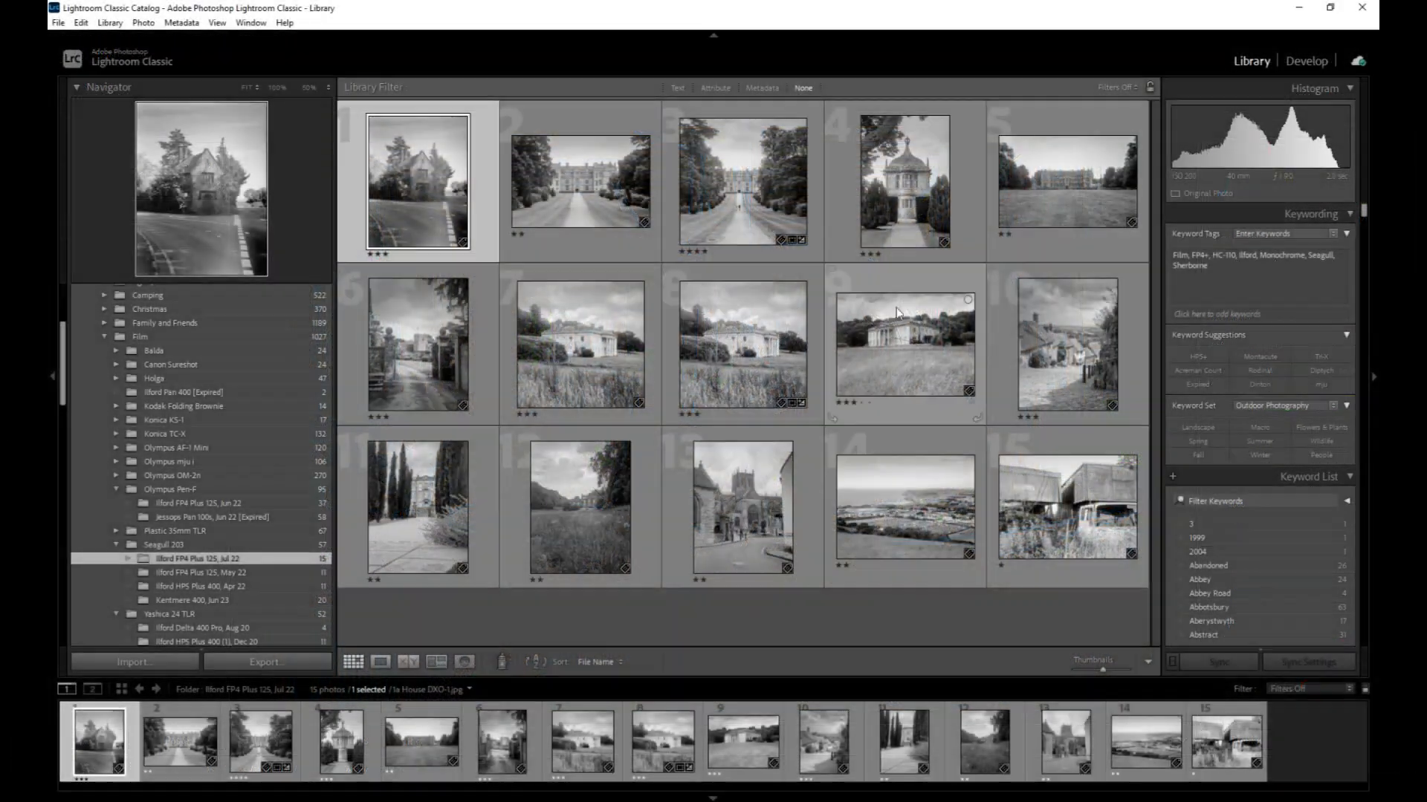
click(547, 224)
click(747, 194)
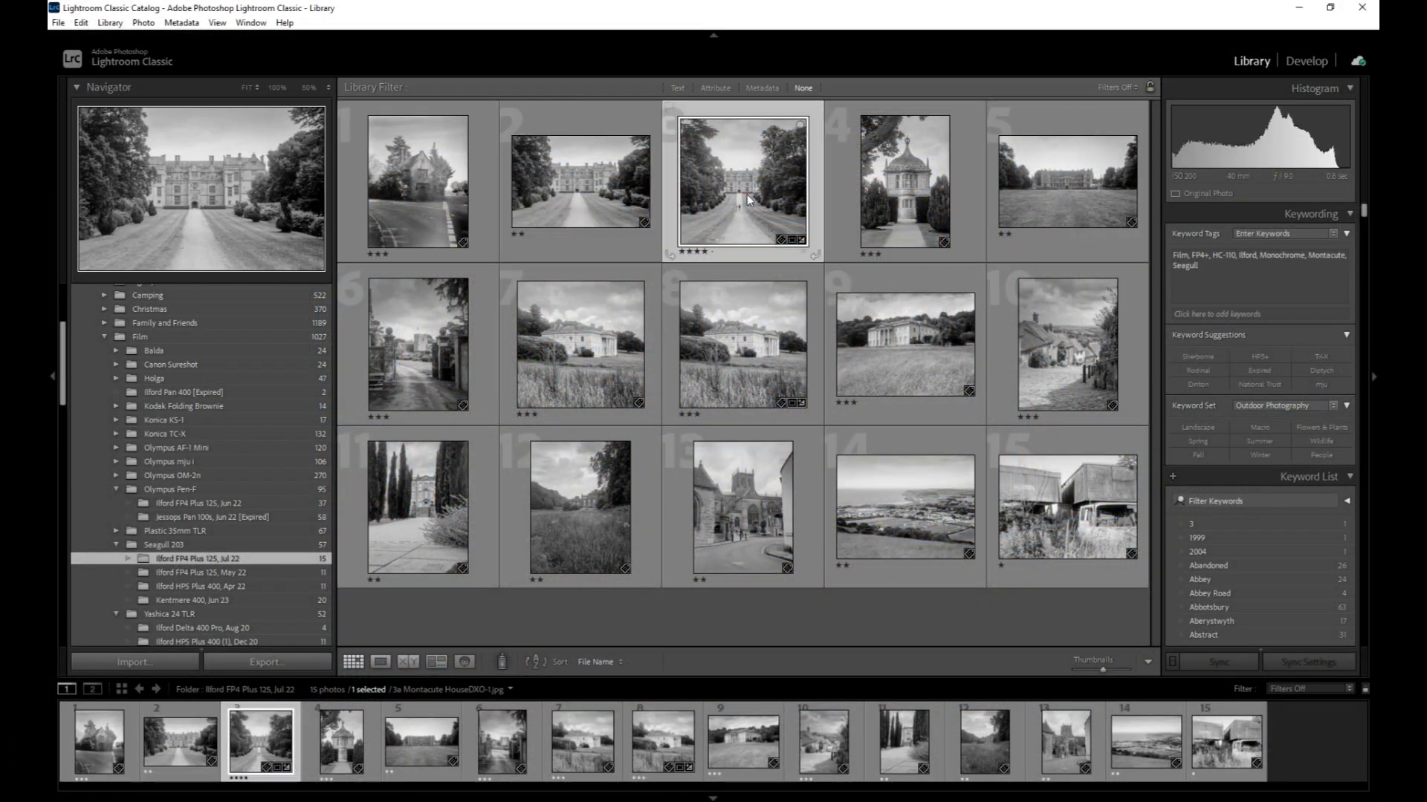
click(551, 378)
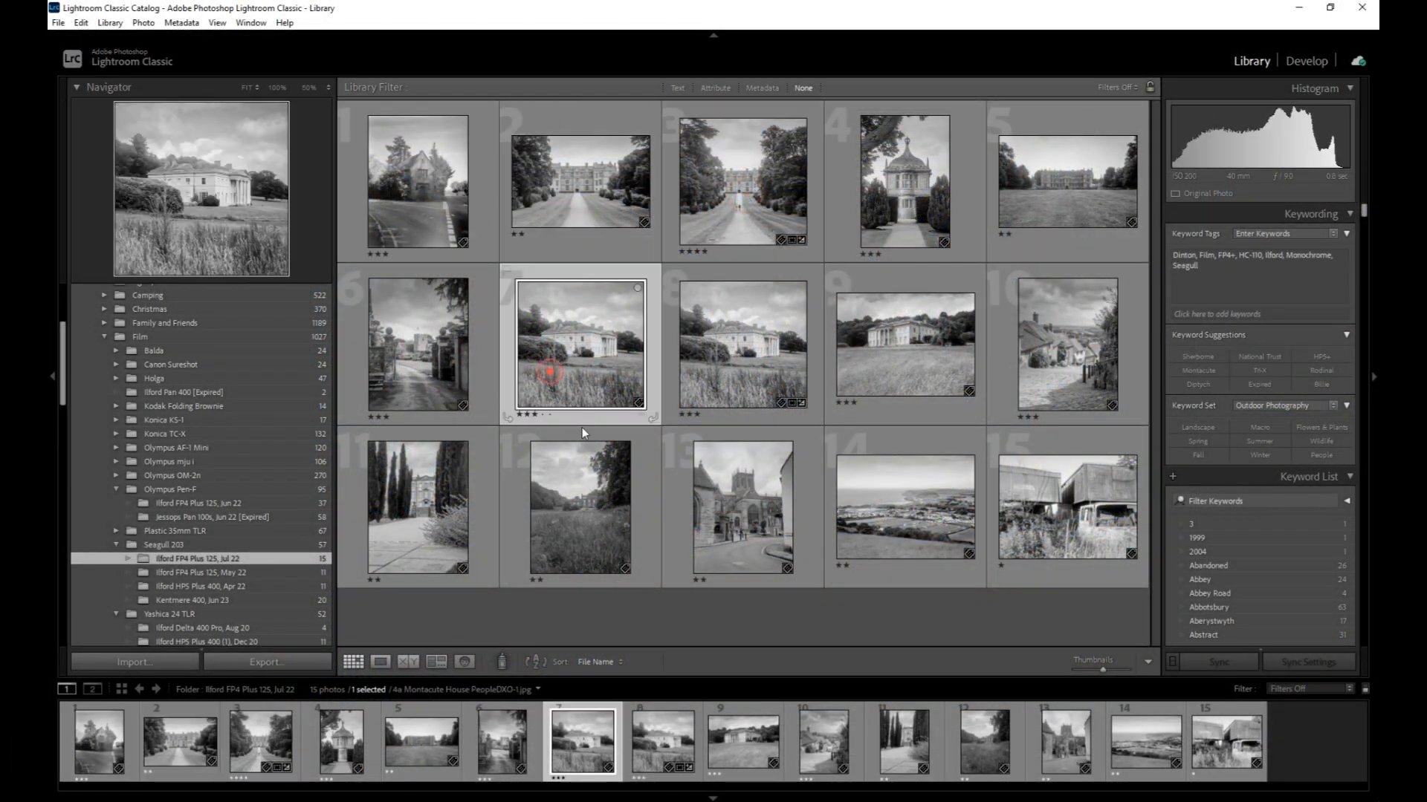
click(590, 485)
click(891, 494)
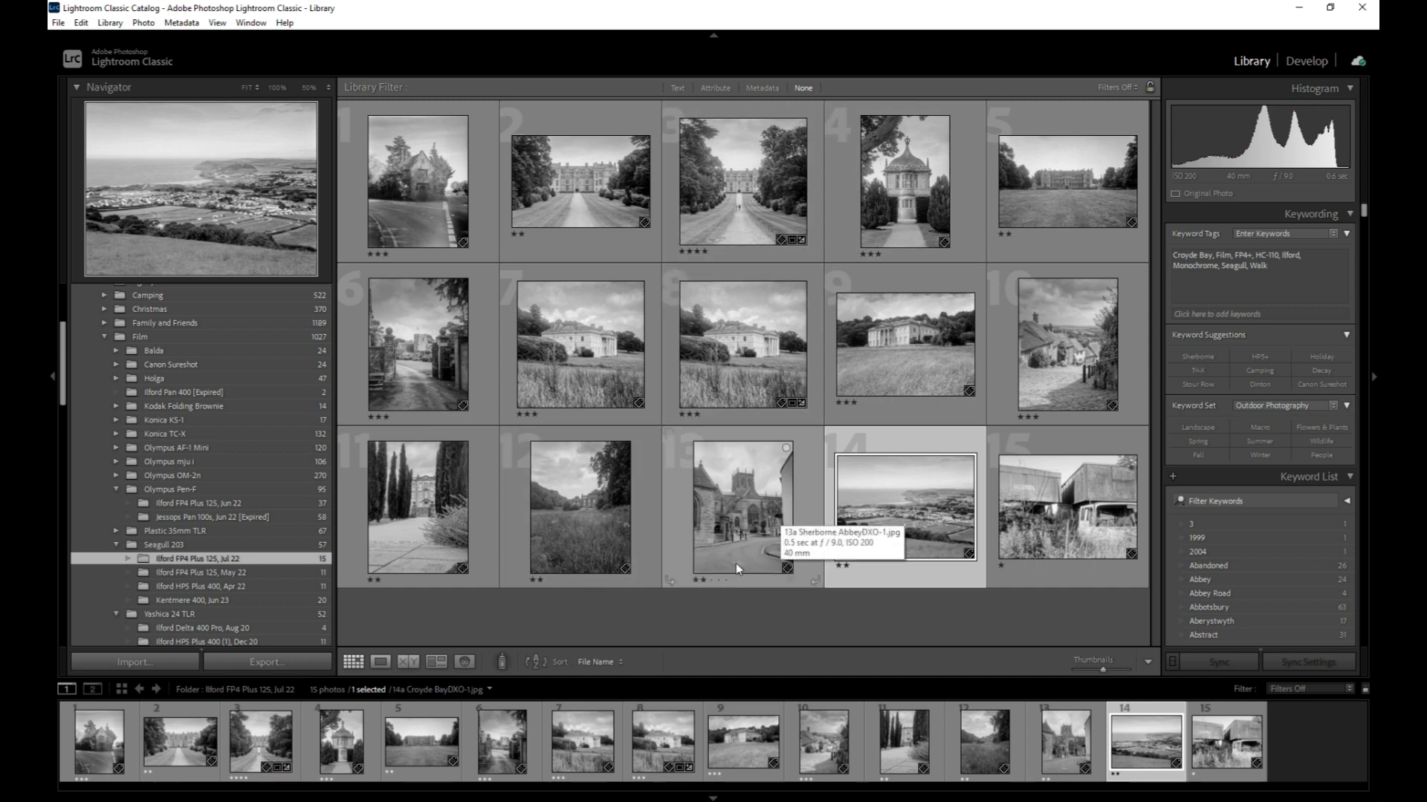
click(580, 240)
click(380, 662)
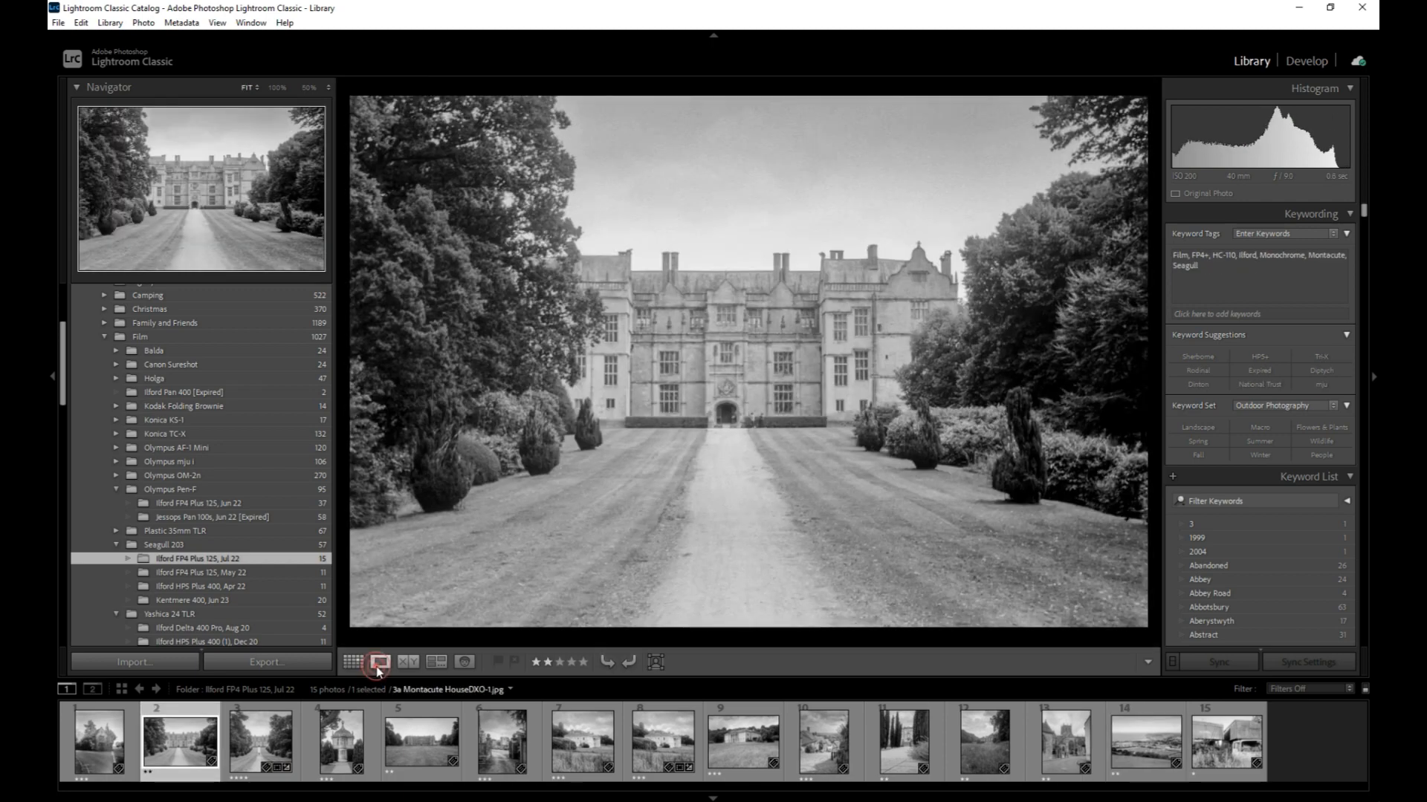
Remove the green colour label from the Montacute House photo
click(1265, 282)
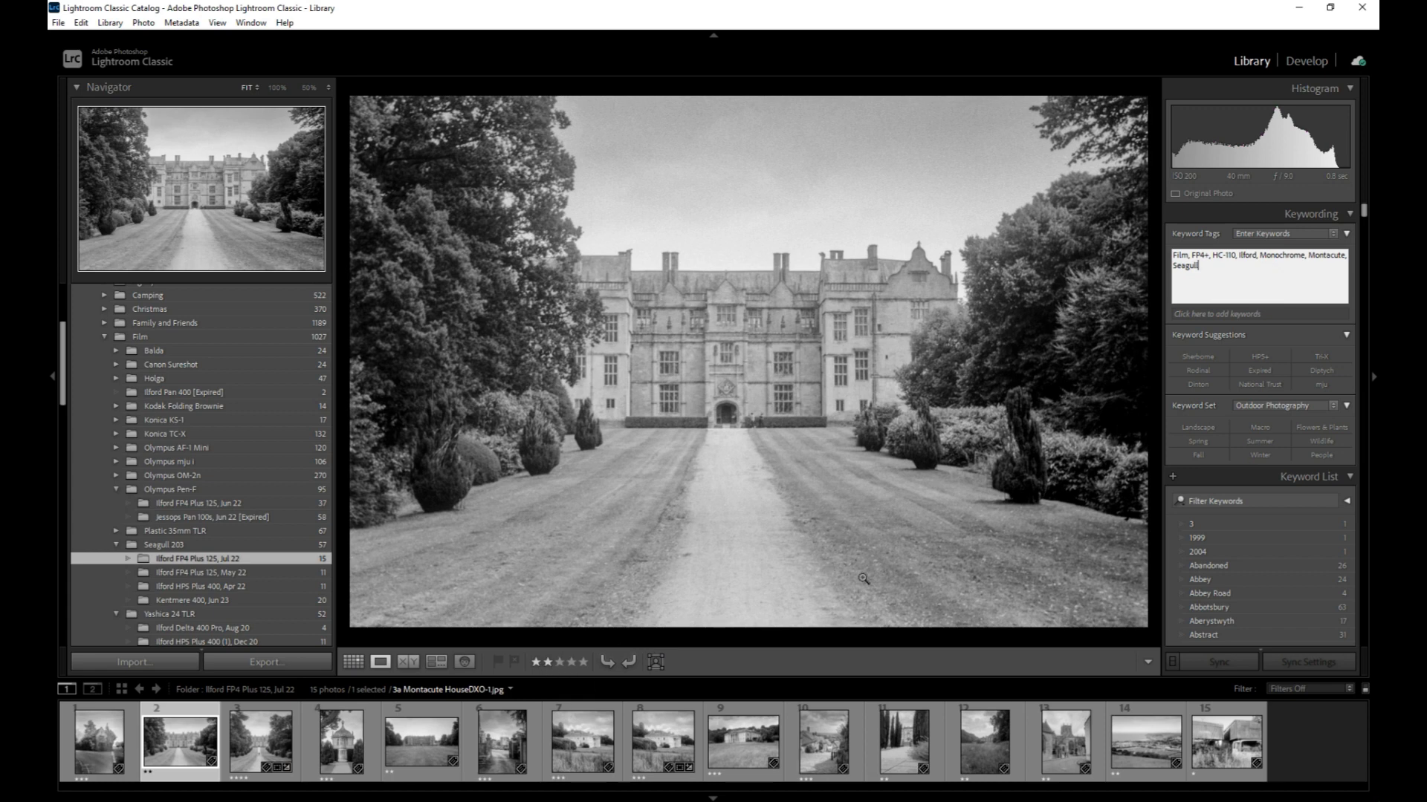
right_click(191, 752)
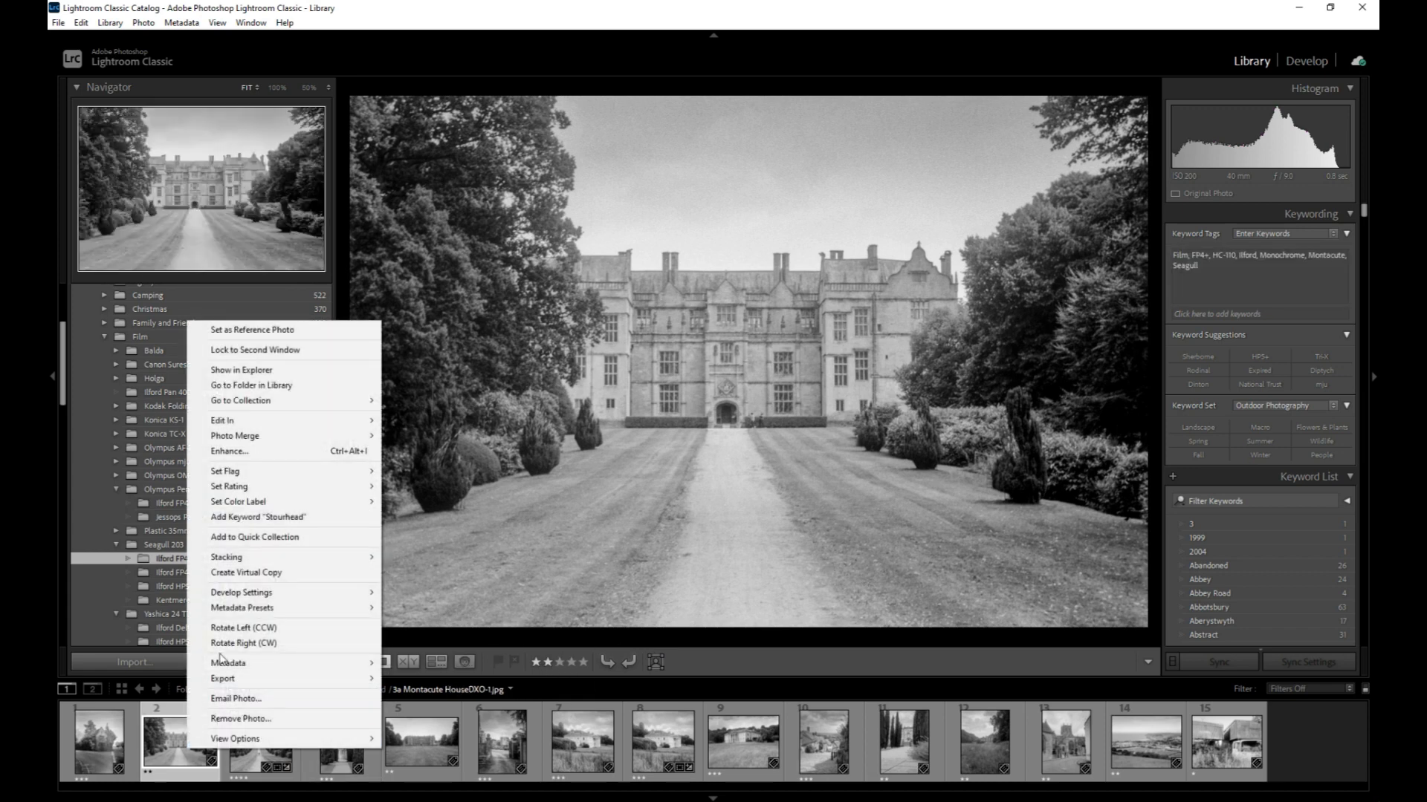
mouse_move(279, 509)
click(407, 532)
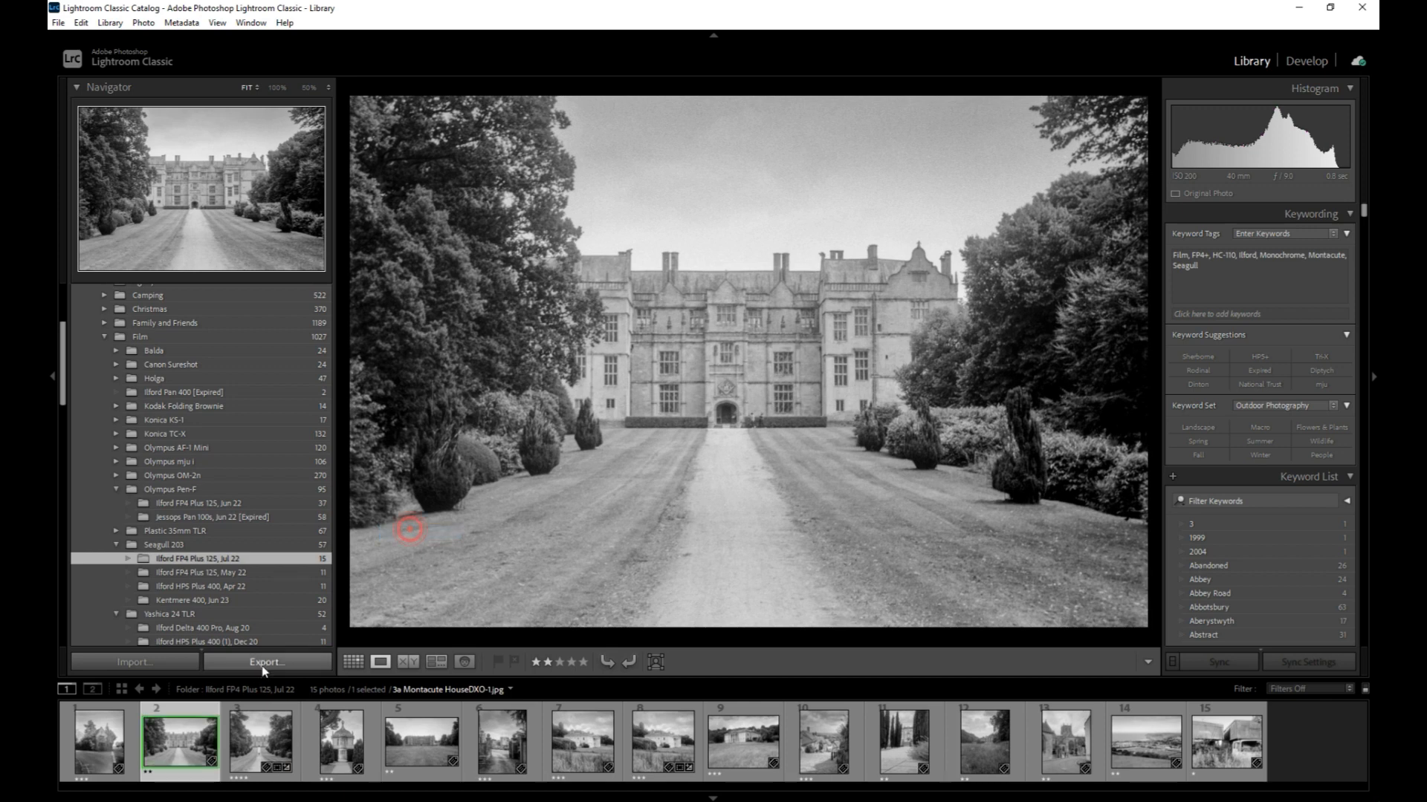
right_click(195, 734)
mouse_move(301, 483)
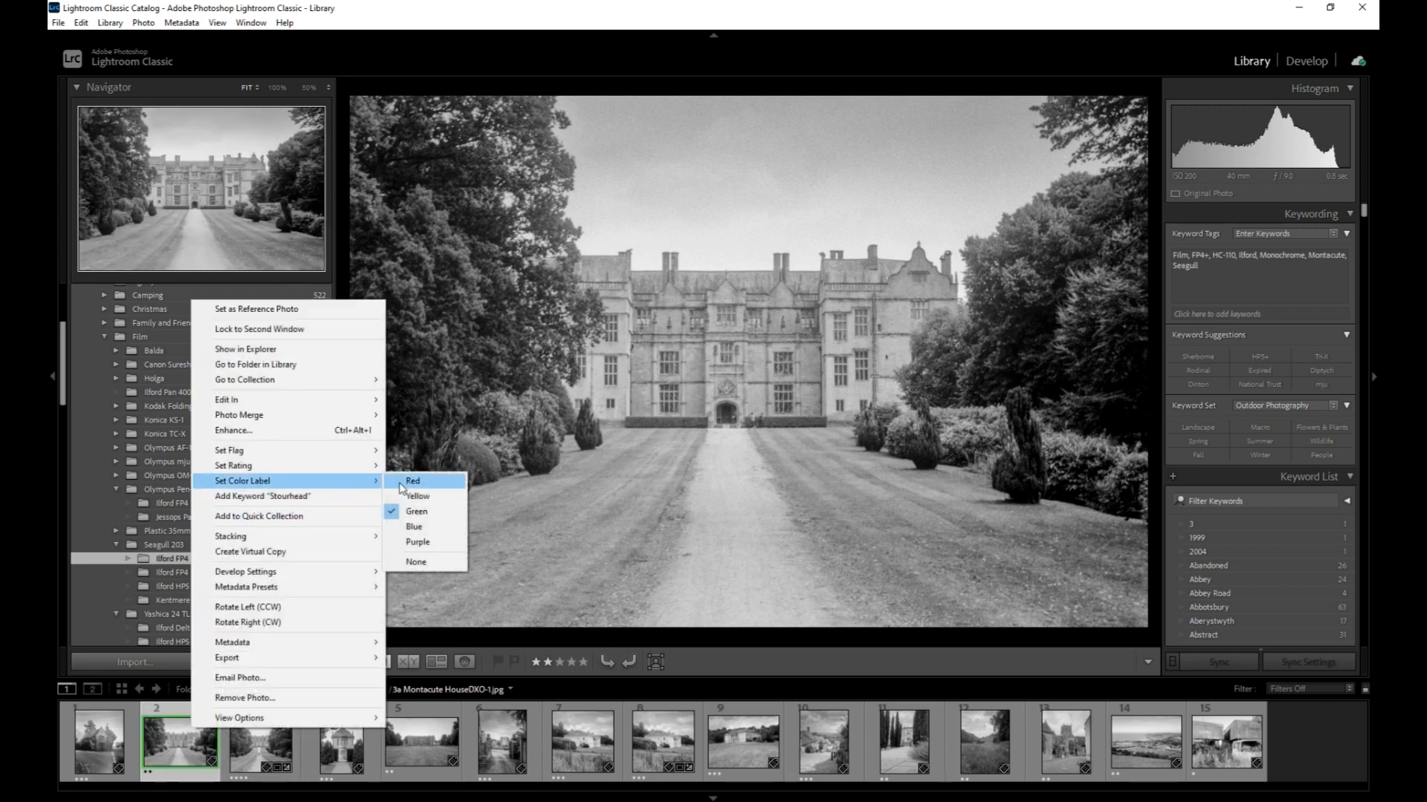
click(416, 561)
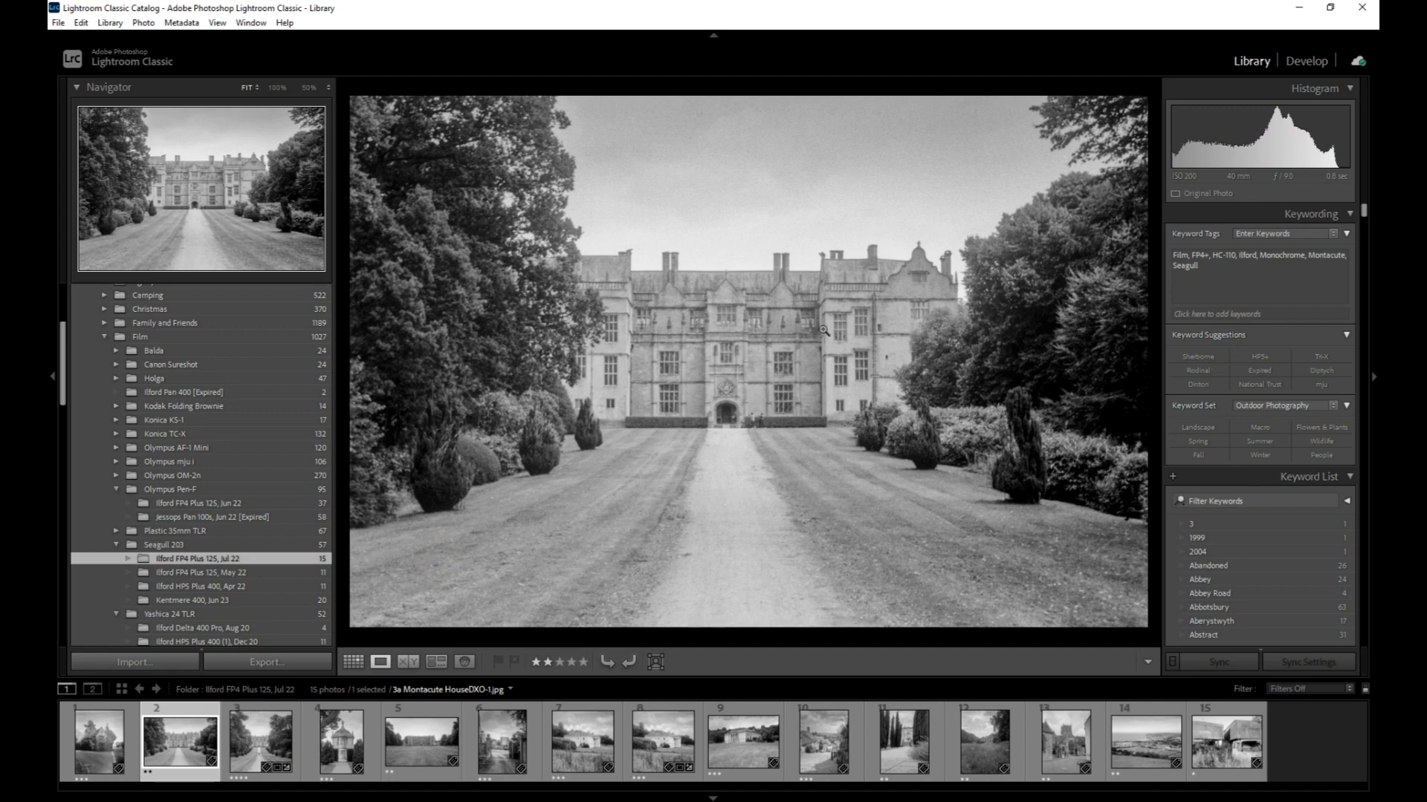
Compare the two Dinton House photos side by side in Compare view
click(581, 740)
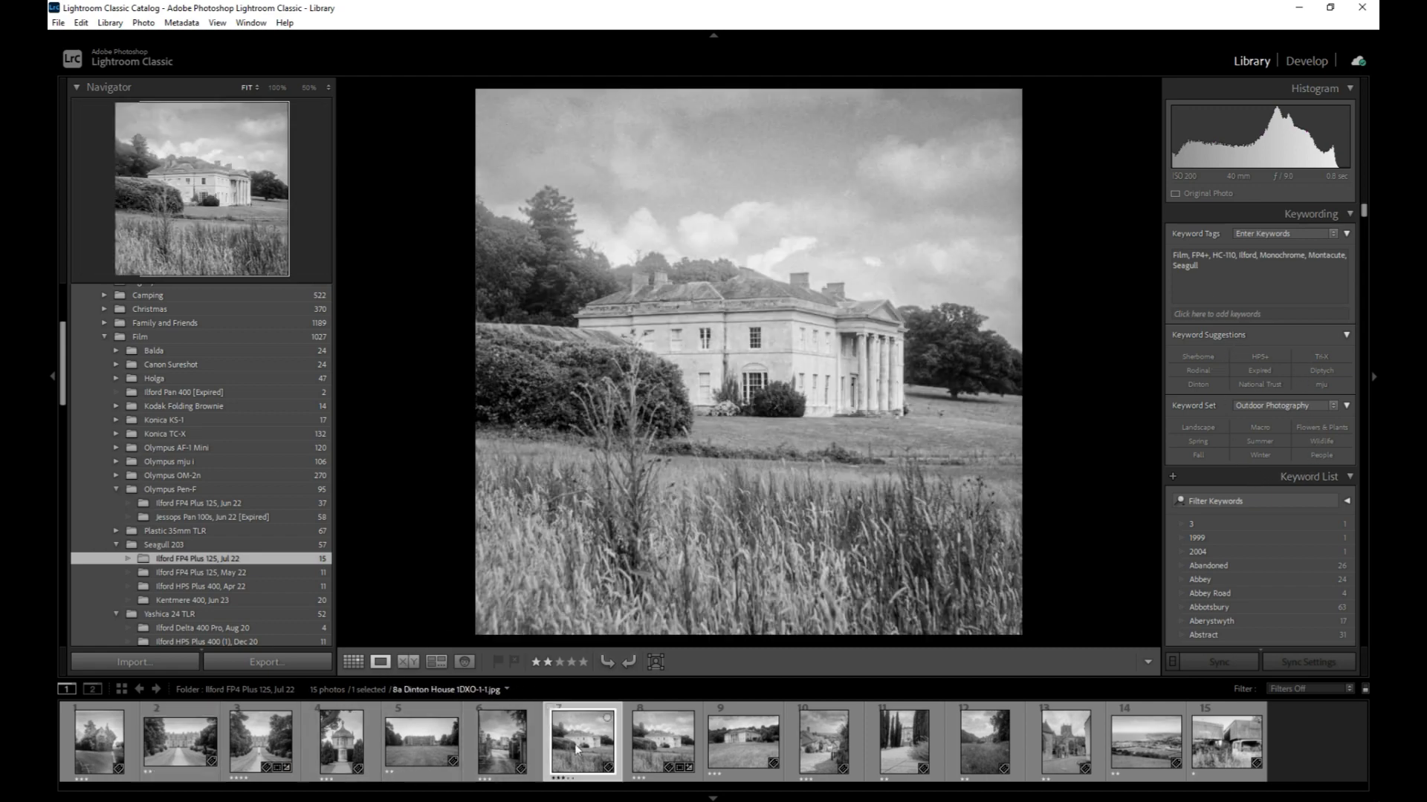
click(657, 739)
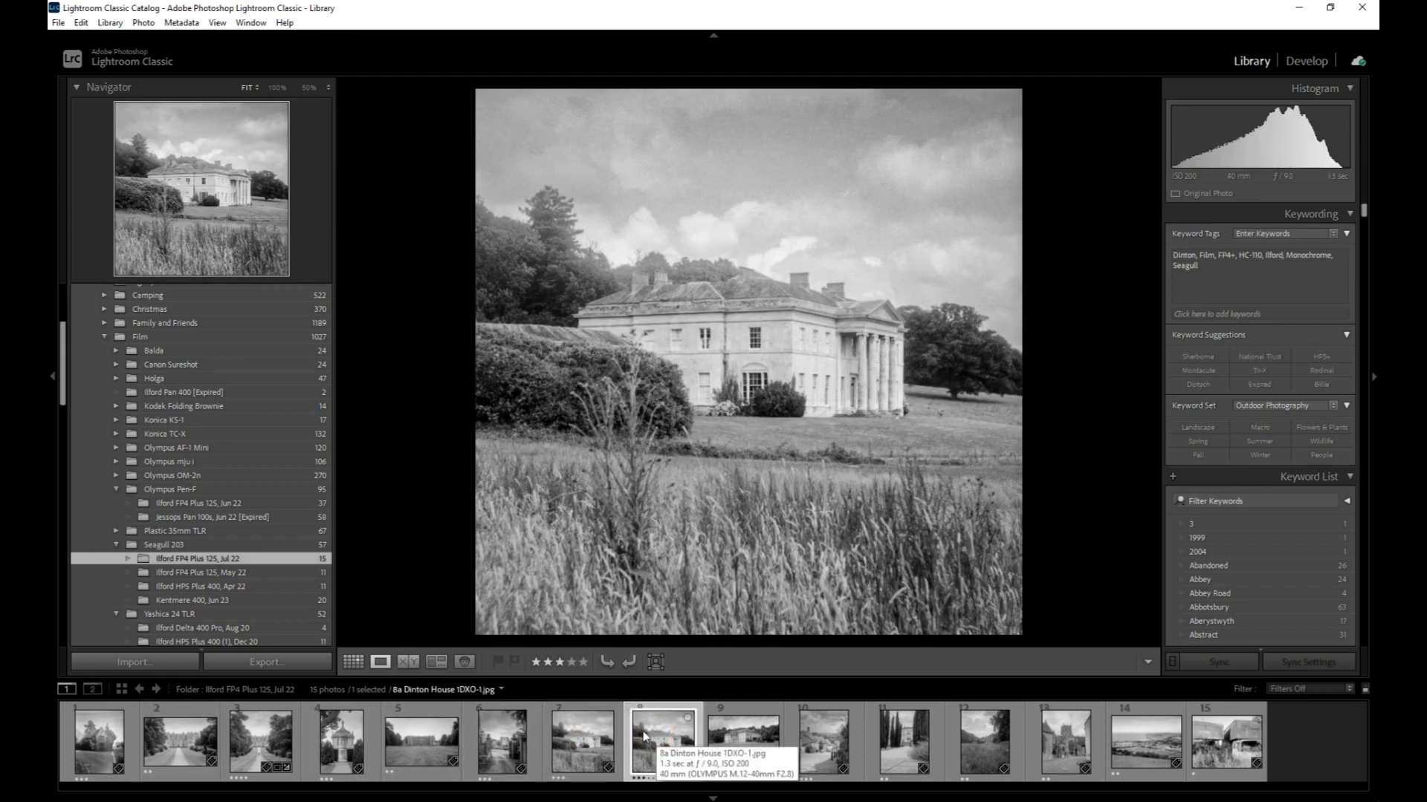
click(605, 731)
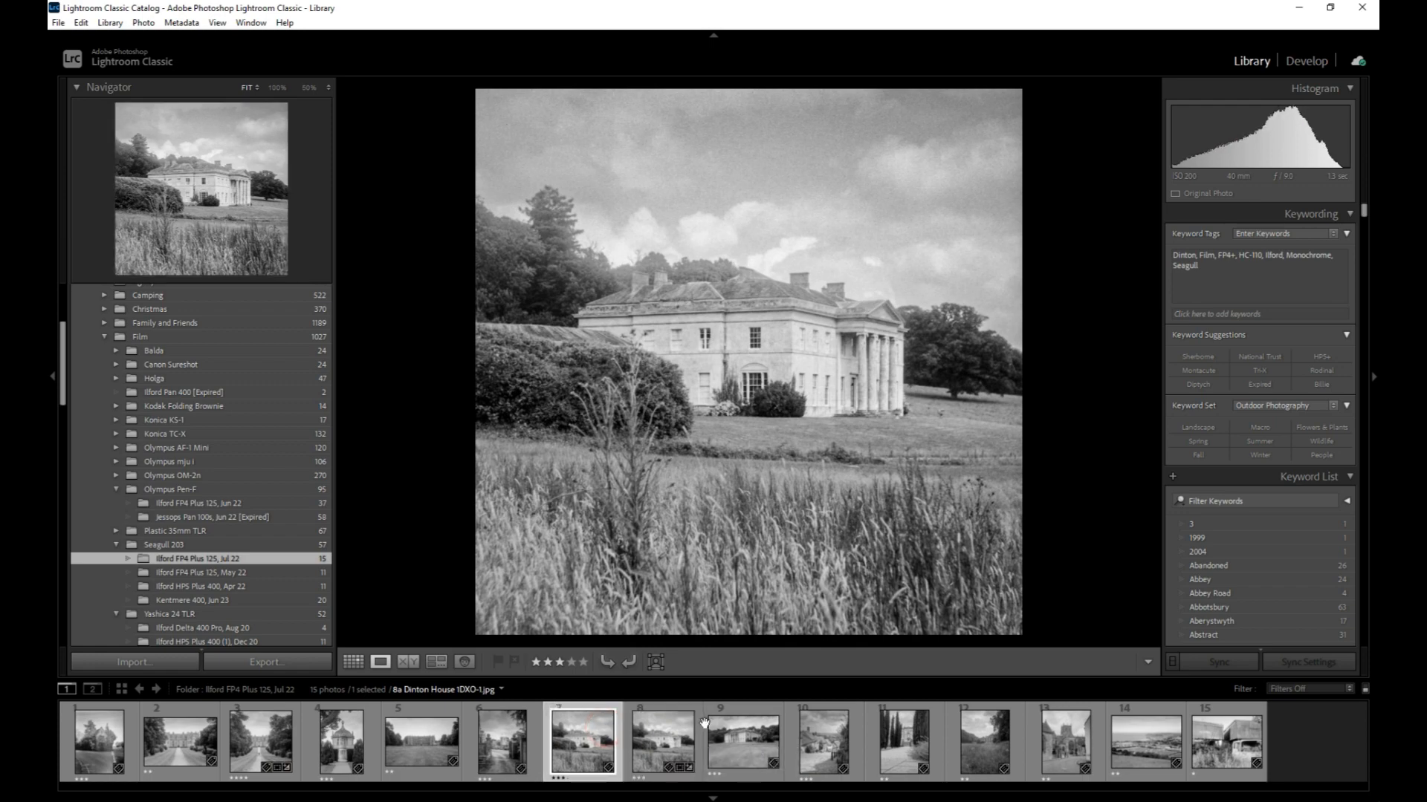
click(758, 742)
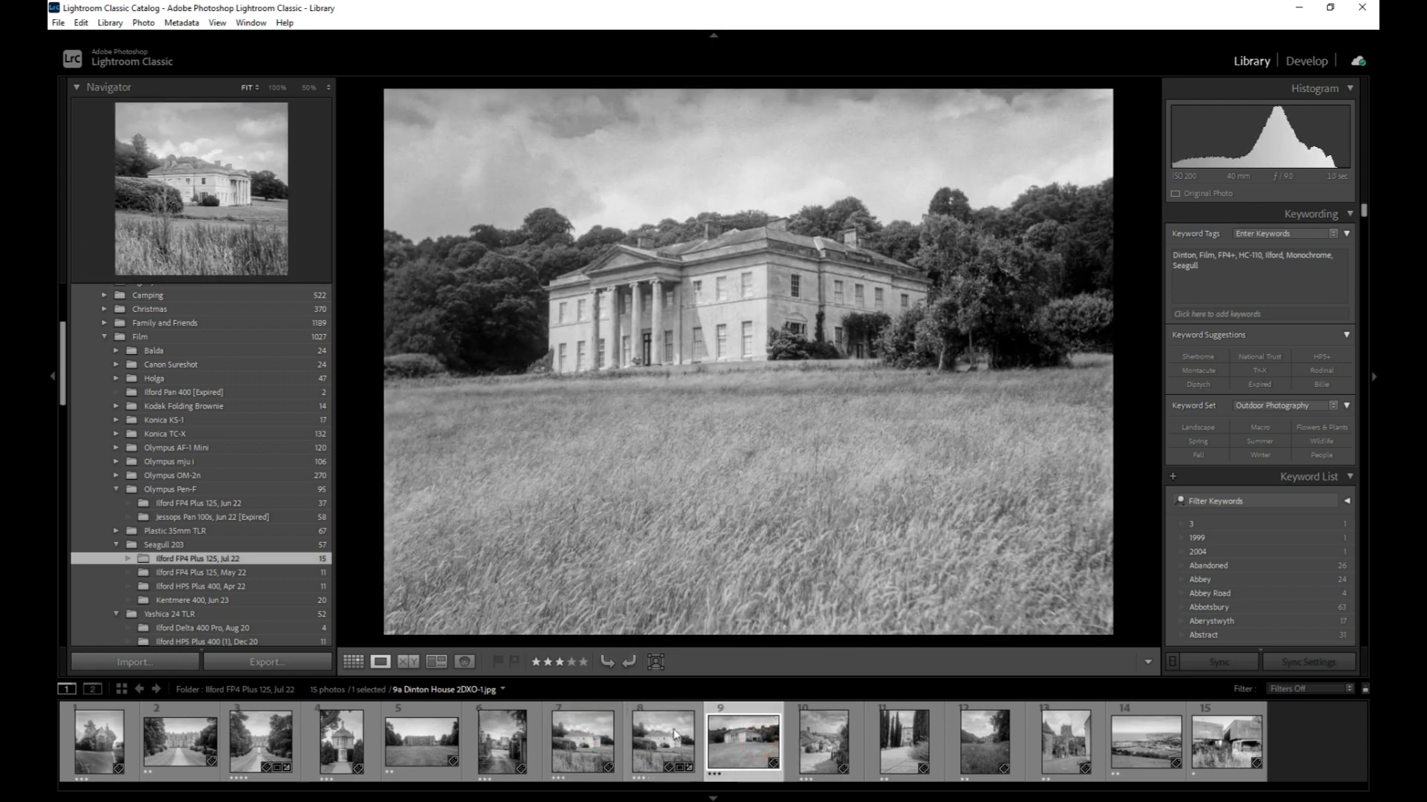
ctrl+click(581, 753)
key(c)
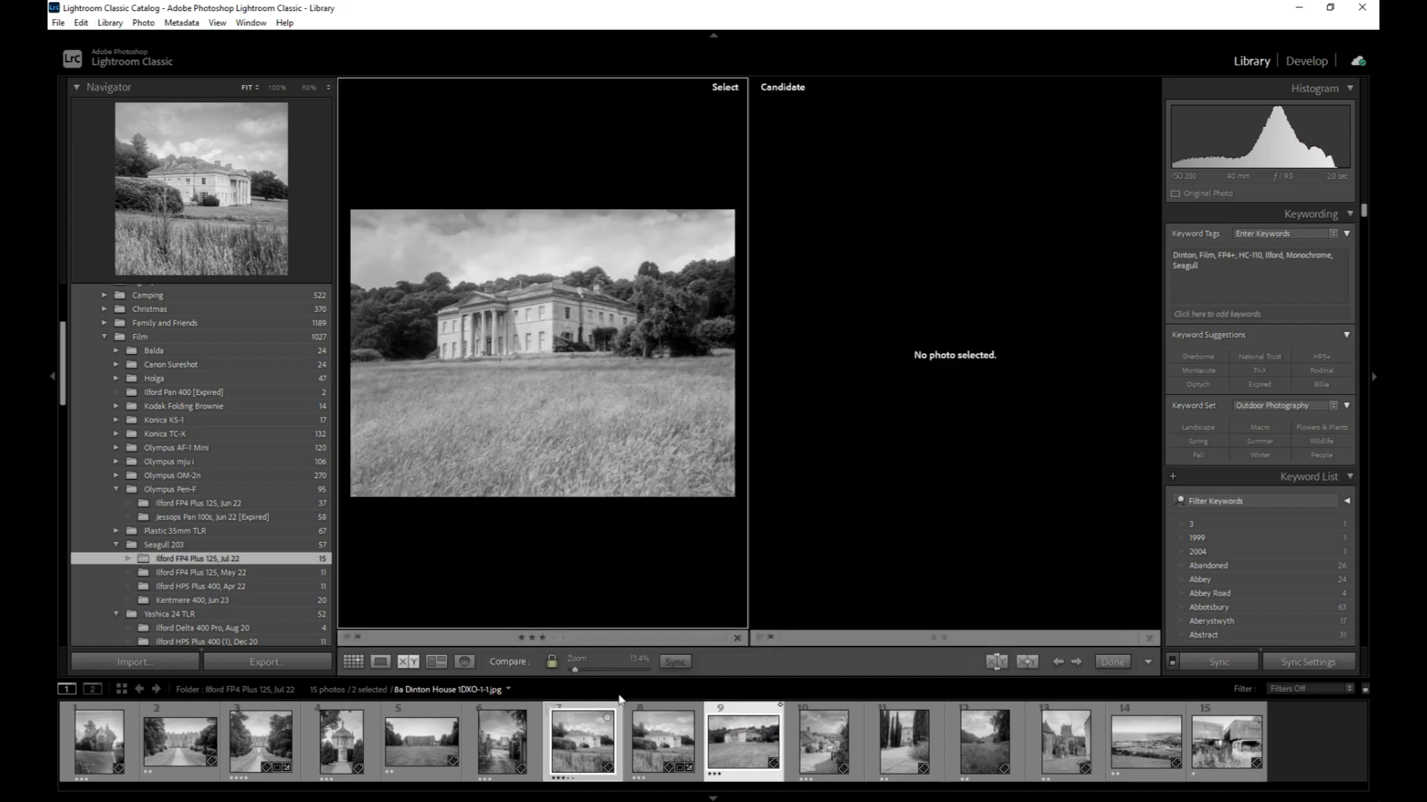
click(543, 332)
click(565, 382)
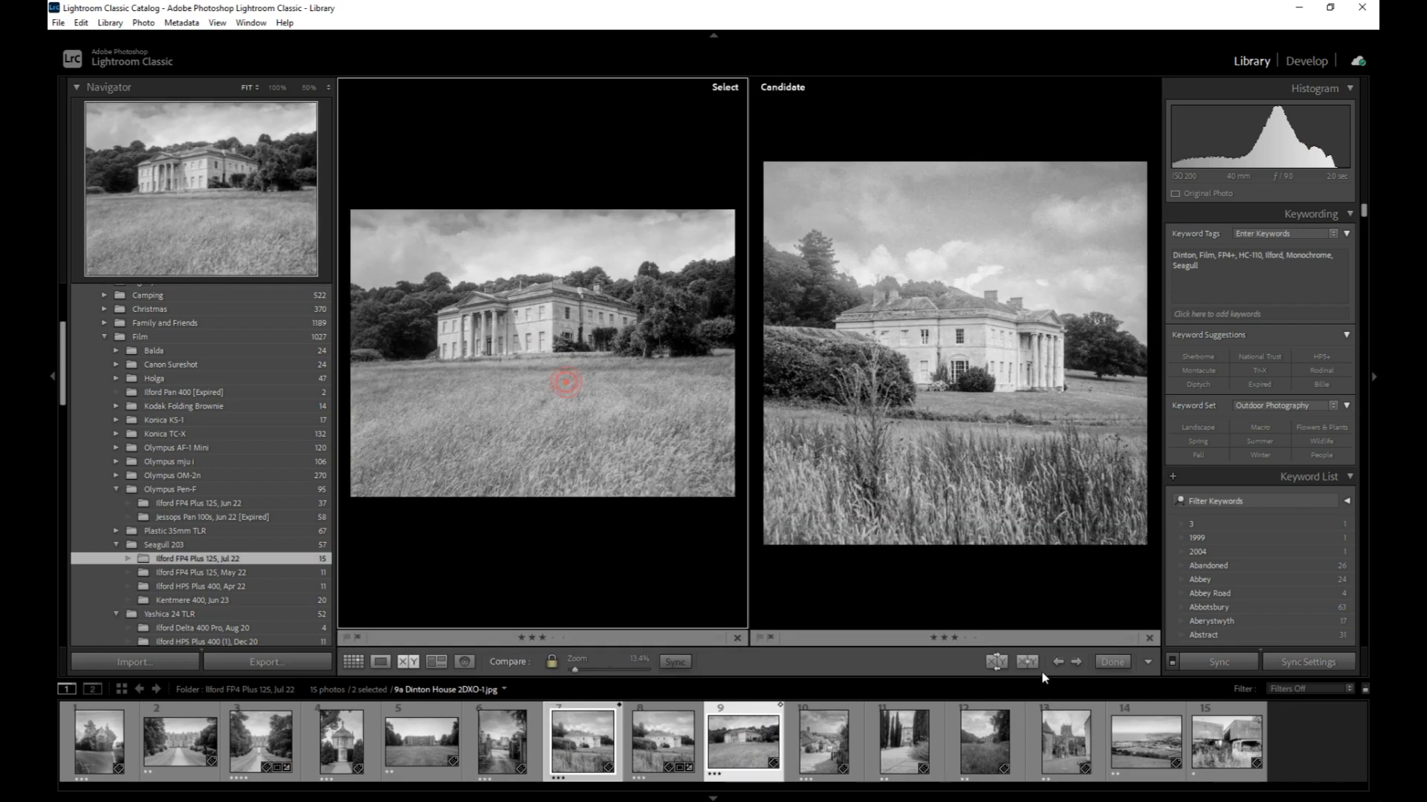
click(1101, 663)
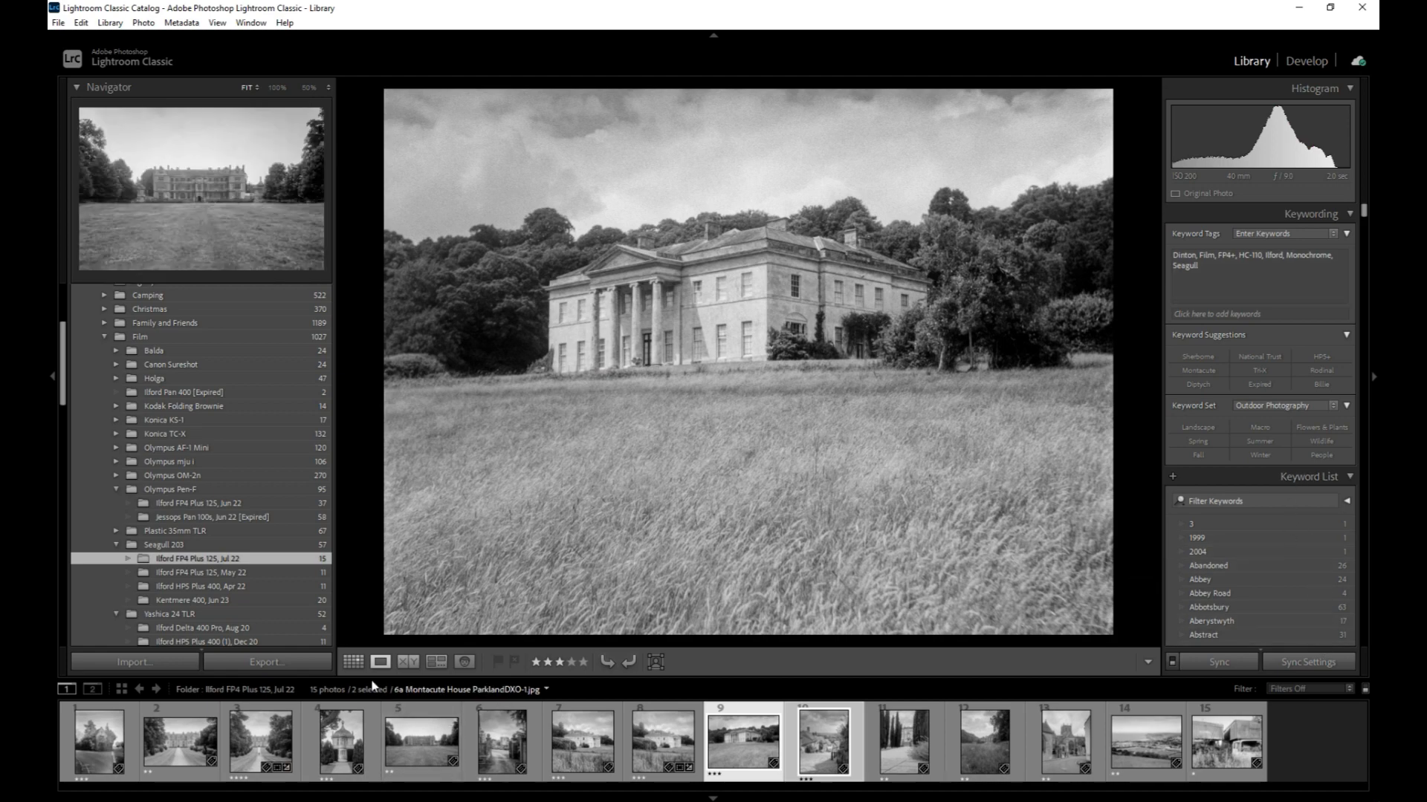
Filter the grid by metadata keywords, selecting Seagull and Gold Hill
key(g)
click(761, 88)
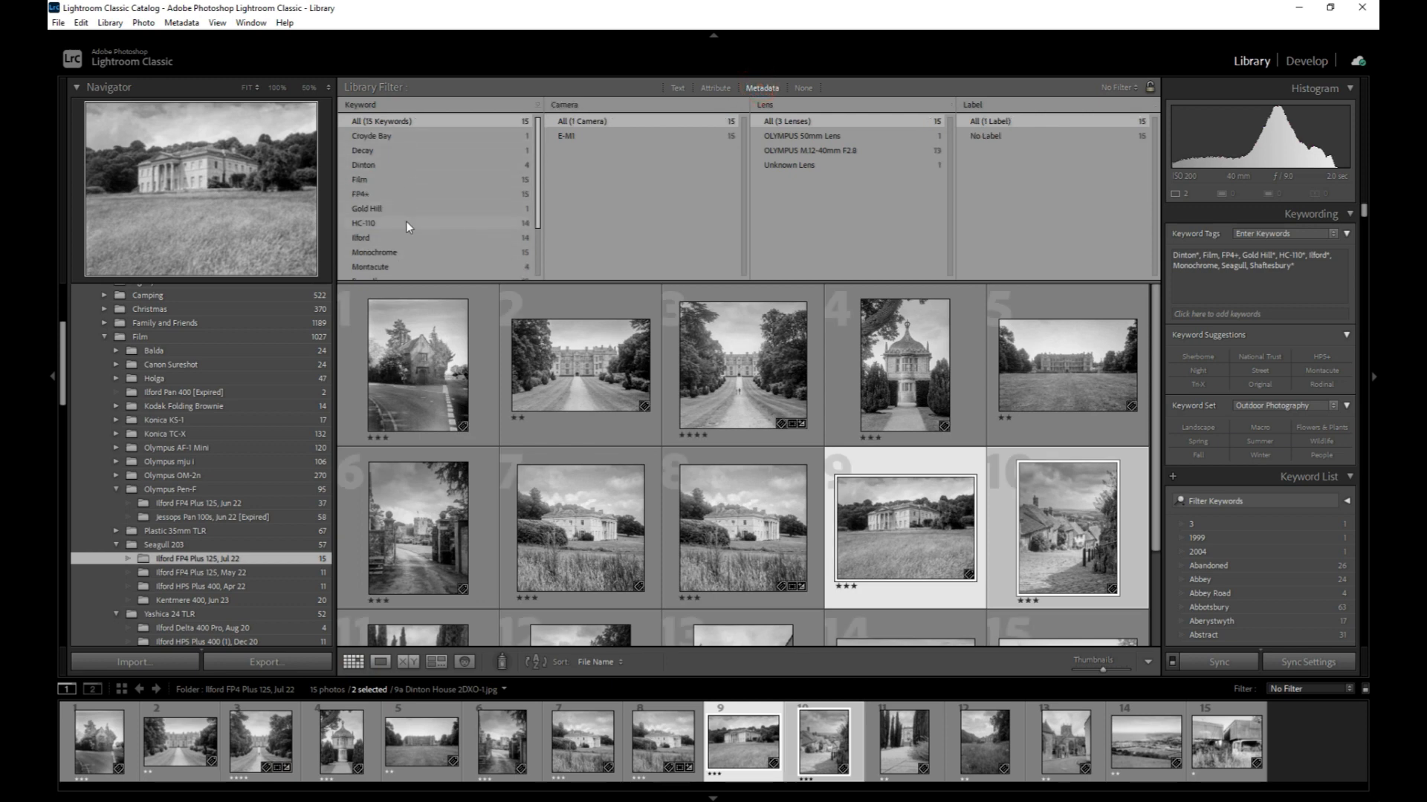
scroll(407, 227, down, 4)
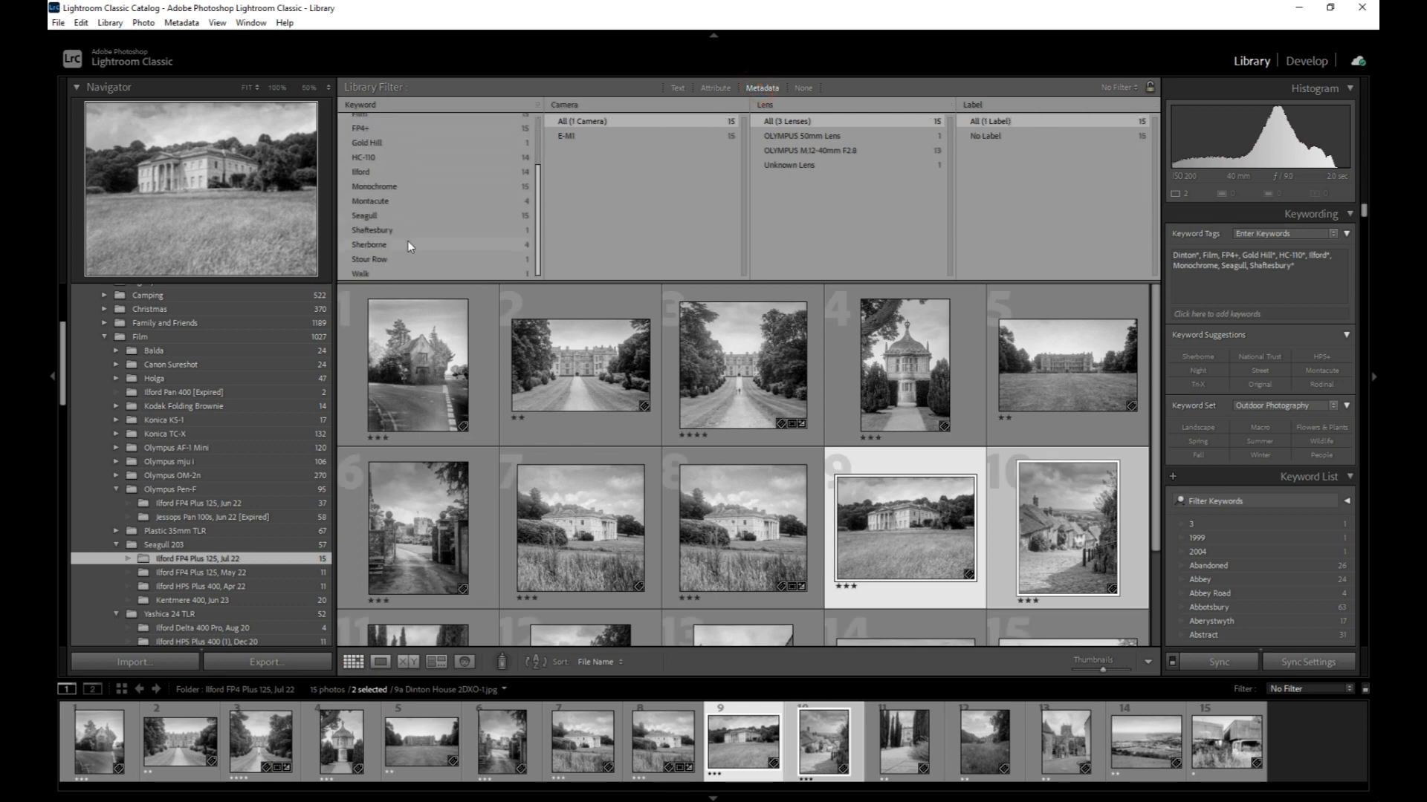
click(396, 218)
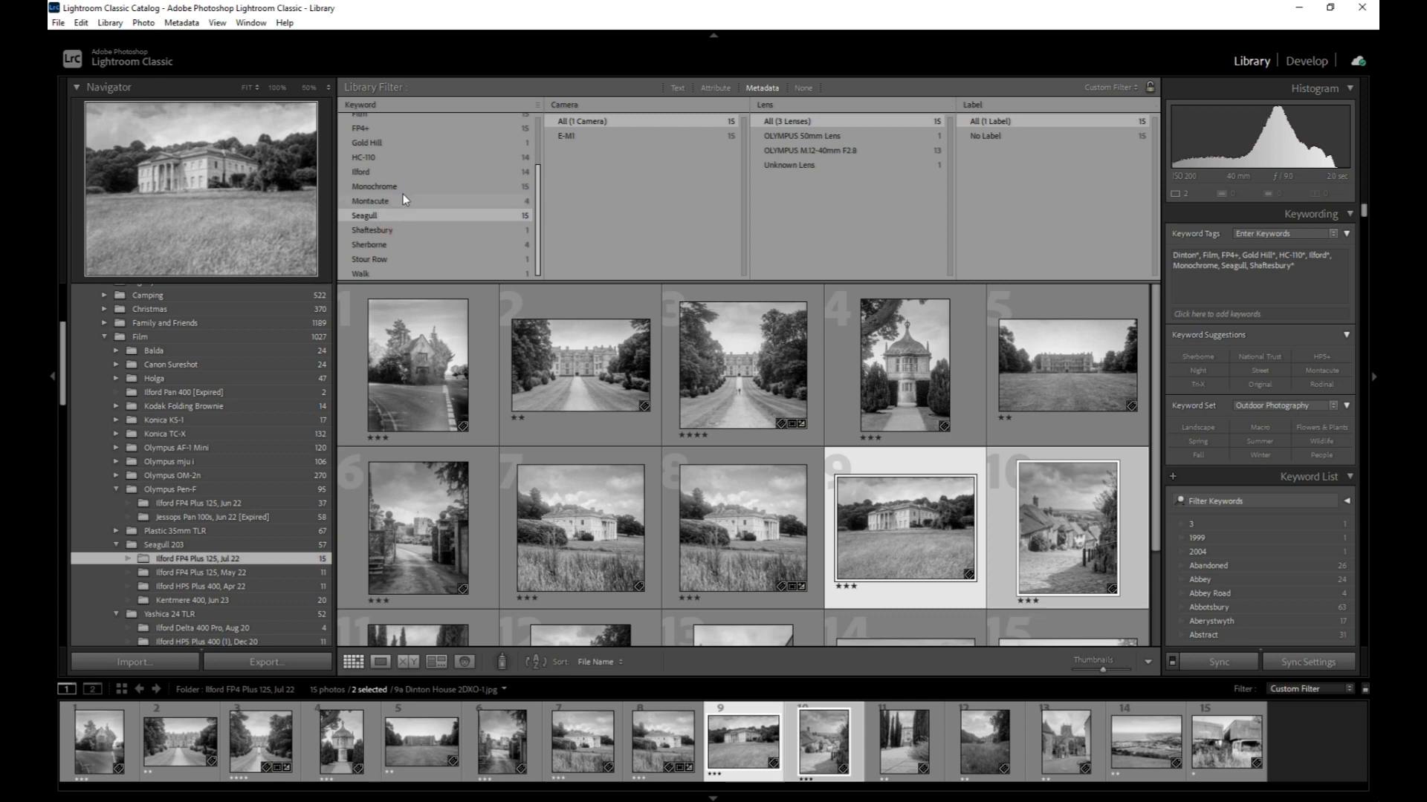
click(402, 145)
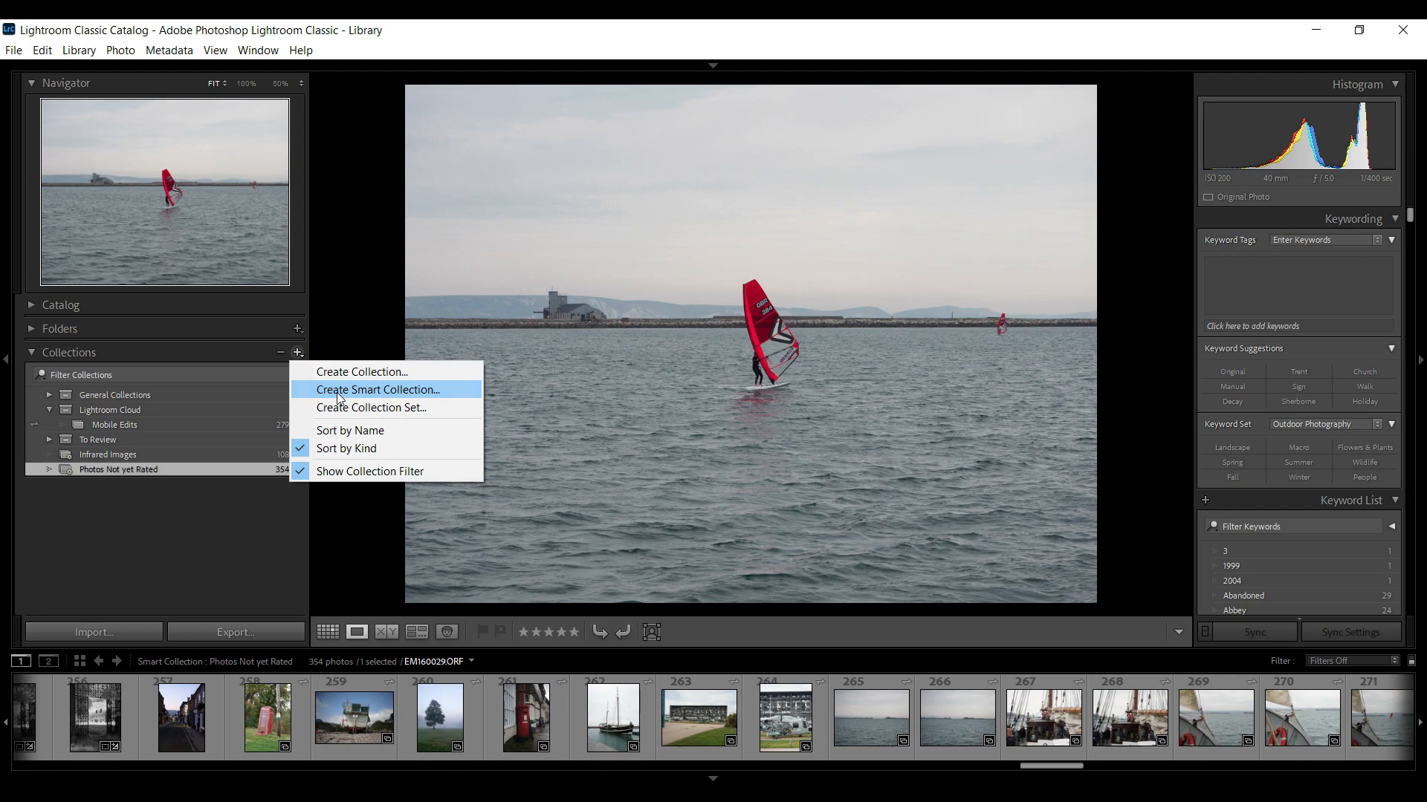
Create a smart collection with a rule matching photos whose keywords contain monochrome
click(338, 397)
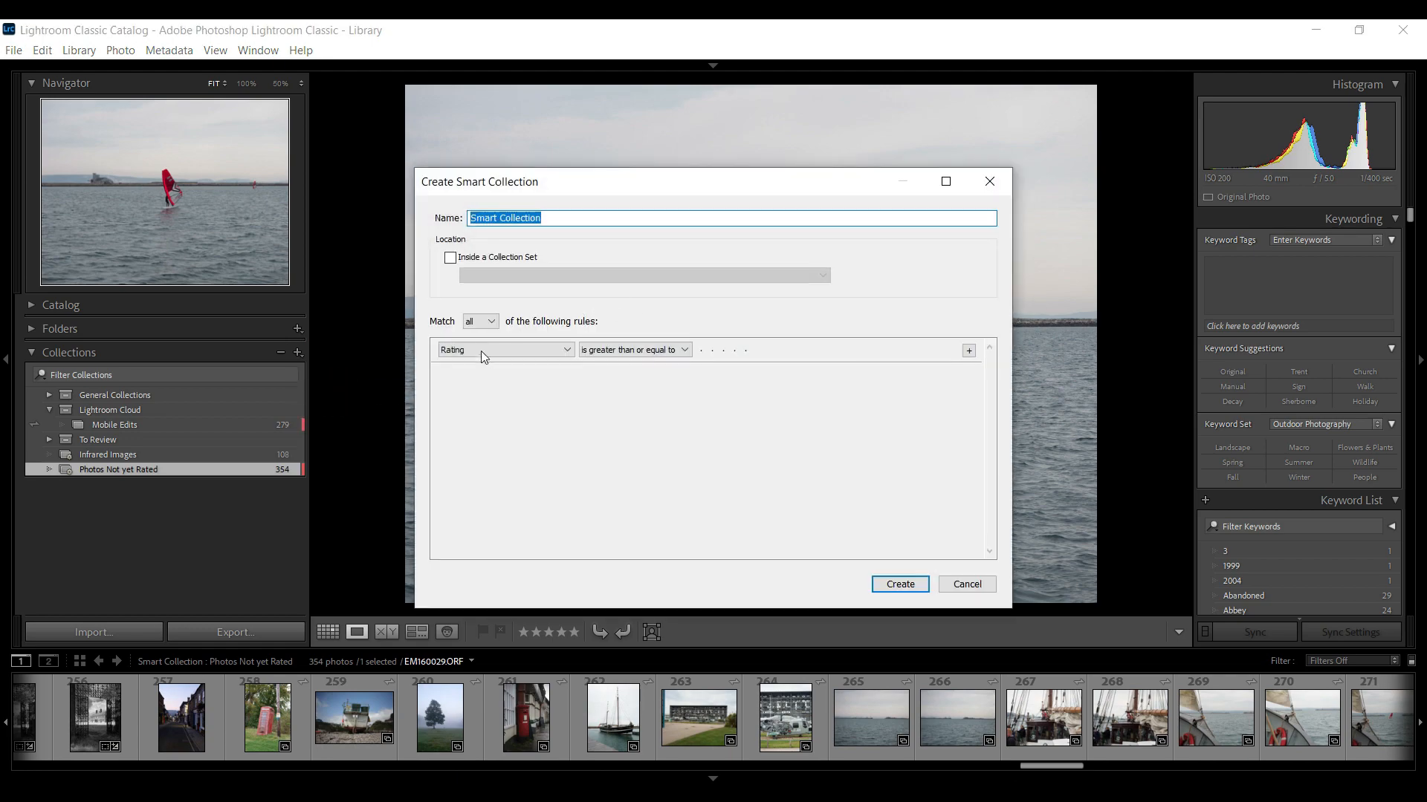
click(553, 351)
mouse_move(557, 574)
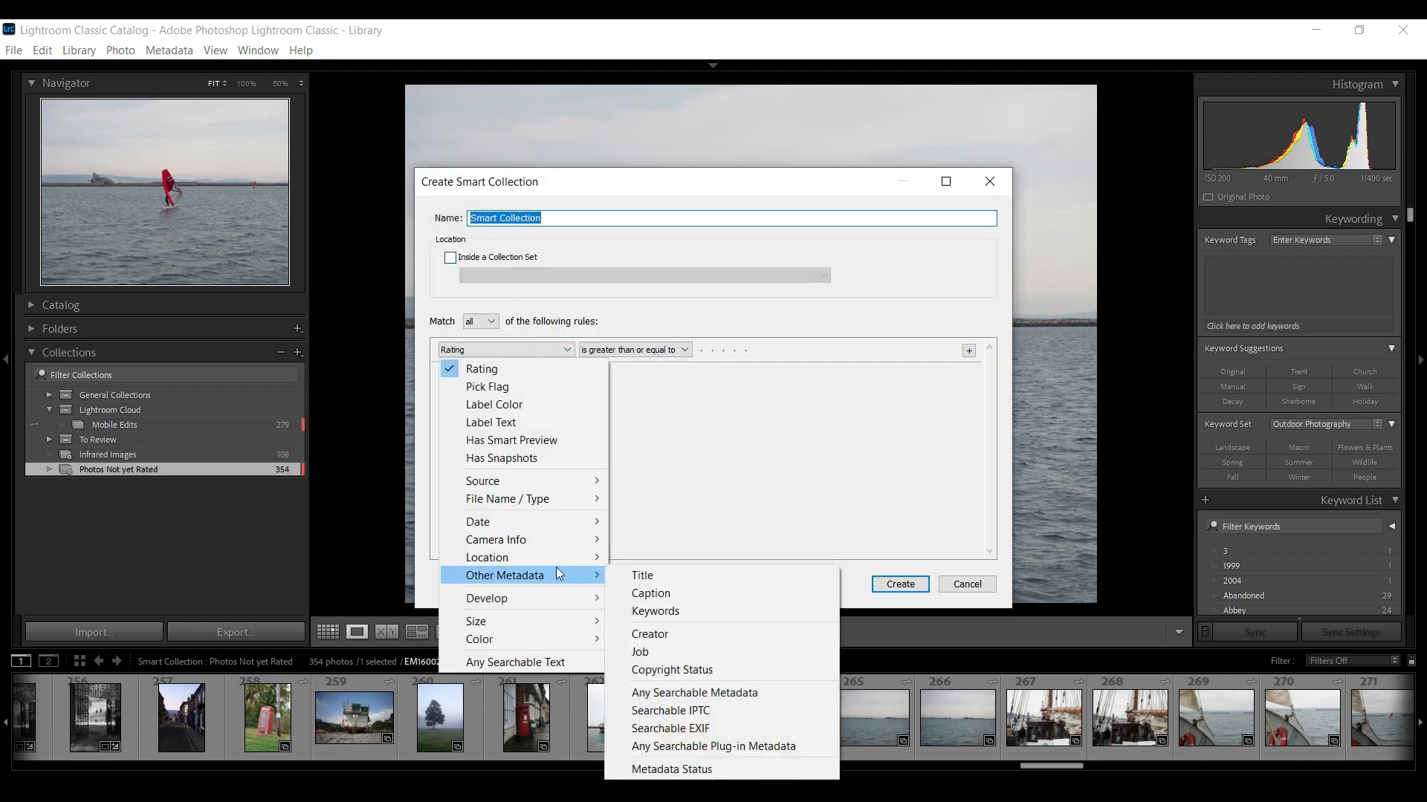
click(655, 610)
click(728, 352)
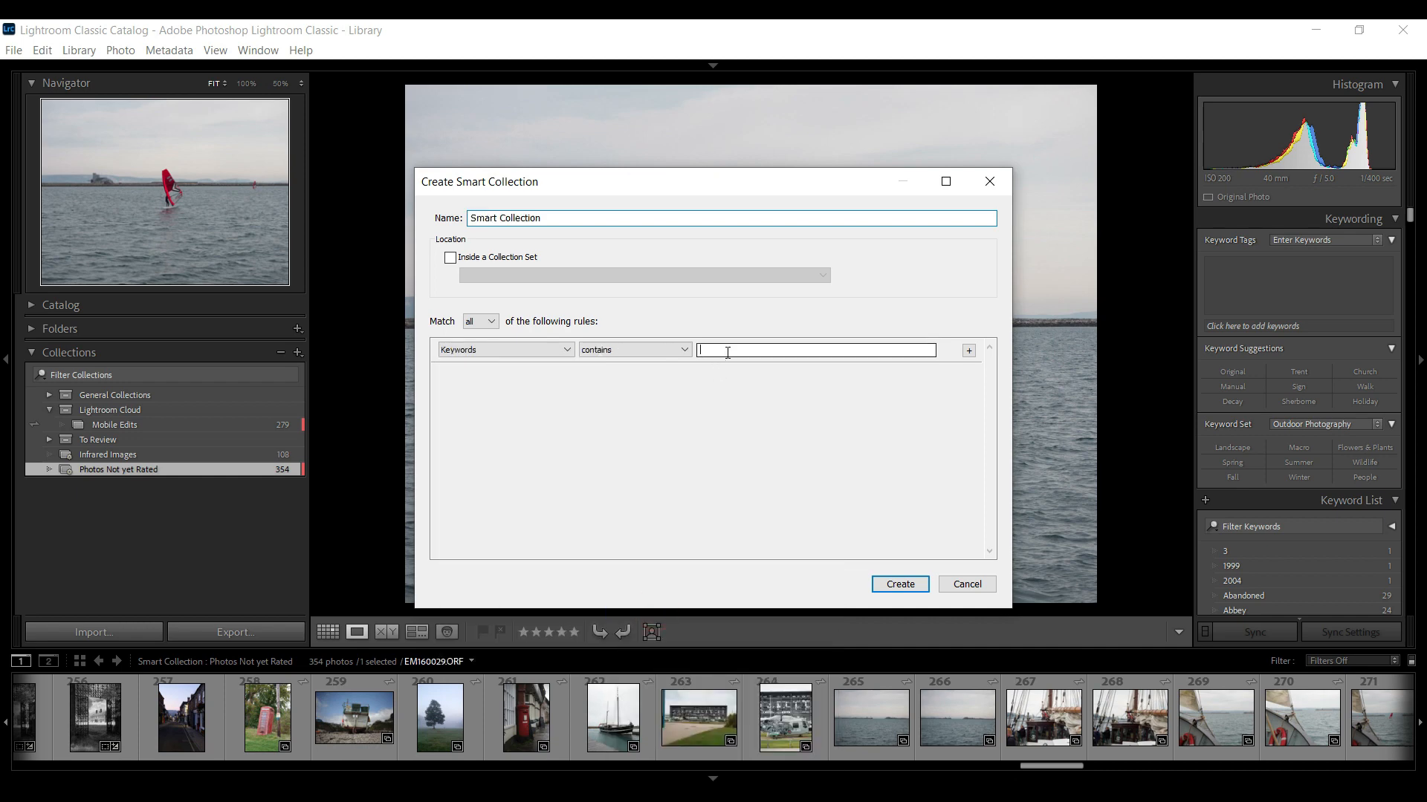
text(monochrome)
key(Return)
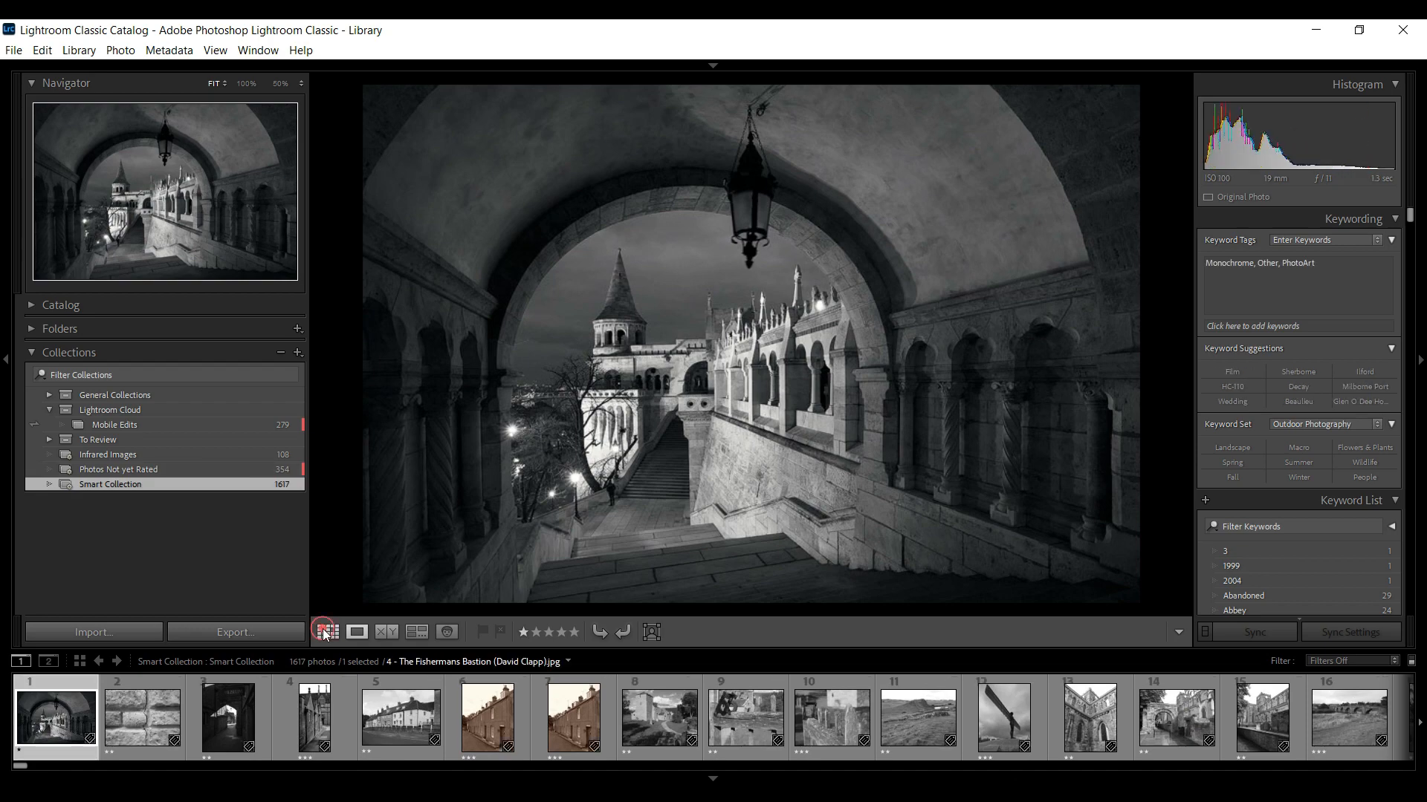
Edit the smart collection to add a rule requiring a rating of at least three stars
click(327, 631)
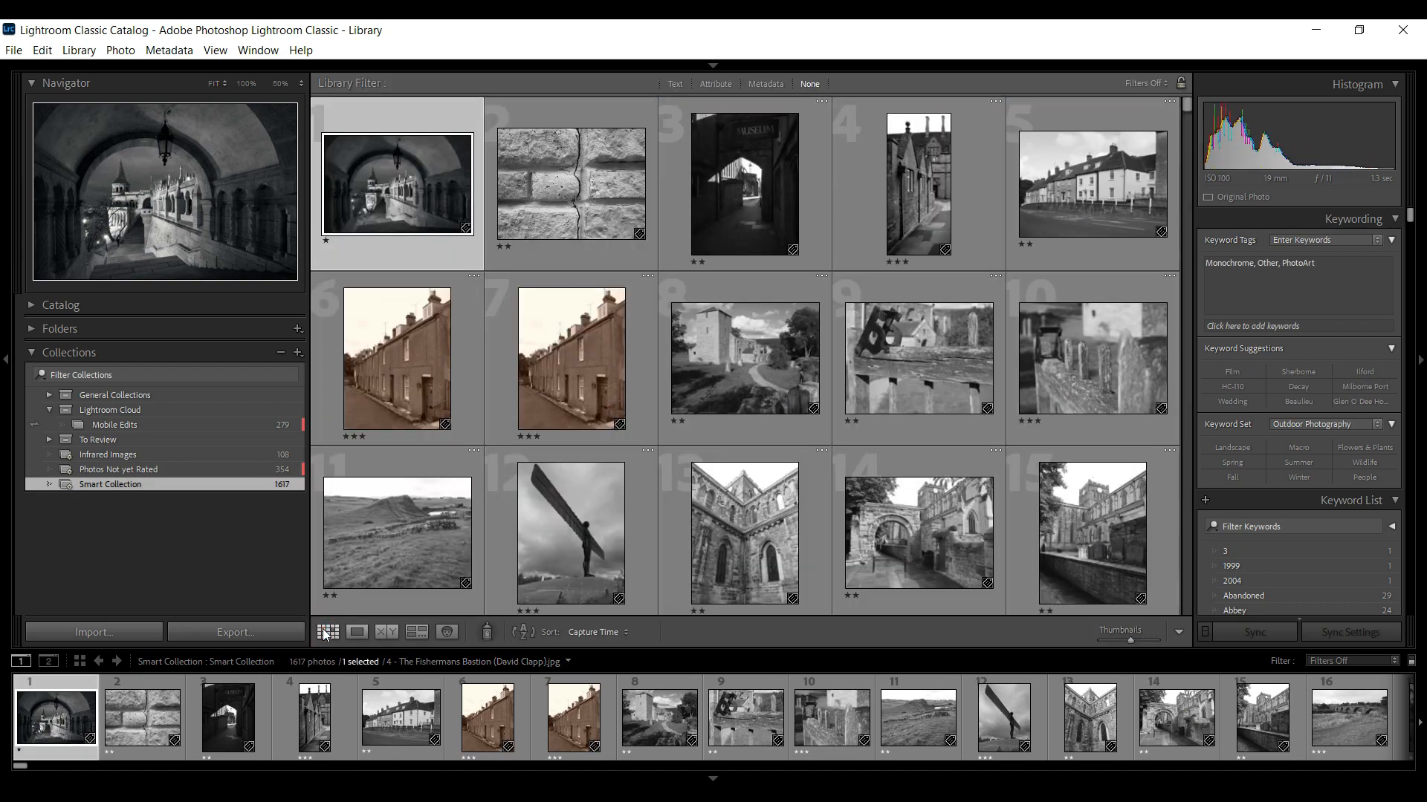
right_click(230, 483)
click(325, 558)
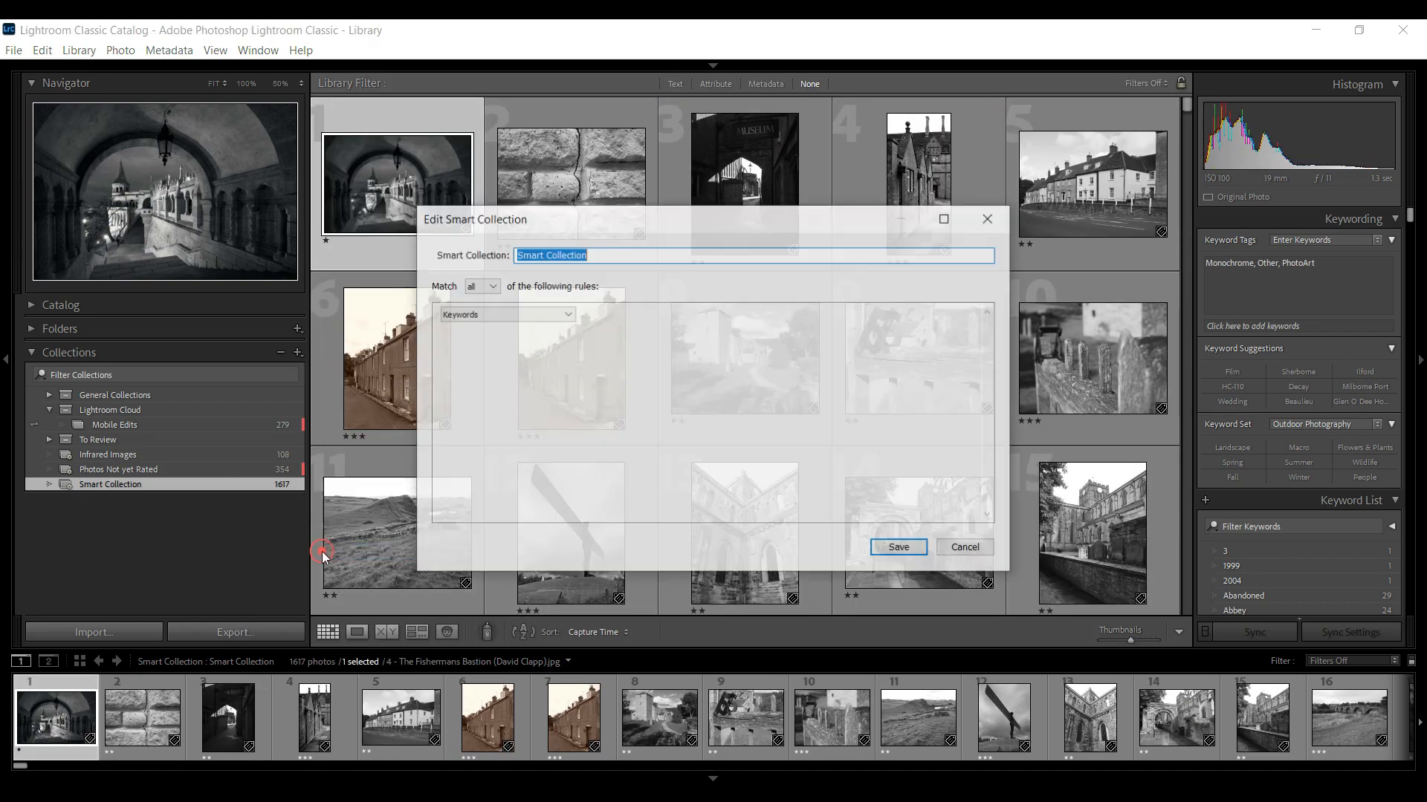
click(970, 315)
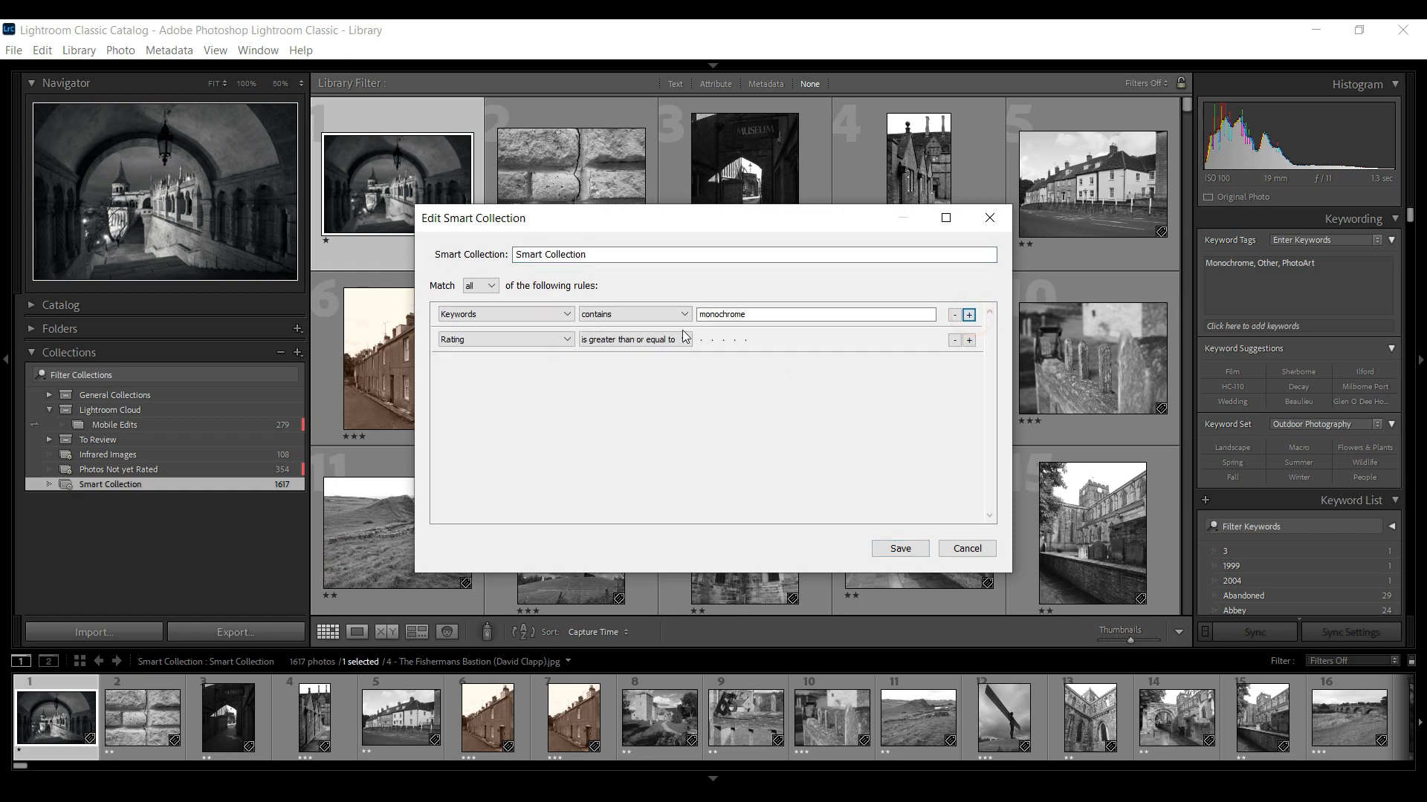
click(729, 342)
click(725, 342)
click(900, 549)
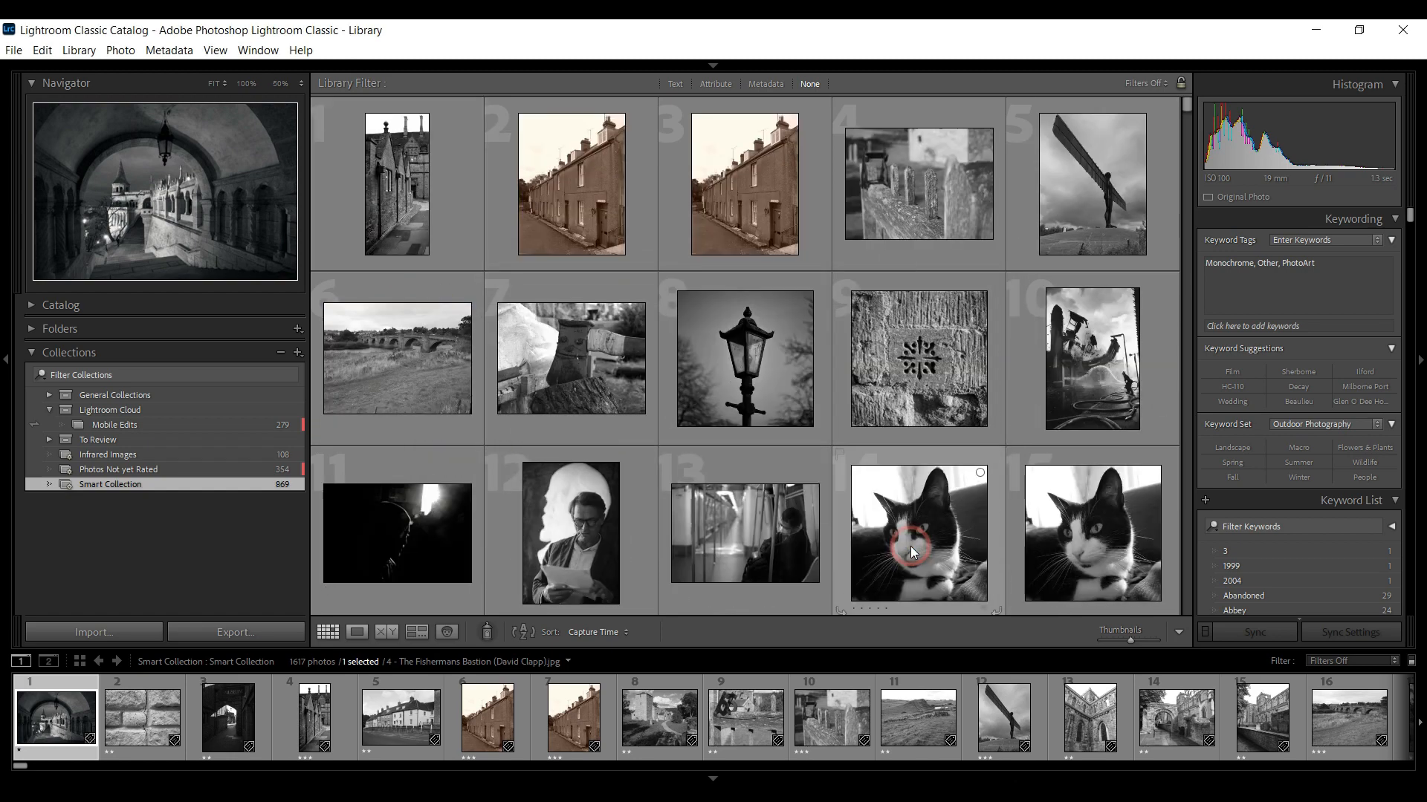
Edit the smart collection again, adding a third rule requiring keywords to contain church
scroll(813, 452, down, 15)
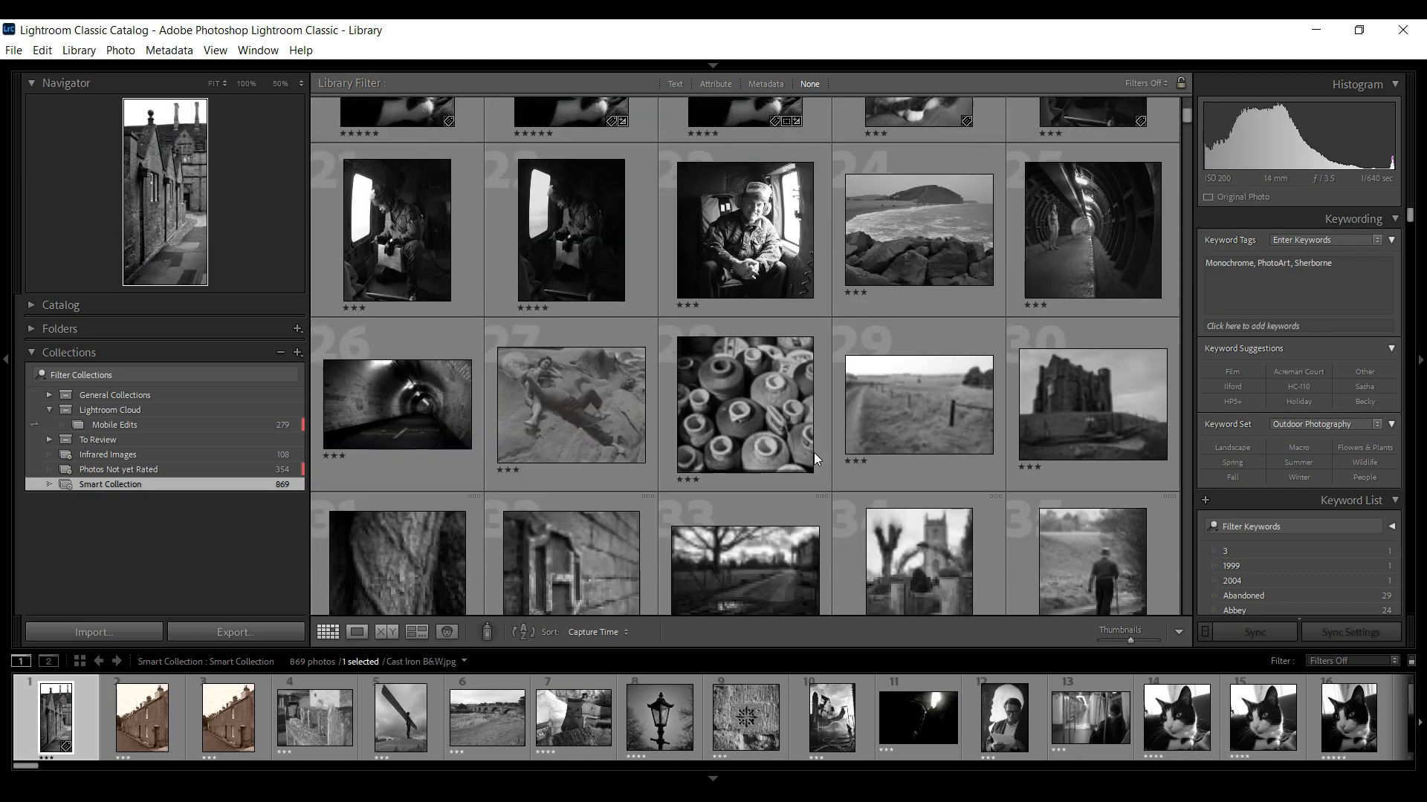
scroll(814, 453, down, 3)
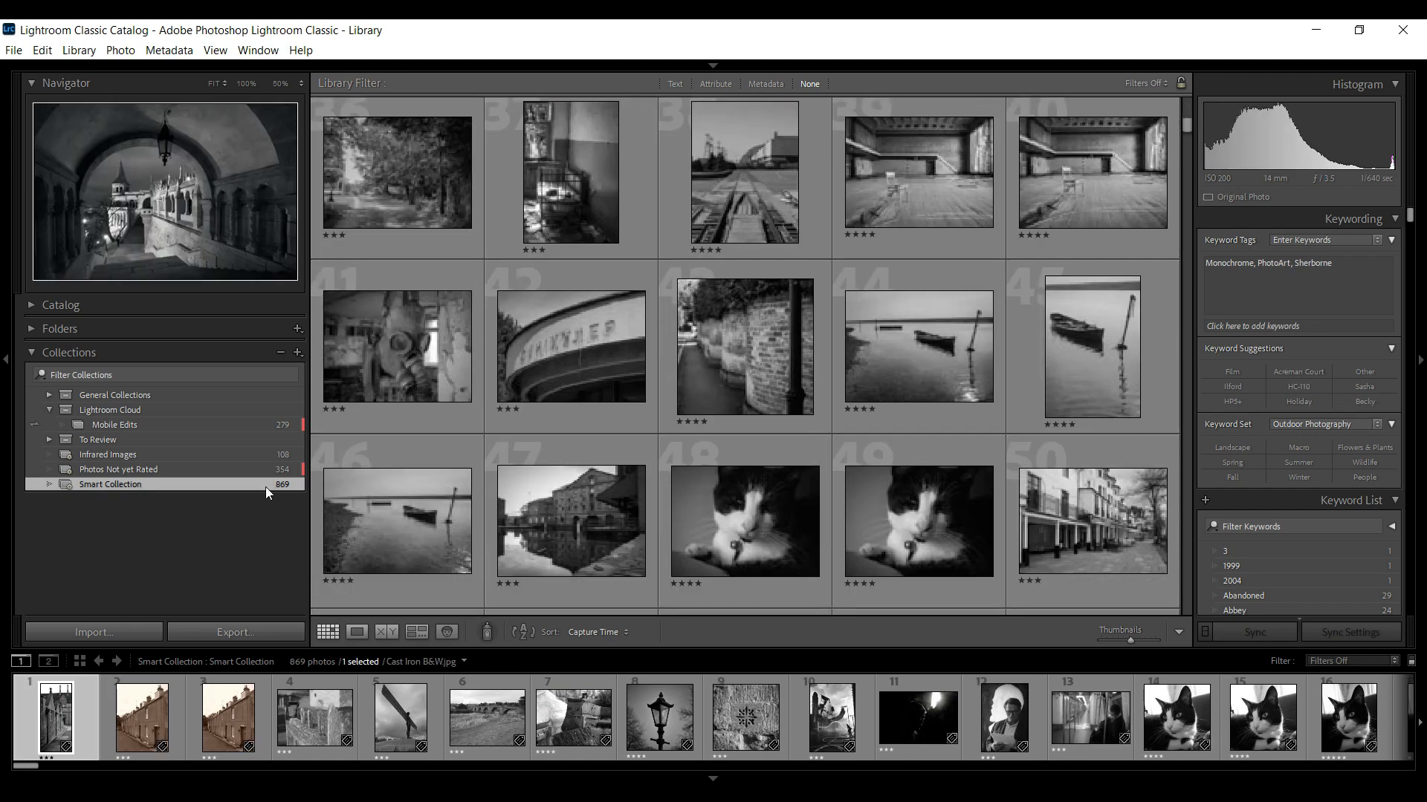
right_click(266, 486)
click(348, 557)
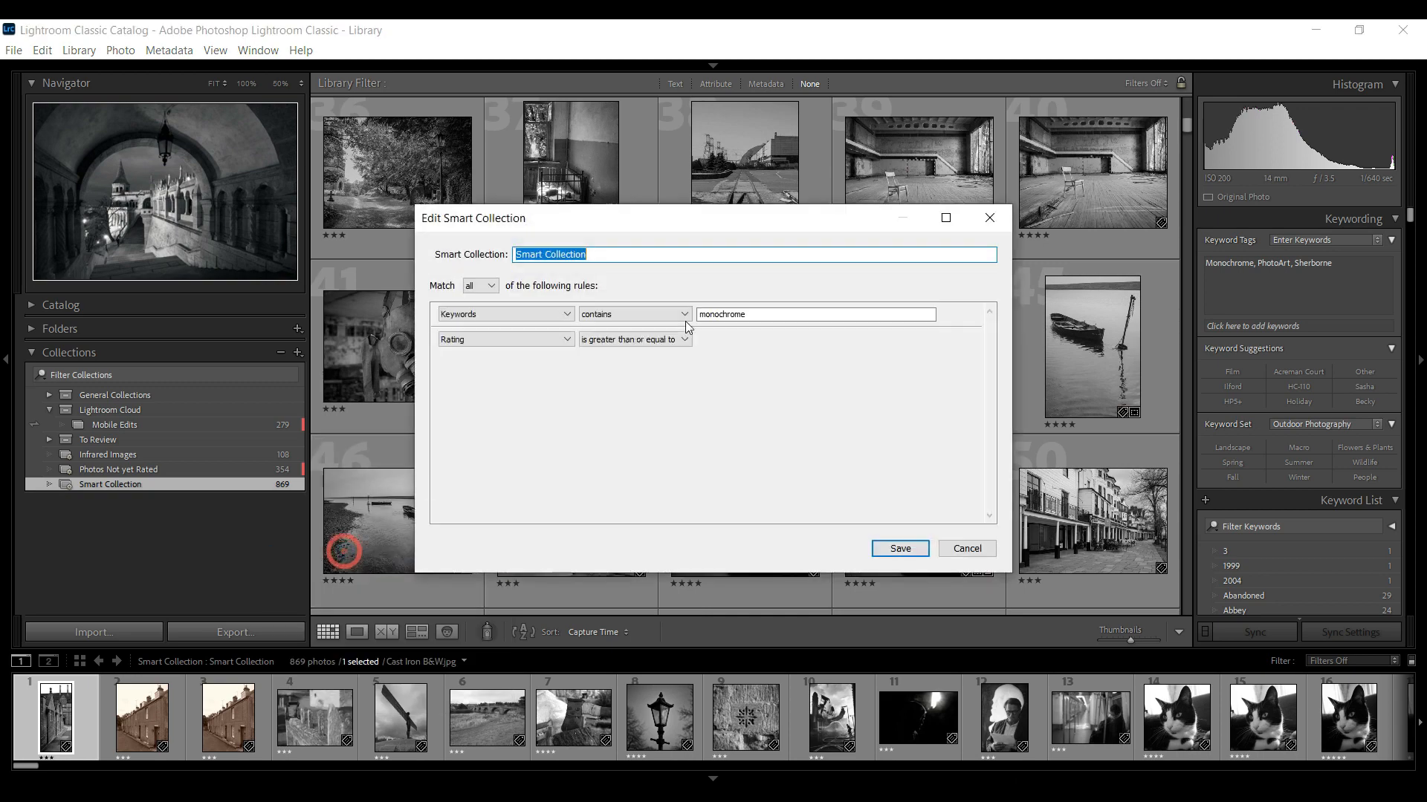
click(970, 341)
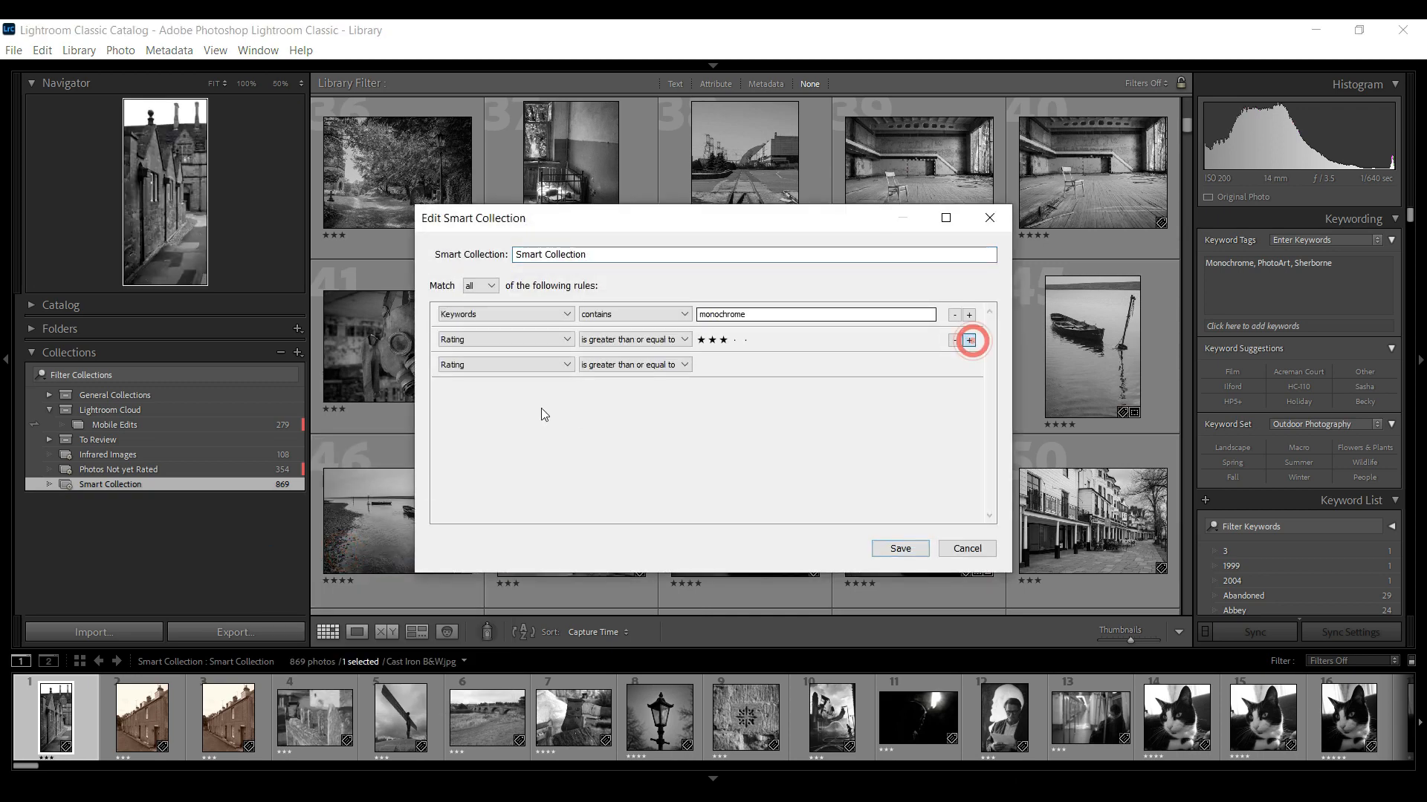
click(562, 364)
mouse_move(538, 541)
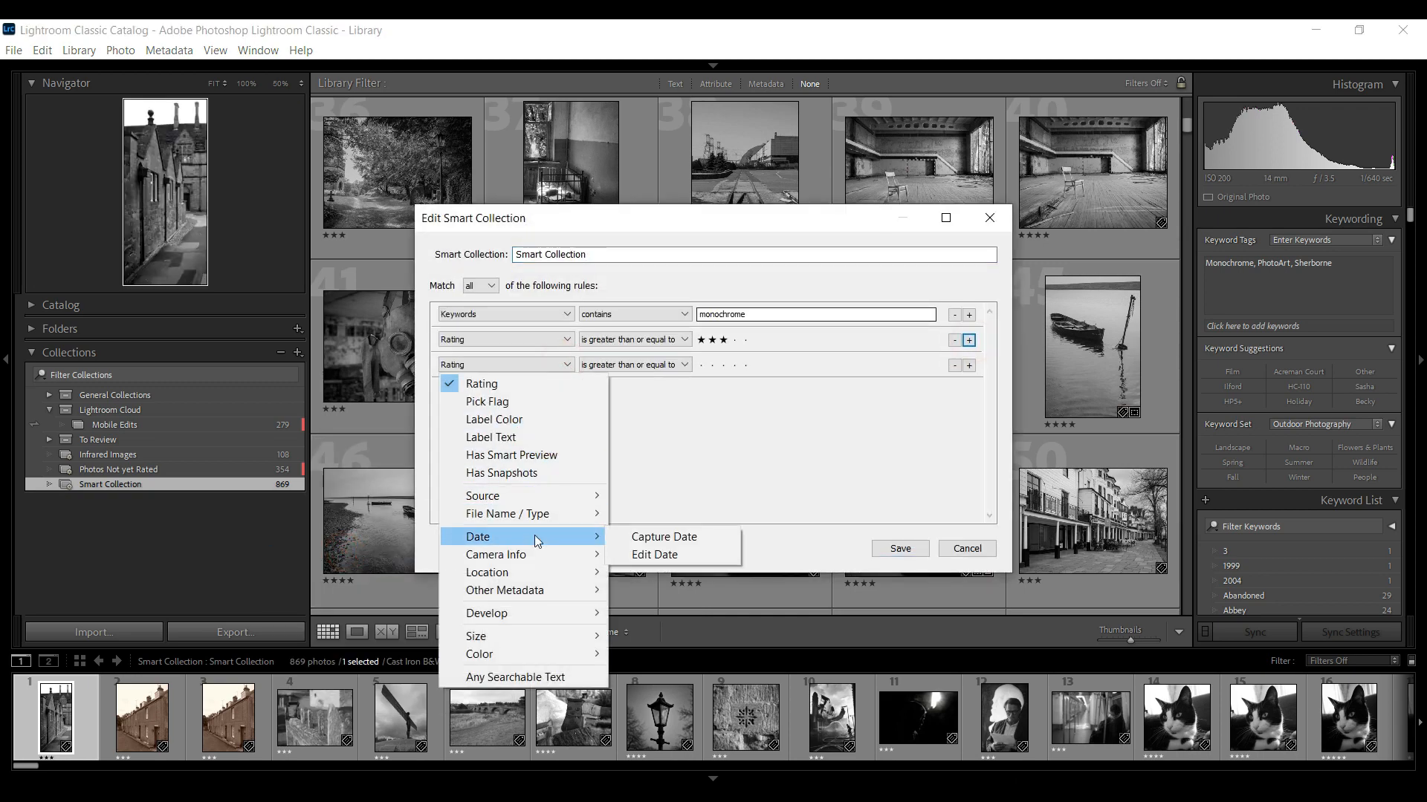
mouse_move(521, 591)
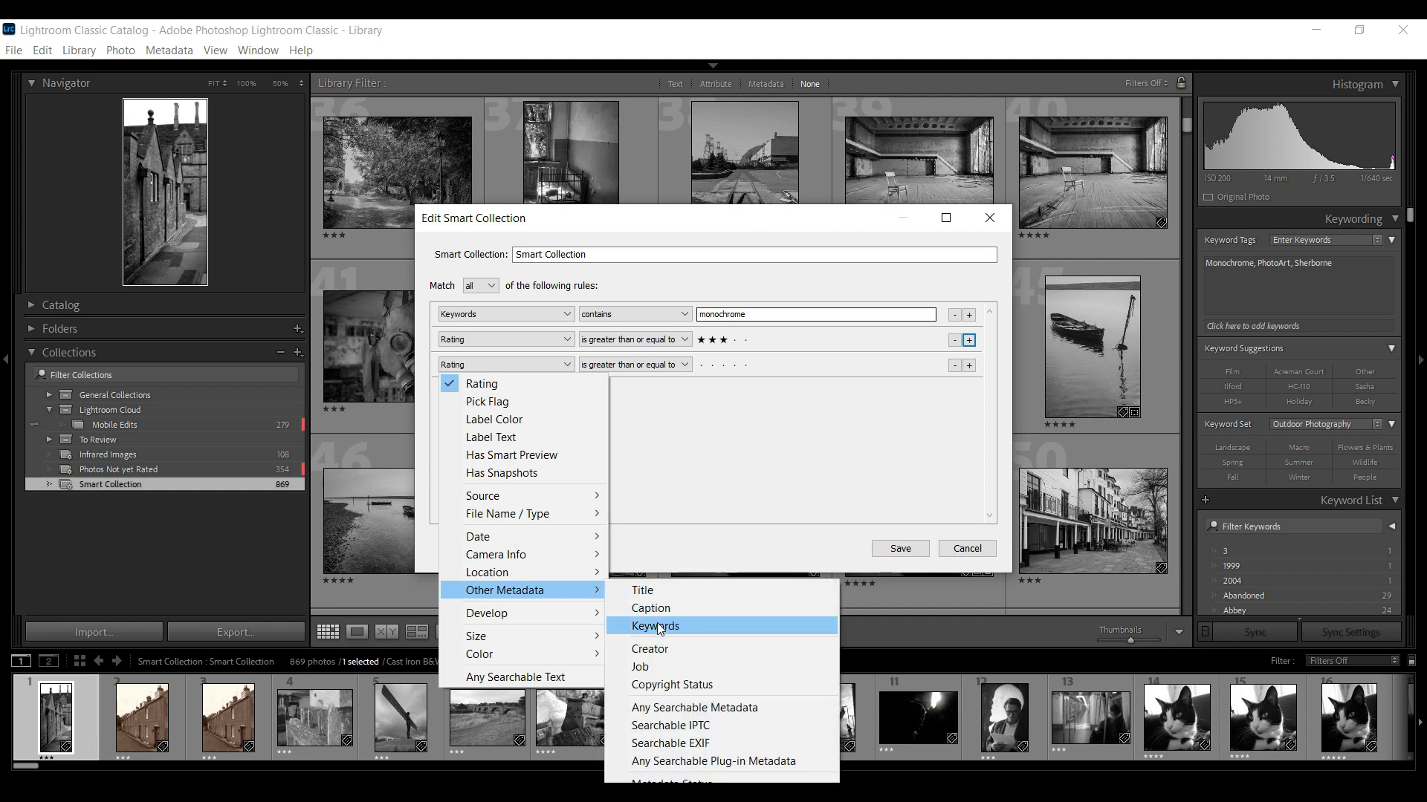
click(656, 622)
click(746, 366)
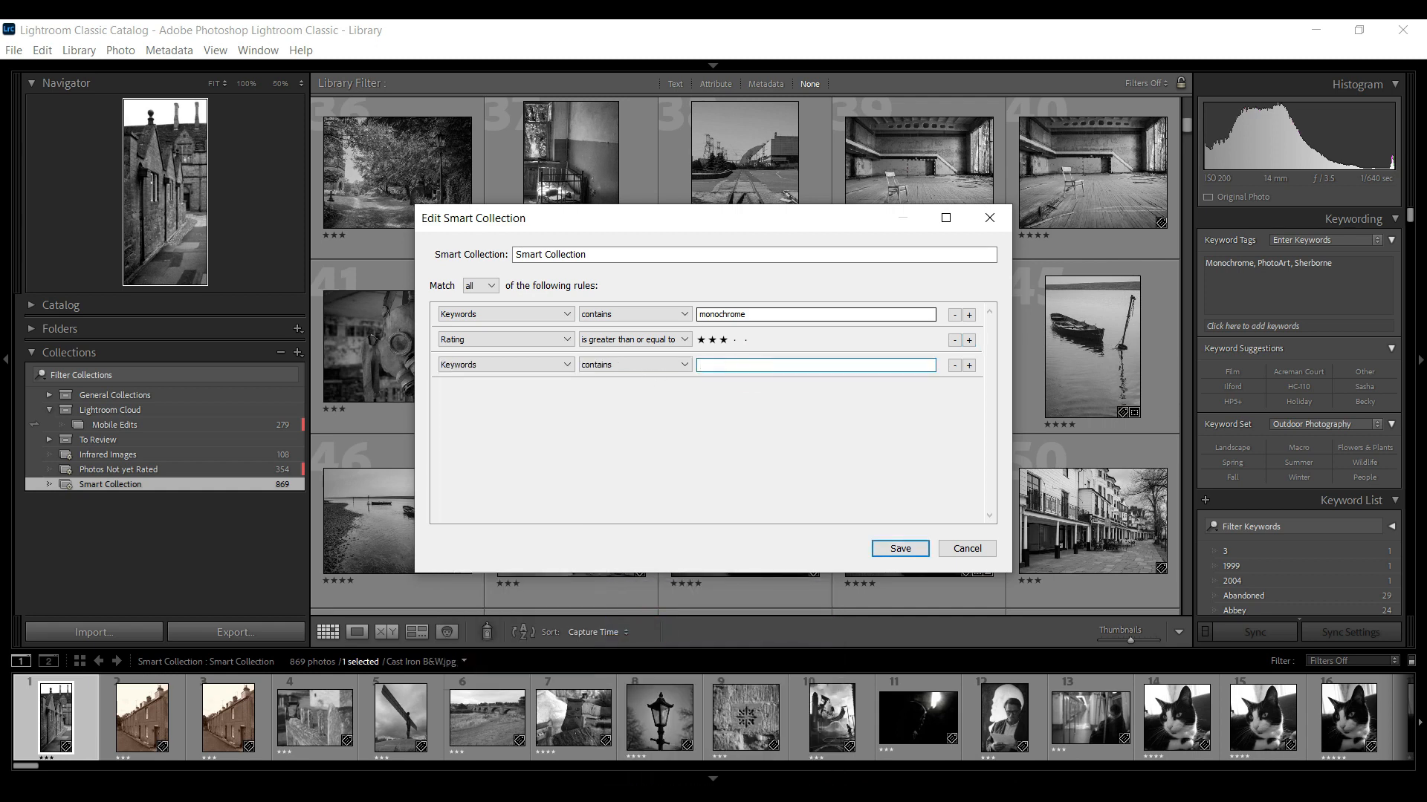
click(919, 550)
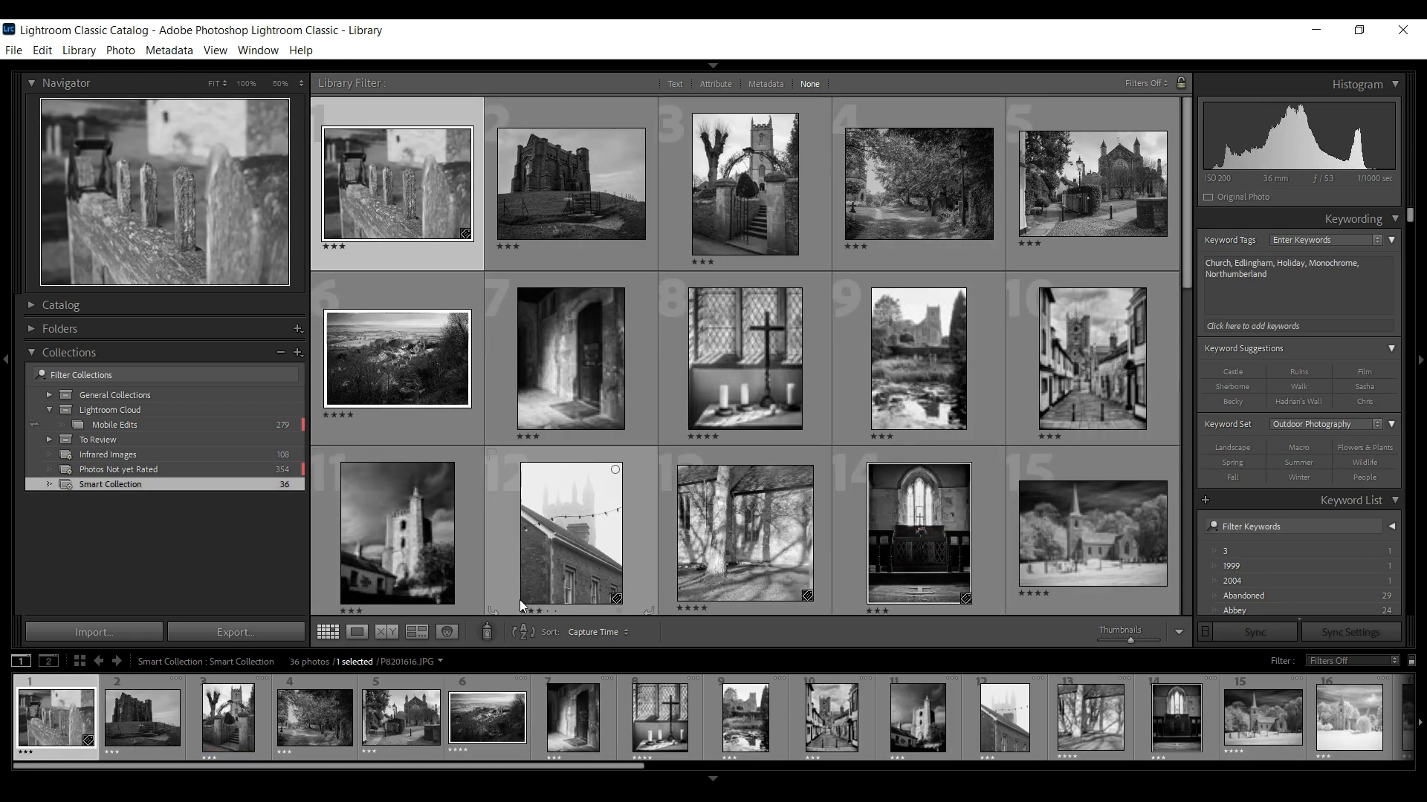
Step through the smart collection's photos one by one in loupe view
click(357, 632)
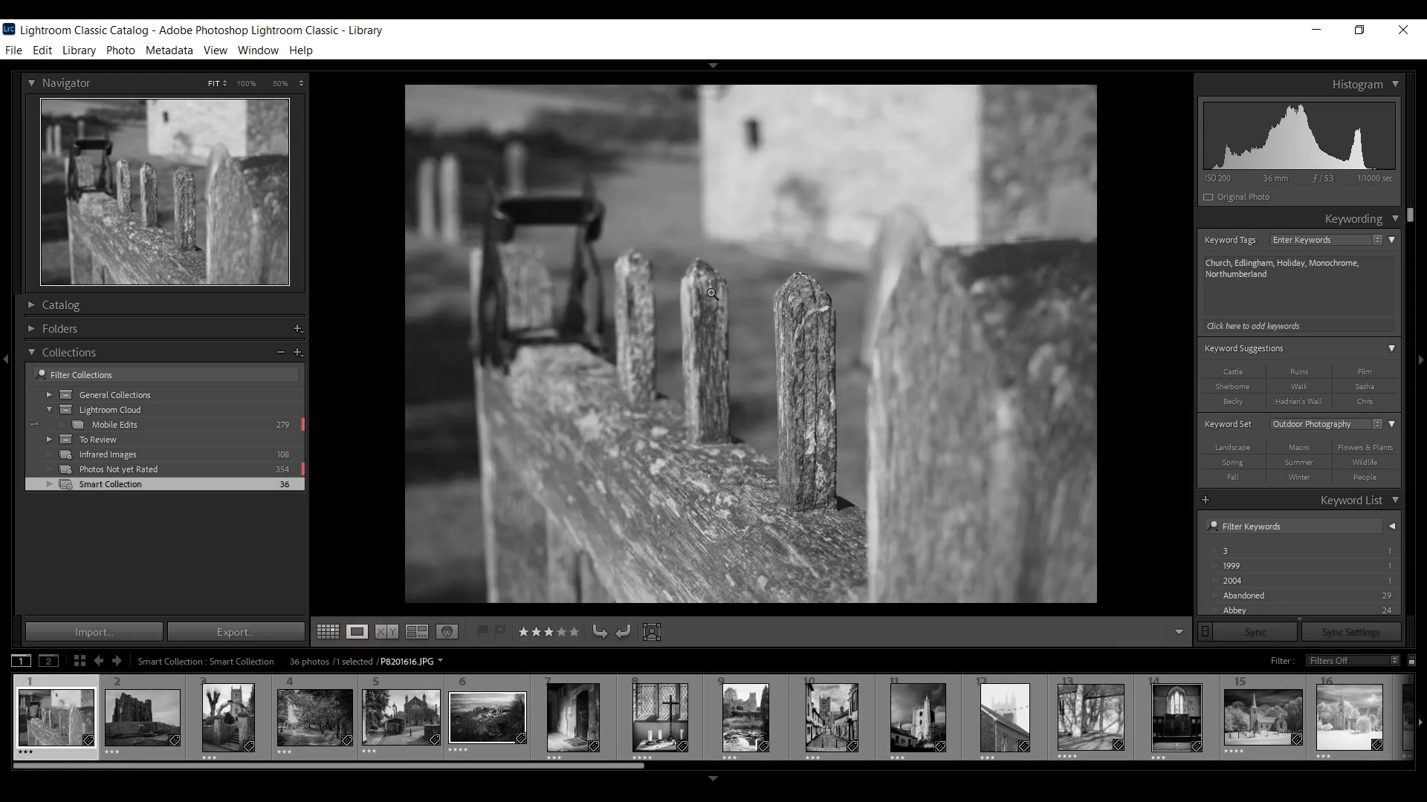
key(Right)
key(Right)
key(Right)
key(Right)
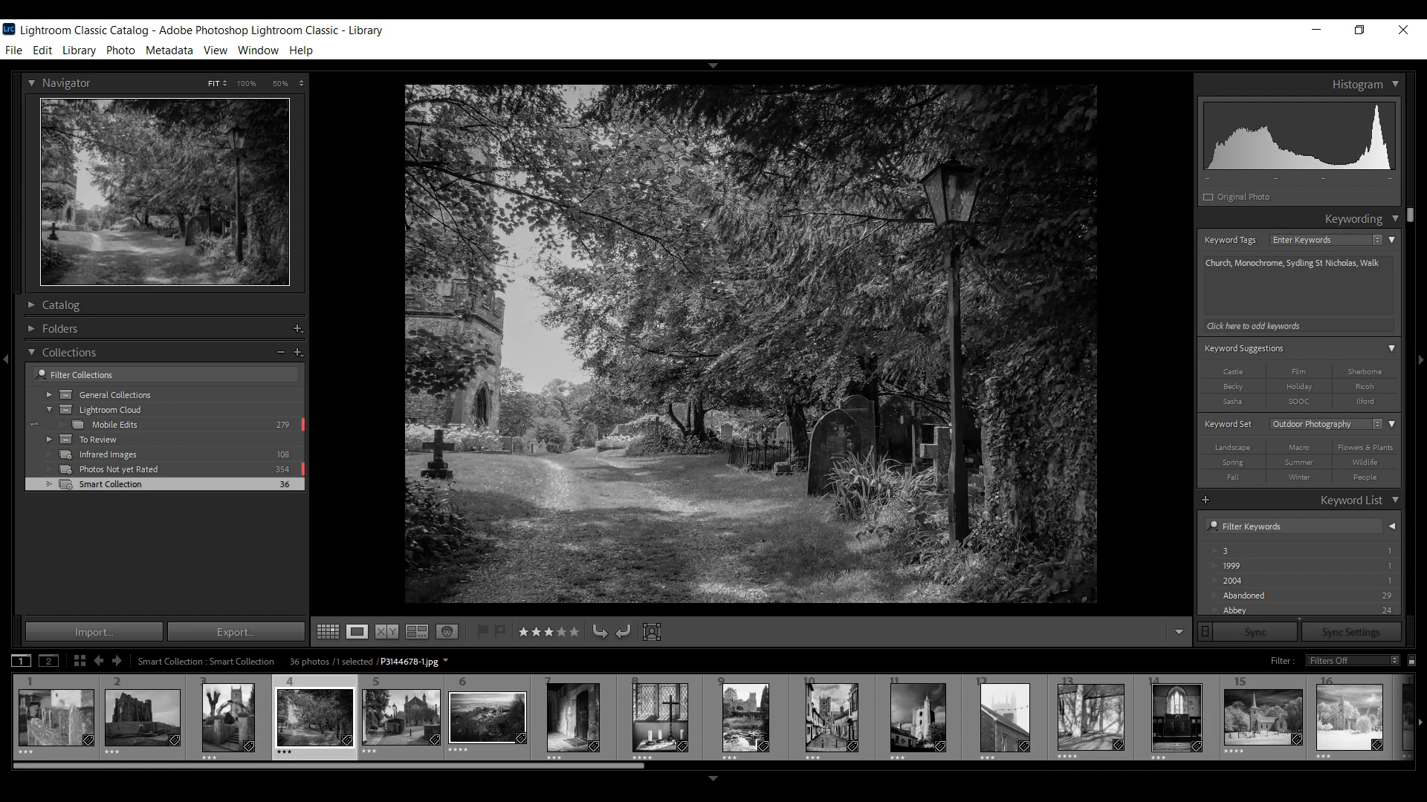
key(Right)
key(Right)
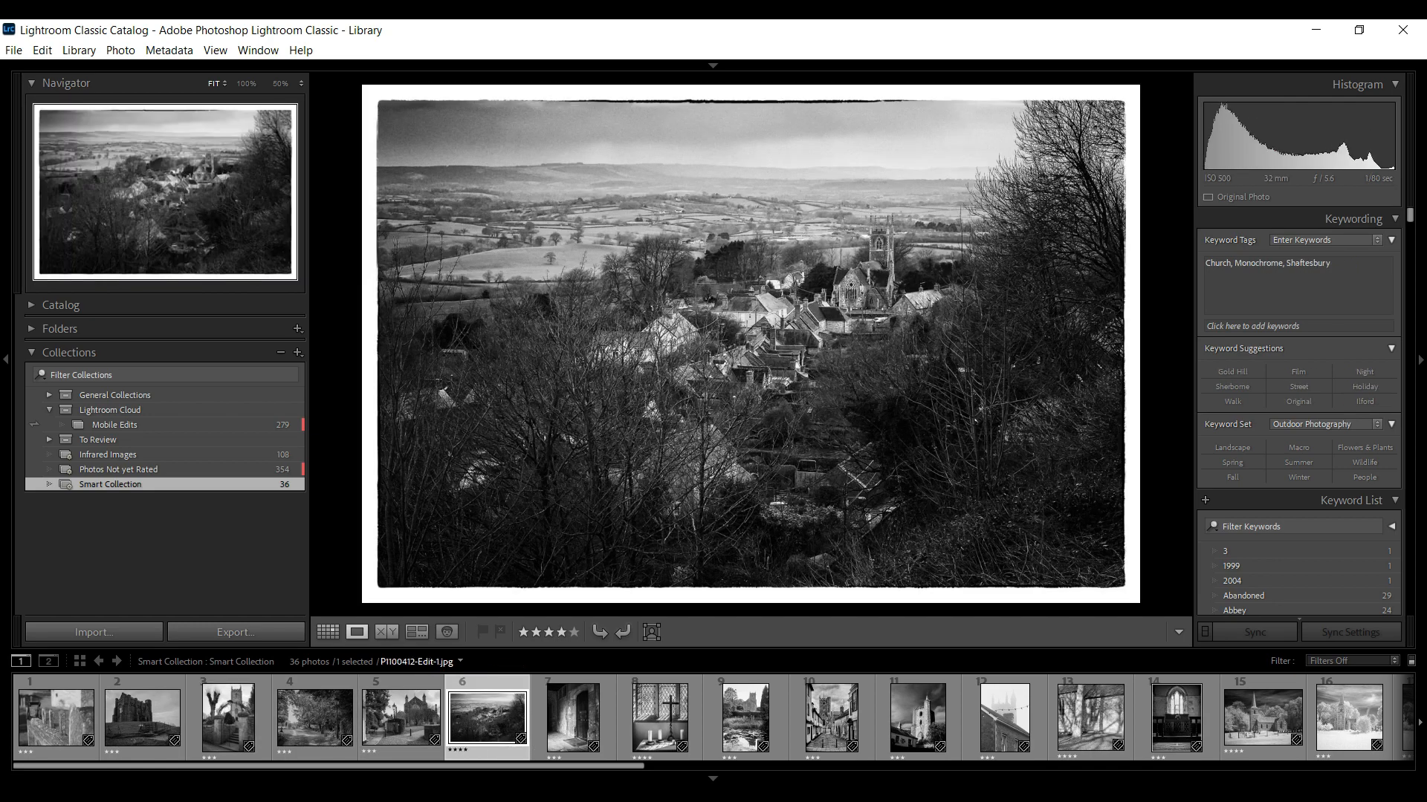
key(Right)
key(Right)
key(Right)
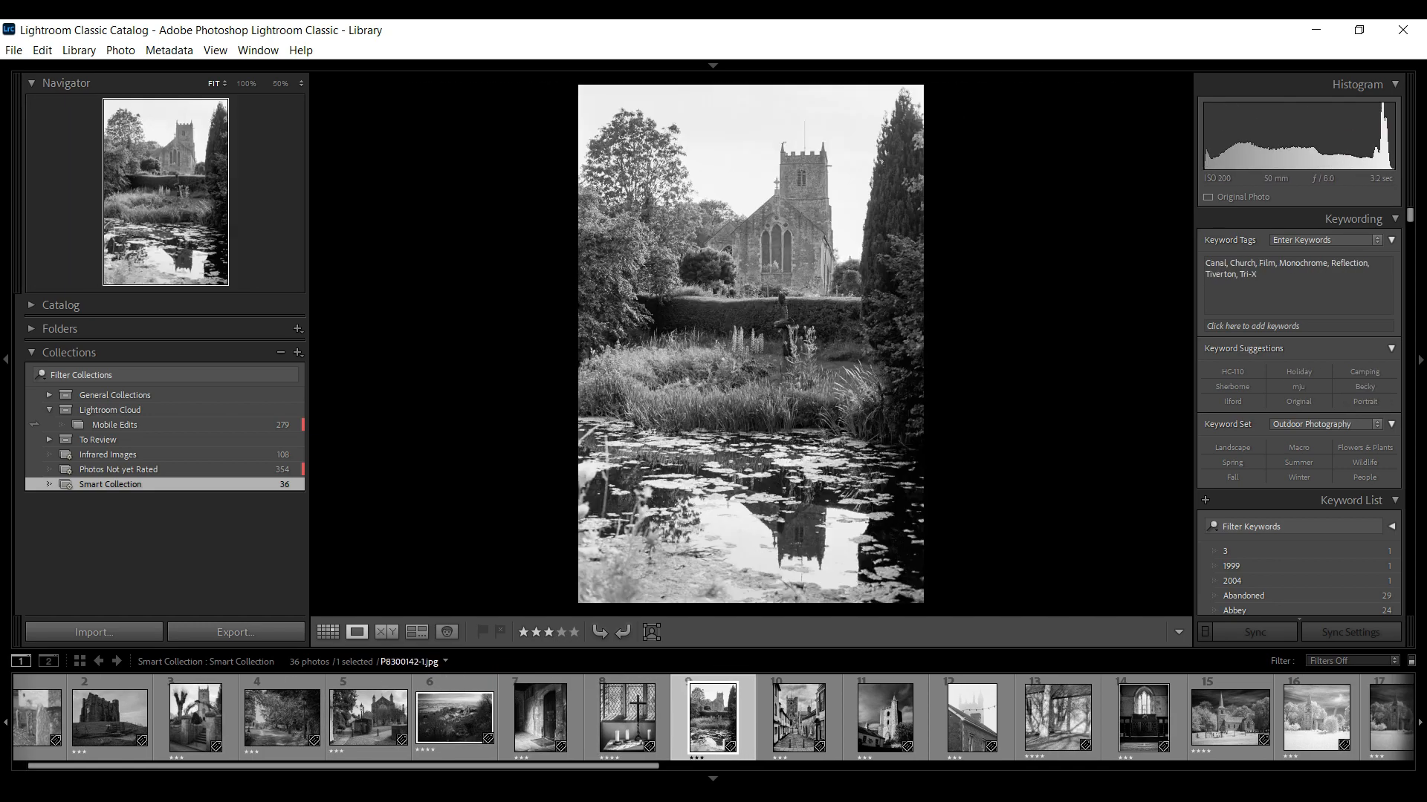
key(Right)
key(Right)
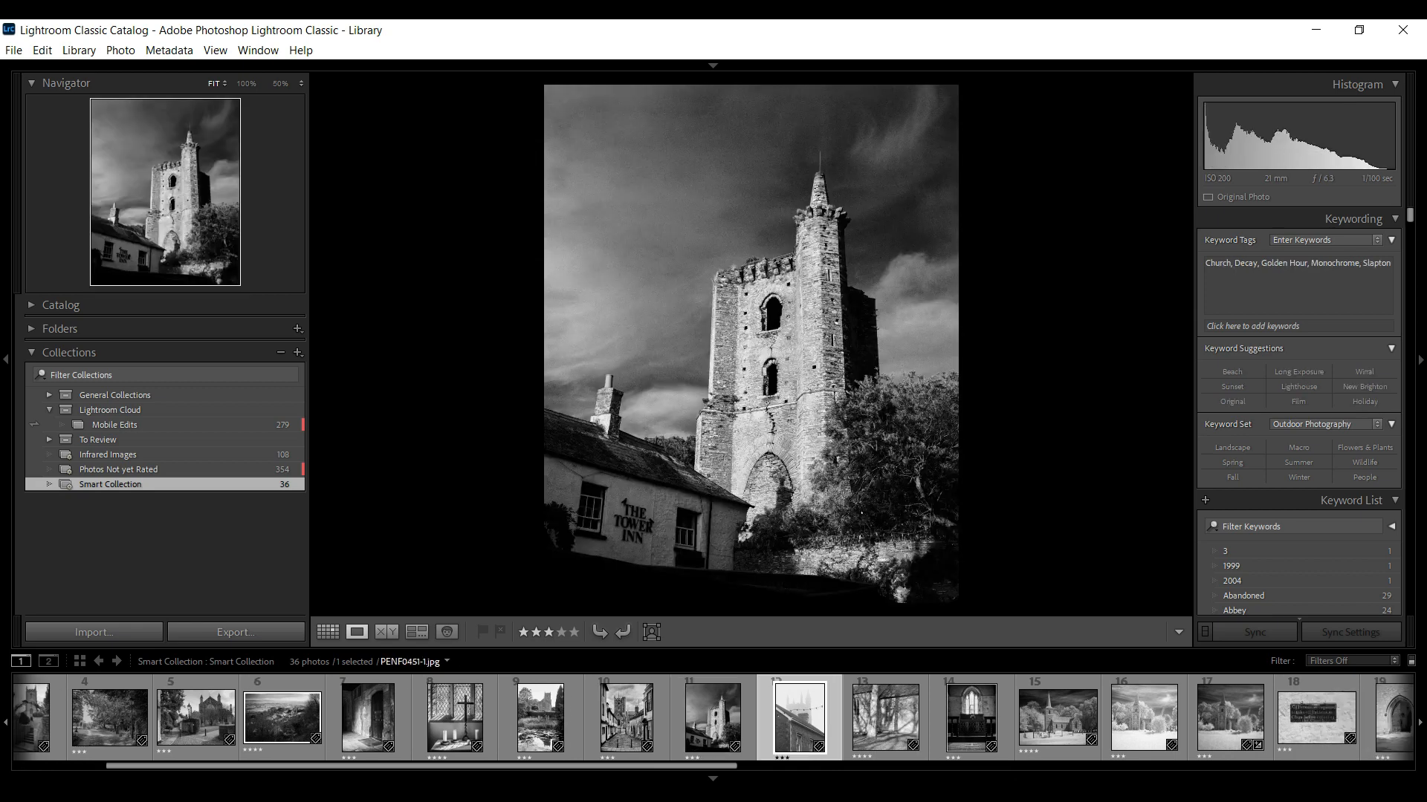
key(Right)
key(Right)
key(Right)
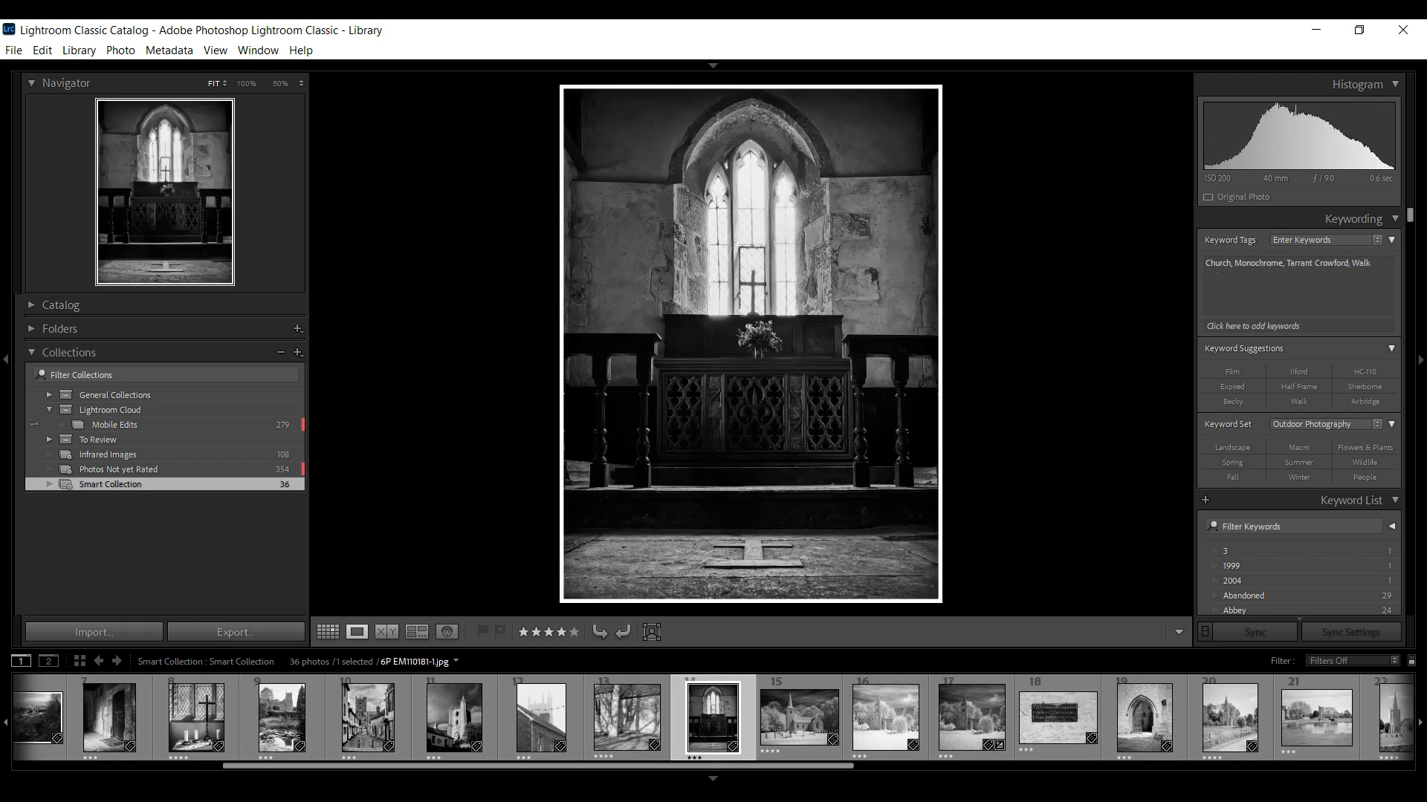
key(Right)
key(Right)
key(Right)
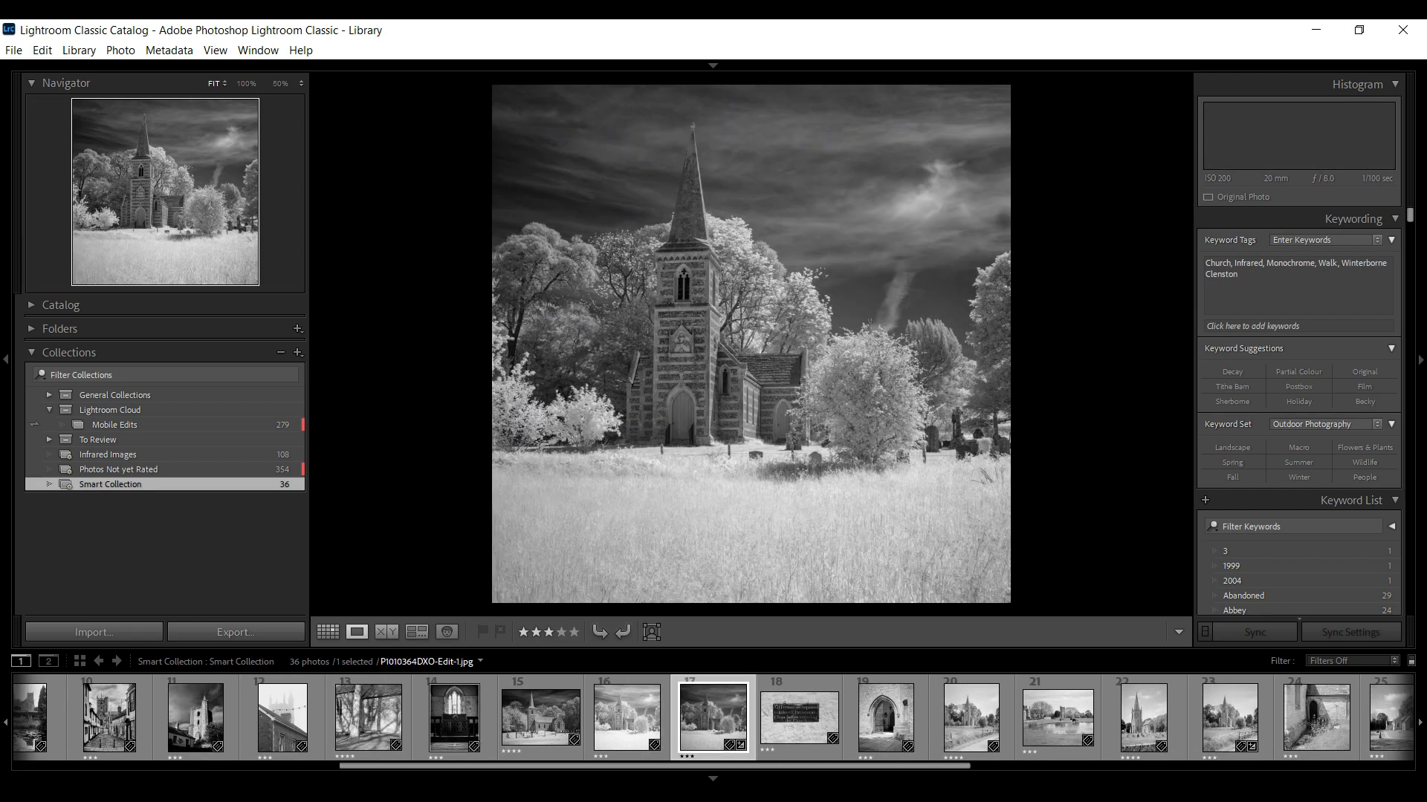
key(Right)
key(Right)
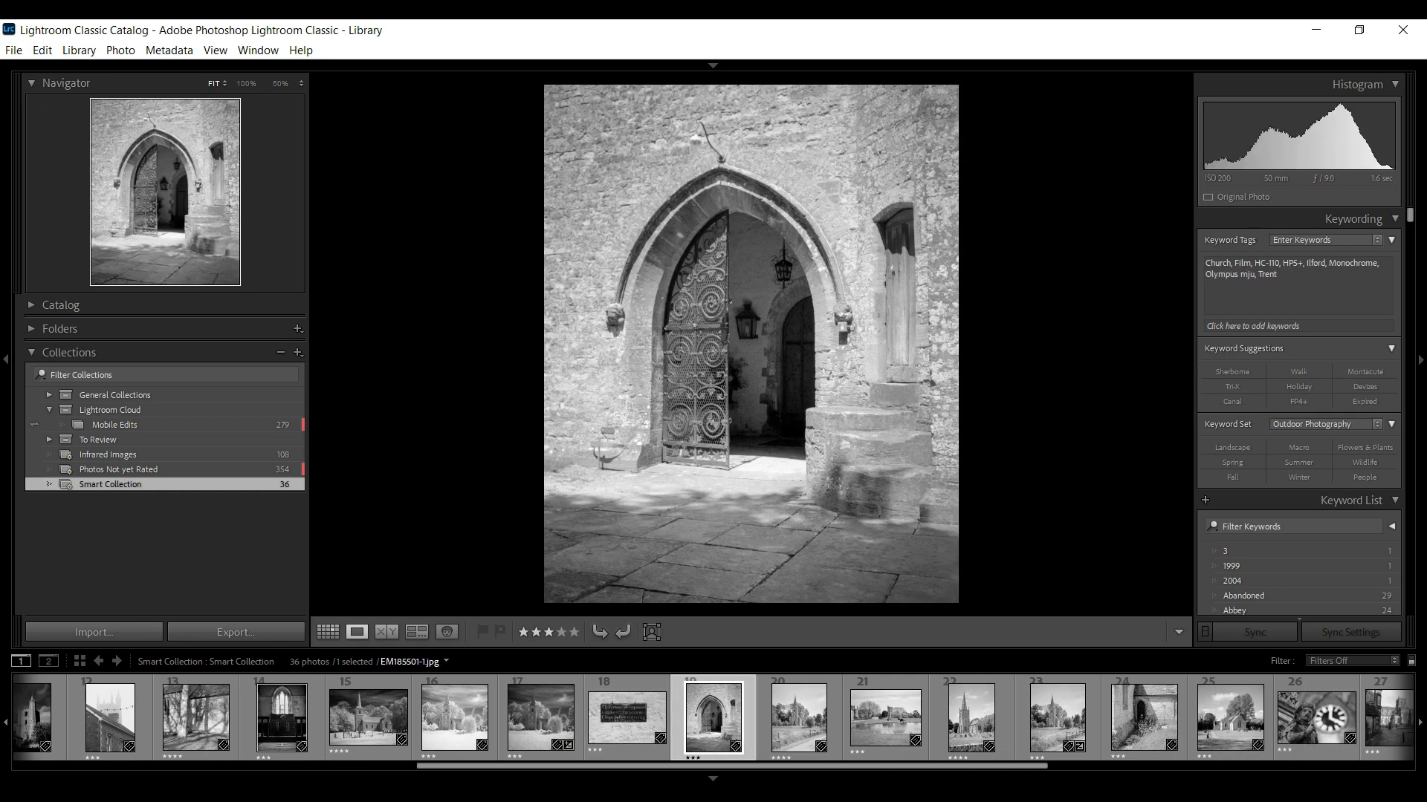
key(Right)
key(Right)
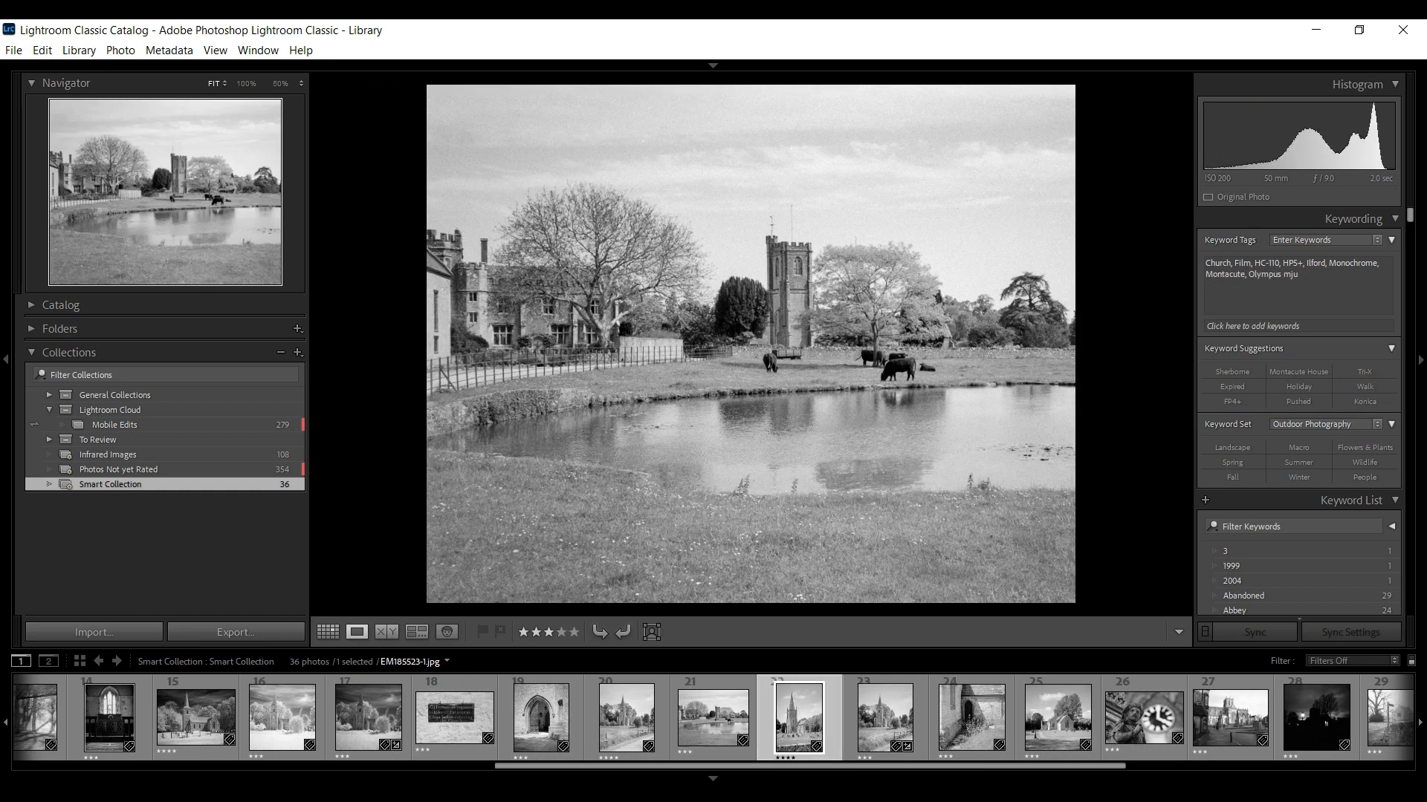
key(Right)
key(Right)
key(Right)
key(Right)
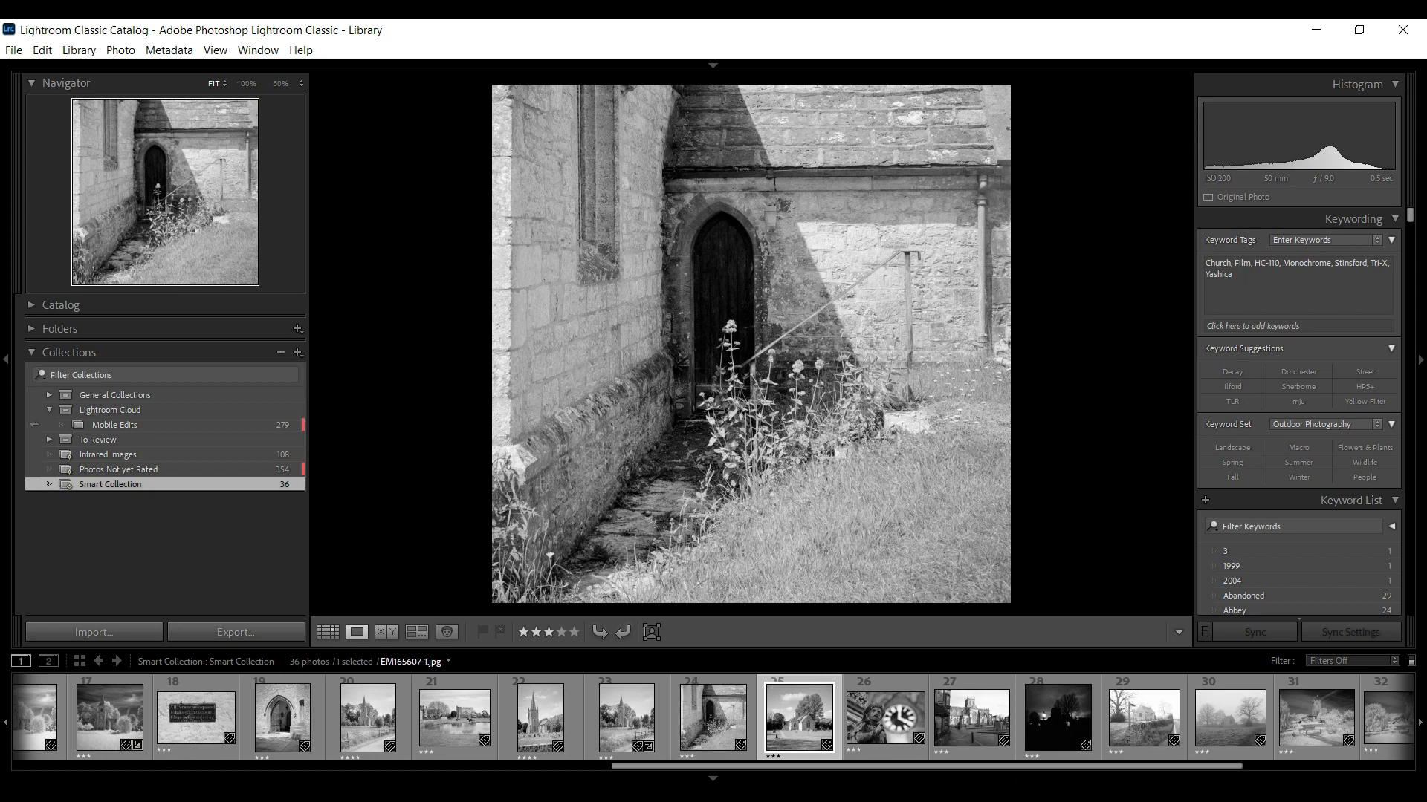
key(Right)
key(Right)
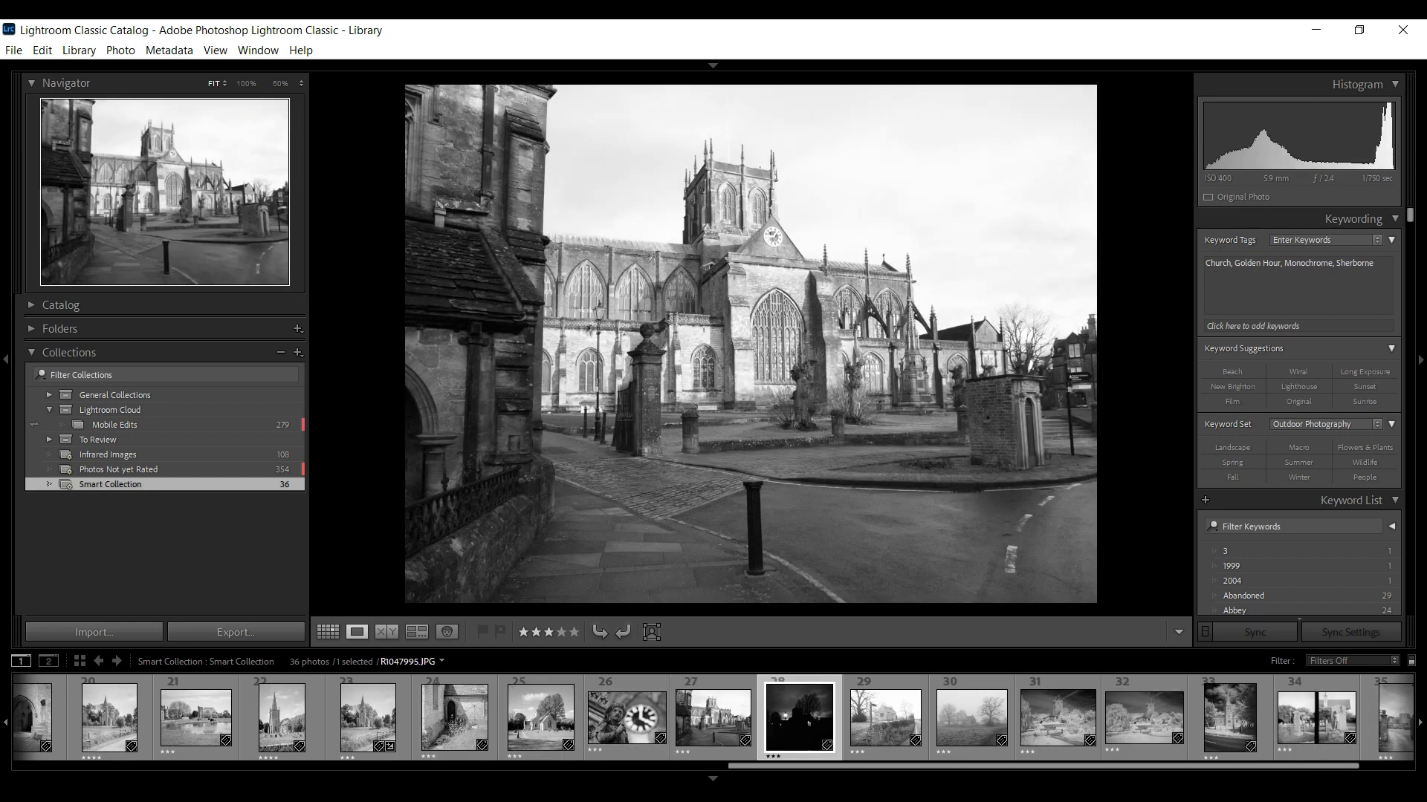
key(Right)
key(Right)
key(Right)
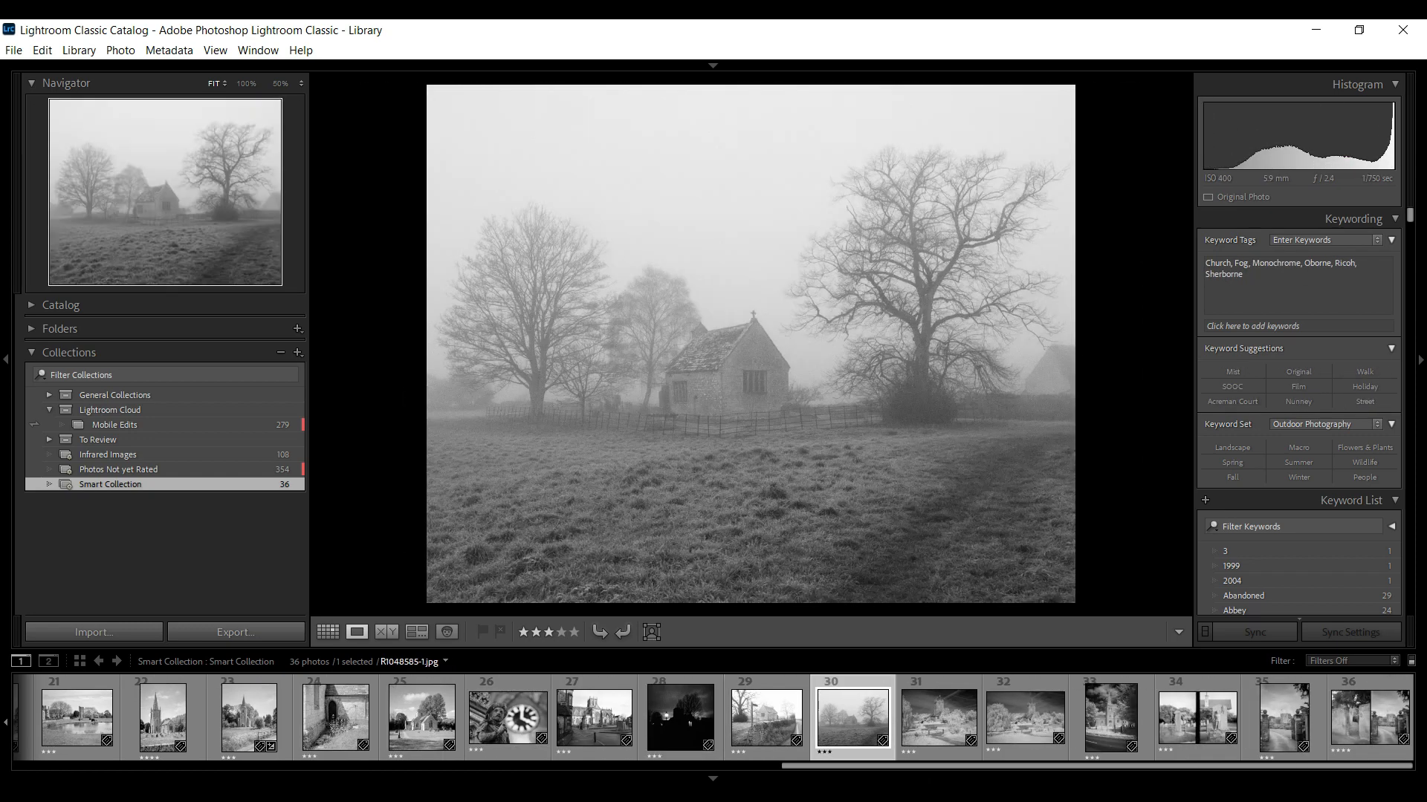
key(Right)
key(Right)
key(Right)
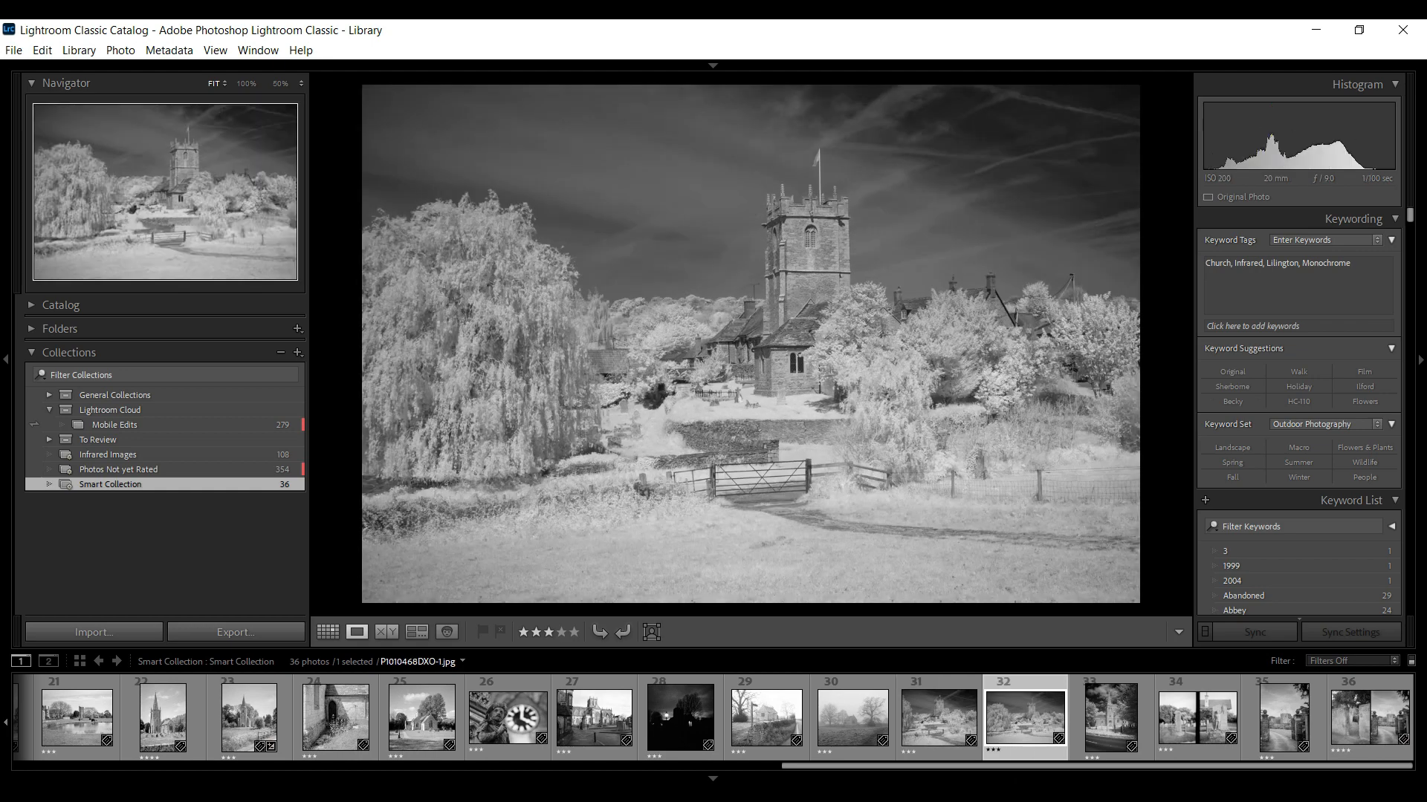
key(Right)
key(Right)
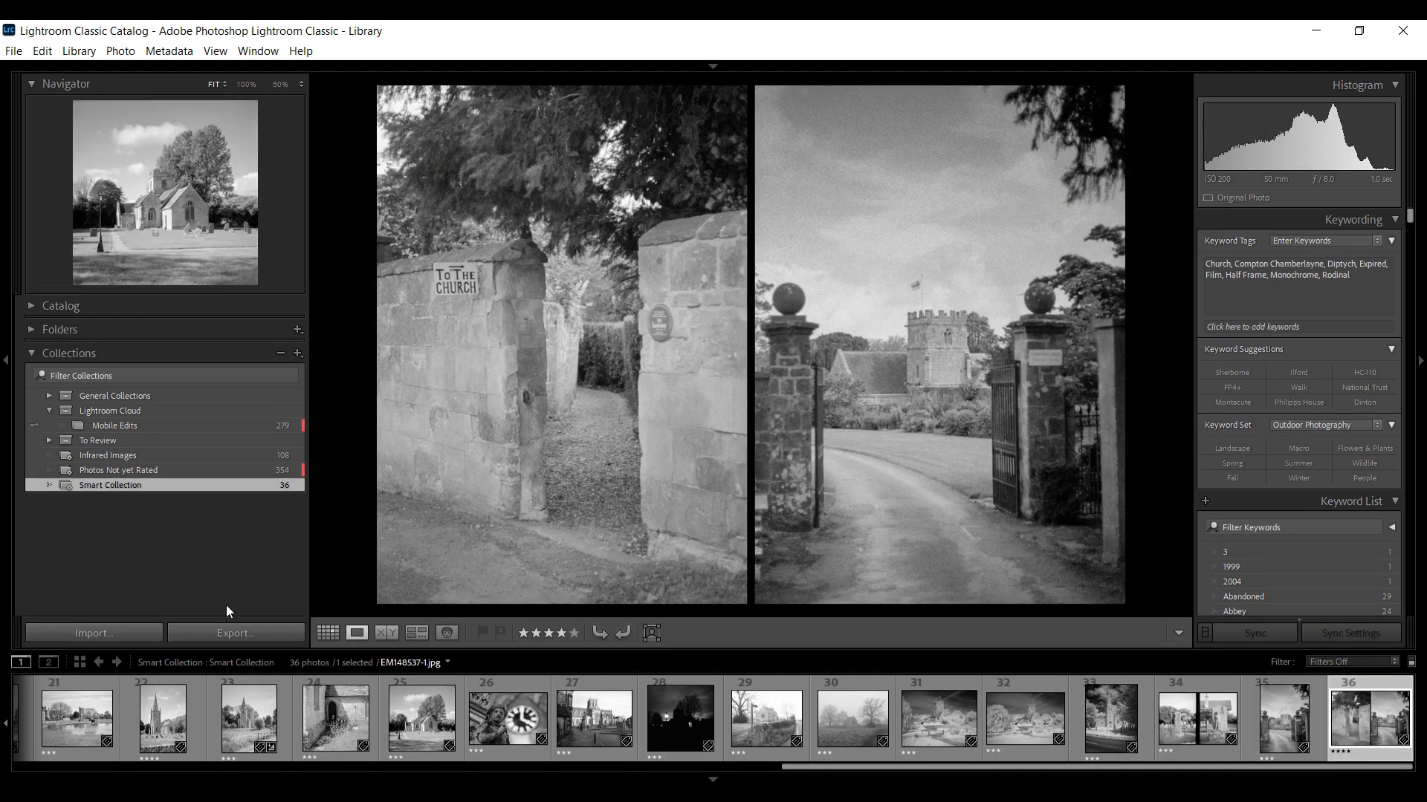
Delete the smart collection from the collections list
right_click(220, 483)
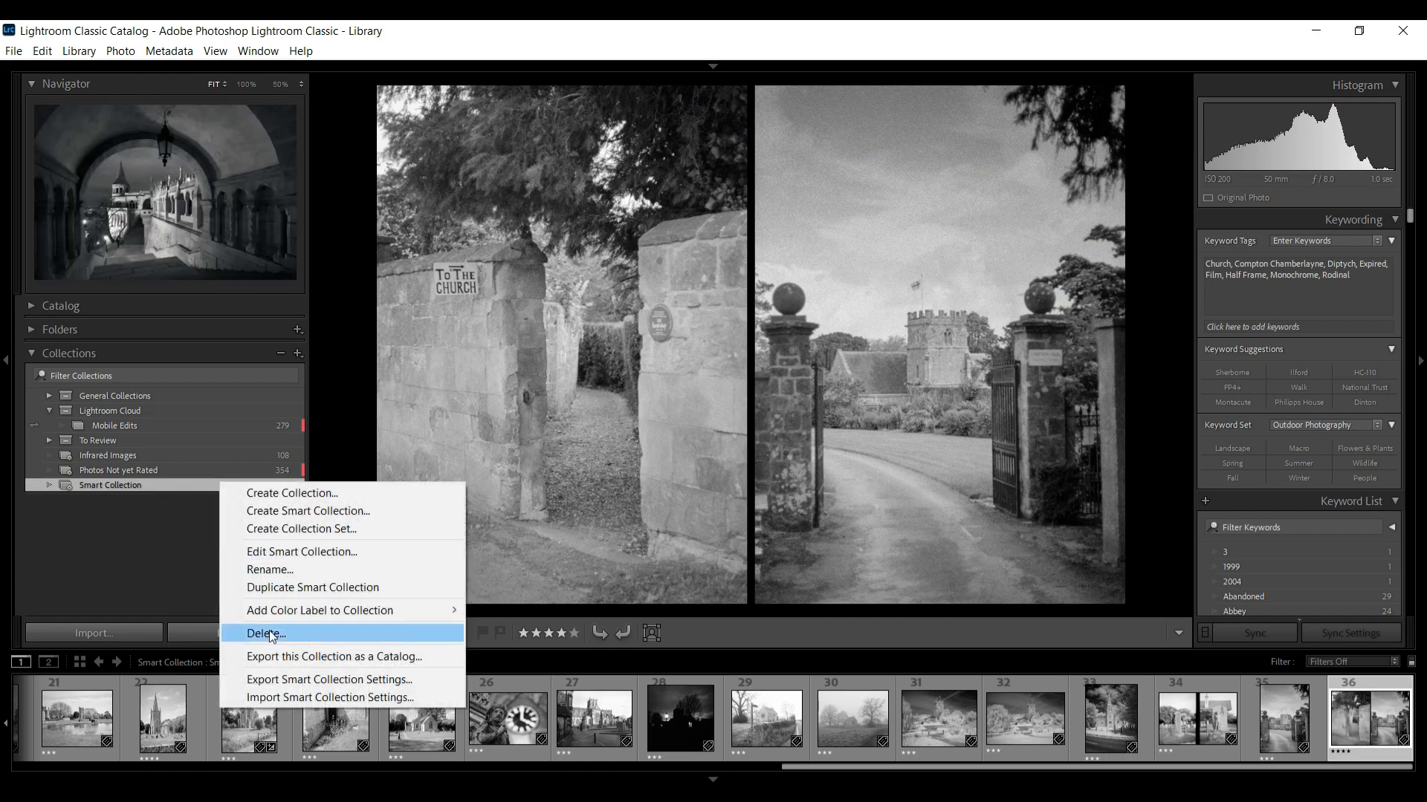
click(283, 633)
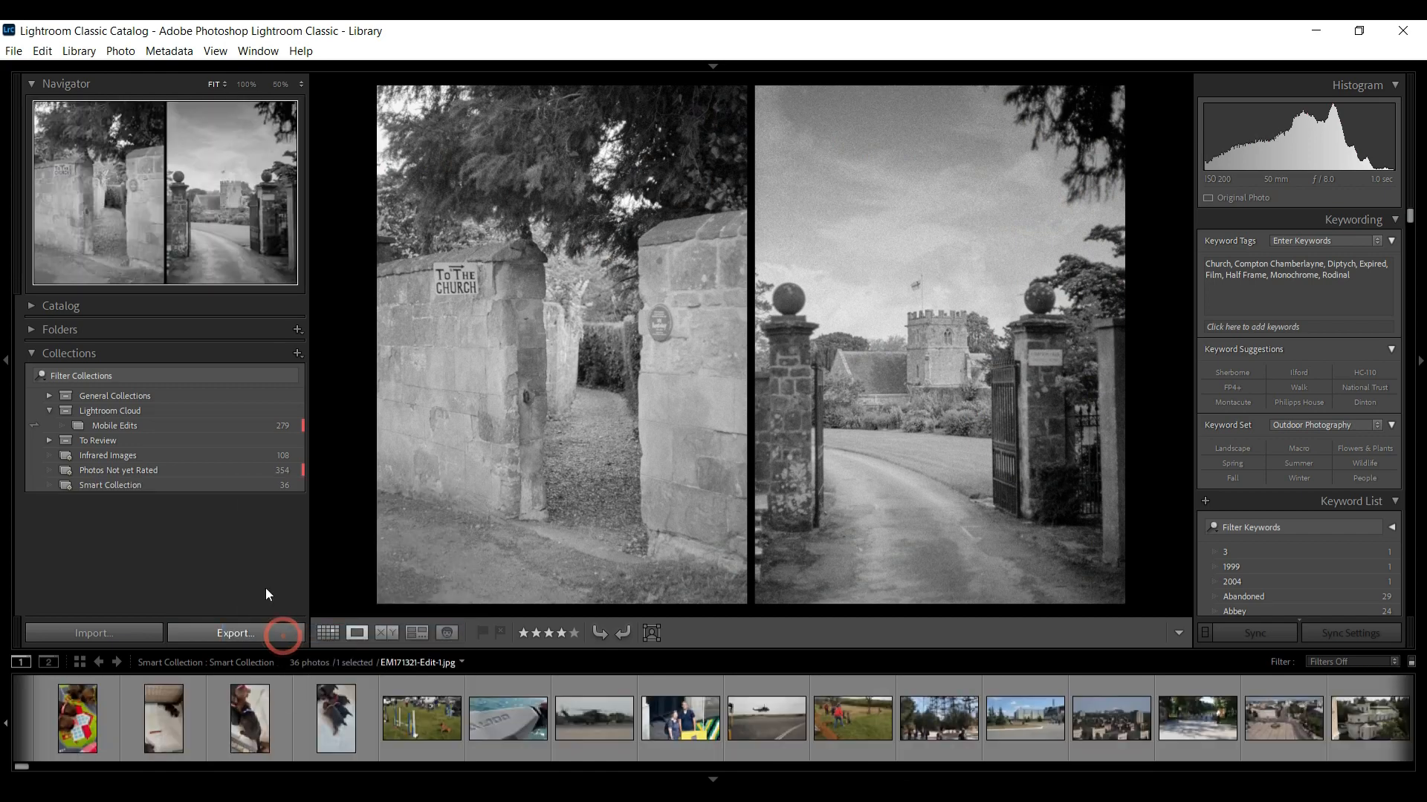
Create a new smart collection with rules requiring keywords containing infrared and a rating of at least four stars
click(298, 353)
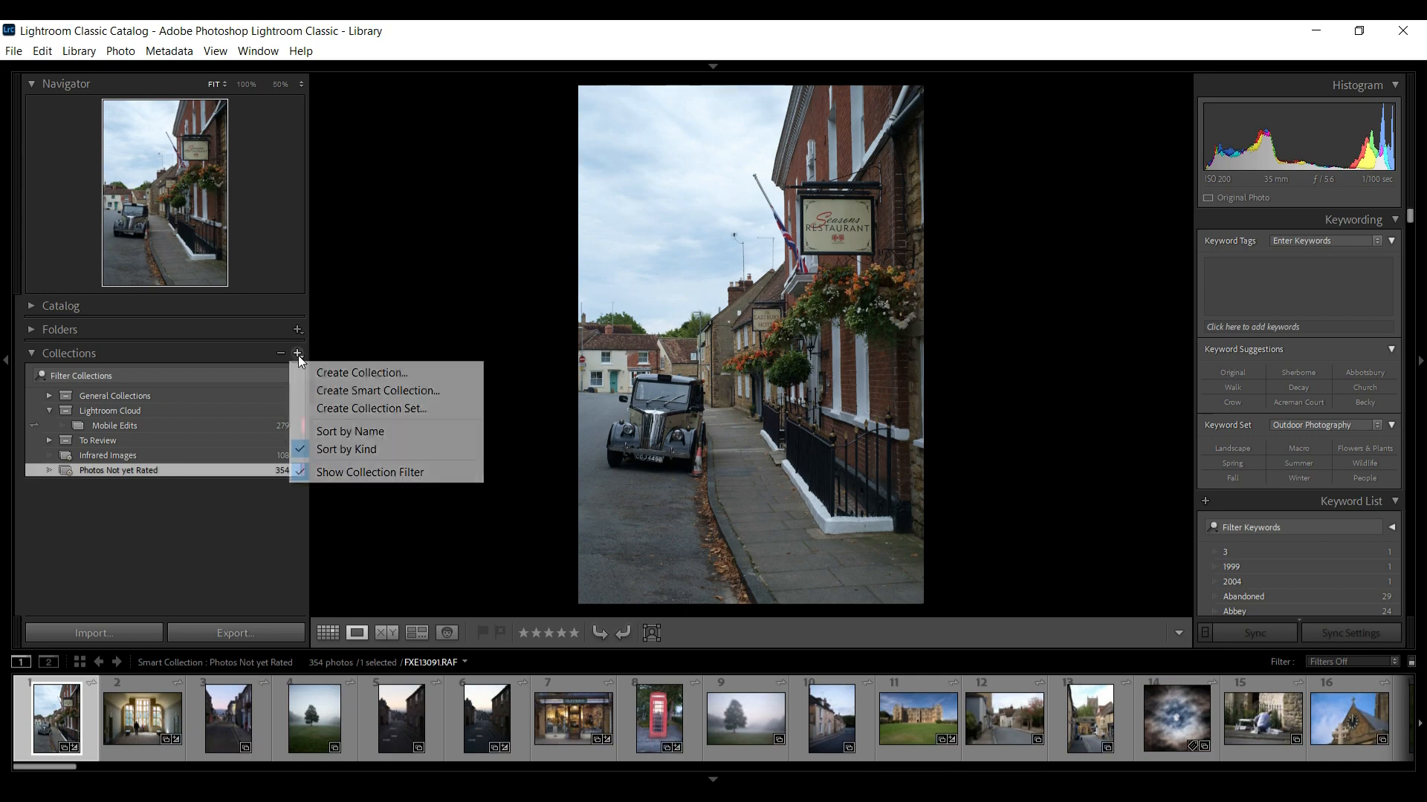
click(349, 395)
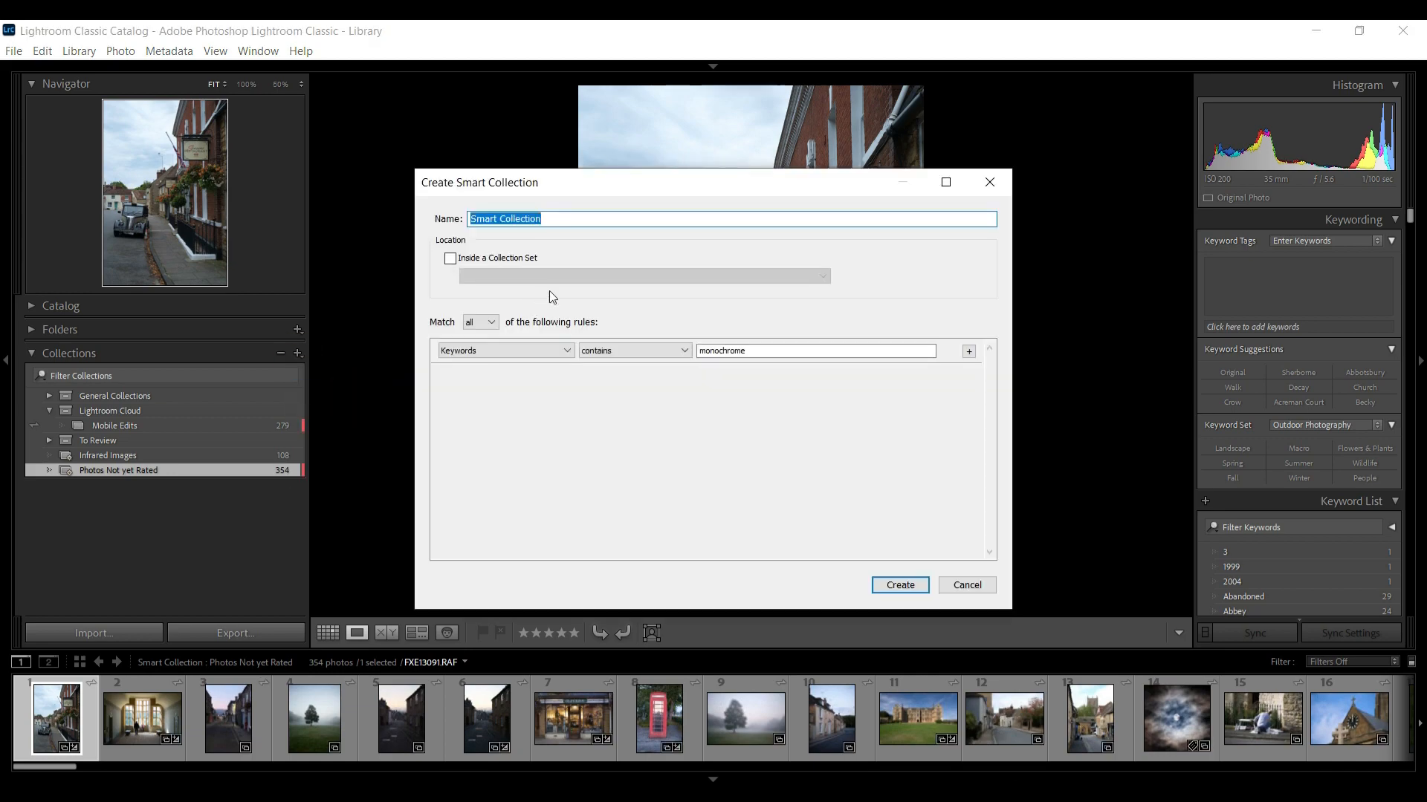
click(758, 350)
text(infrared)
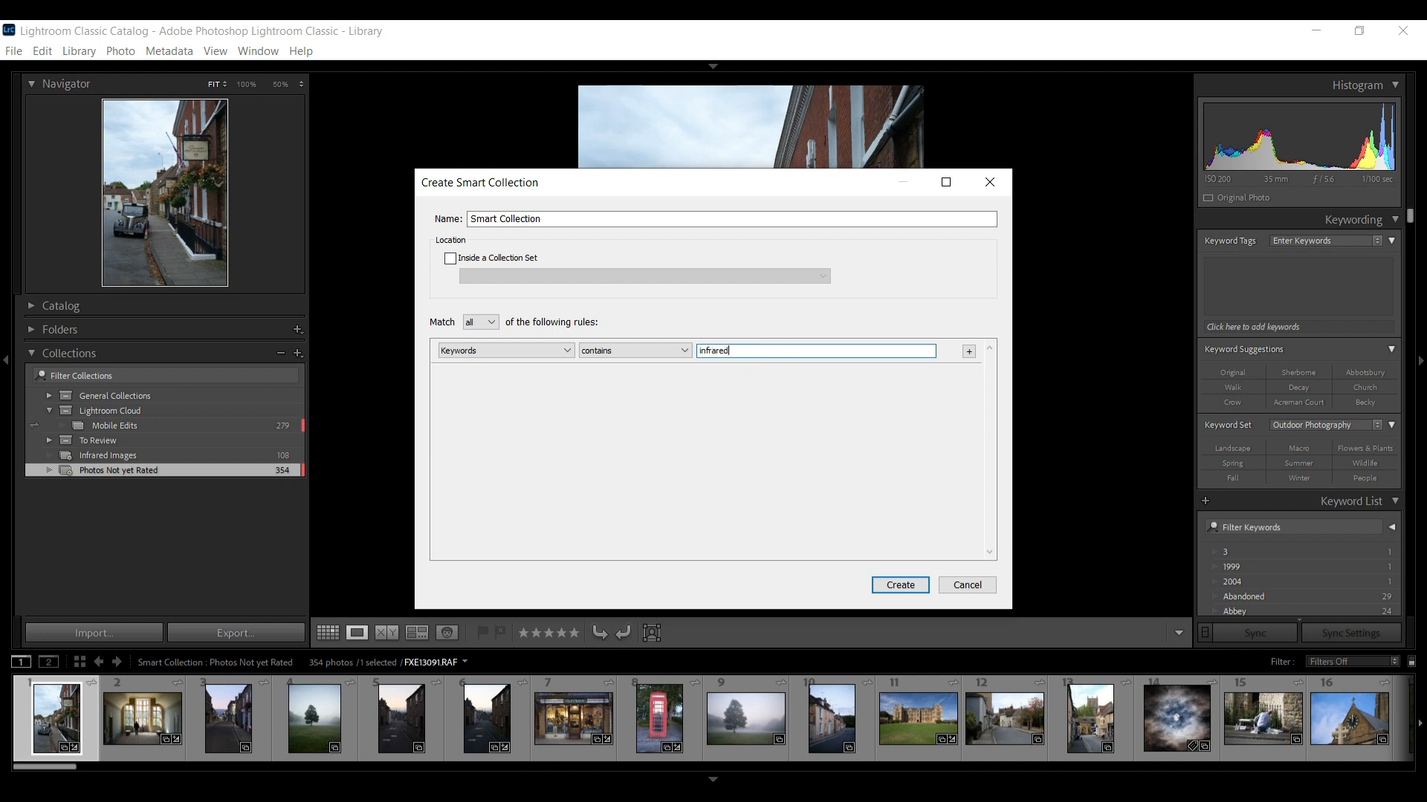
click(969, 352)
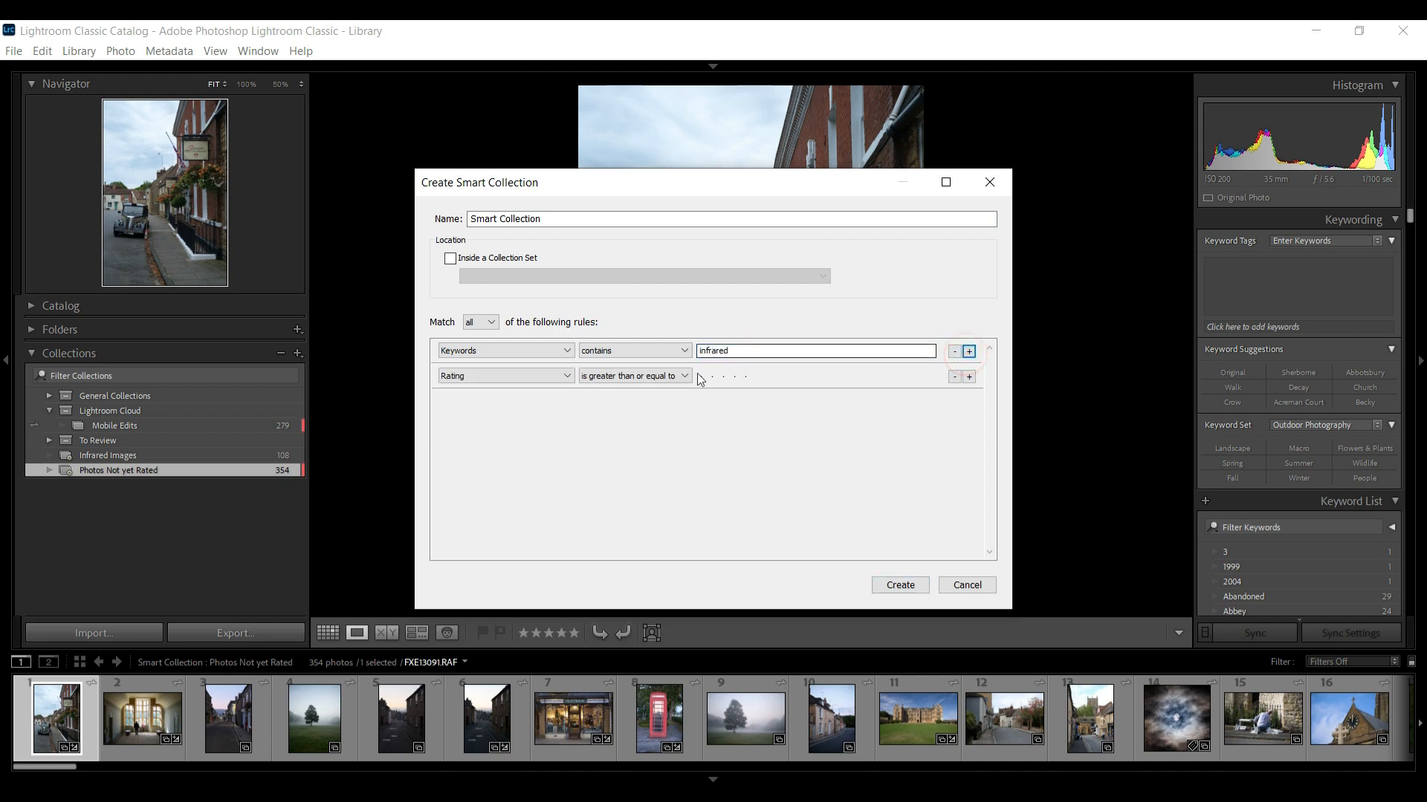
click(734, 378)
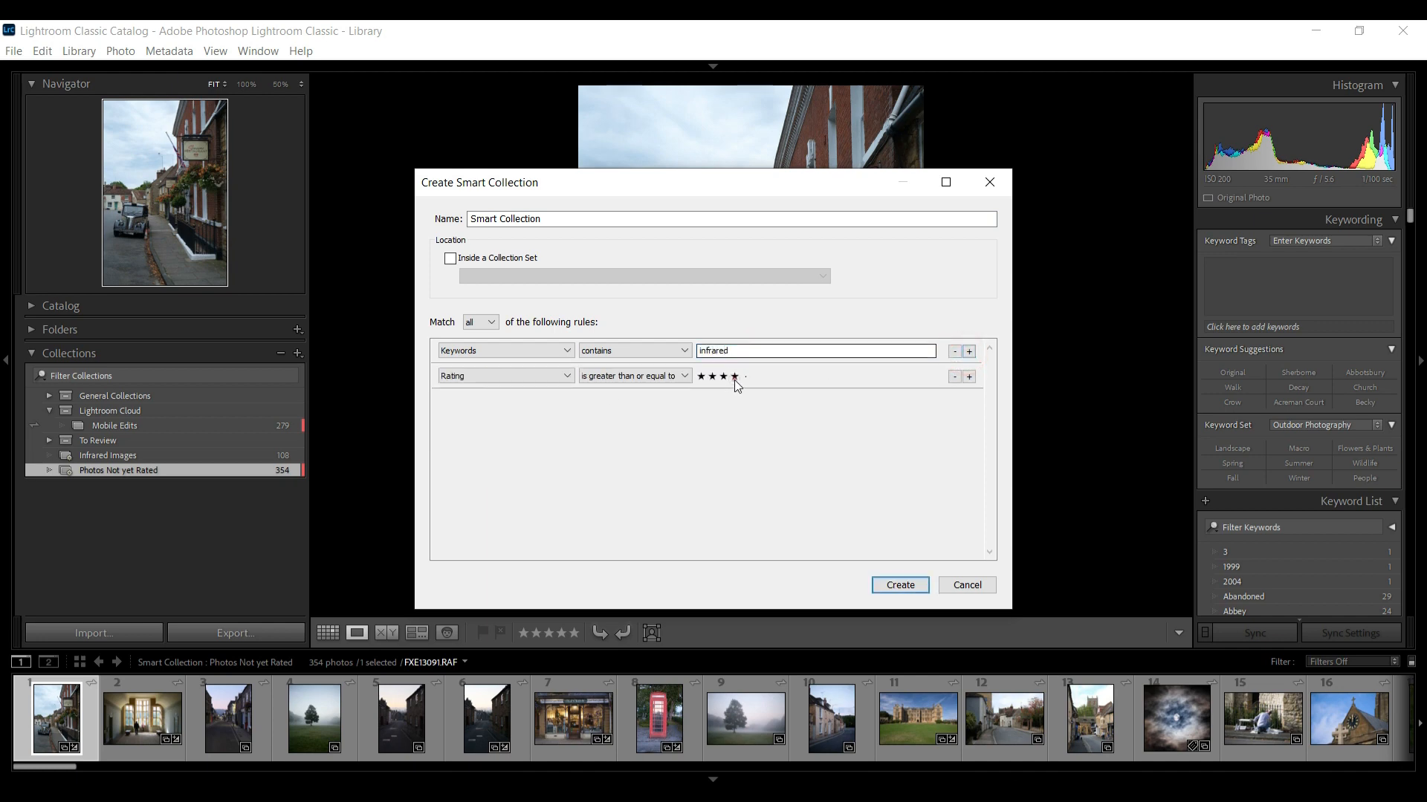
click(969, 377)
Add a third rule requiring keywords to contain monochrome and create the smart collection
click(524, 402)
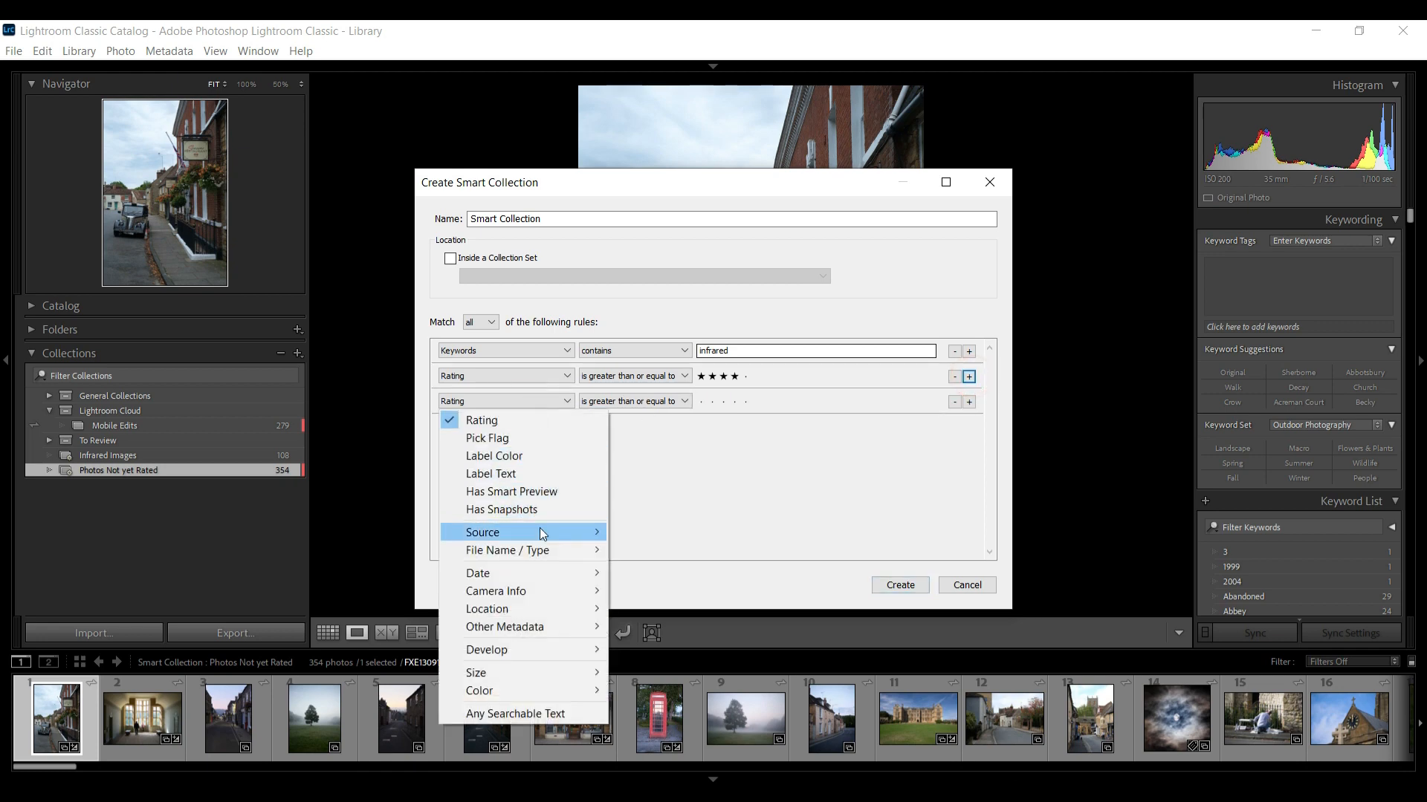
mouse_move(550, 627)
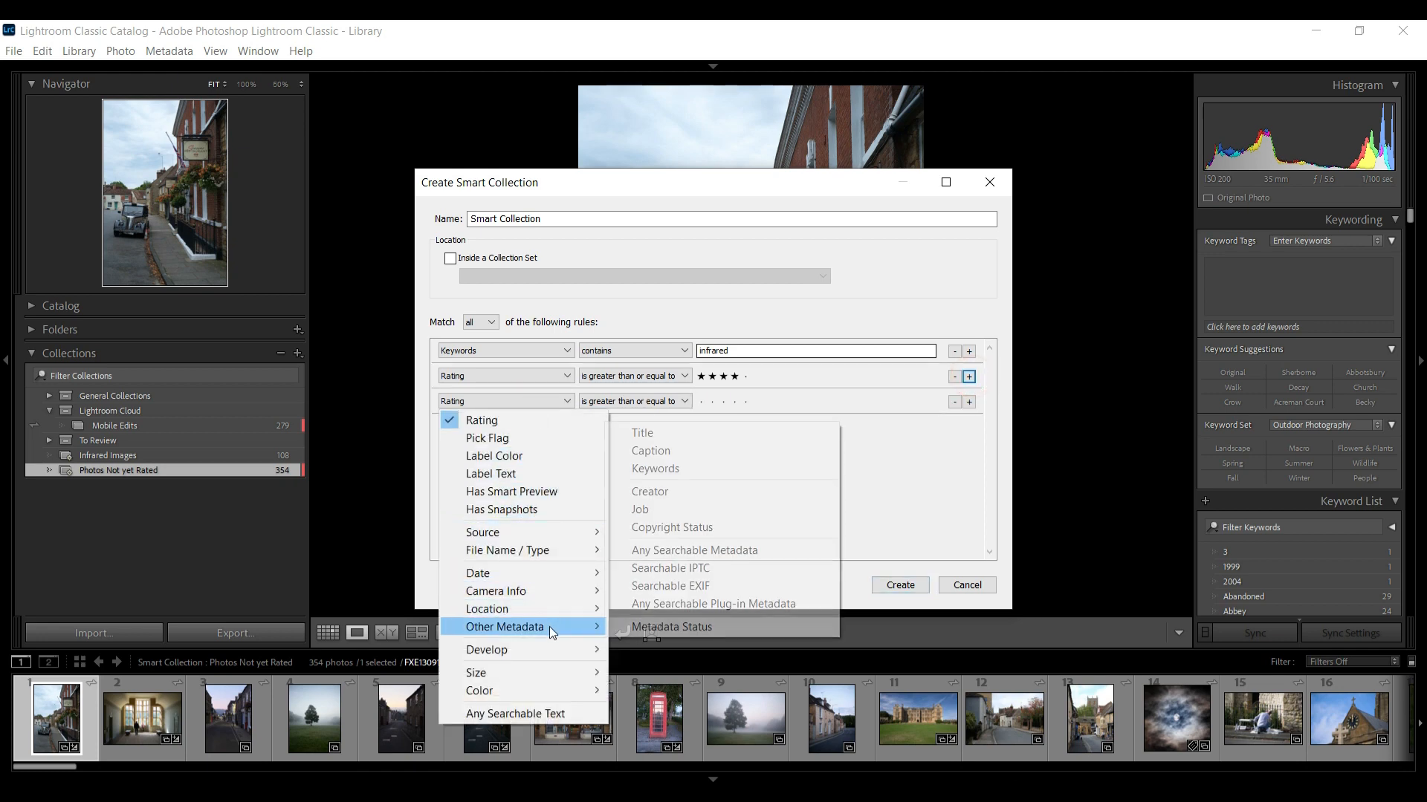
click(718, 469)
click(752, 404)
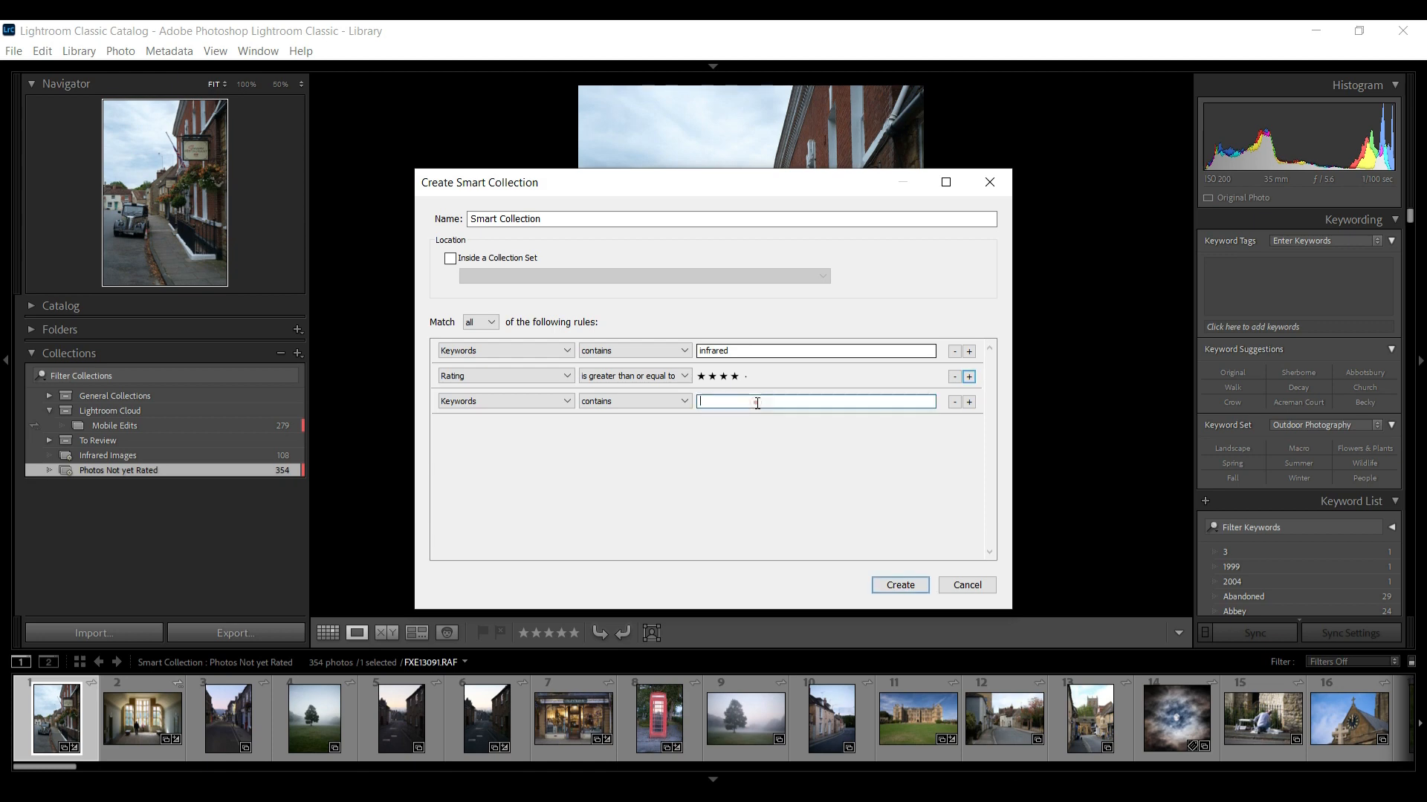
text(monochrome)
click(910, 583)
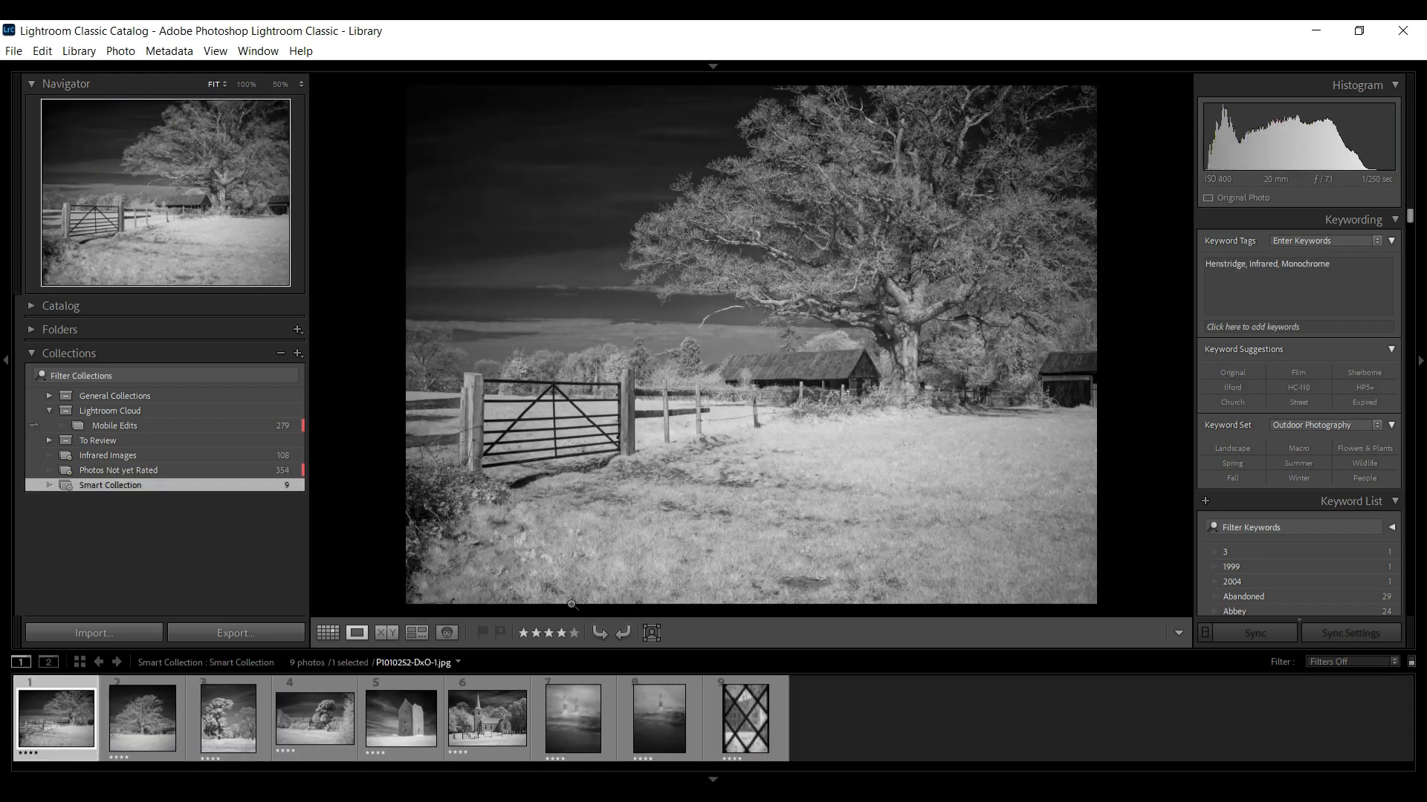
Step through the smart collection's photos one by one in loupe view
key(Right)
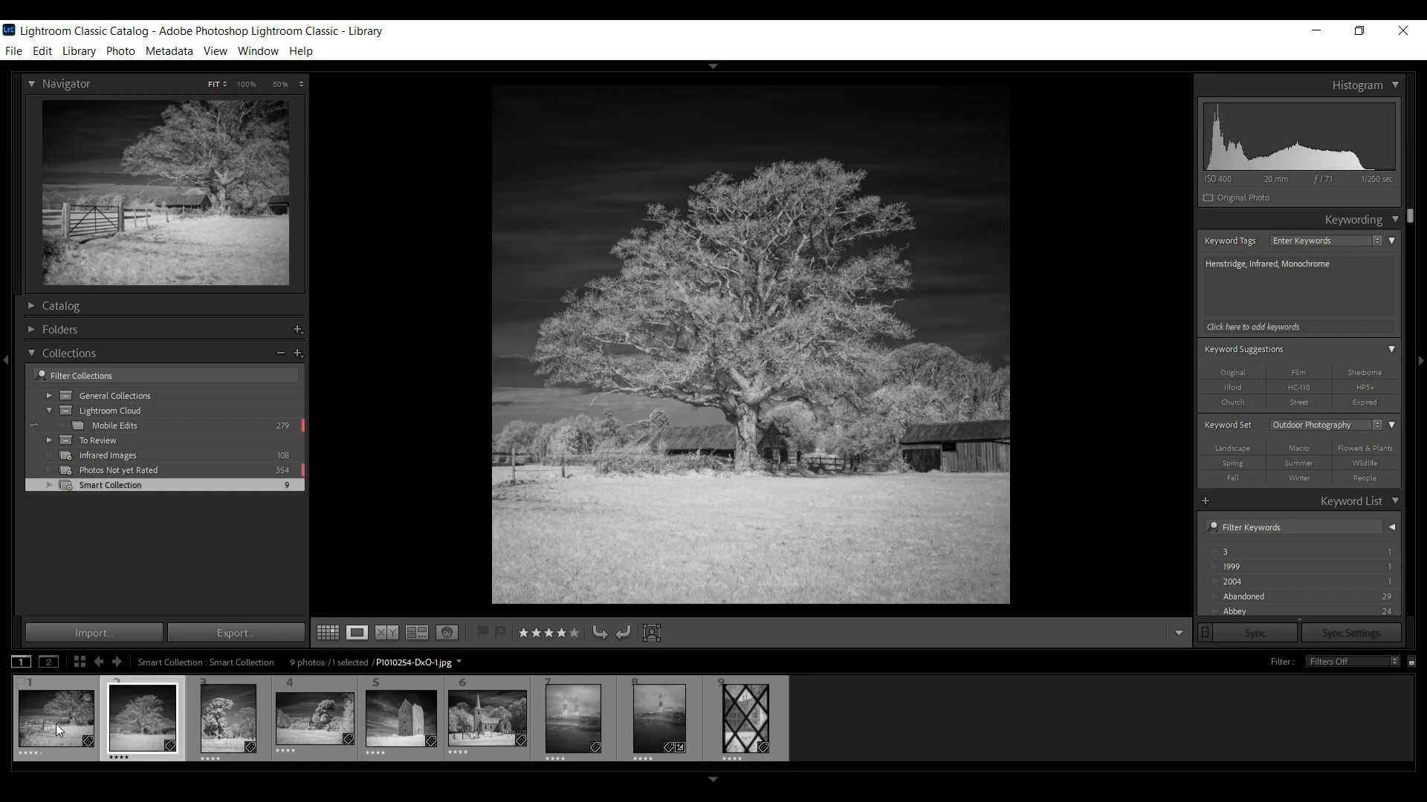
key(Right)
key(Right)
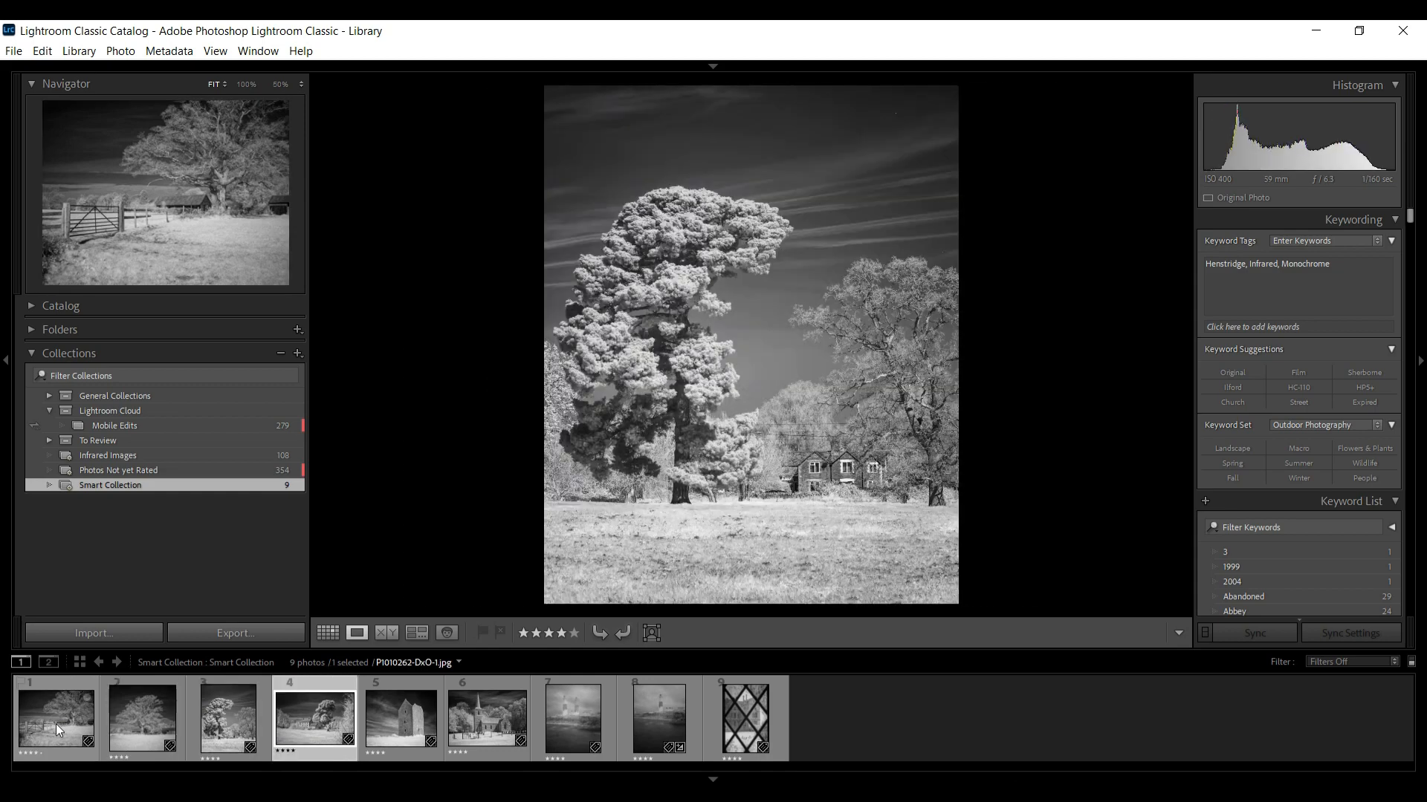
key(Right)
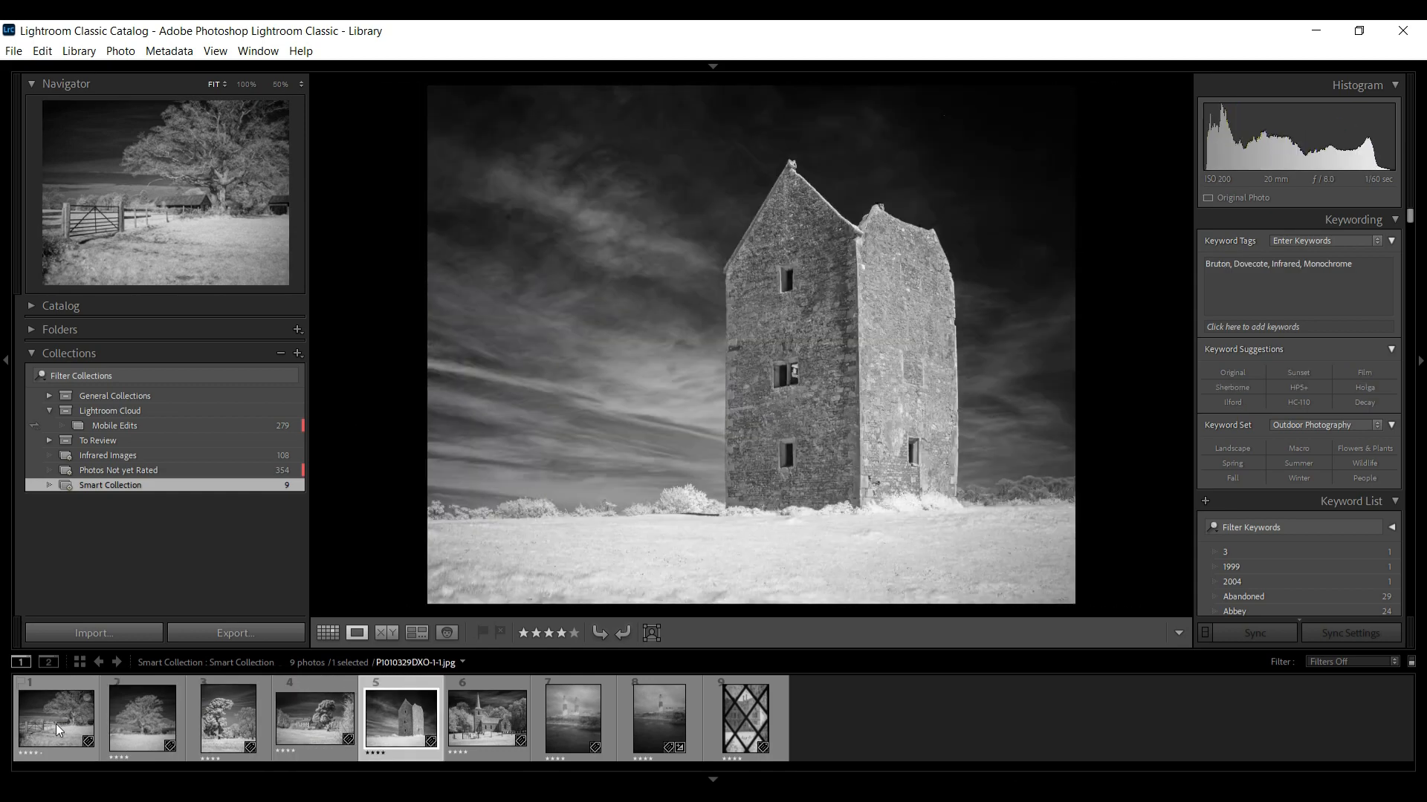
key(Right)
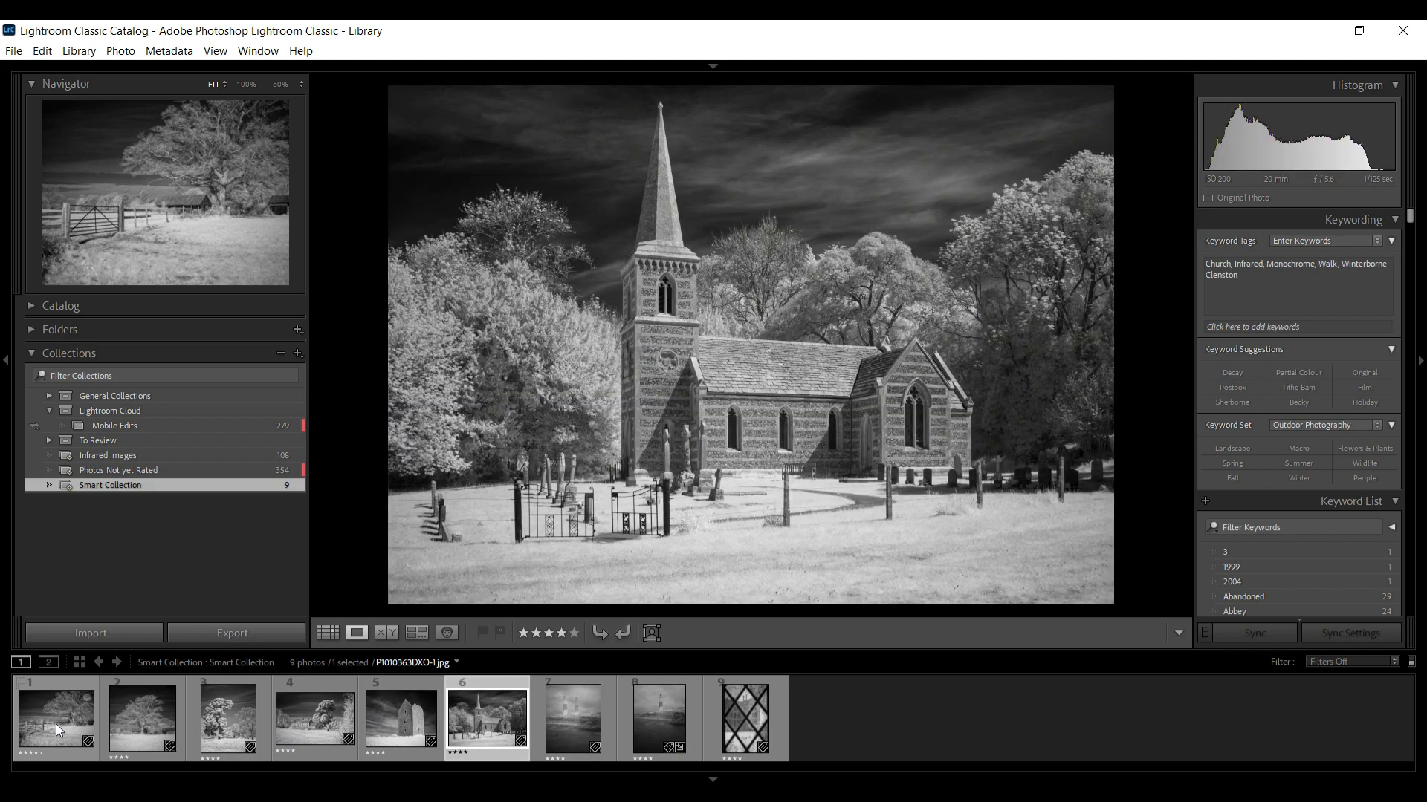
key(Right)
key(Right)
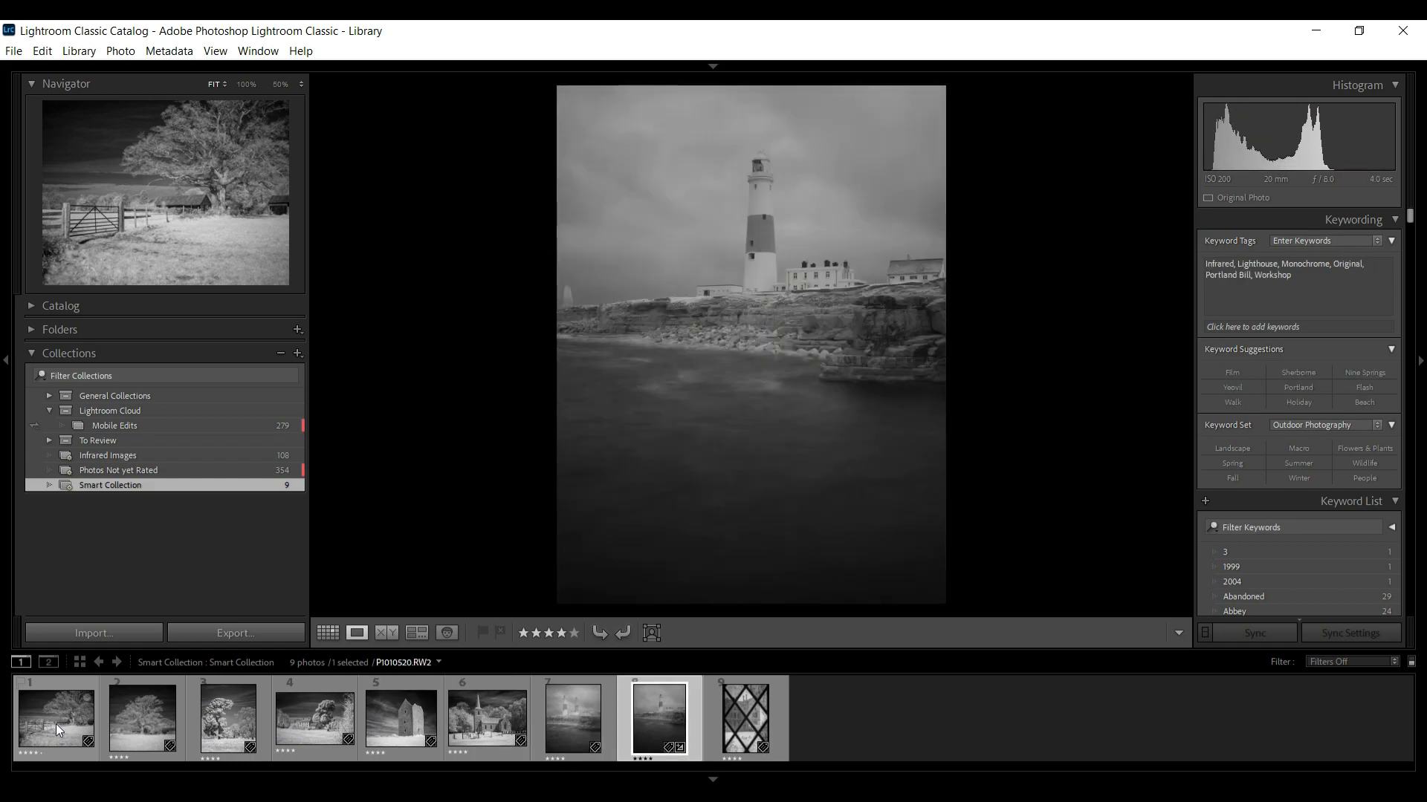
key(Right)
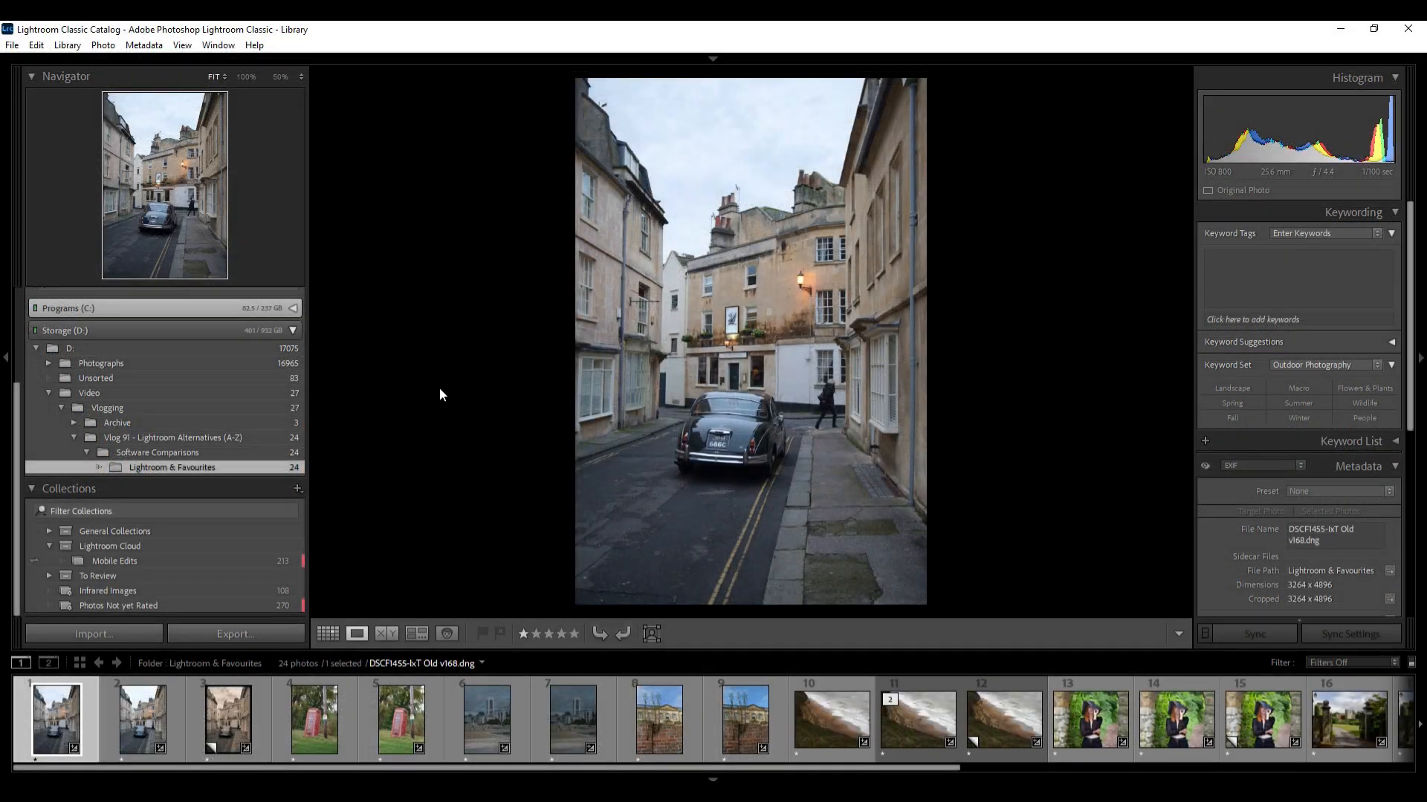
right_click(69, 730)
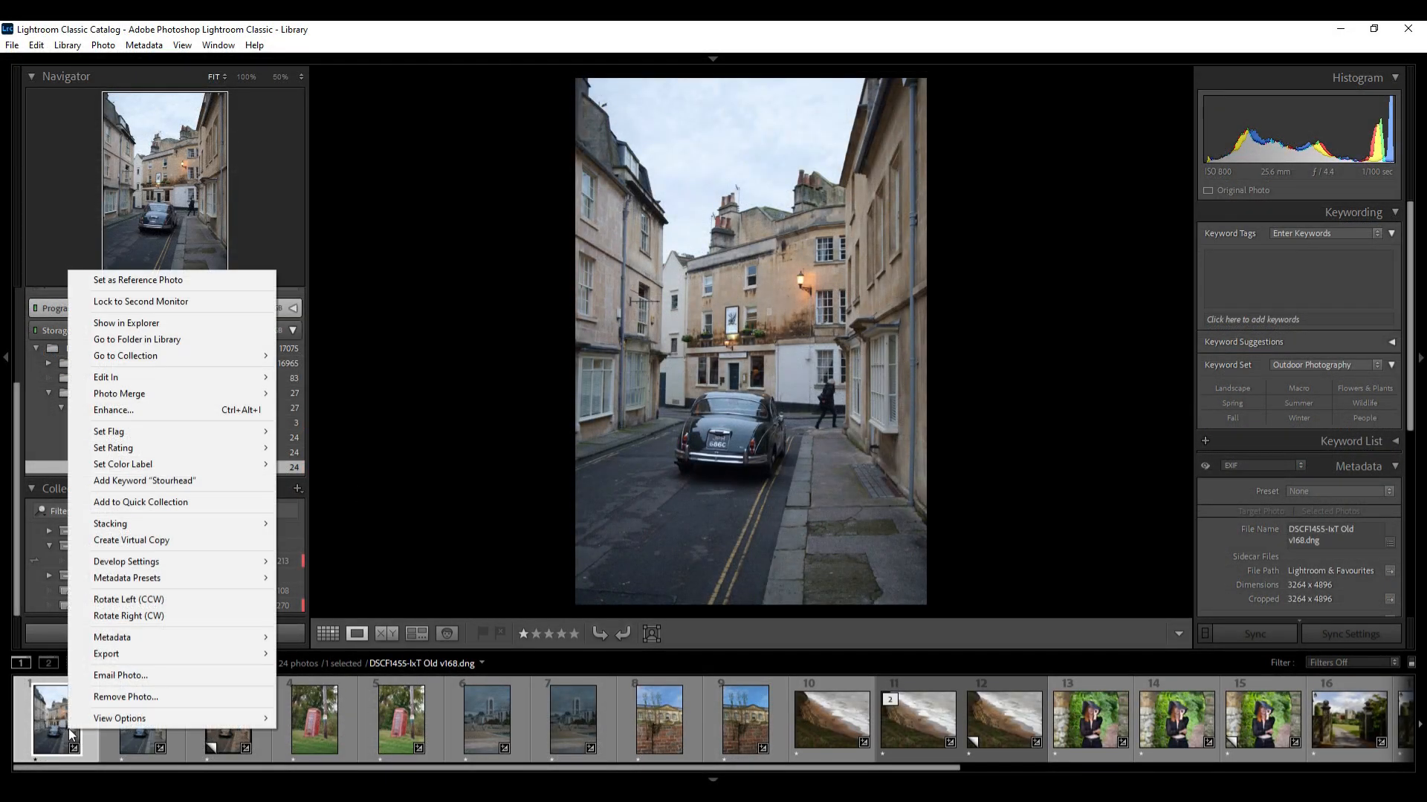
mouse_move(200, 374)
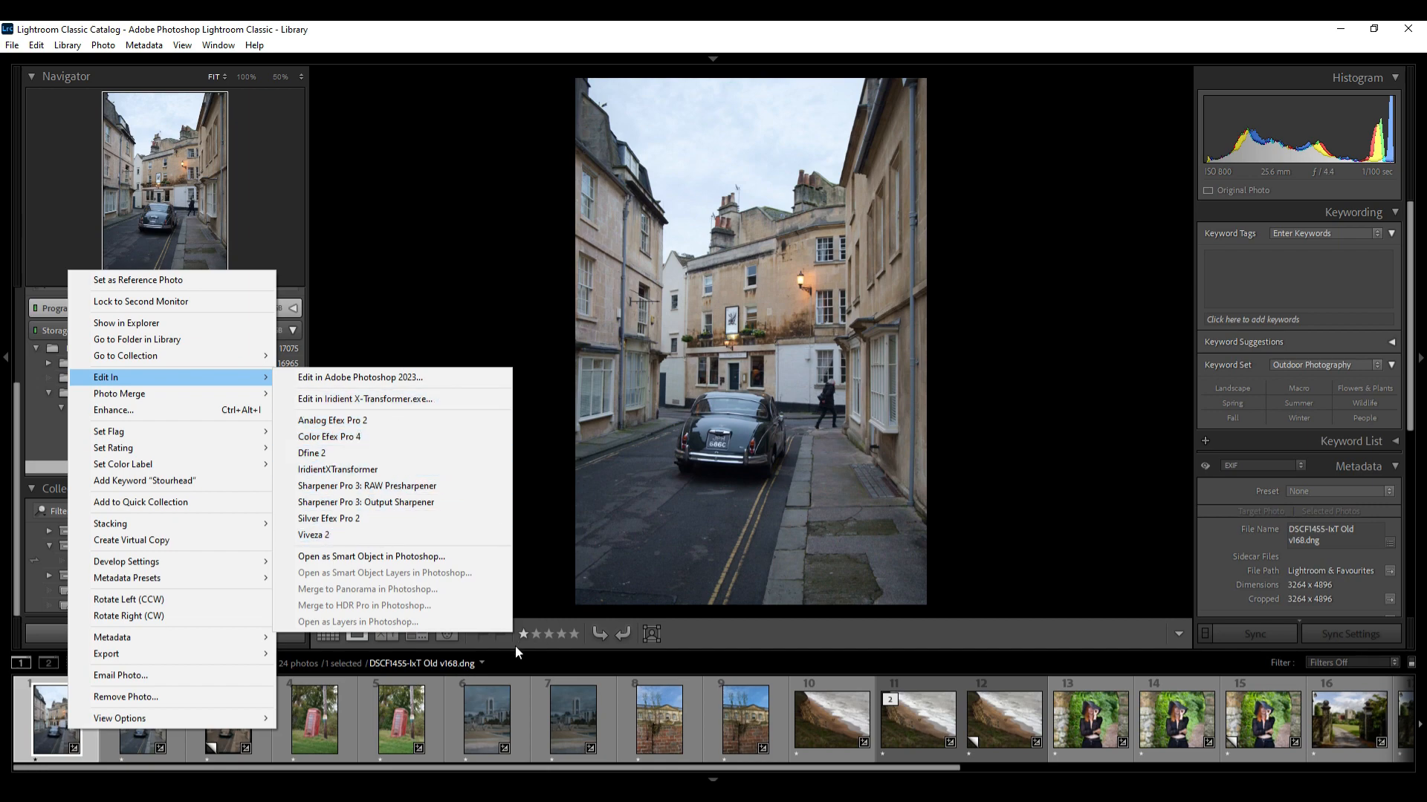
click(315, 738)
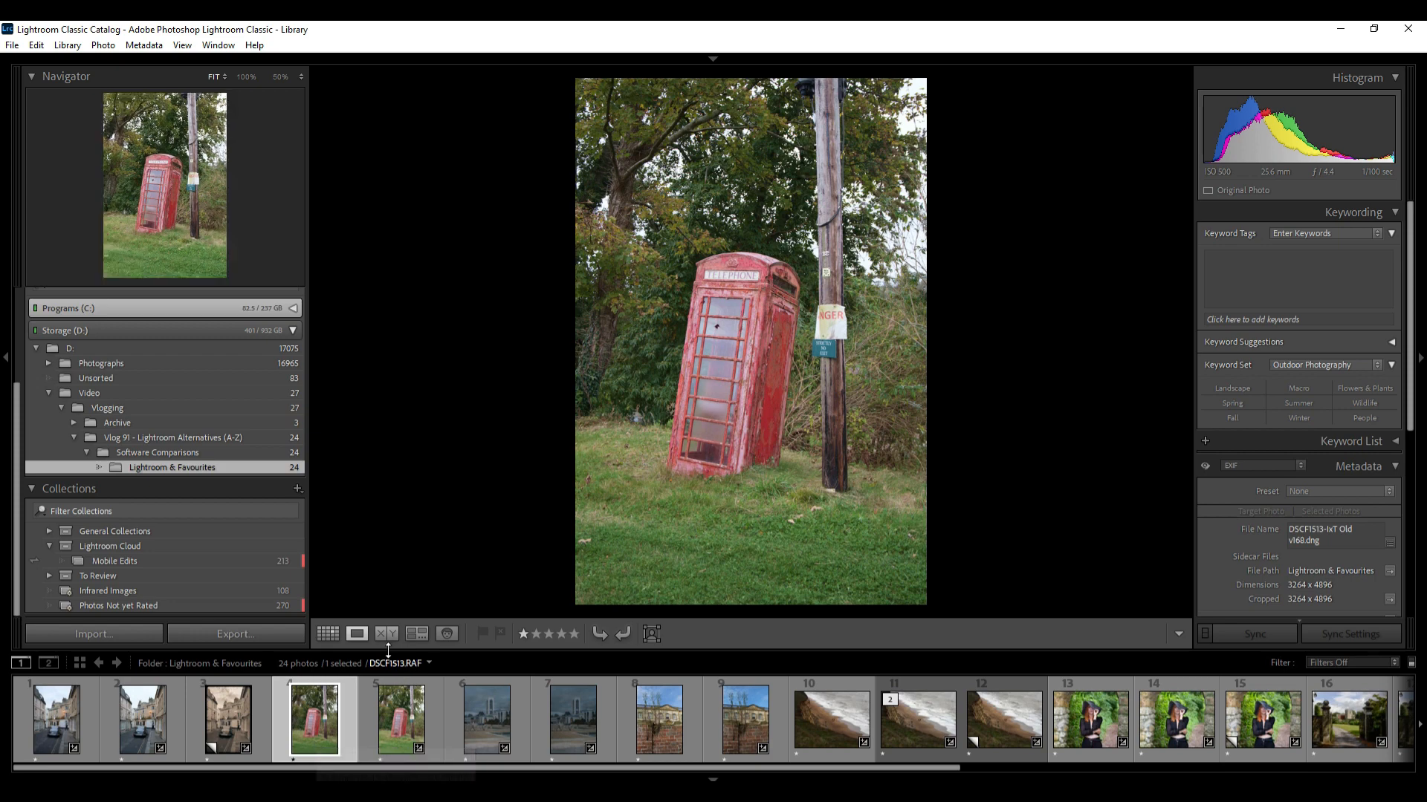
click(12, 45)
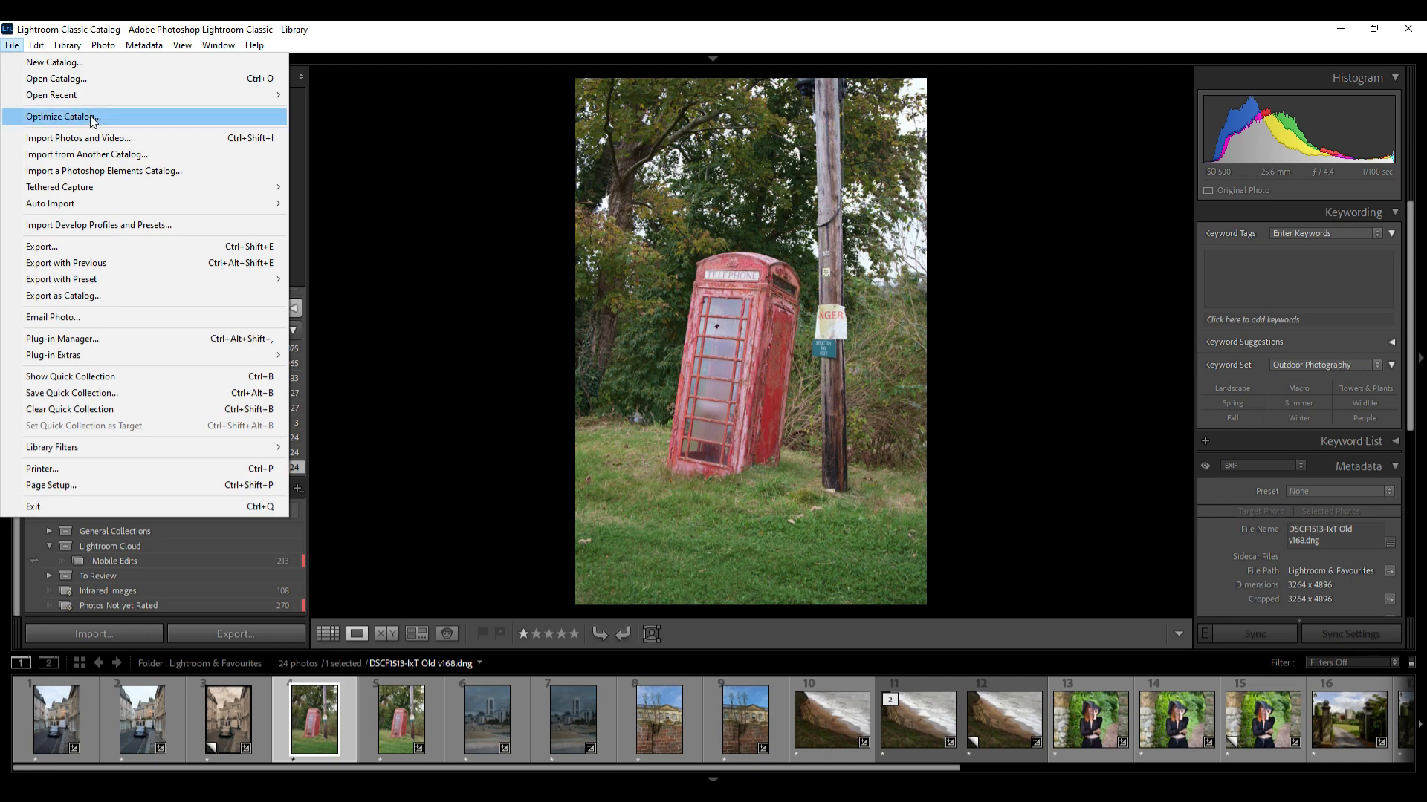
click(317, 138)
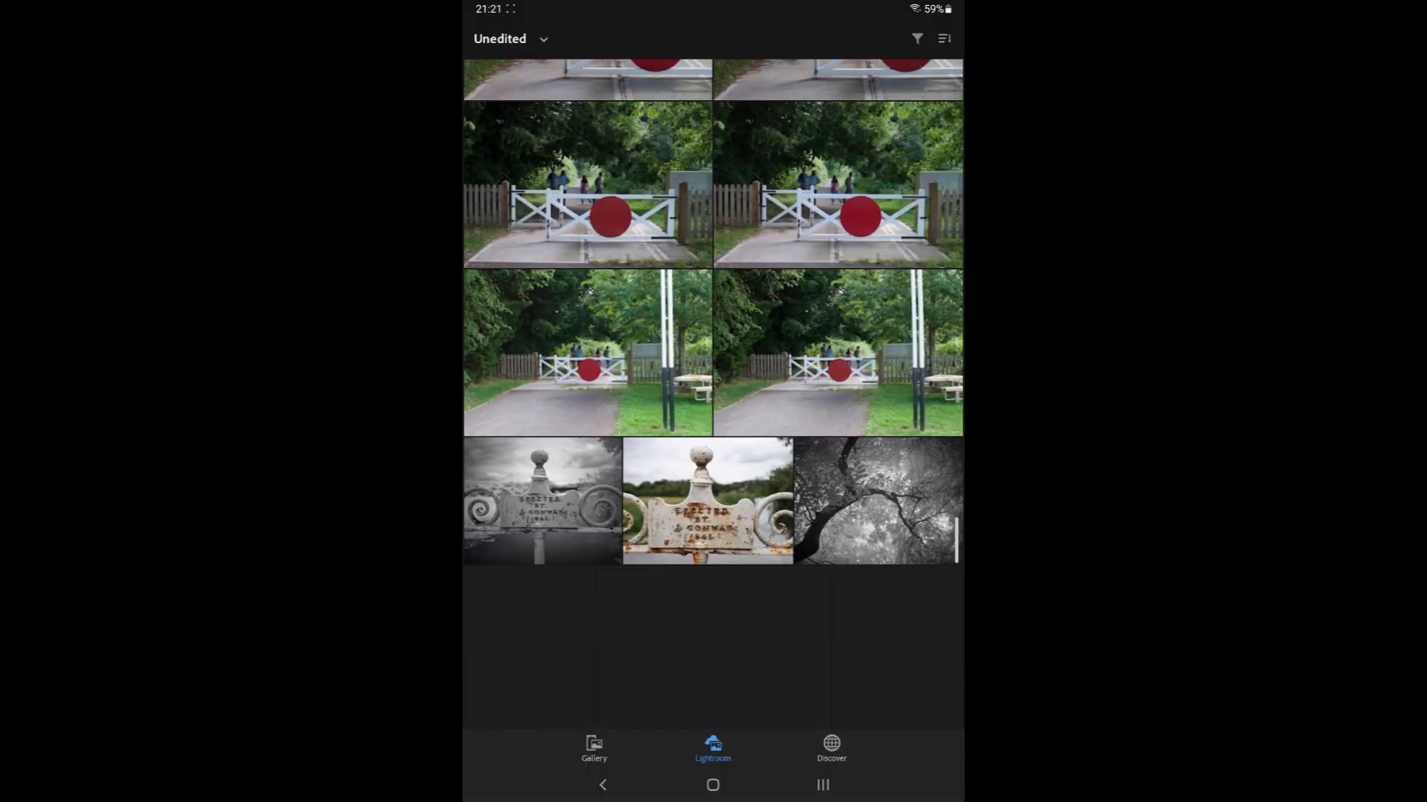
Switch to the Lightroom mobile app, open the red telephone box photo from the unedited photos and apply Auto settings
scroll(713, 394, down, 15)
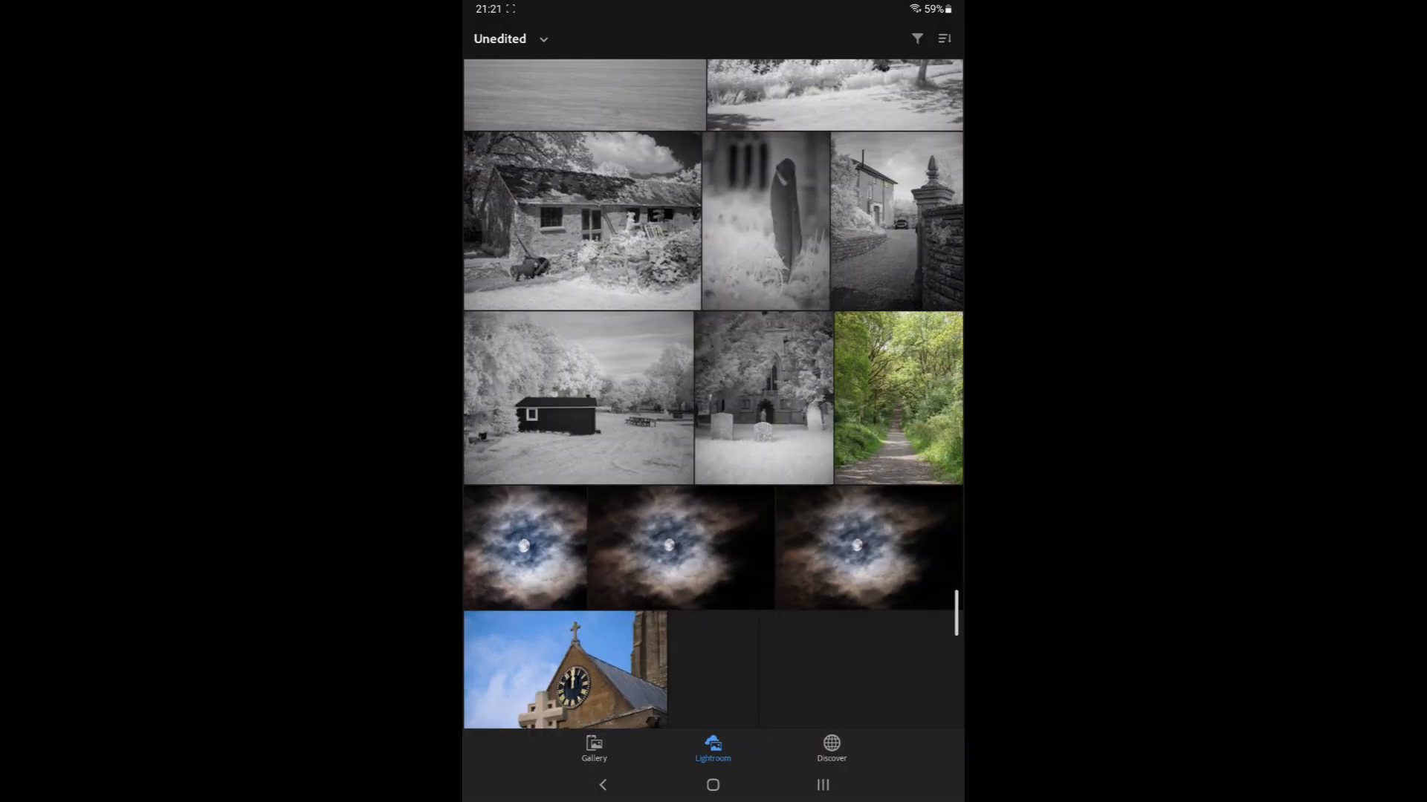
scroll(714, 394, down, 15)
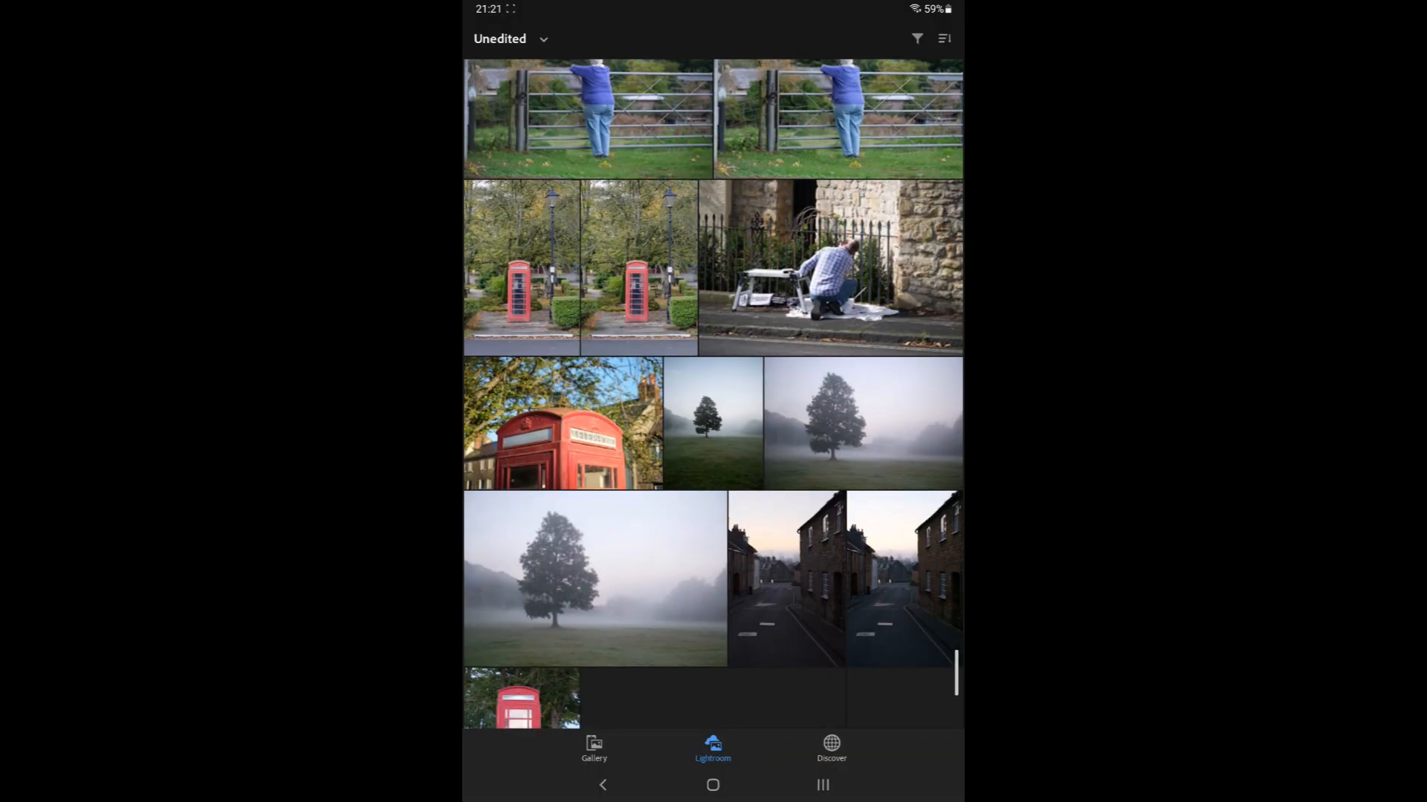
scroll(713, 394, down, 10)
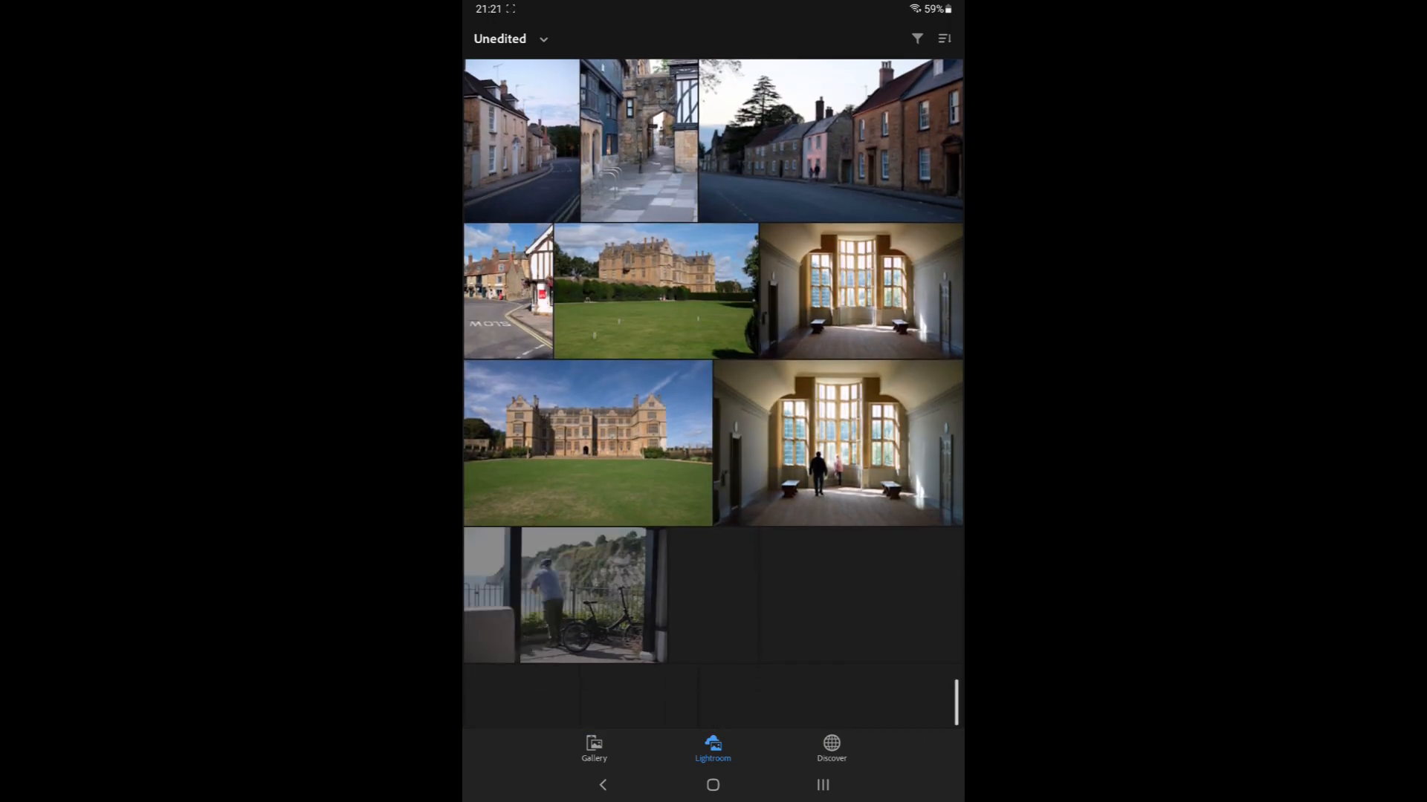
scroll(713, 394, down, 2)
click(771, 637)
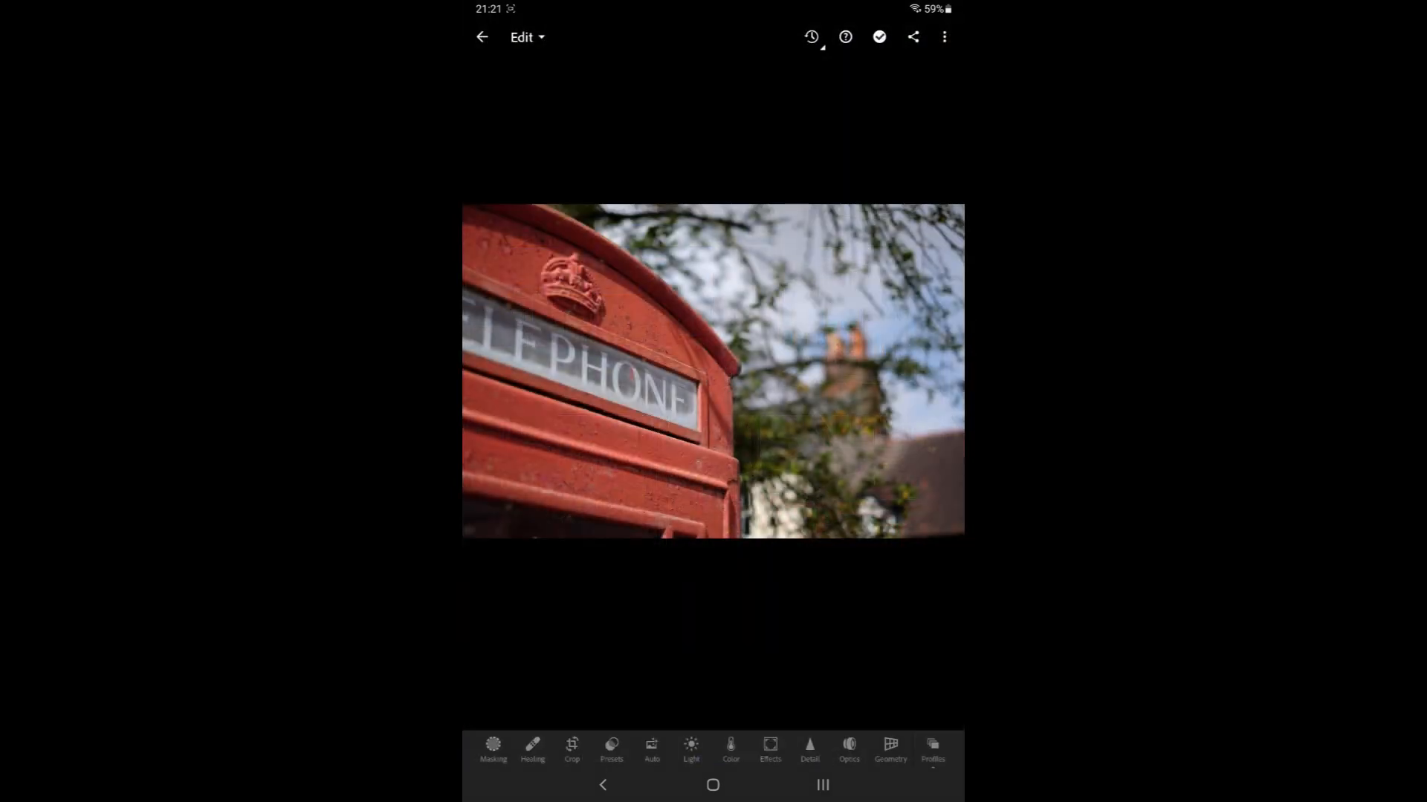
click(652, 749)
click(713, 371)
Fine-tune the Light and Color sliders, including highlights and vibrance
click(691, 749)
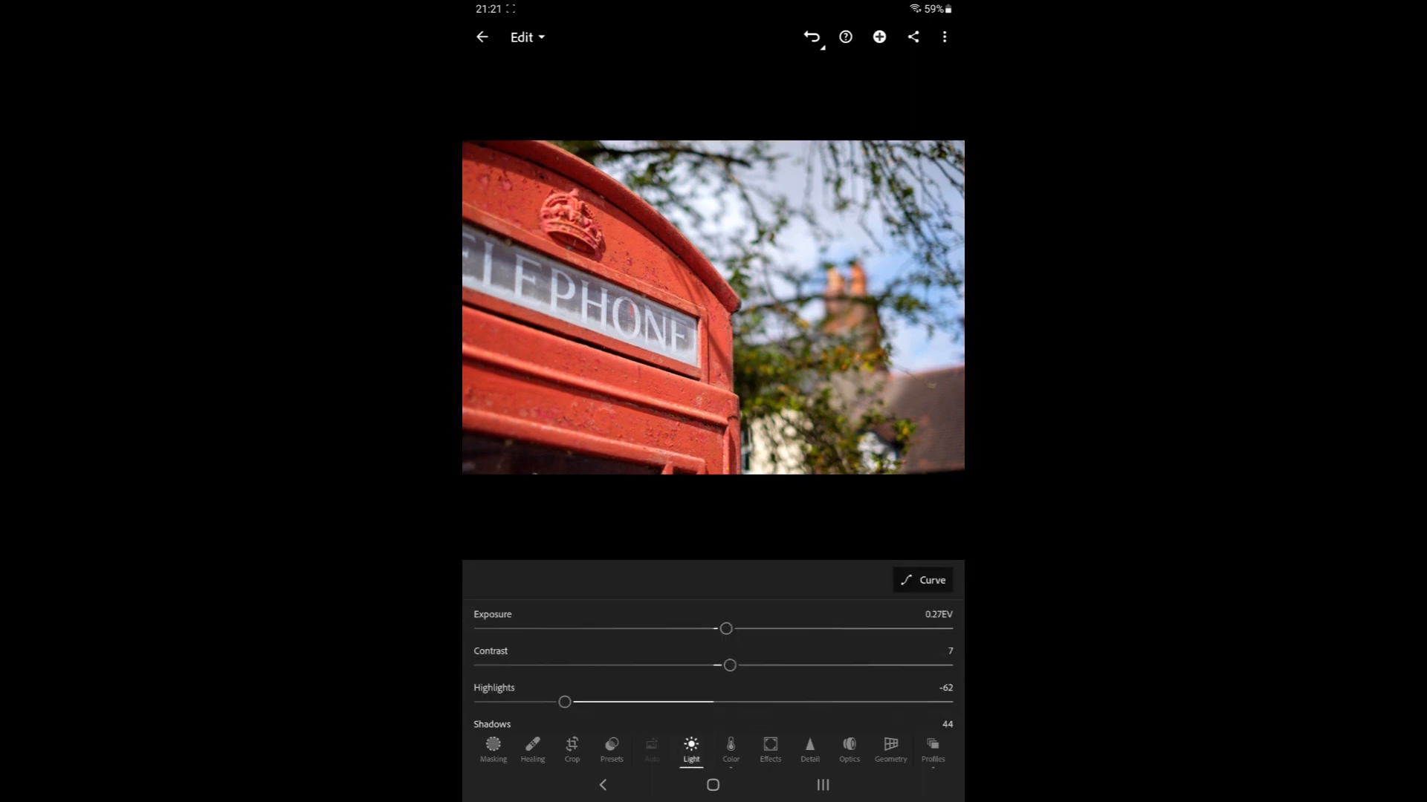
drag(726, 628, 713, 665)
mouse_move(564, 702)
mouse_down()
mouse_move(651, 702)
mouse_move(584, 702)
mouse_up()
scroll(714, 646, down, 1)
drag(738, 644, 818, 661)
scroll(713, 653, down, 1)
mouse_move(655, 698)
mouse_down()
mouse_move(621, 697)
mouse_move(665, 697)
mouse_up()
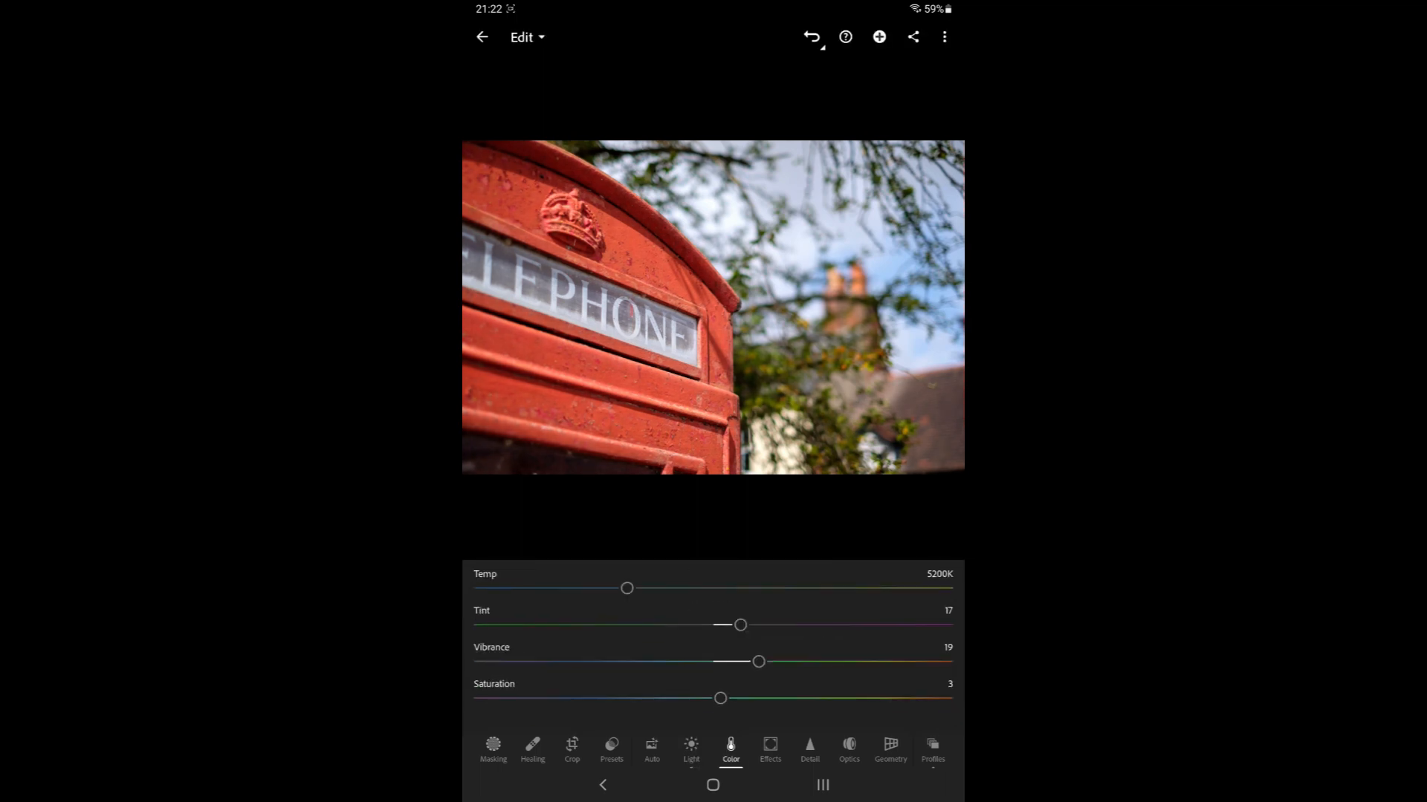
drag(758, 662, 713, 704)
Increase Texture to about 6 in the Effects panel
click(771, 749)
drag(713, 589, 723, 627)
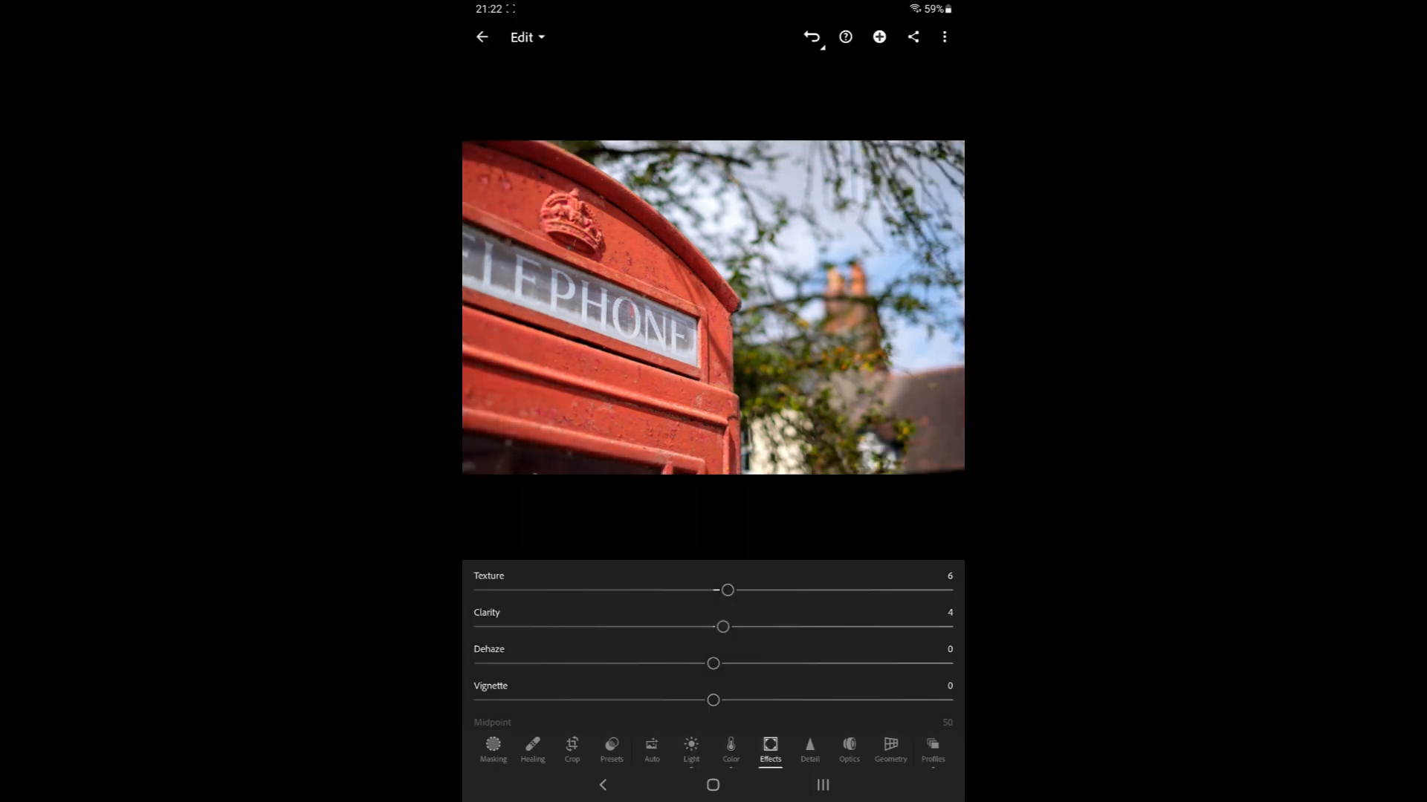
click(669, 297)
click(669, 312)
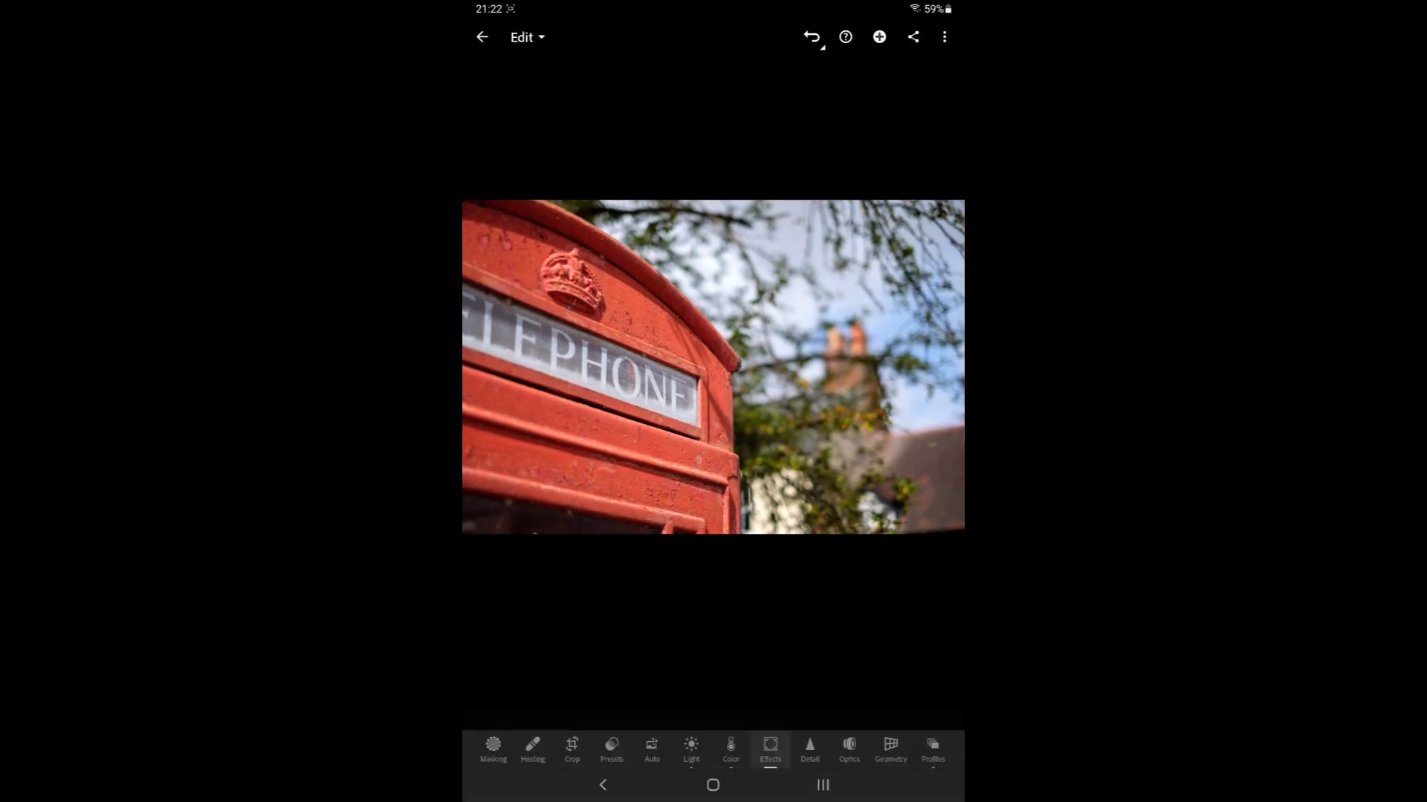
Zoom into the photo and raise Sharpening to about 49 in the Detail panel
click(810, 749)
double_click(632, 290)
drag(601, 595, 630, 595)
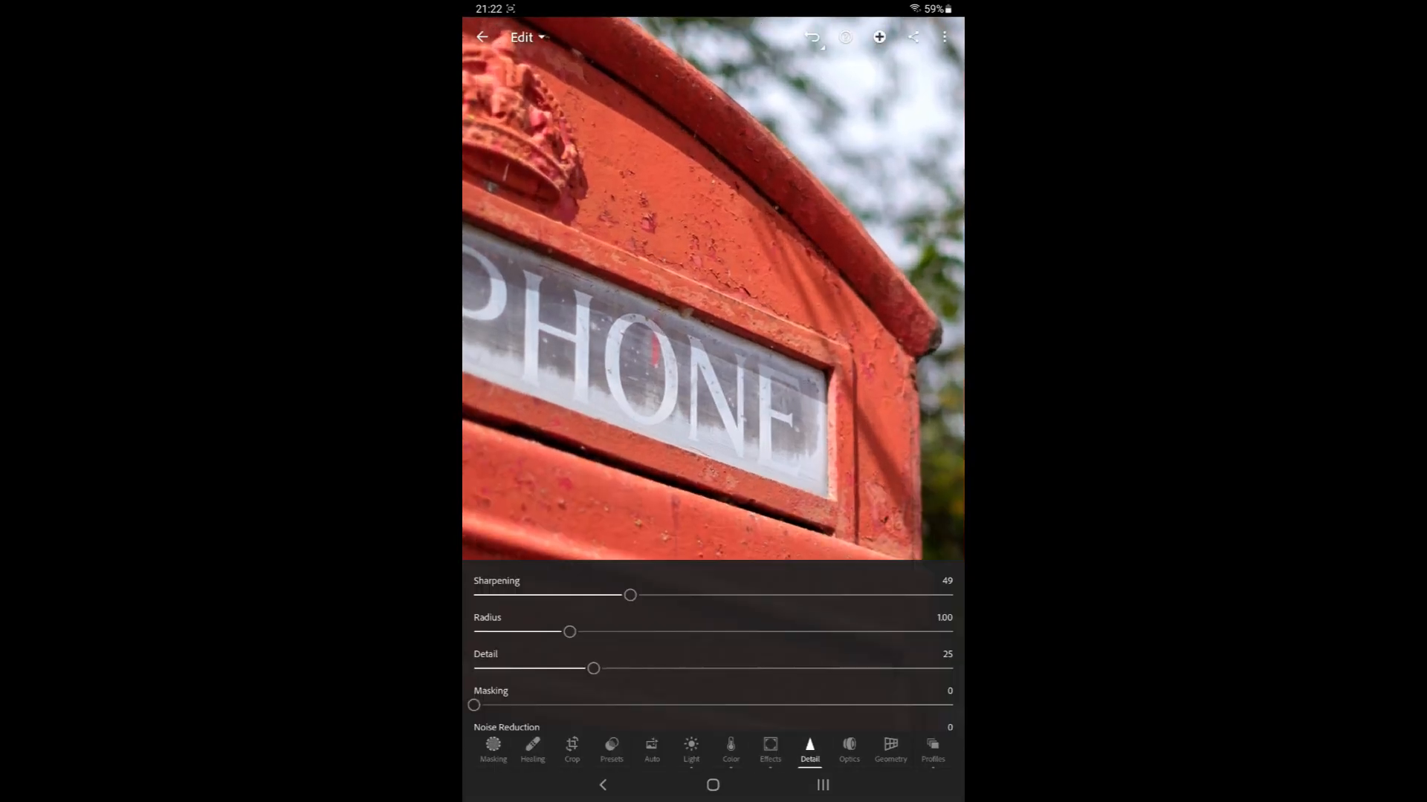
click(669, 297)
double_click(669, 312)
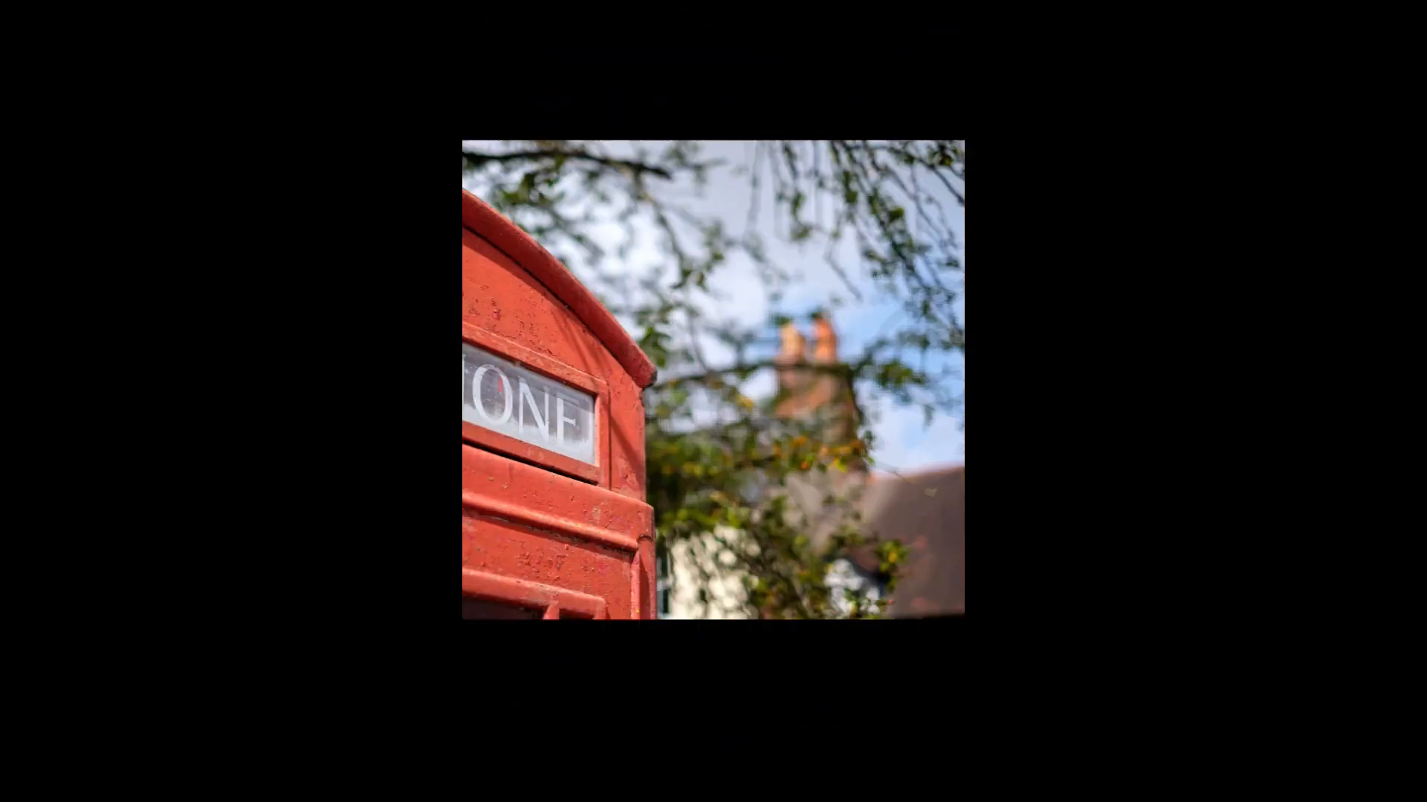
click(668, 312)
Switch to the Info view to review the photo's details, then return to the photo grid
click(527, 38)
click(542, 102)
click(531, 37)
click(517, 68)
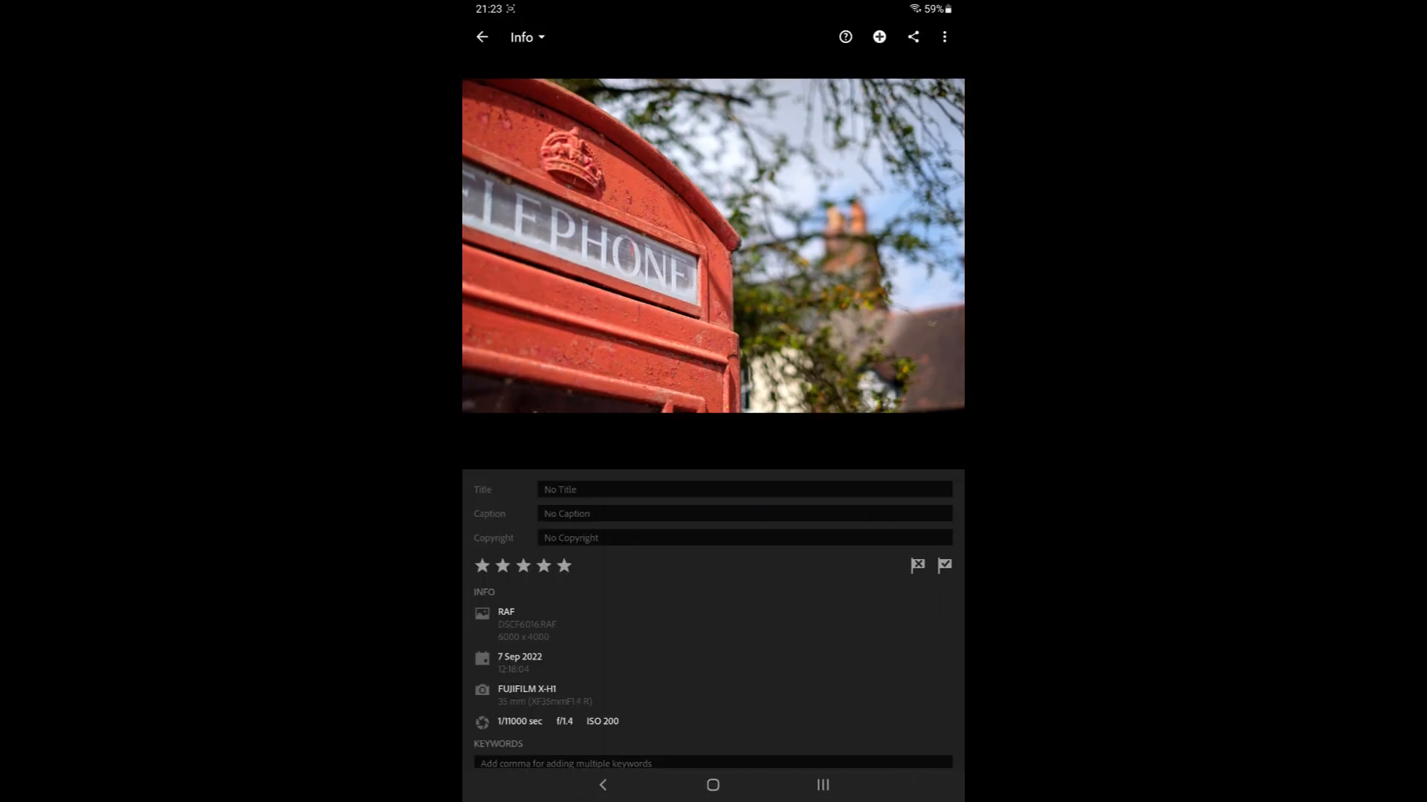
click(482, 37)
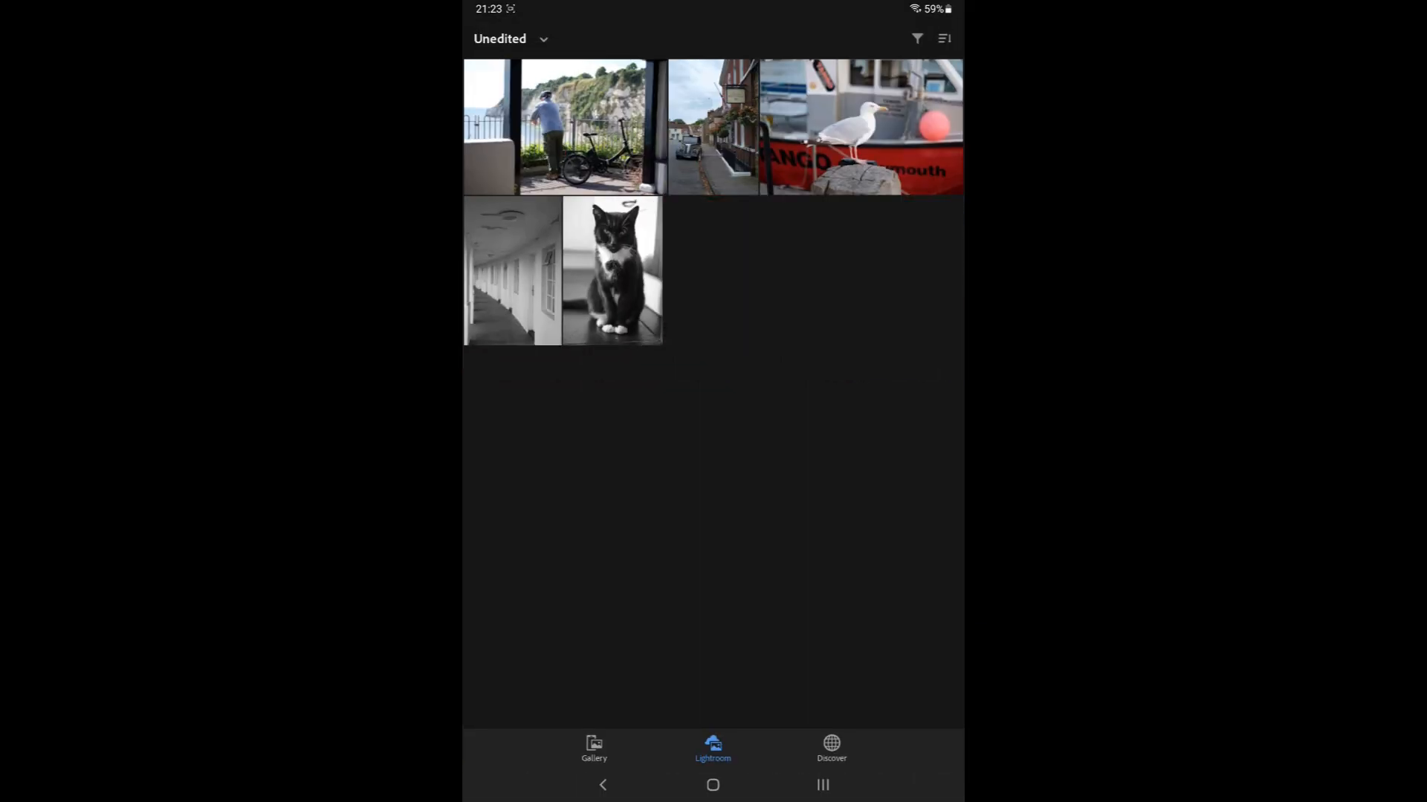
Open the seagull photo and apply Auto settings
click(822, 128)
click(527, 37)
click(521, 40)
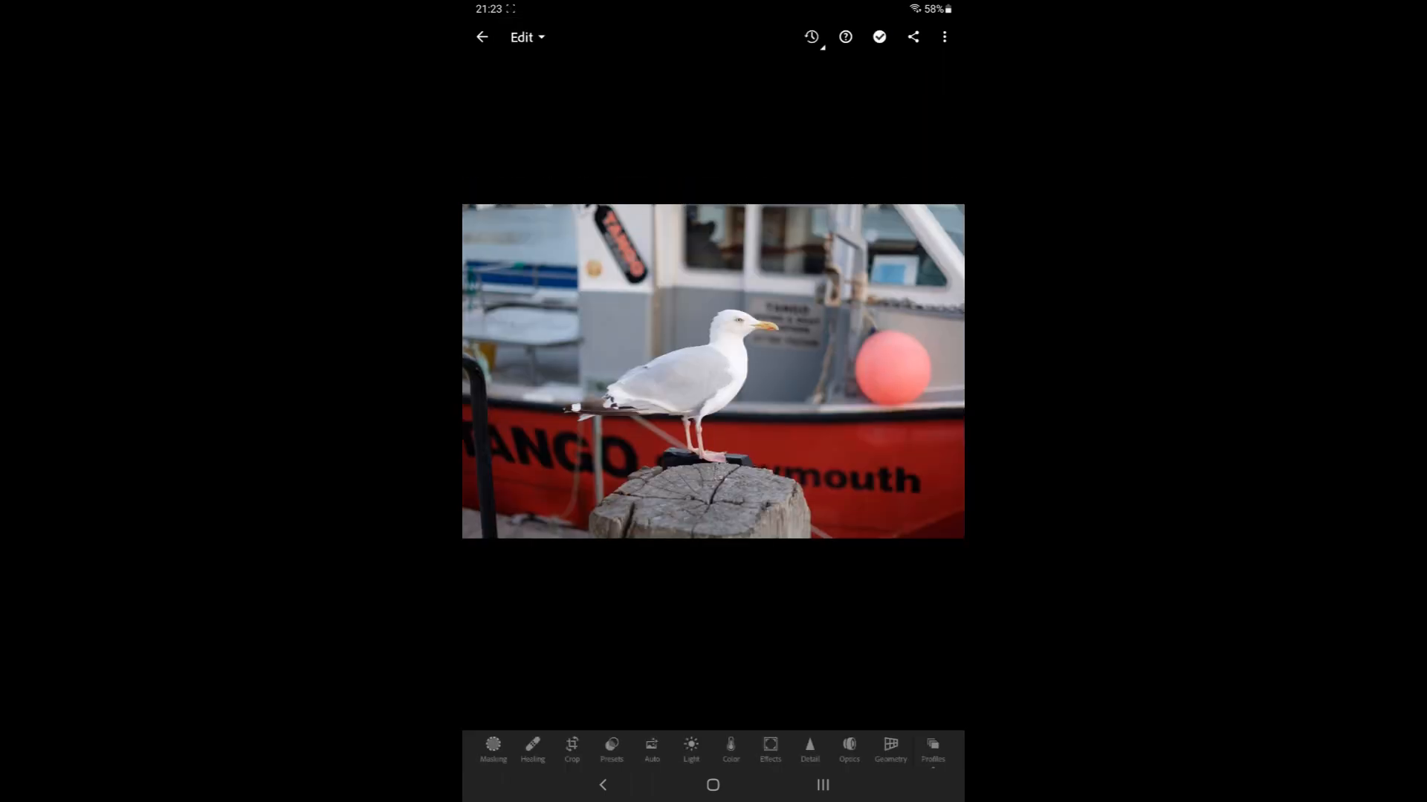
click(652, 749)
Crop the seagull photo by shifting the image within the crop frame and confirm
click(572, 749)
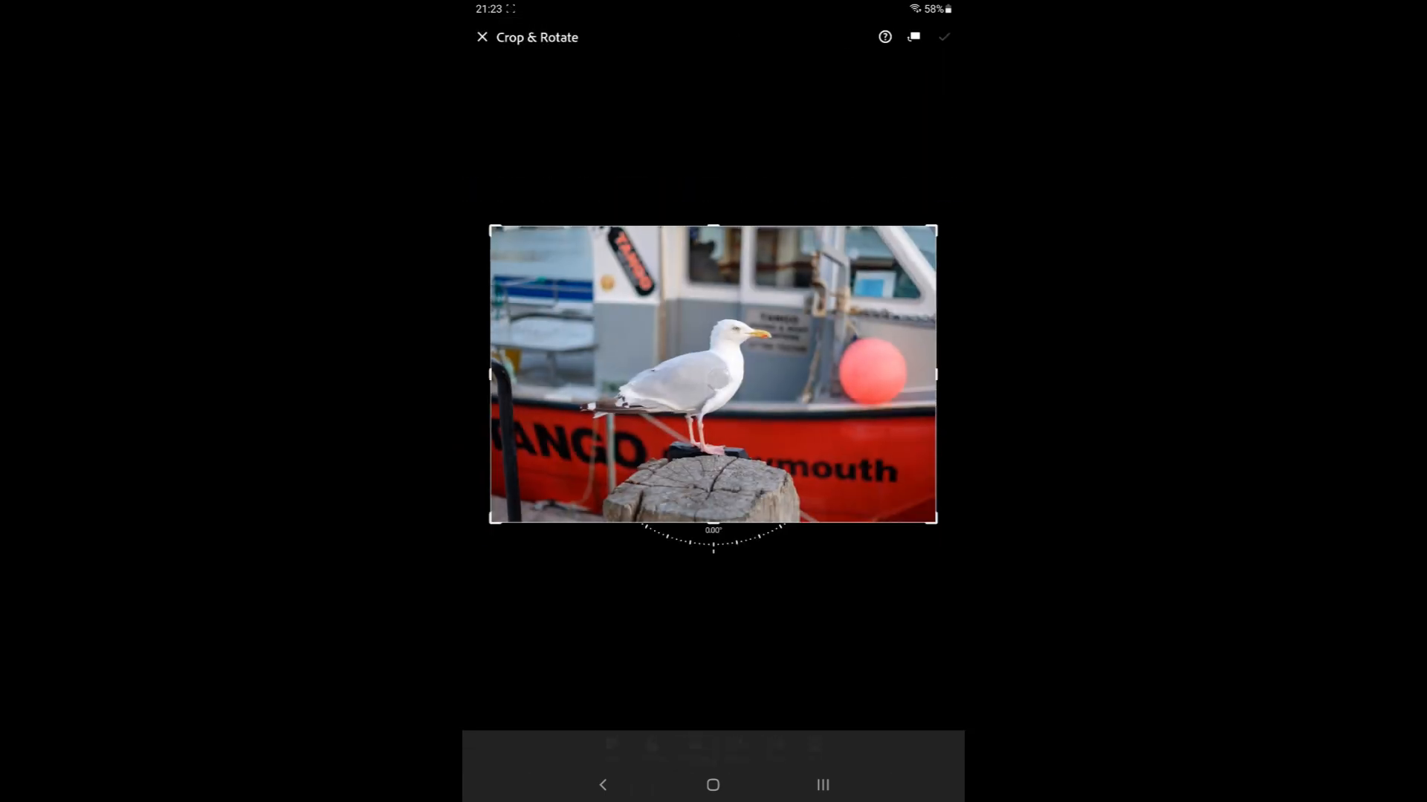
drag(714, 374, 702, 376)
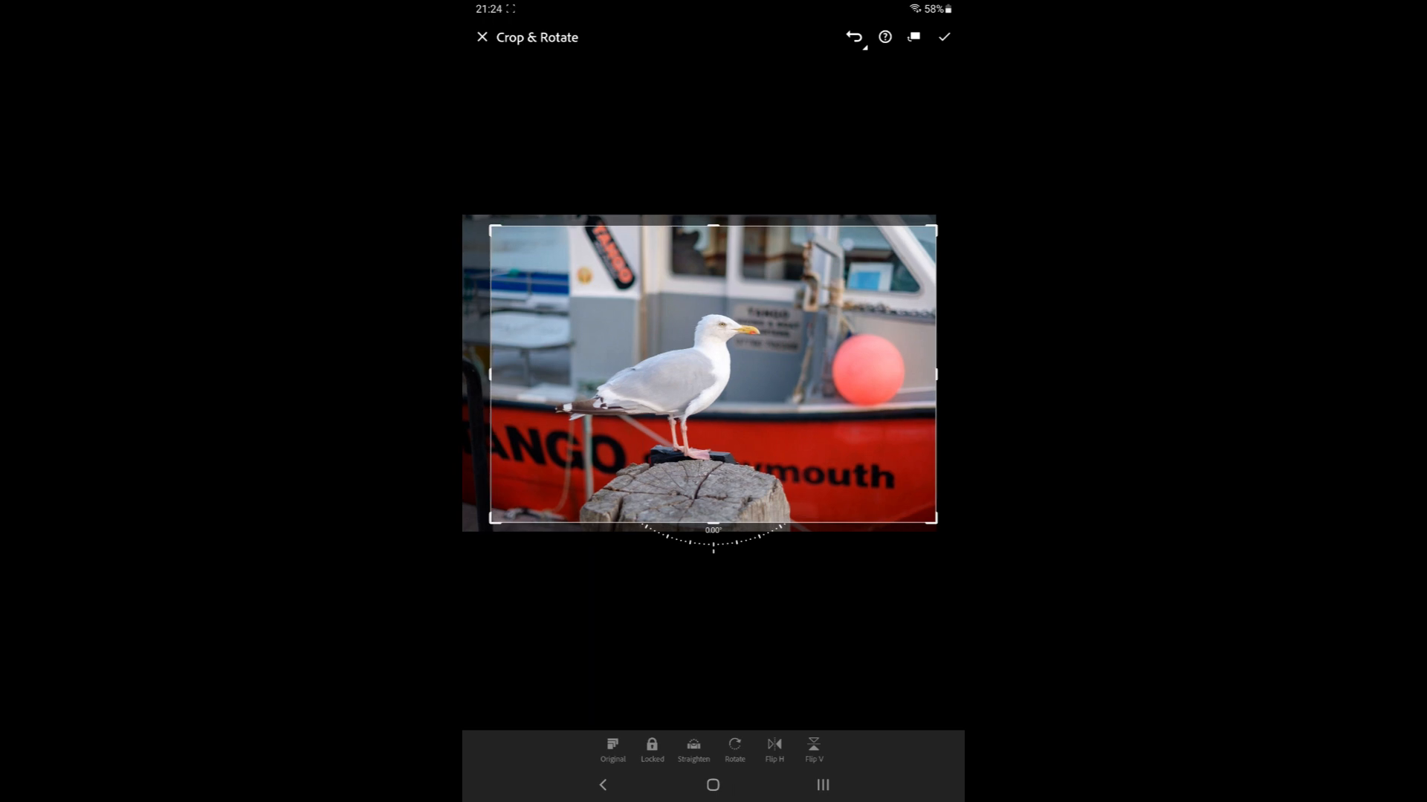
click(944, 36)
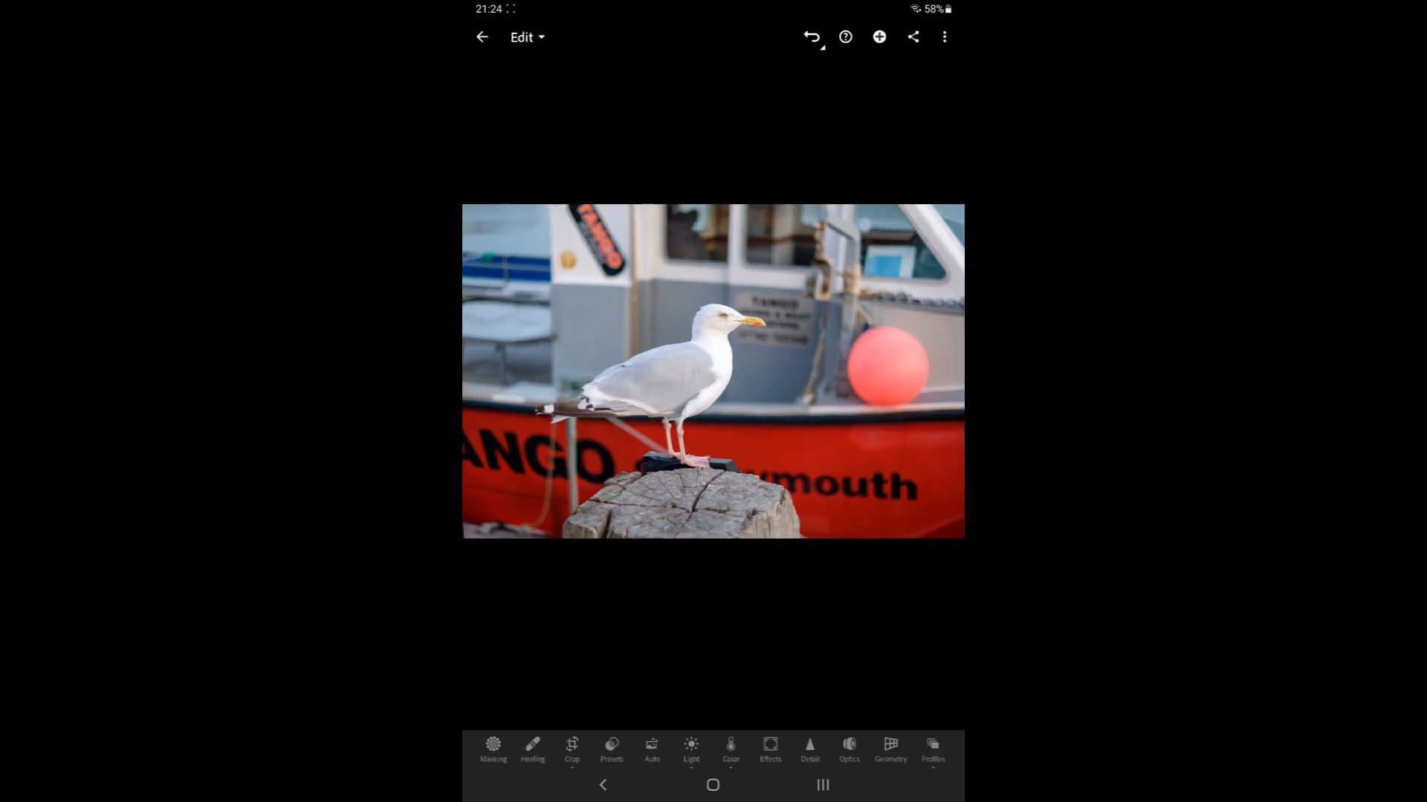
Recrop the seagull photo, enlarging the crop frame and repositioning the image, and confirm the crop
click(572, 749)
click(610, 749)
click(713, 632)
drag(713, 375, 747, 362)
drag(935, 196, 959, 178)
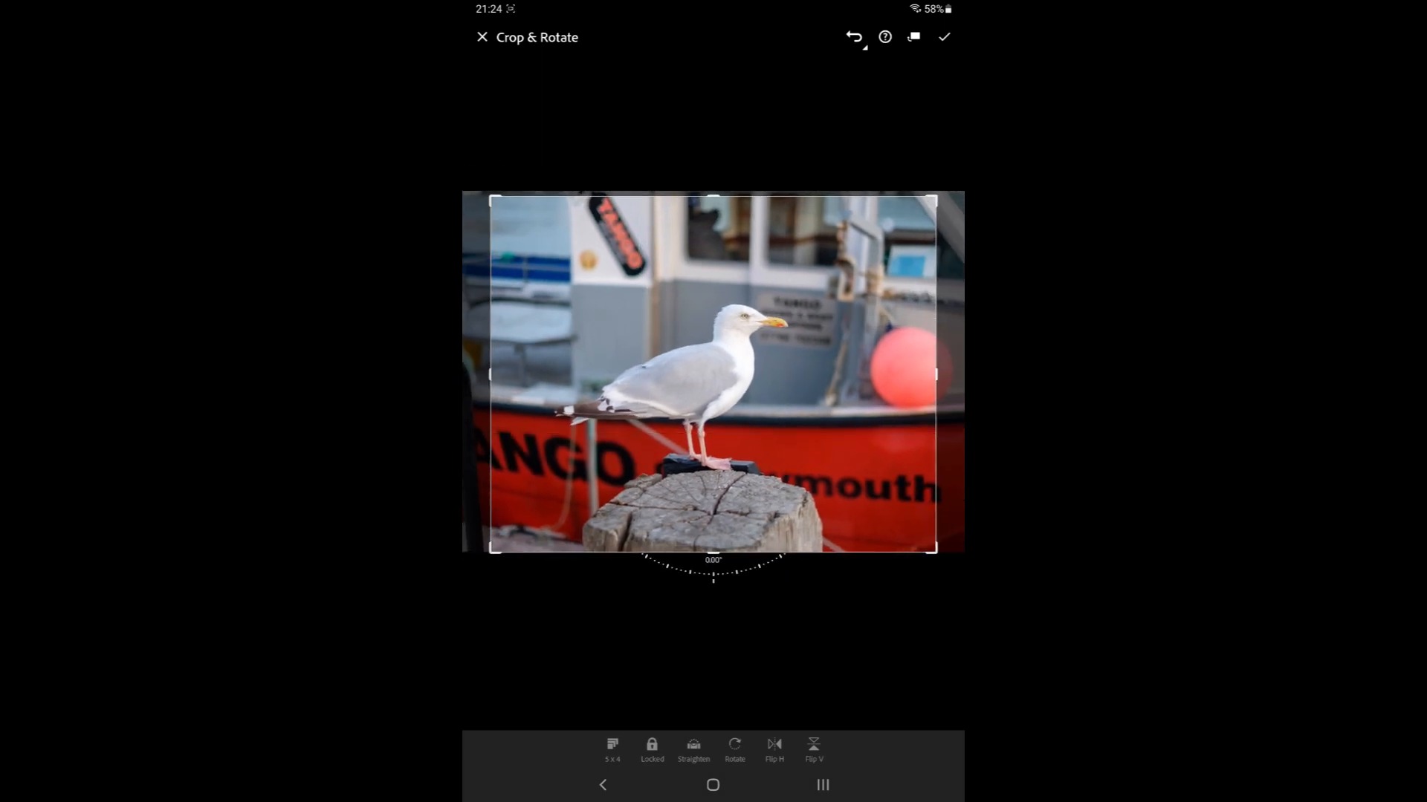
drag(713, 375, 699, 374)
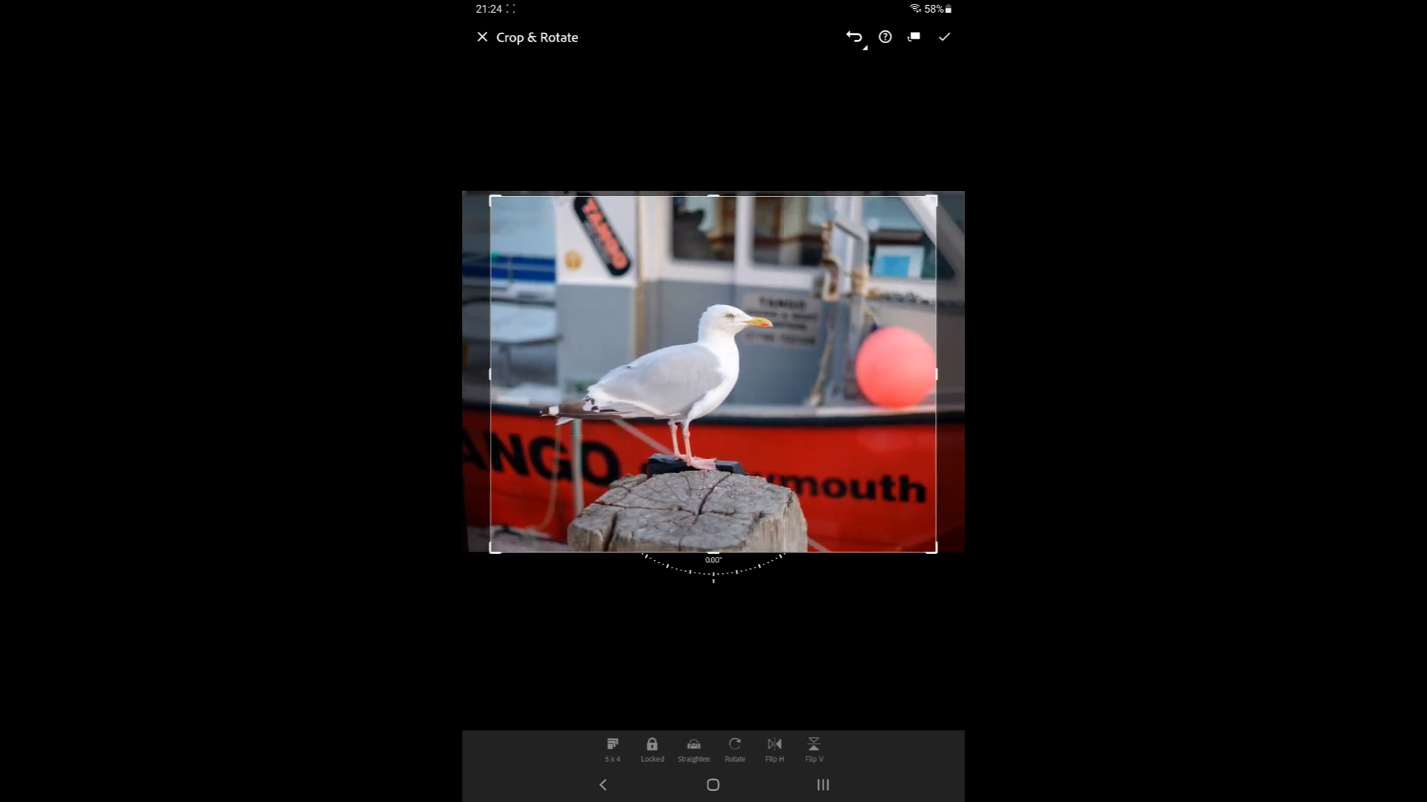
click(943, 36)
Adjust two Light sliders for the seagull photo and review the Color and Light settings
click(691, 749)
drag(550, 691, 552, 697)
drag(812, 684, 754, 681)
click(732, 749)
scroll(713, 647, down, 1)
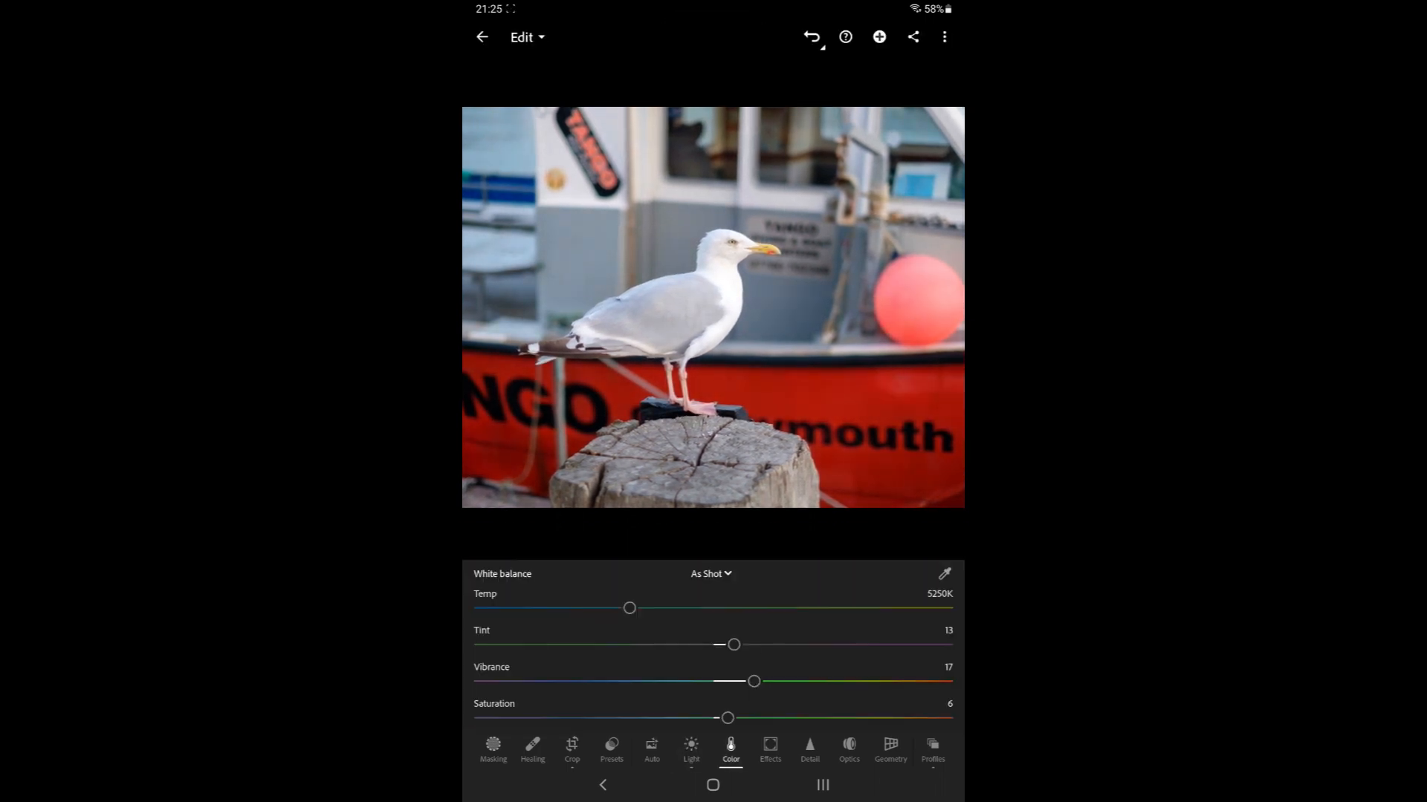
click(691, 749)
scroll(713, 646, down, 1)
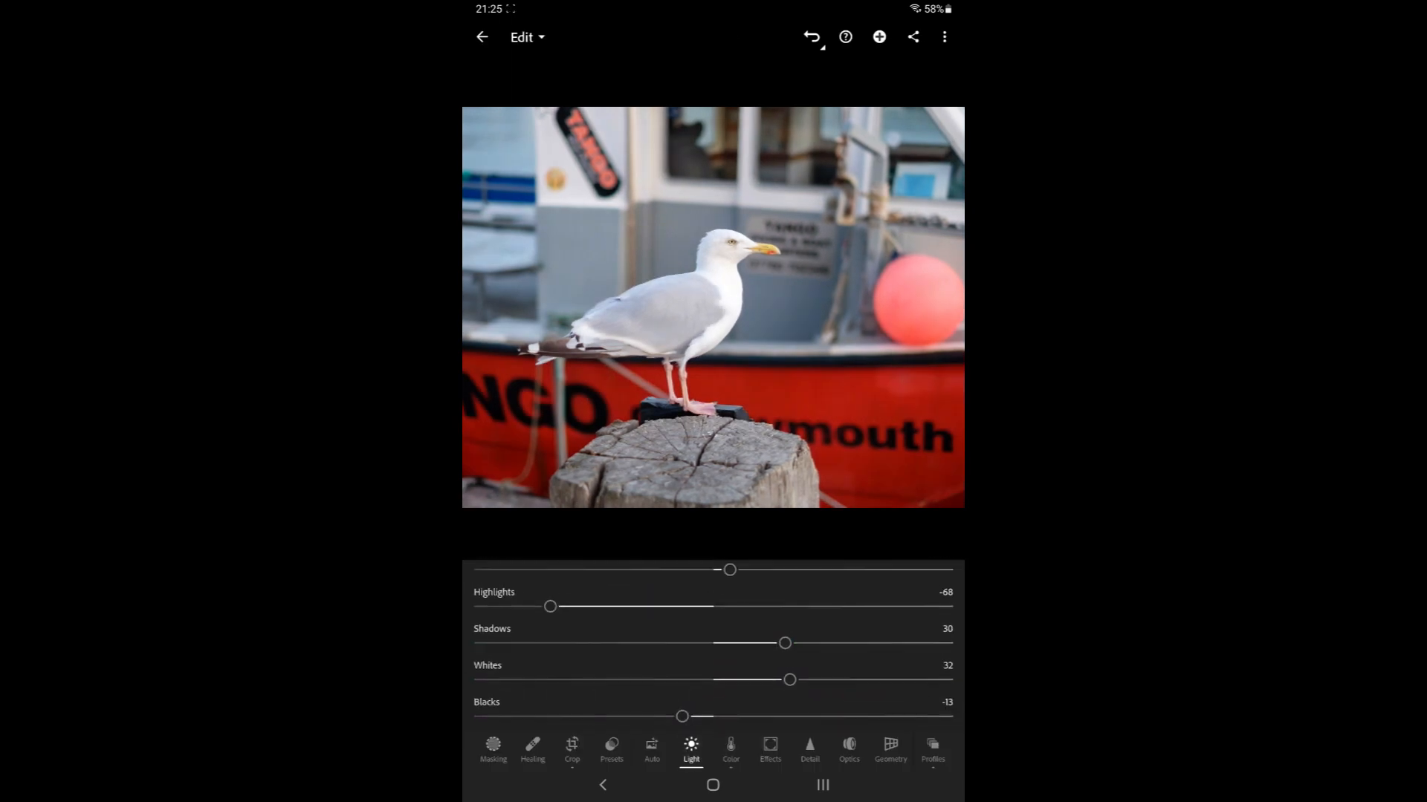
scroll(713, 646, up, 1)
Change the seagull photo's crop aspect ratio to 4 x 3 and confirm
click(572, 749)
click(612, 749)
click(595, 580)
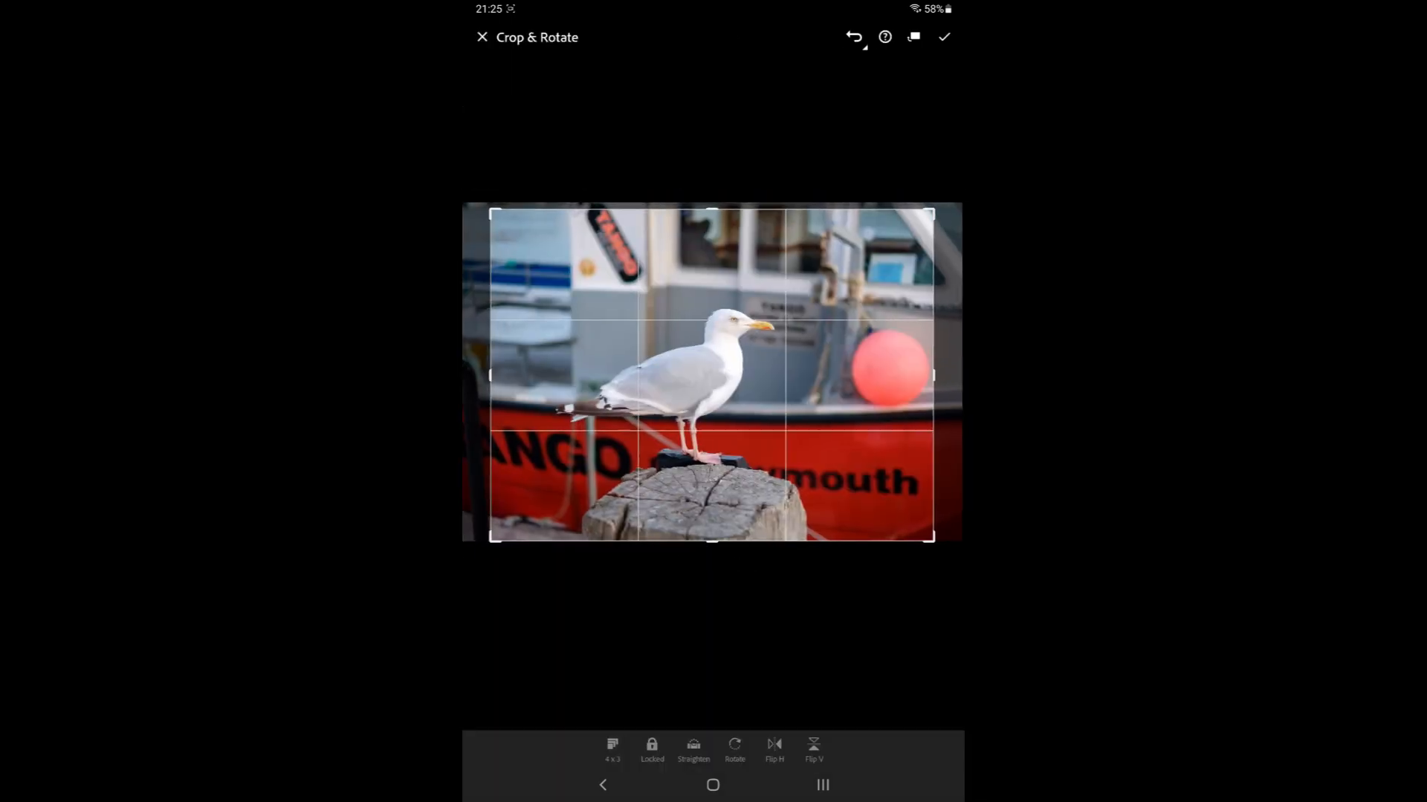
click(944, 36)
Switch to the Info view to review the seagull photo's metadata
click(527, 36)
click(521, 67)
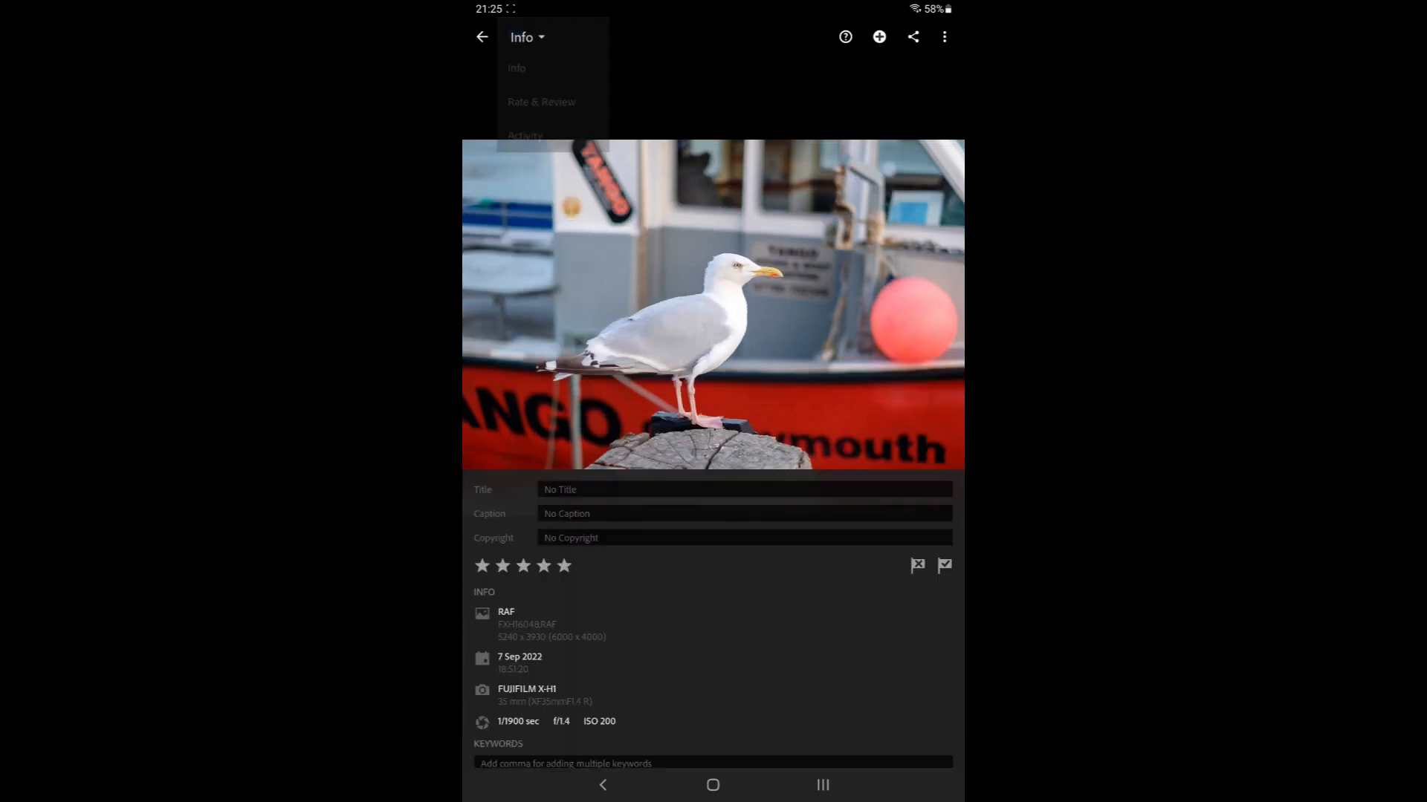
scroll(713, 372, down, 2)
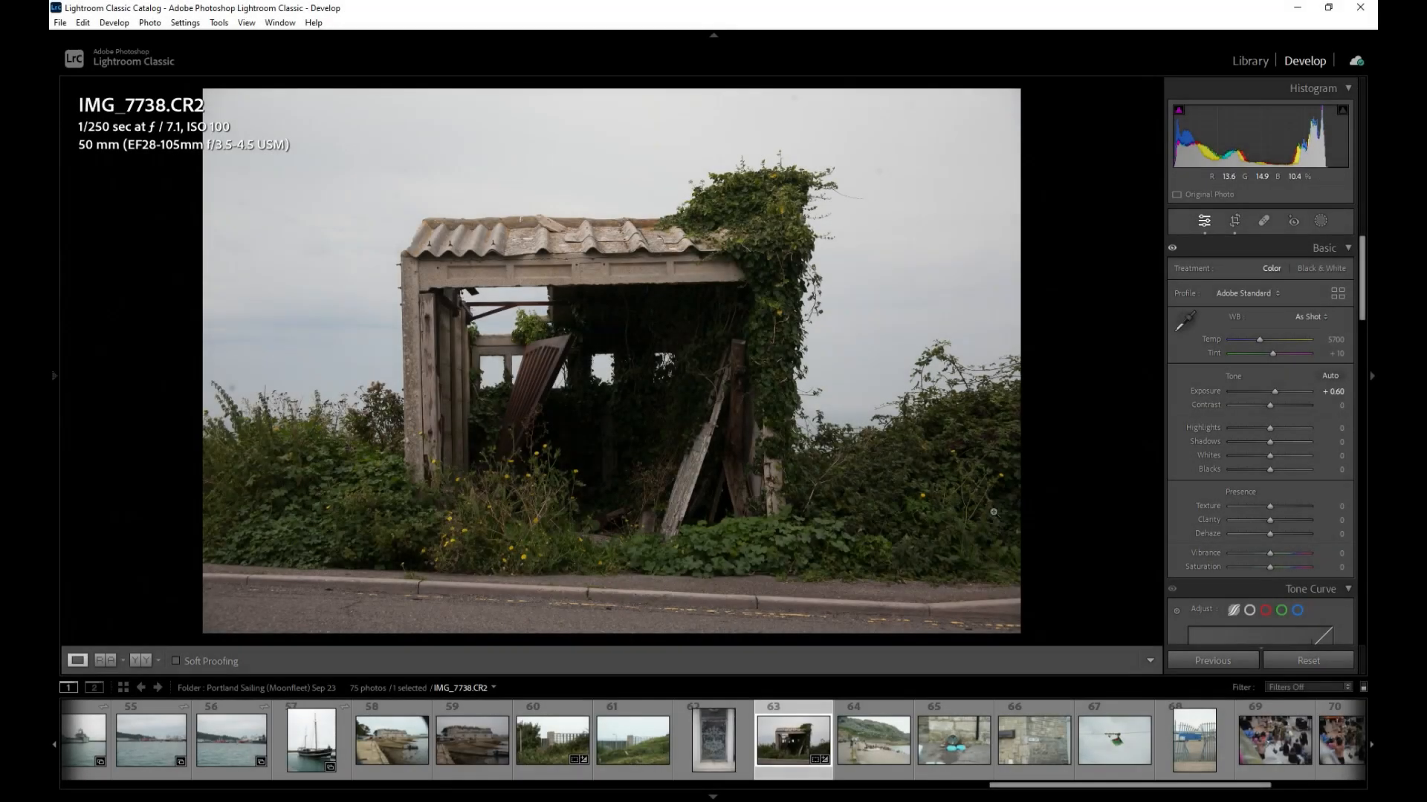
Adjust the exposure and tone of the ruined hut photo in the Basic panel
key(r)
drag(1268, 311, 1270, 309)
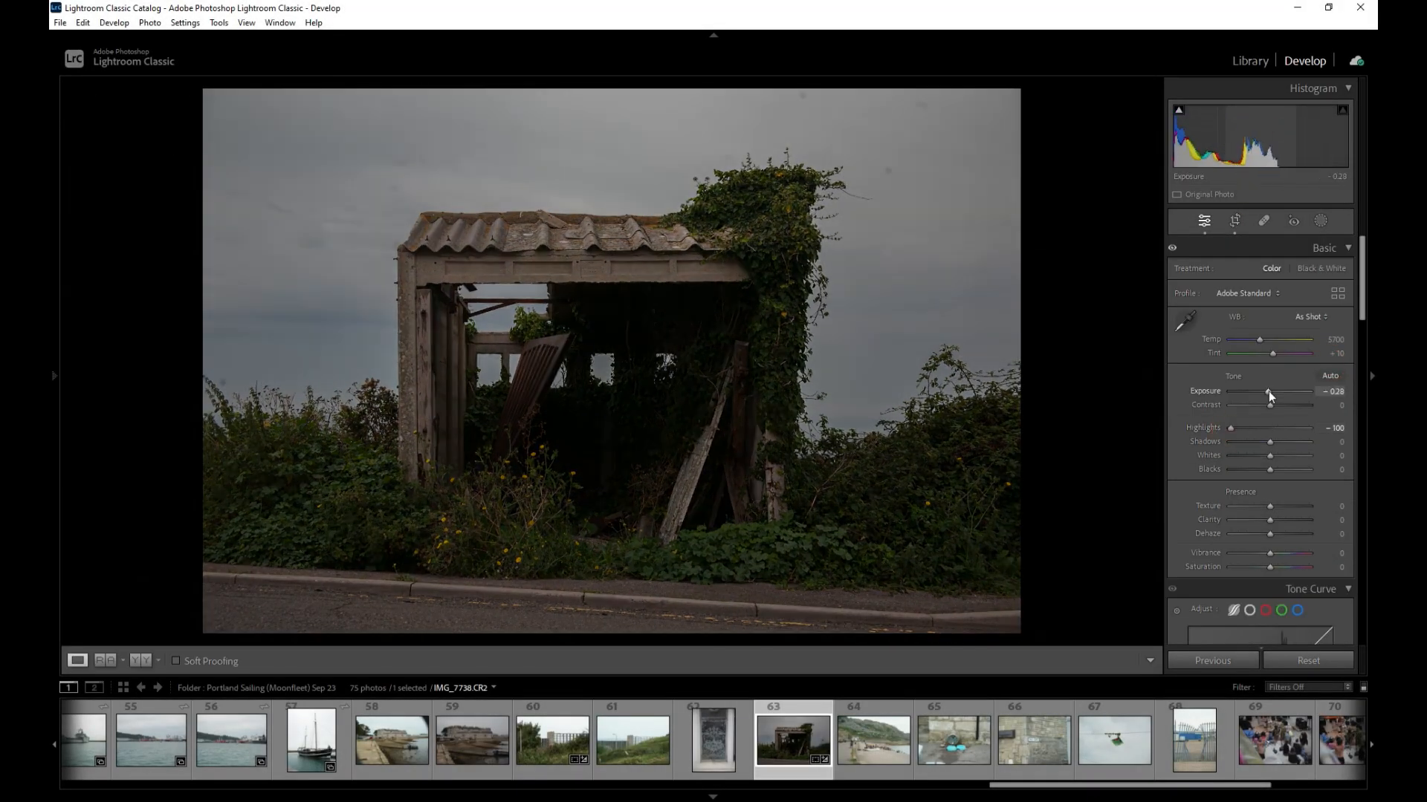
key(r)
drag(1268, 311, 1265, 314)
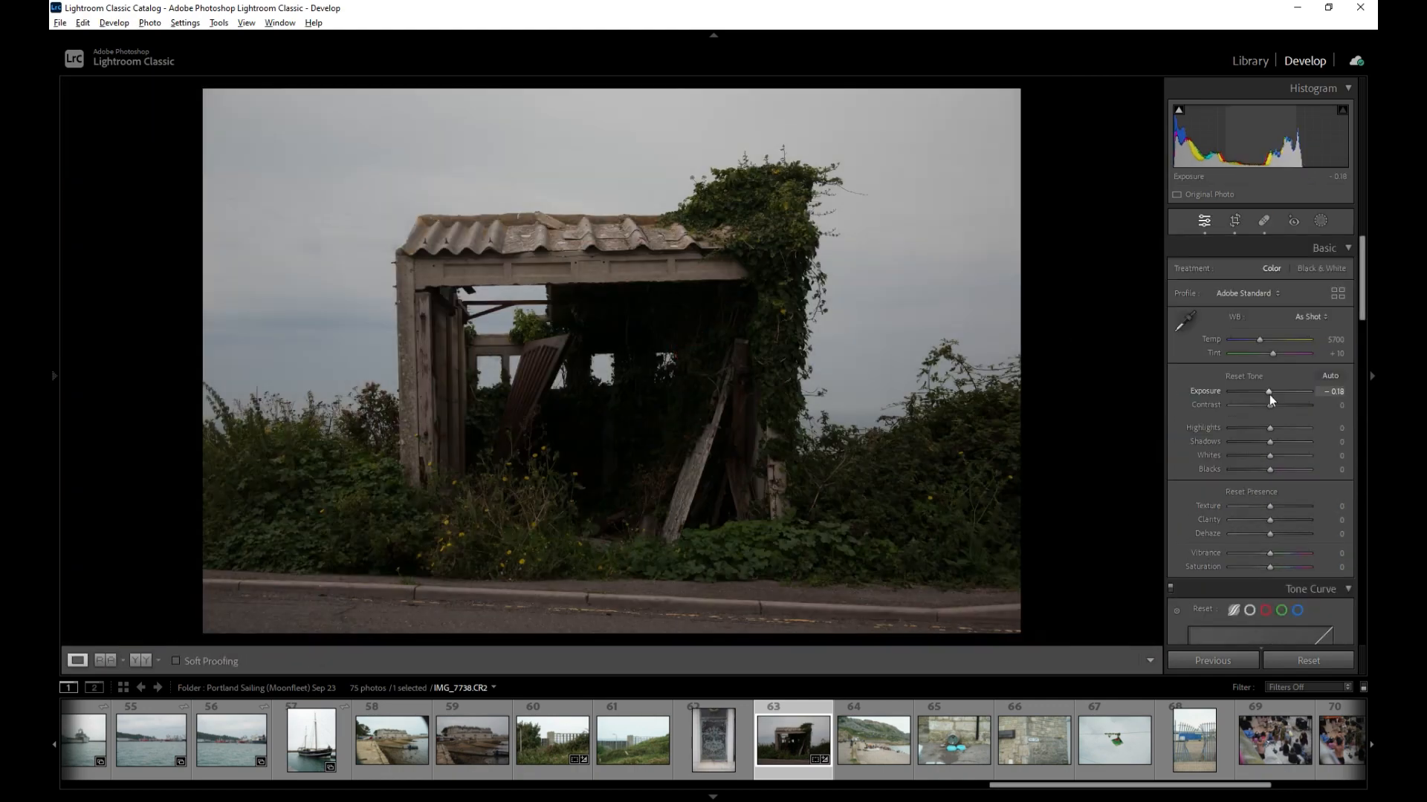
click(1328, 318)
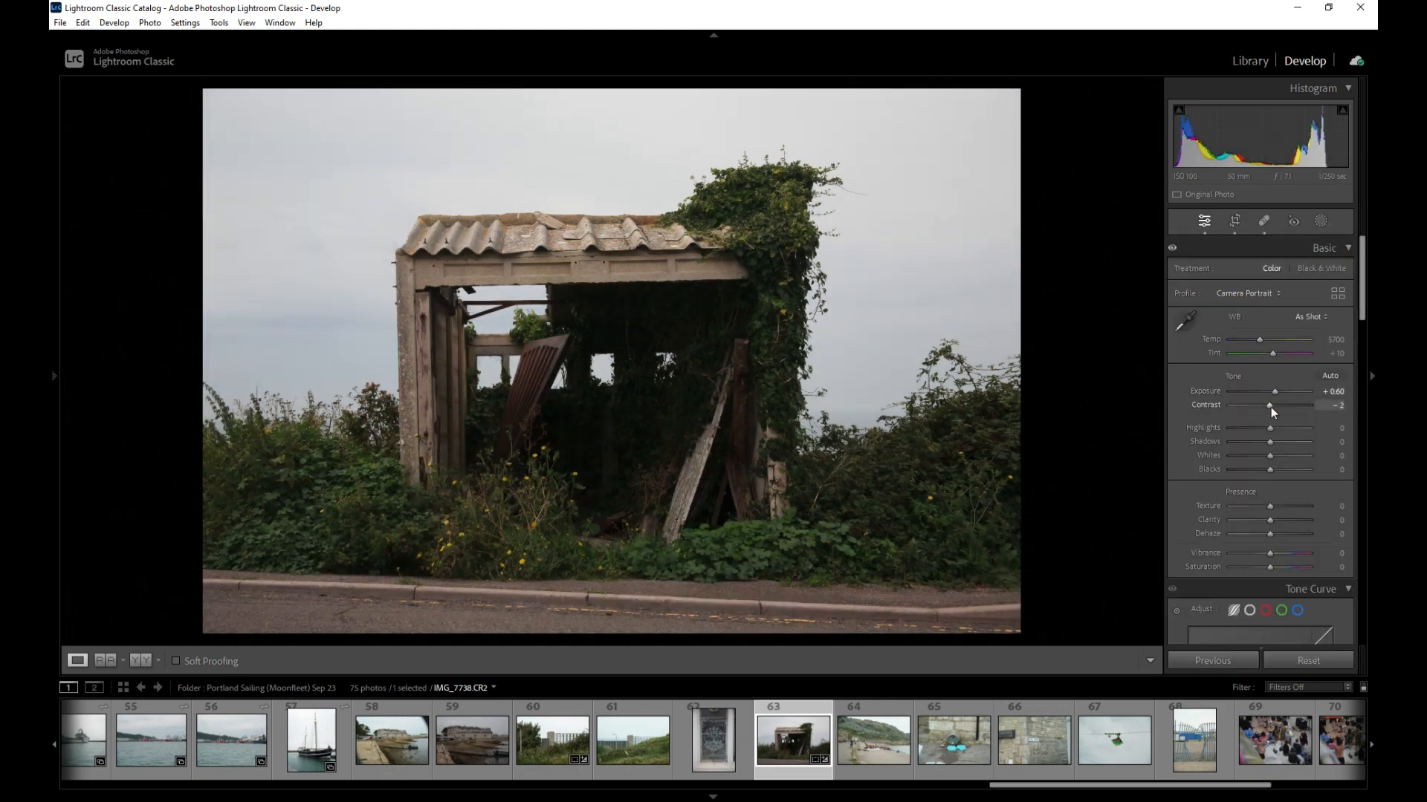
Add a Select Sky mask to the hut photo
click(1204, 351)
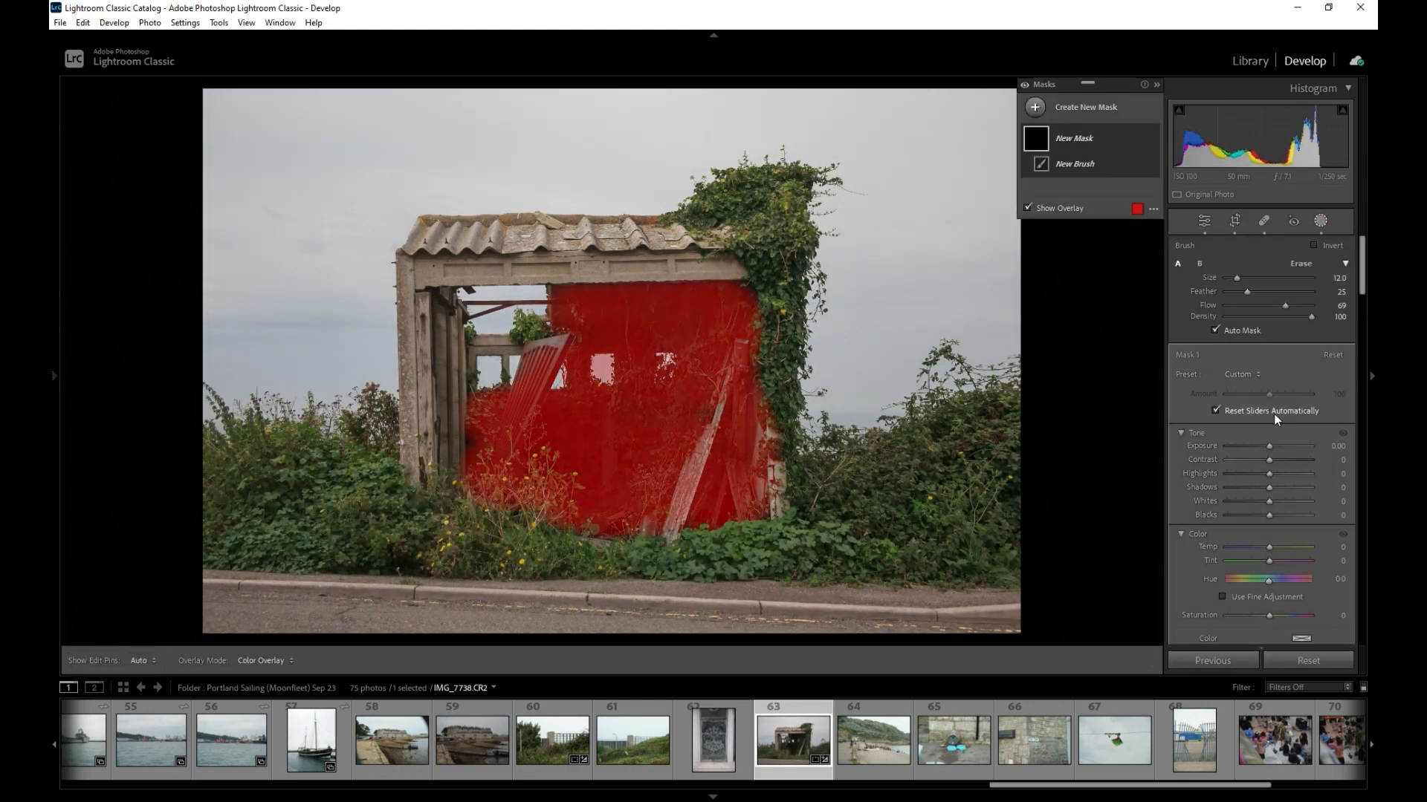
click(1269, 516)
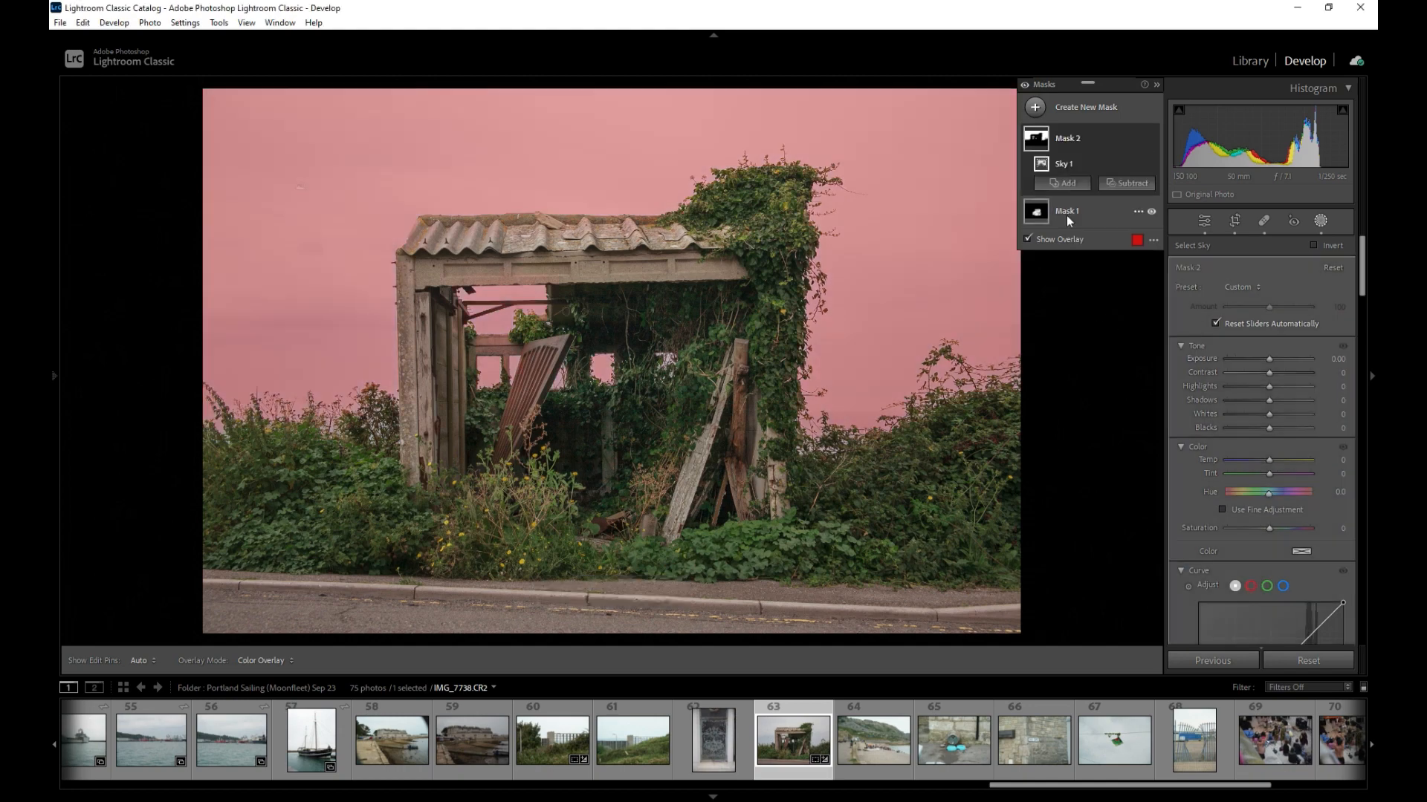
click(1268, 400)
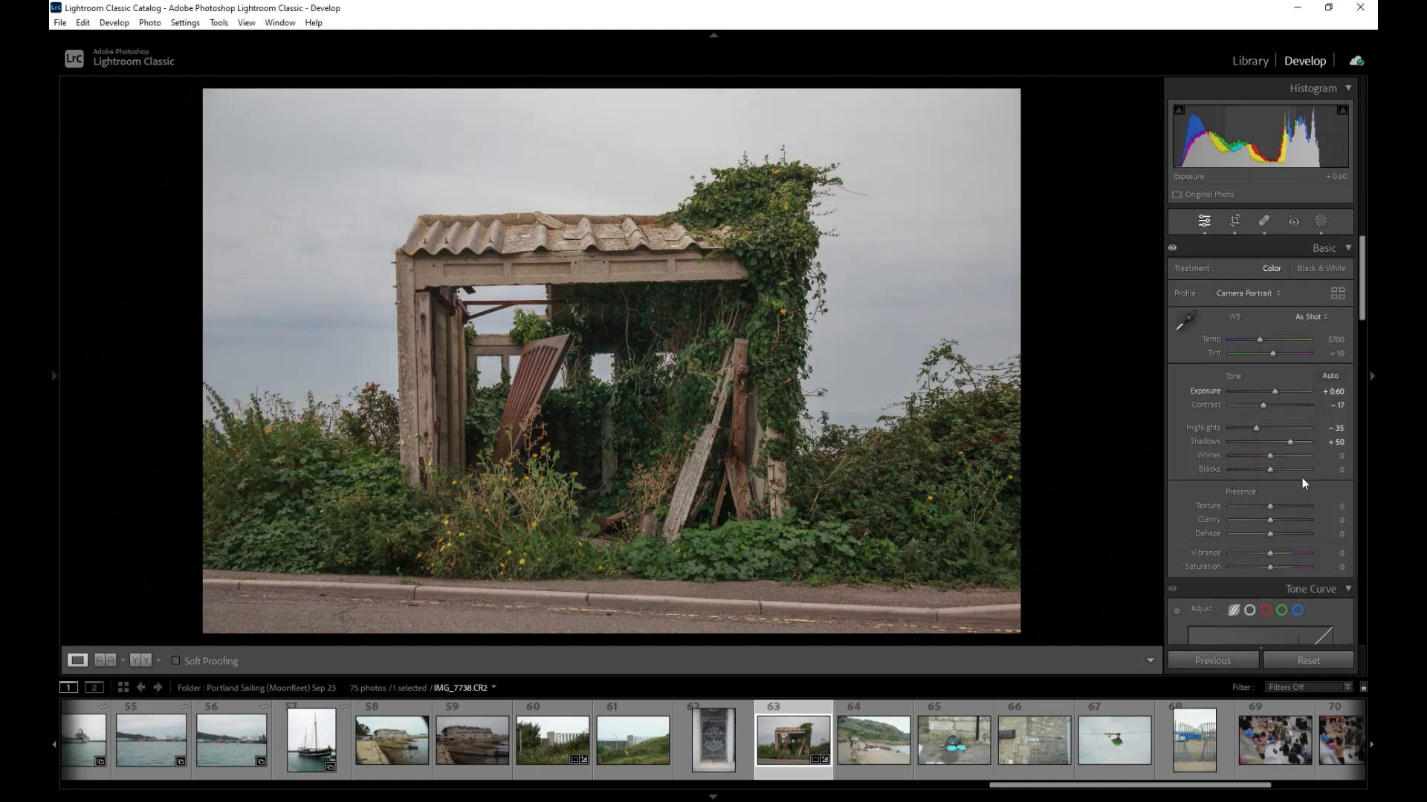
Adjust Texture and scroll down to the Lens Corrections and Transform panels
click(1264, 503)
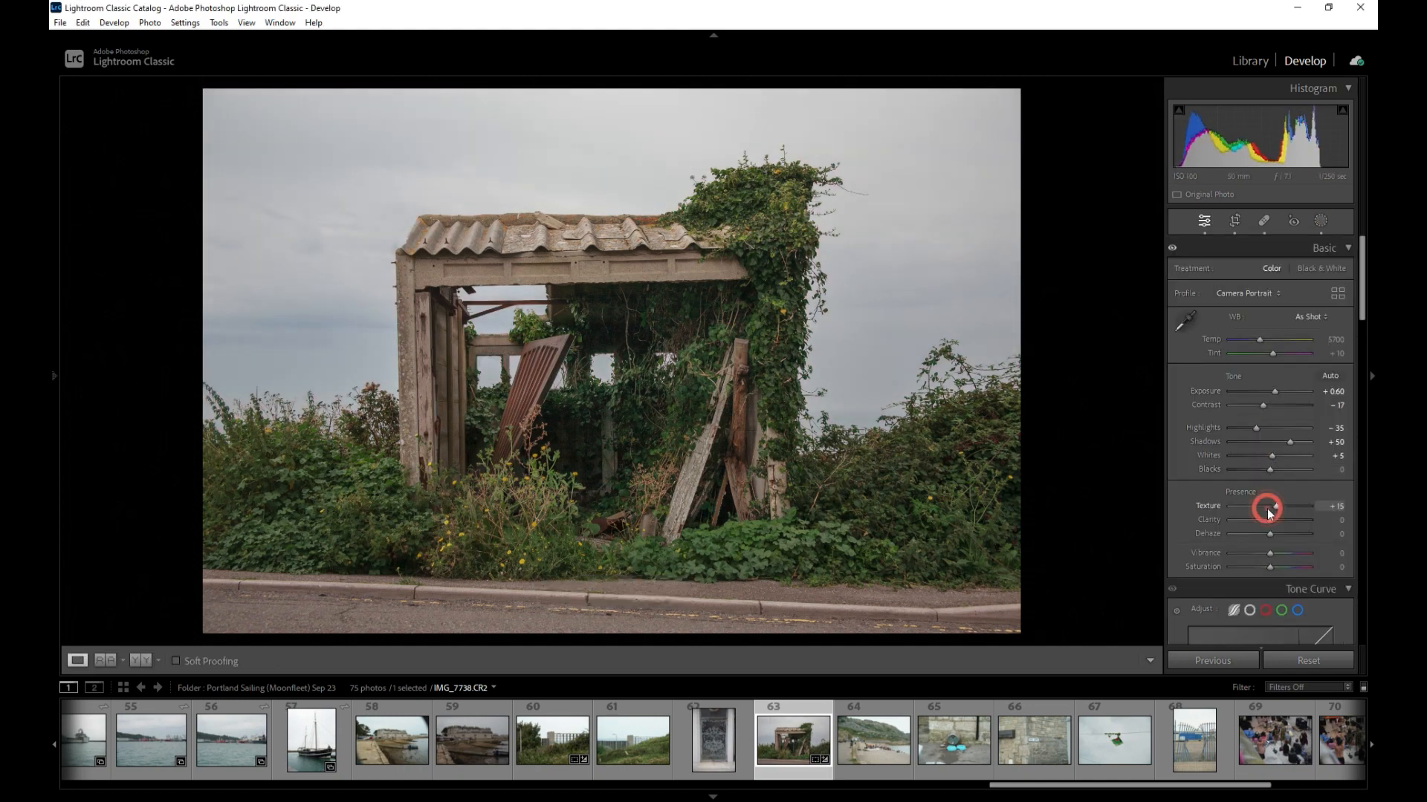
scroll(1271, 391, down, 10)
alt+click(1246, 443)
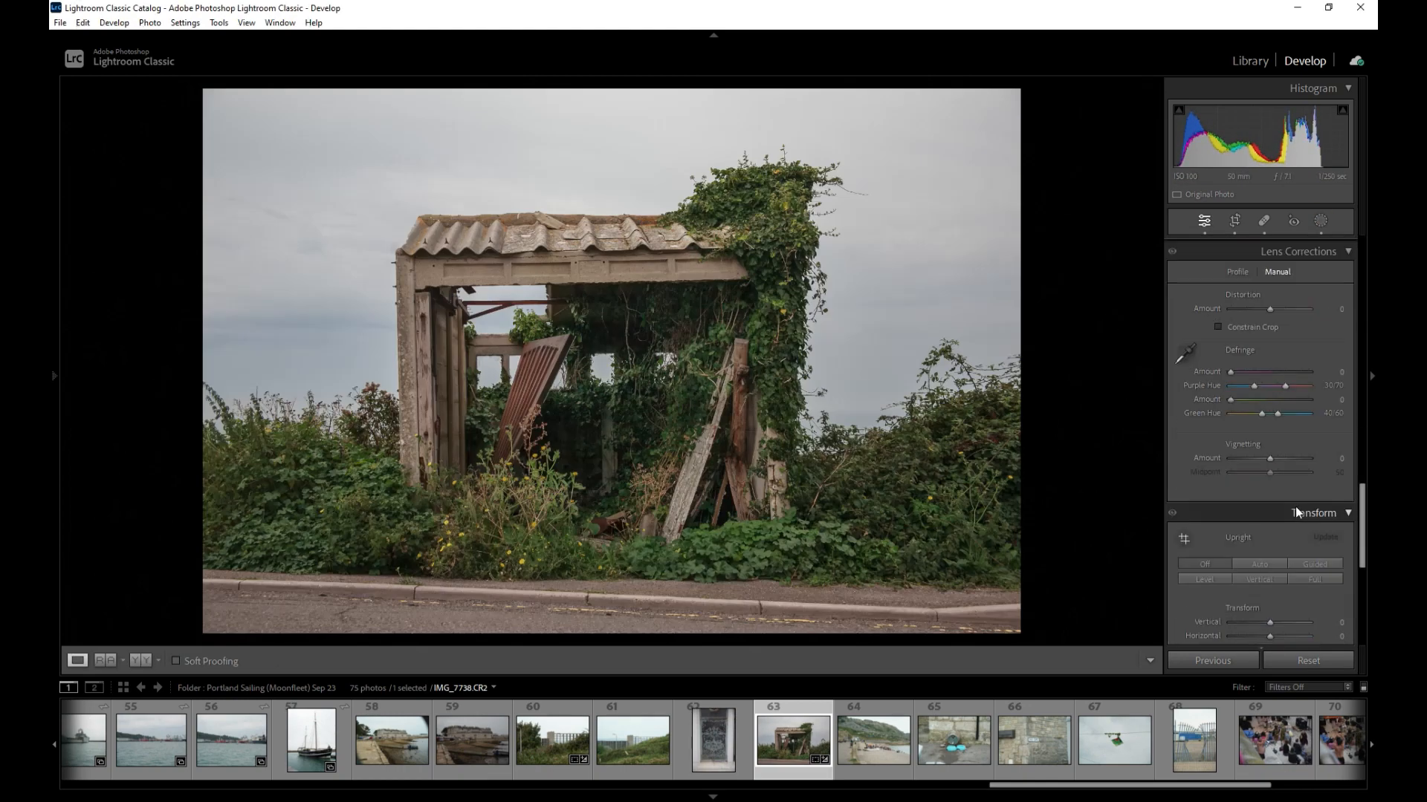
Open the hut photo in Silver Efex Pro 2 and apply the 000 Neutral preset
right_click(791, 304)
click(988, 415)
click(130, 256)
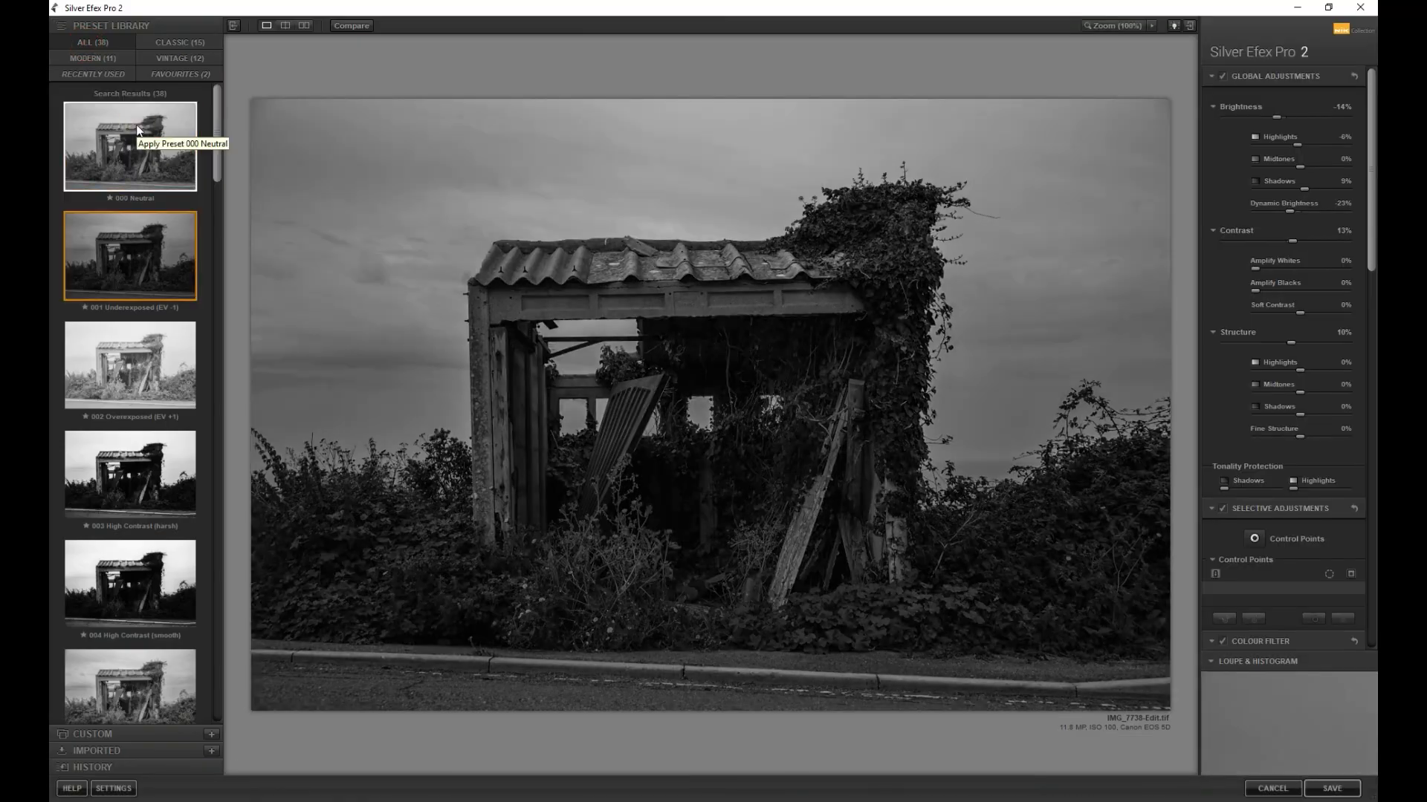
Try out various black-and-white presets while scrolling through the preset library
click(130, 680)
scroll(130, 520, down, 4)
click(103, 691)
scroll(130, 661, down, 4)
click(149, 646)
scroll(141, 659, down, 1)
click(141, 660)
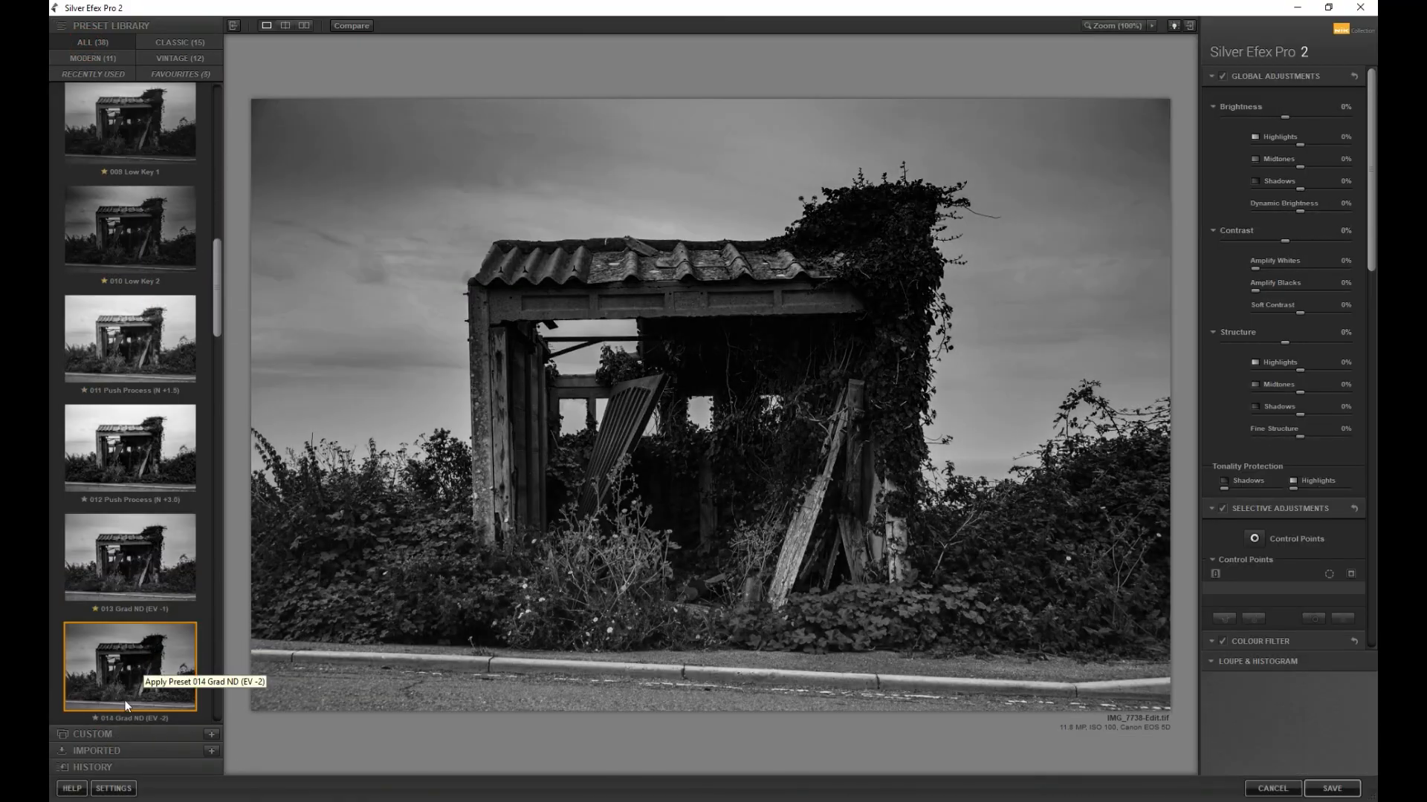
scroll(158, 657, down, 7)
click(158, 658)
scroll(158, 657, down, 6)
click(158, 656)
scroll(158, 658, down, 1)
scroll(149, 653, down, 2)
click(149, 653)
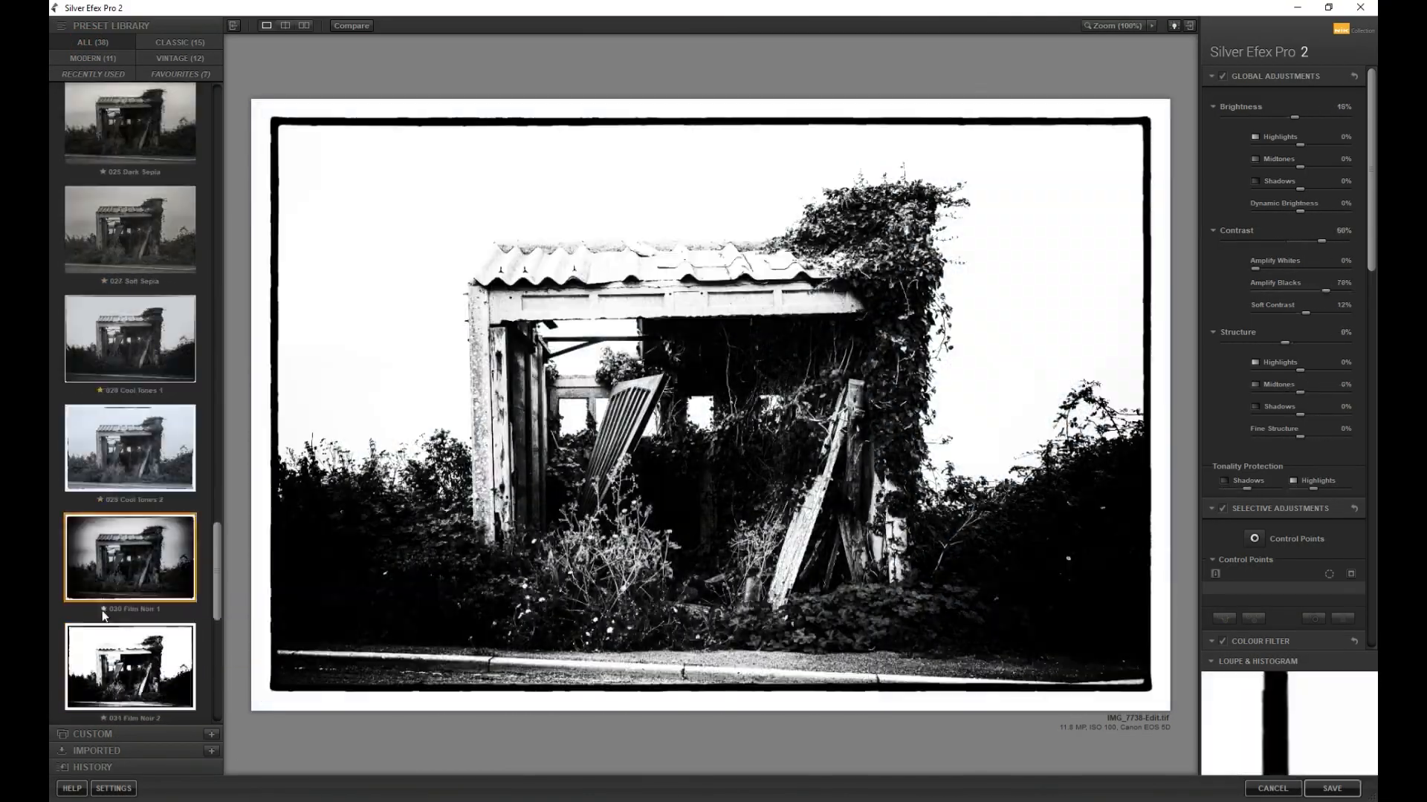
scroll(149, 647, down, 2)
click(103, 609)
click(158, 654)
scroll(159, 653, down, 4)
click(158, 651)
Open the Favourites presets and remove unwanted presets from the favourites
click(181, 73)
click(136, 257)
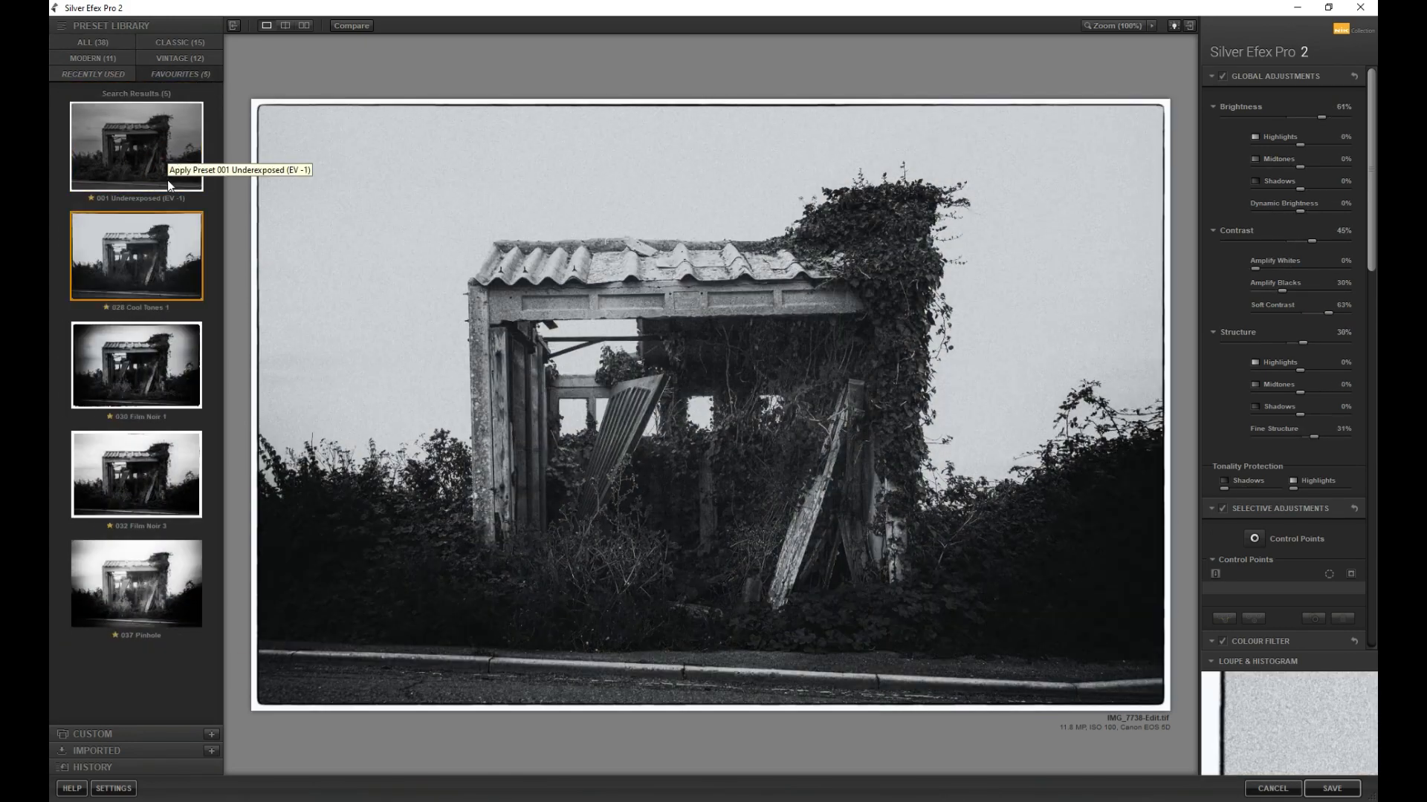
click(136, 364)
click(110, 417)
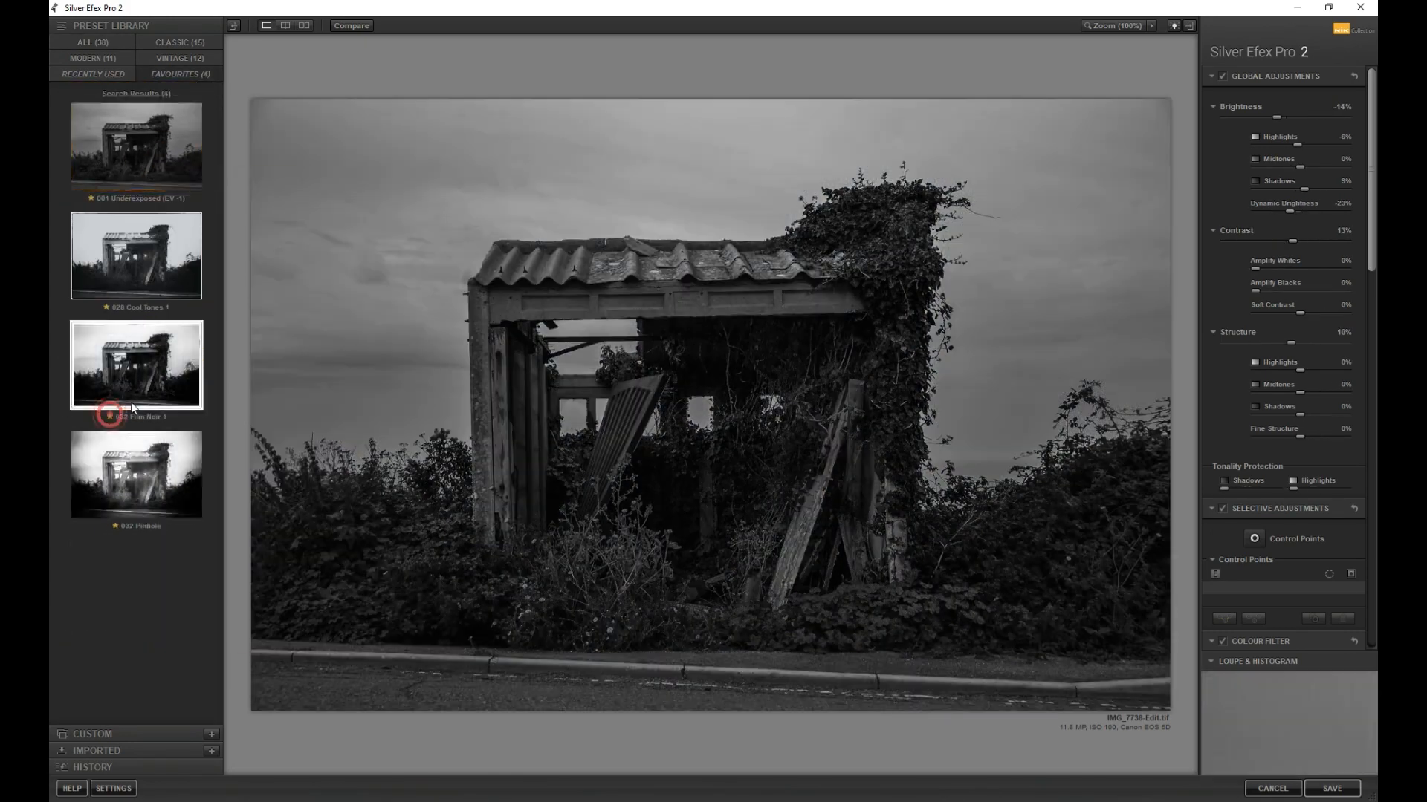
click(110, 416)
click(110, 416)
Choose a colour filter and set the film type to Fuji Neopan ACROS 100
click(105, 307)
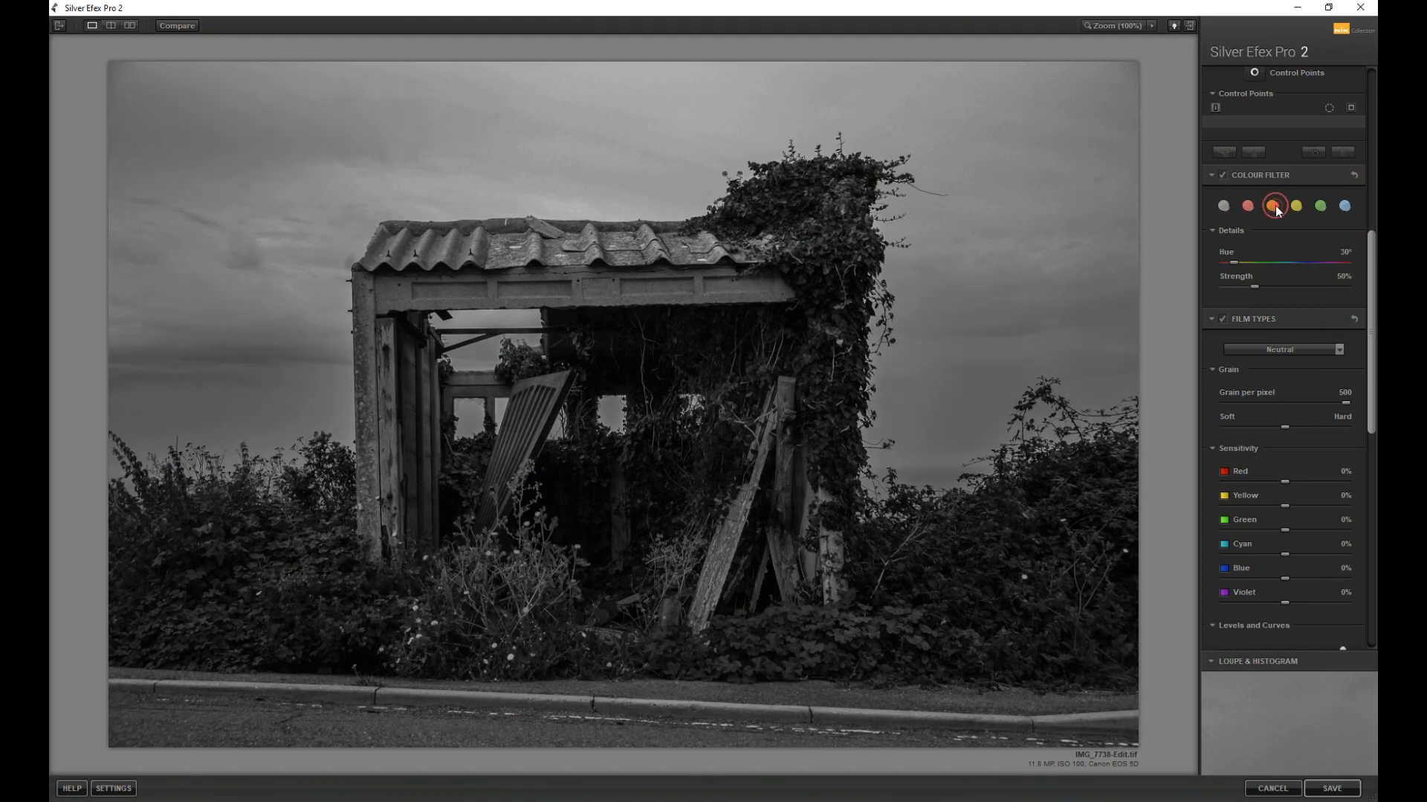
scroll(1281, 293, down, 2)
click(1280, 243)
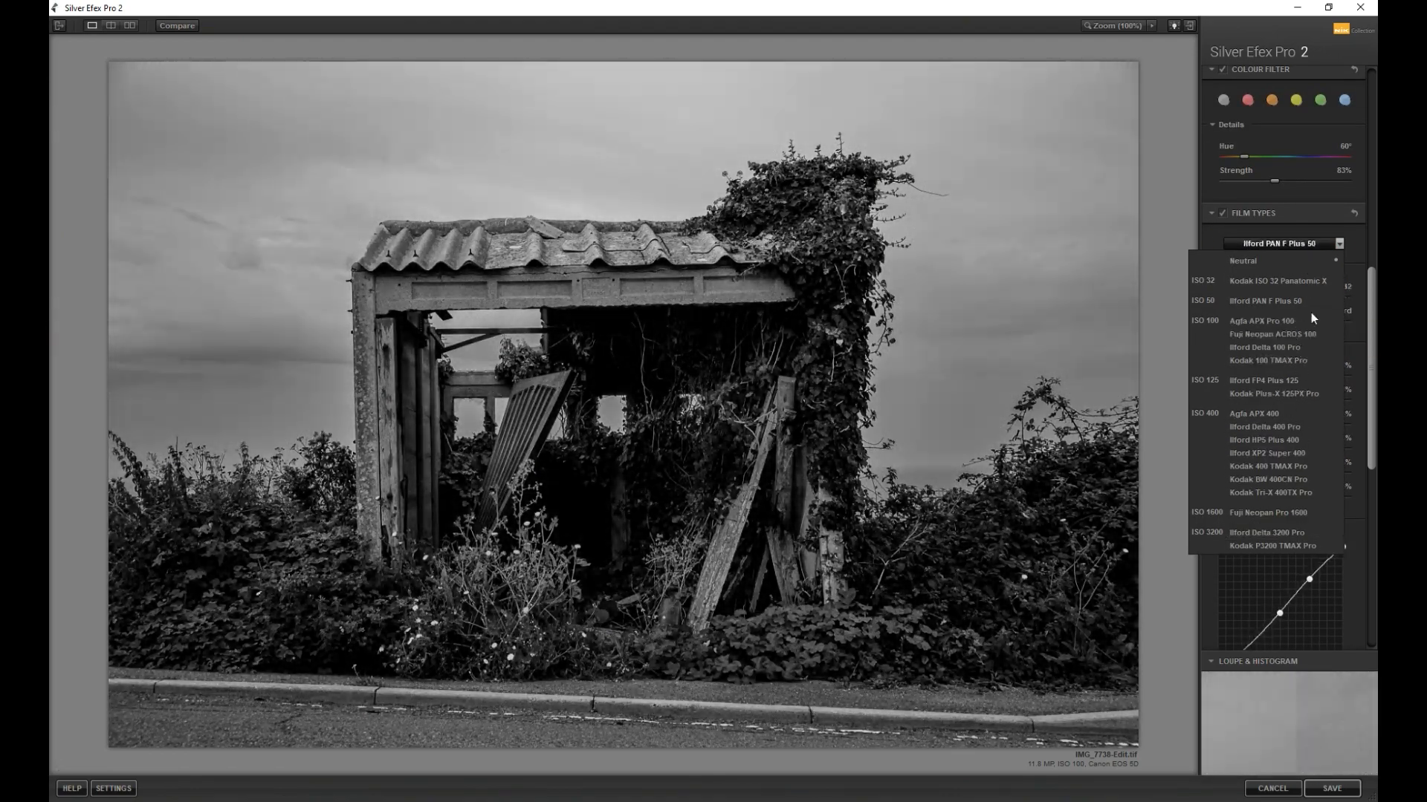
click(1309, 318)
Review the Silver Efex Pro settings and save the black-and-white edit back to Lightroom
scroll(1285, 223, up, 5)
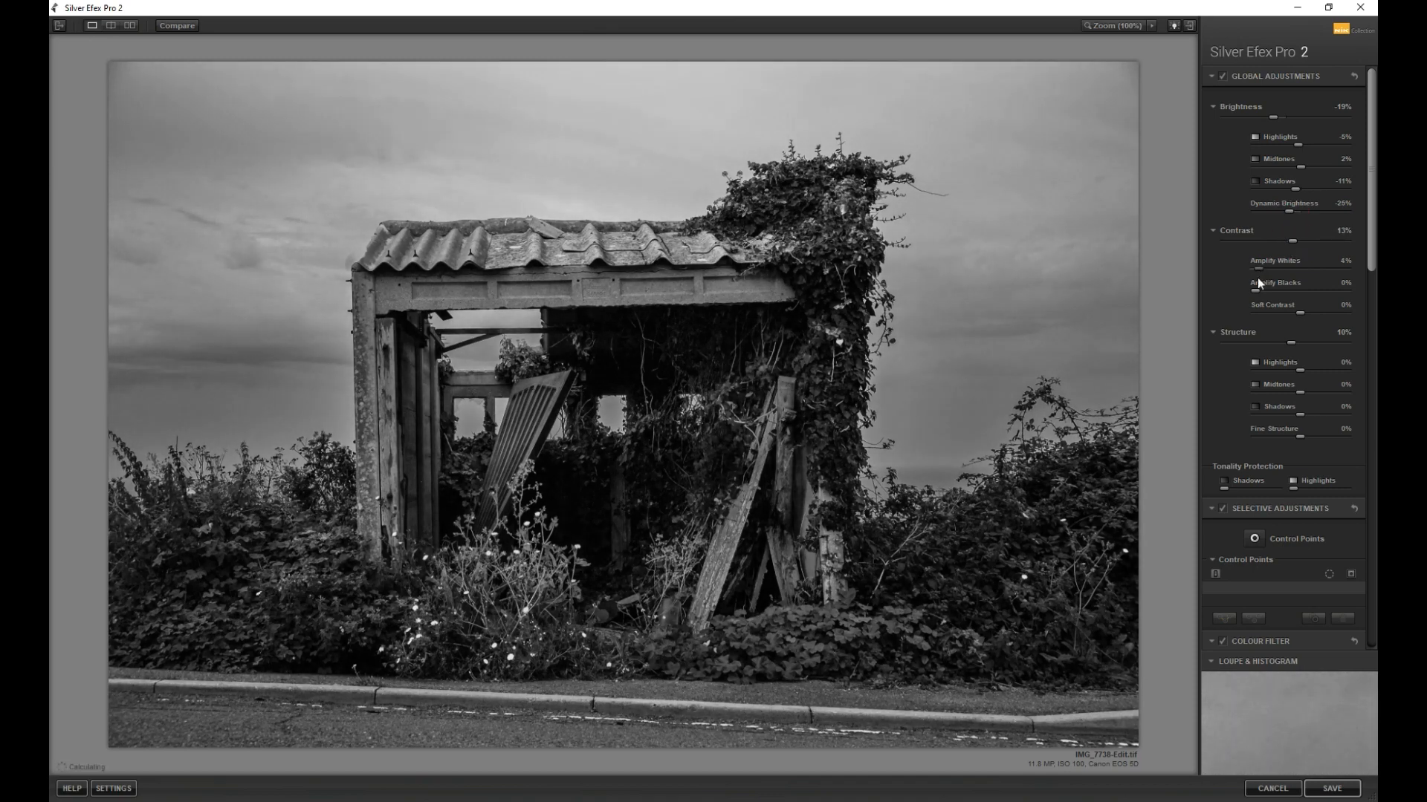
scroll(1301, 268, down, 5)
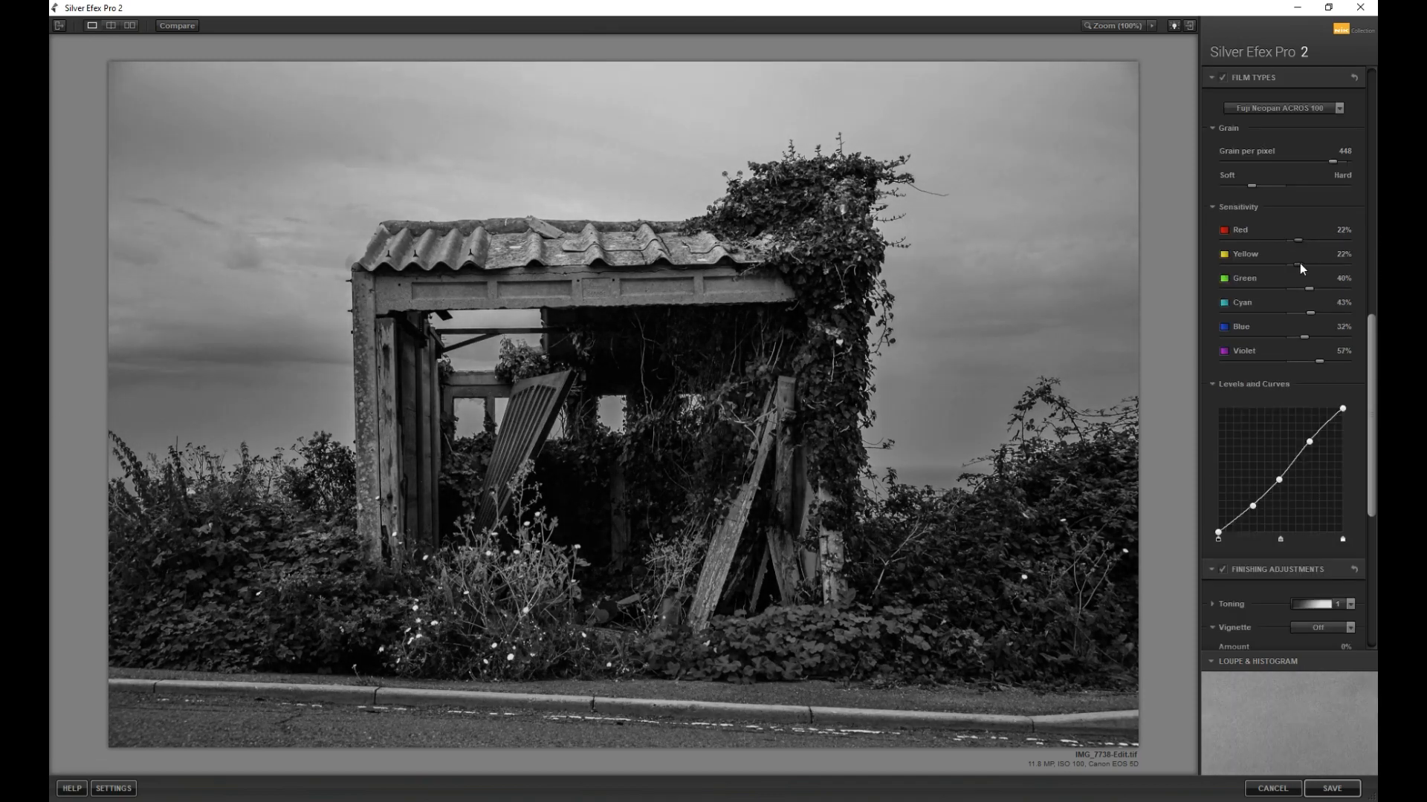
scroll(1320, 319, down, 5)
click(1234, 221)
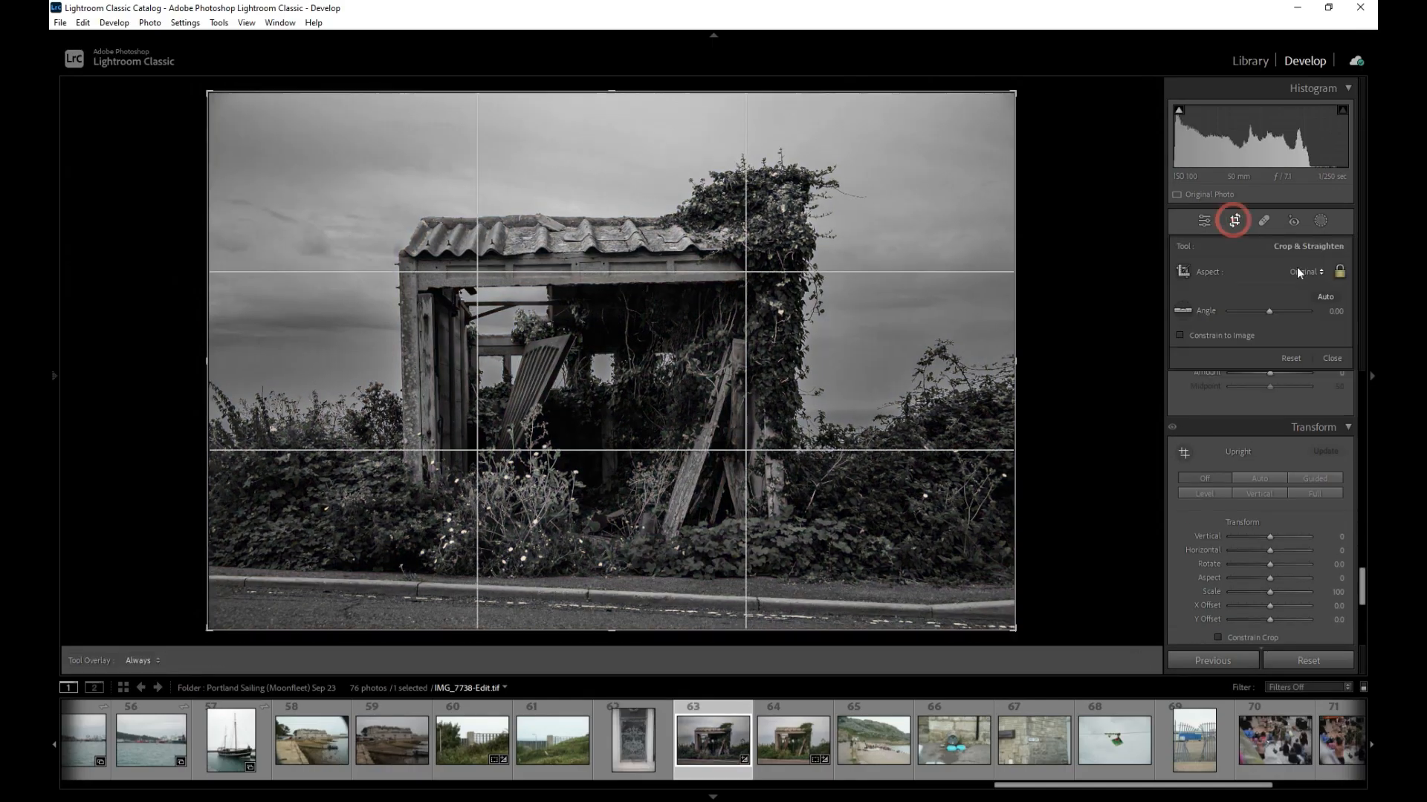
click(1267, 309)
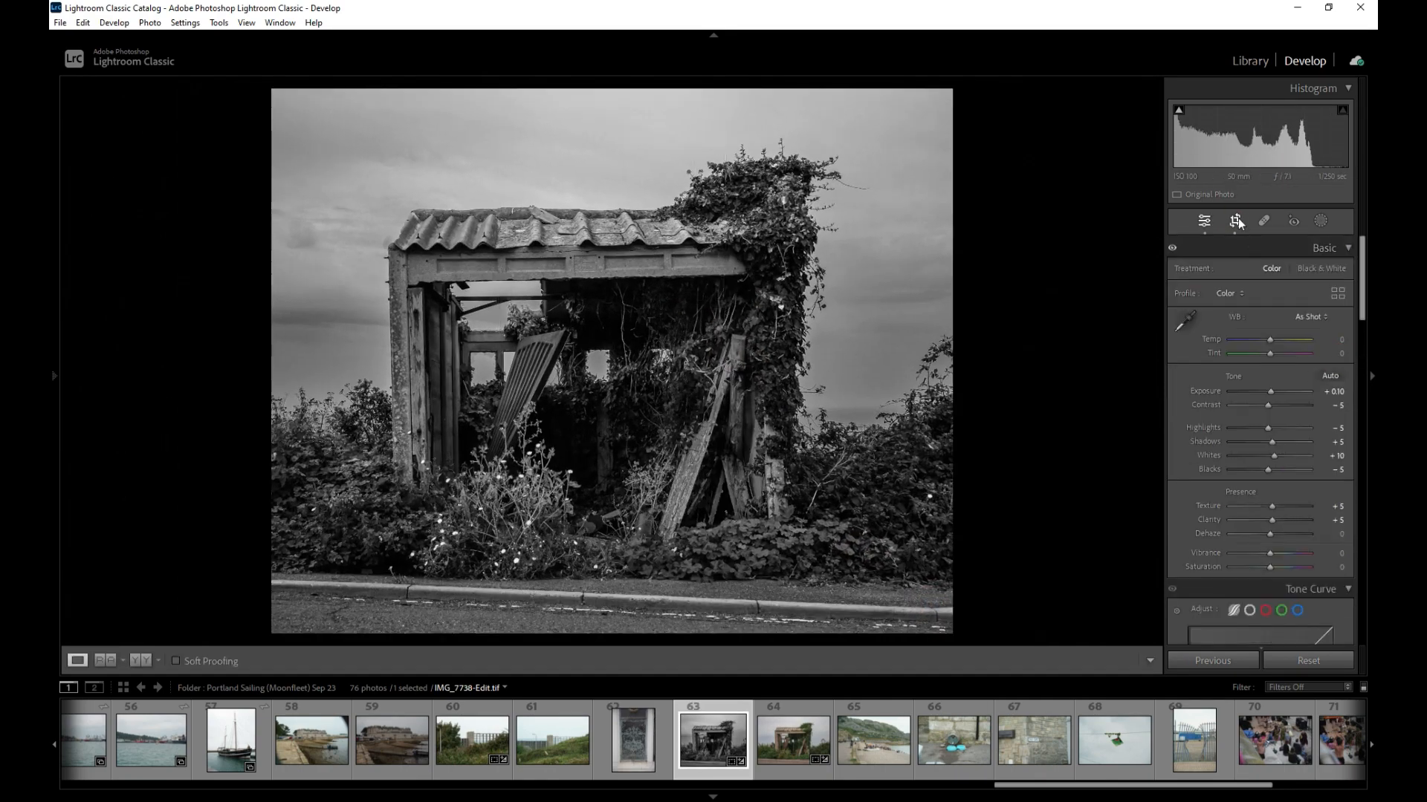
drag(1269, 311, 1267, 316)
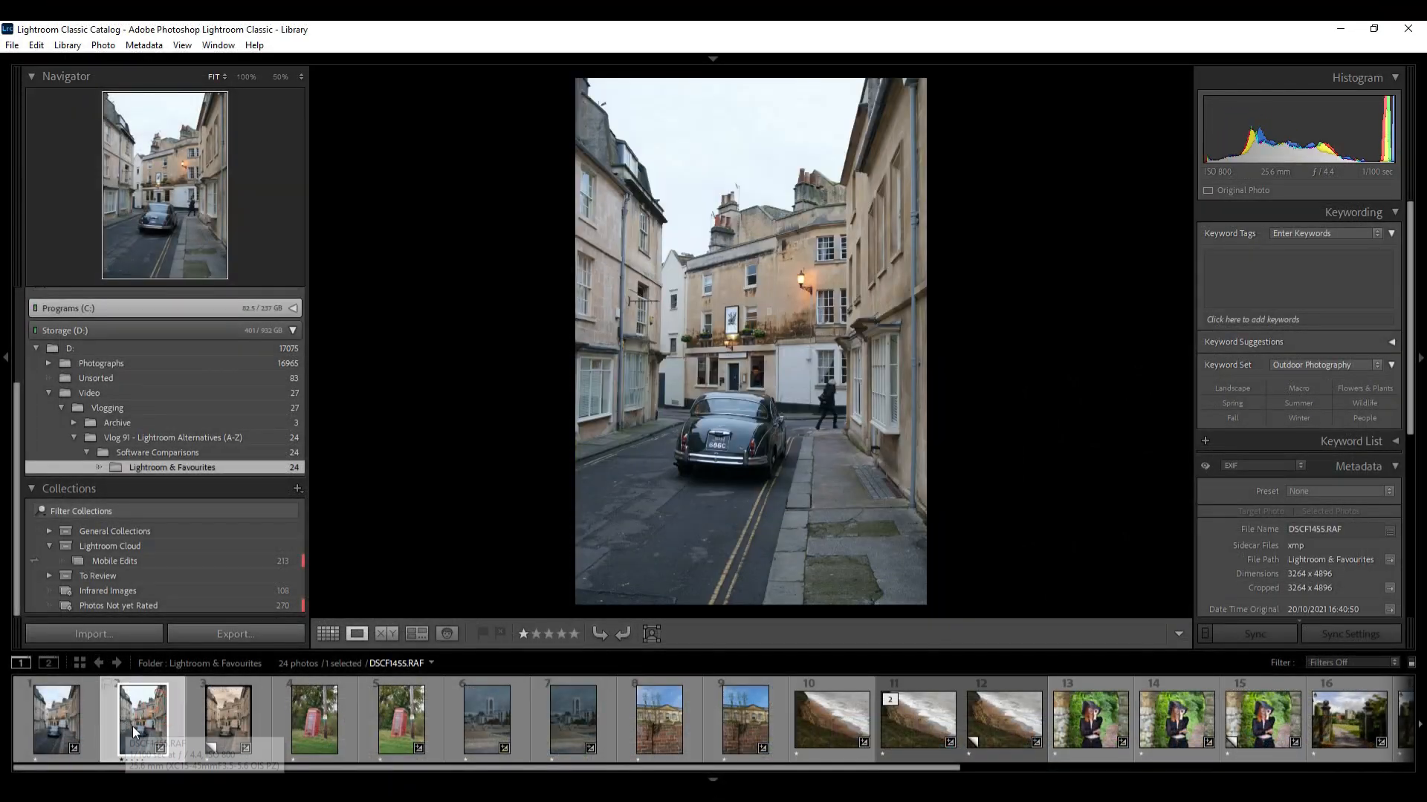
Create a virtual copy of the street photo with the classic car
right_click(141, 726)
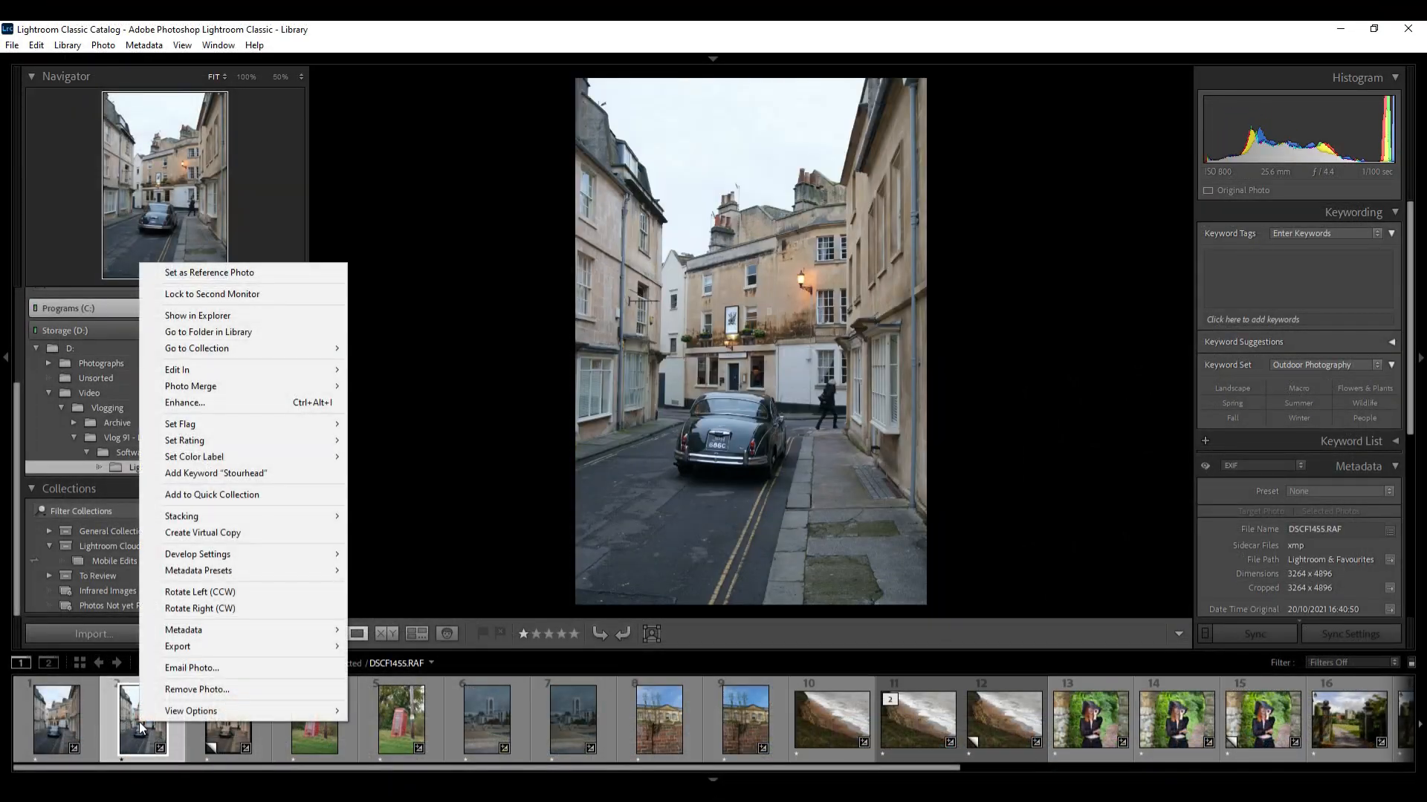
click(234, 533)
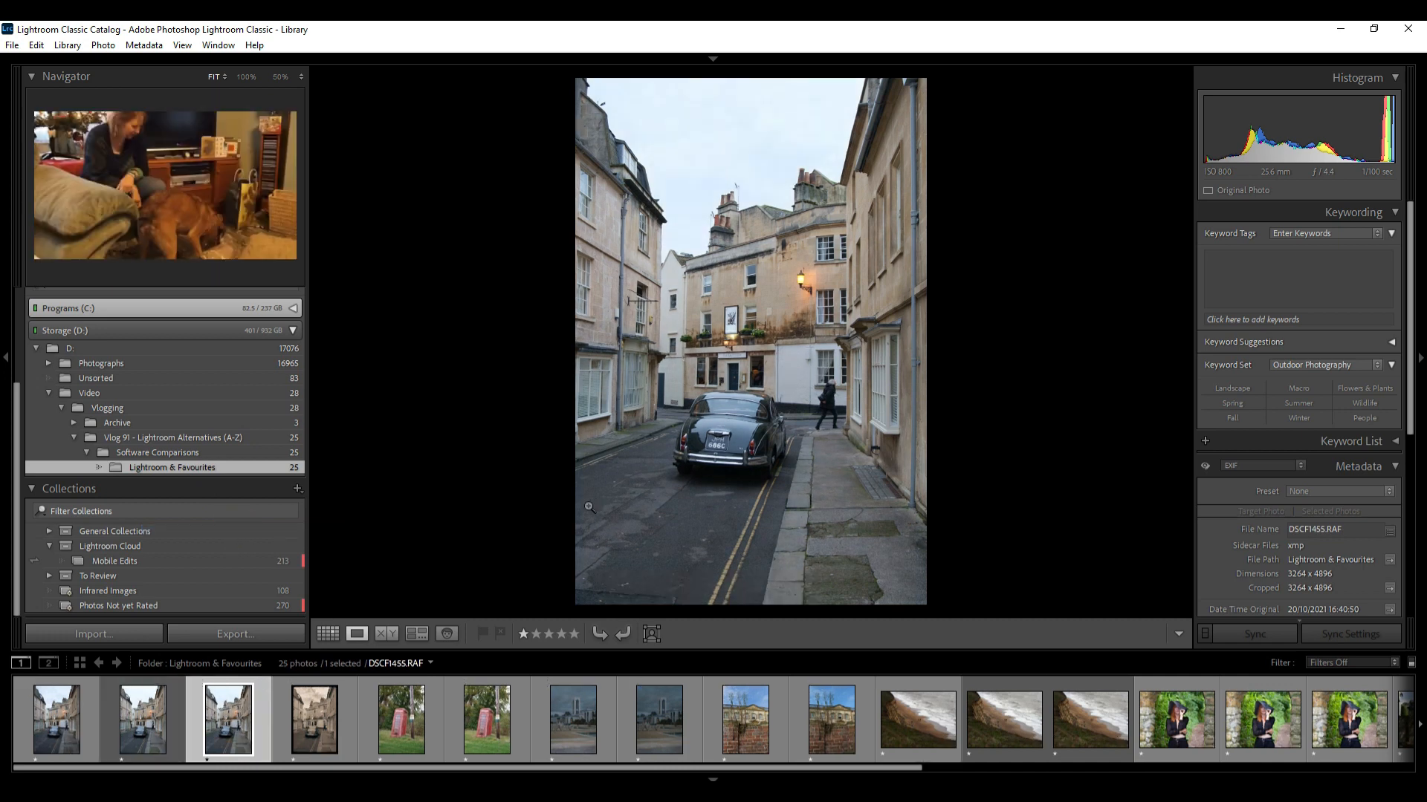
Select the original street photo in Develop and make another virtual copy of it
click(139, 718)
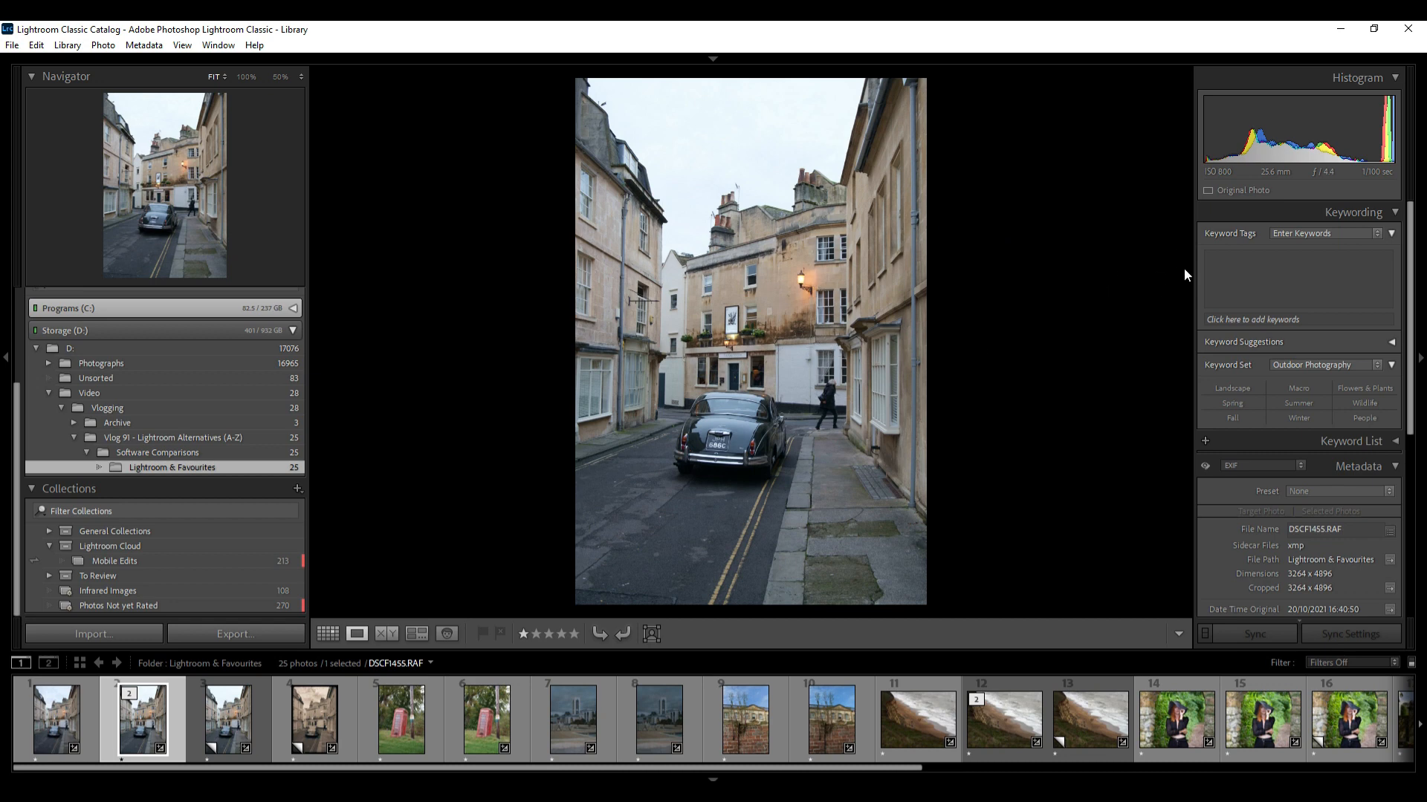
key(d)
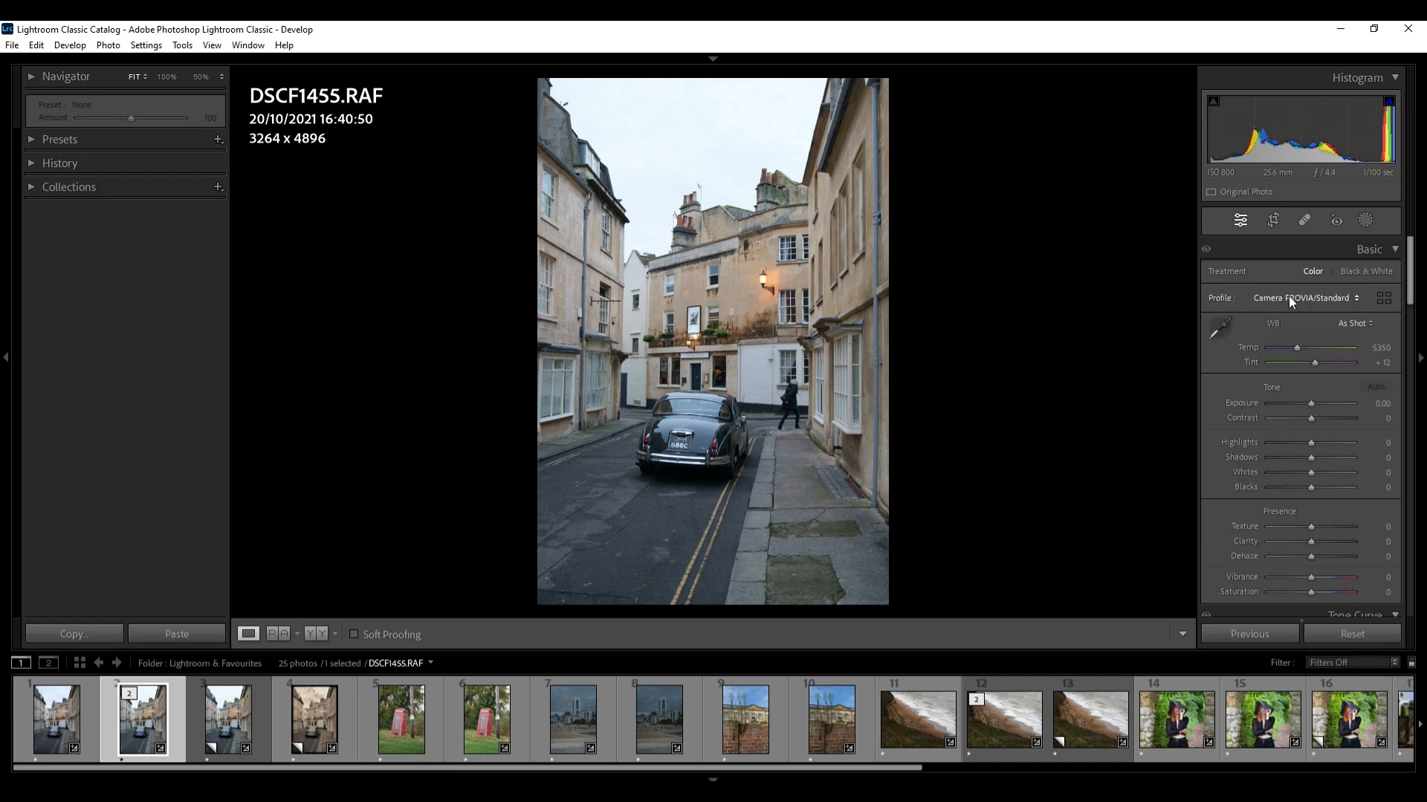
click(1302, 299)
click(1294, 415)
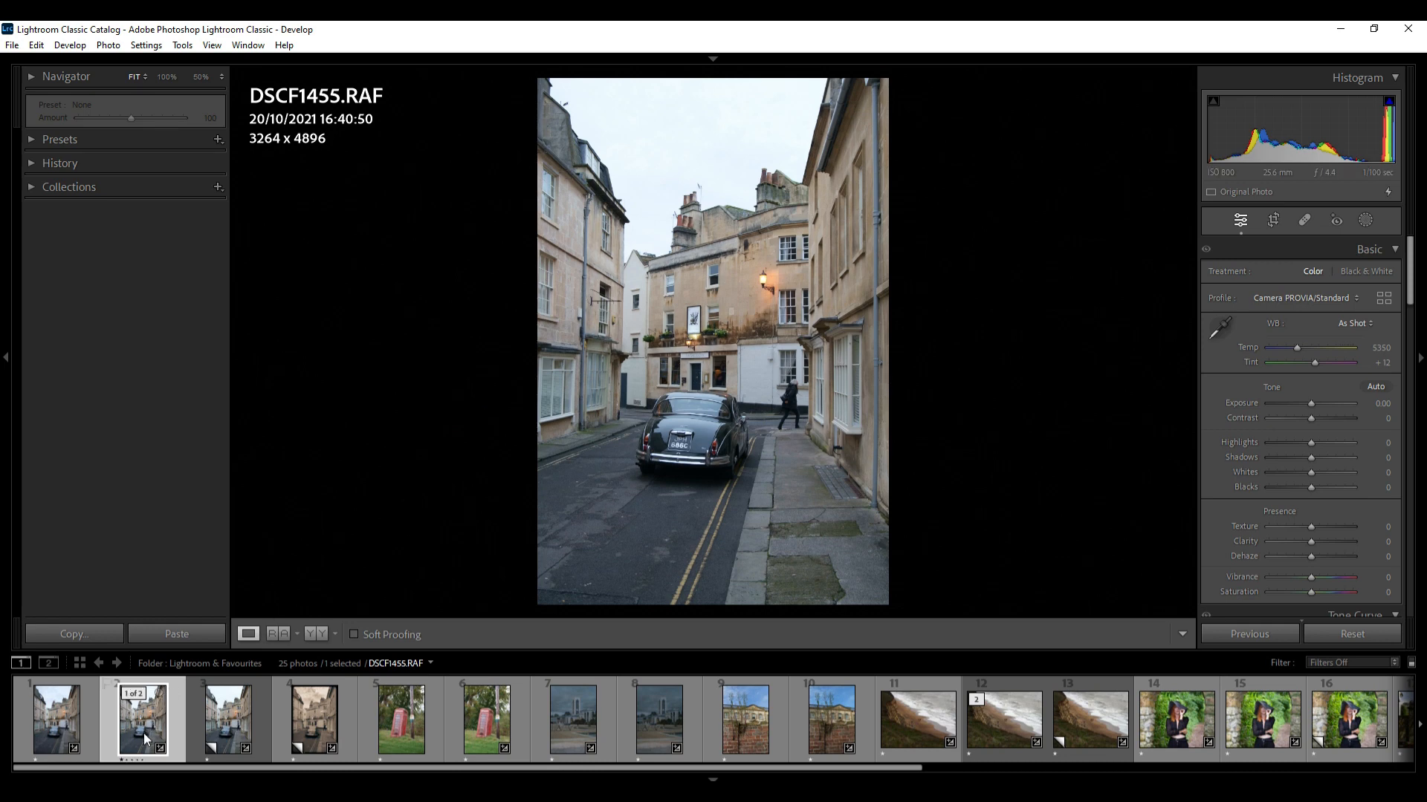
key(ctrl+apostrophe)
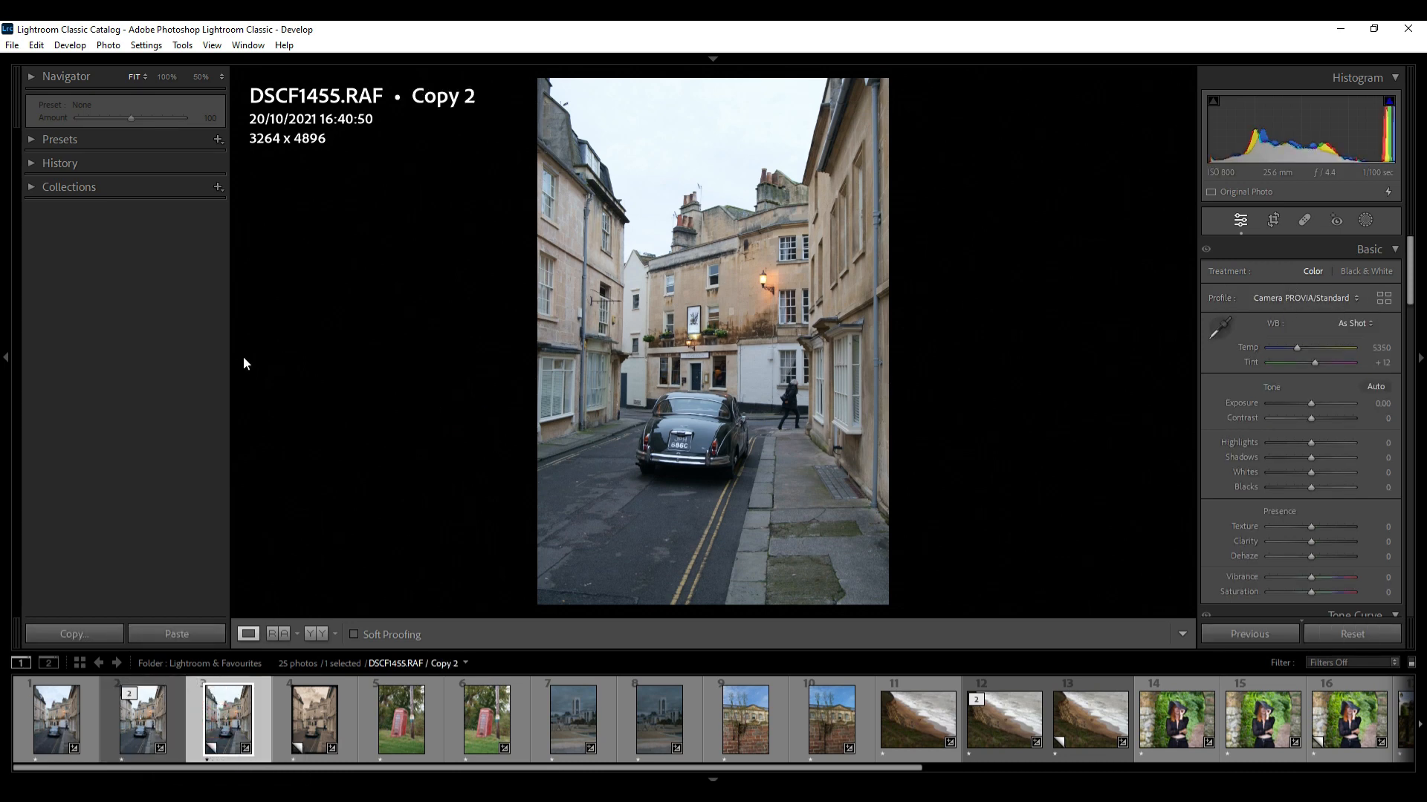
Select the first DNG version of the street photo in the filmstrip
click(42, 140)
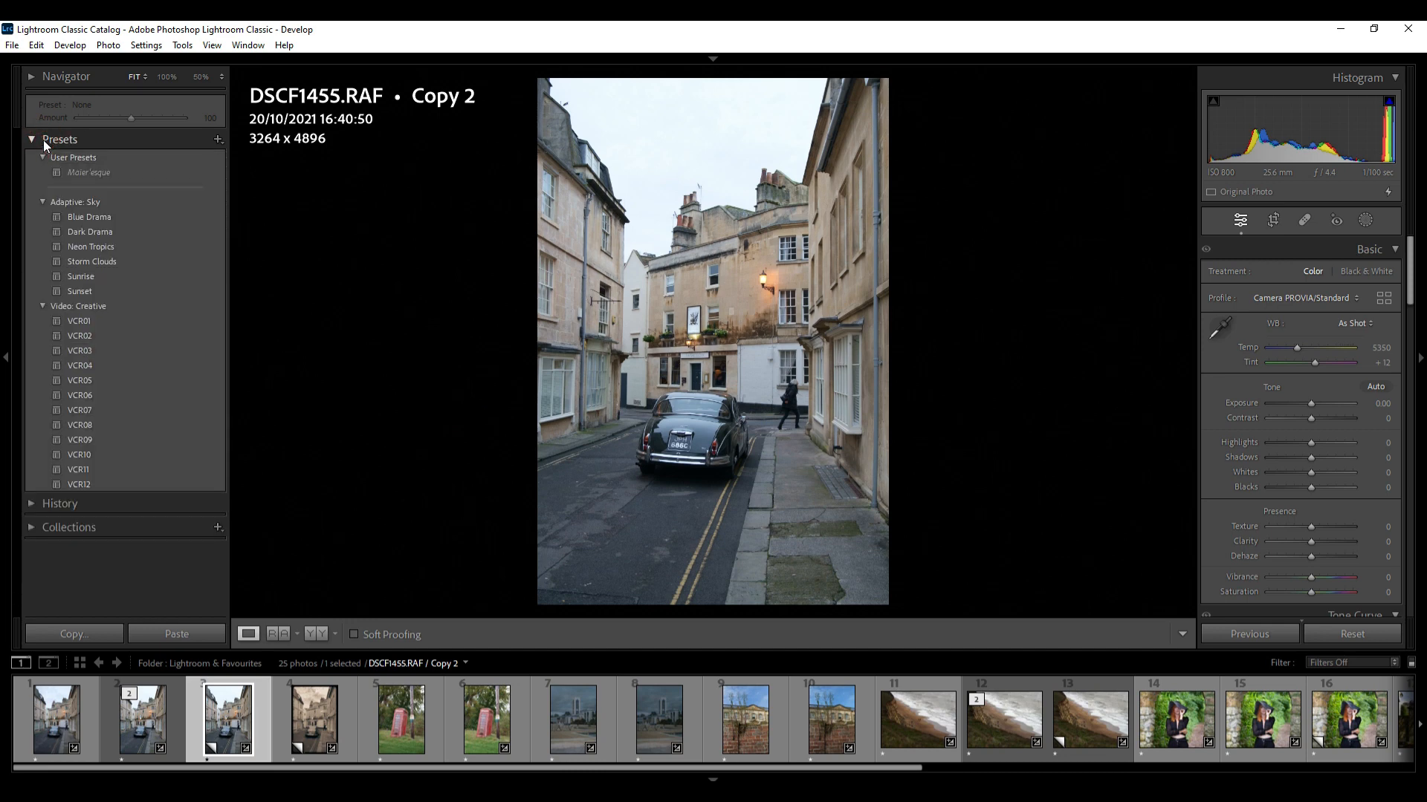
click(43, 139)
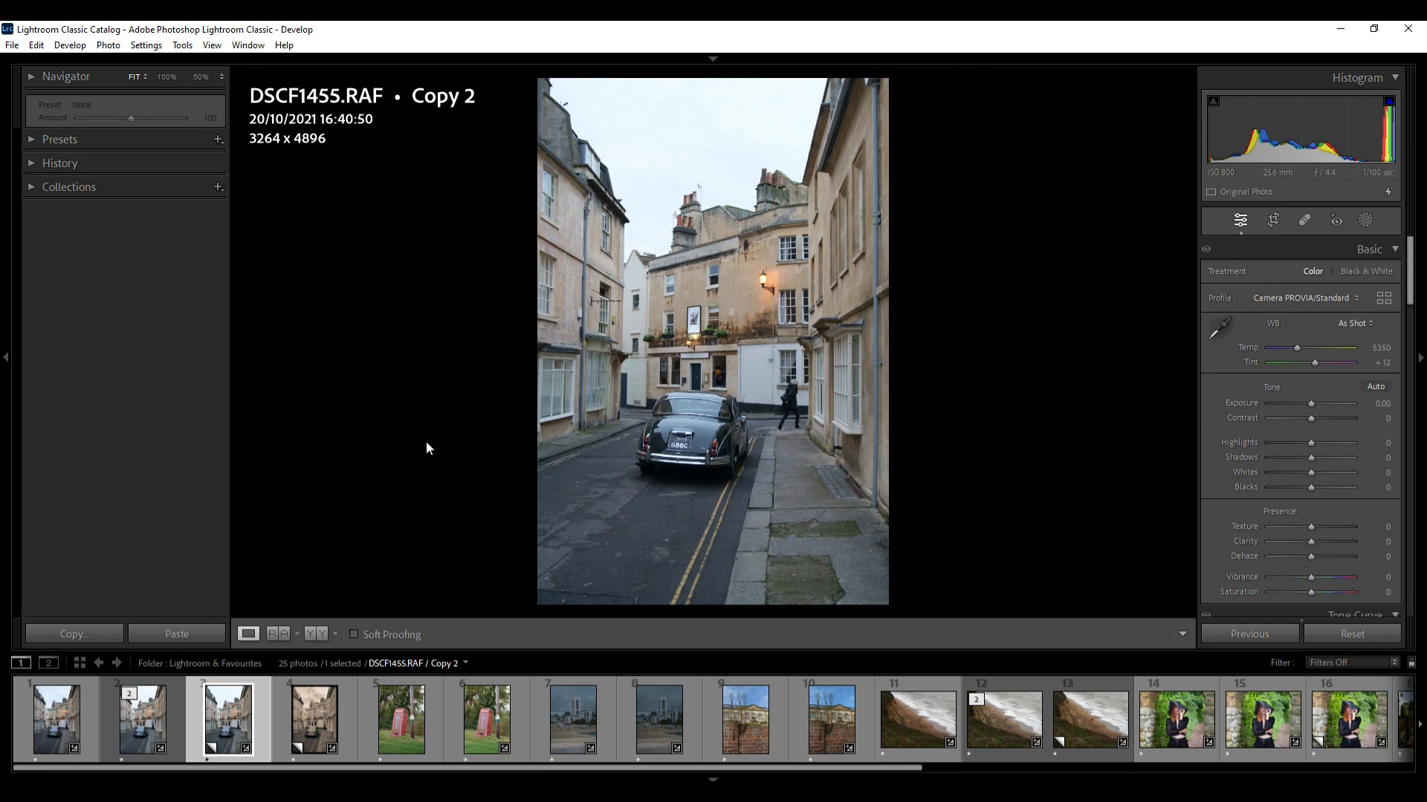
click(46, 719)
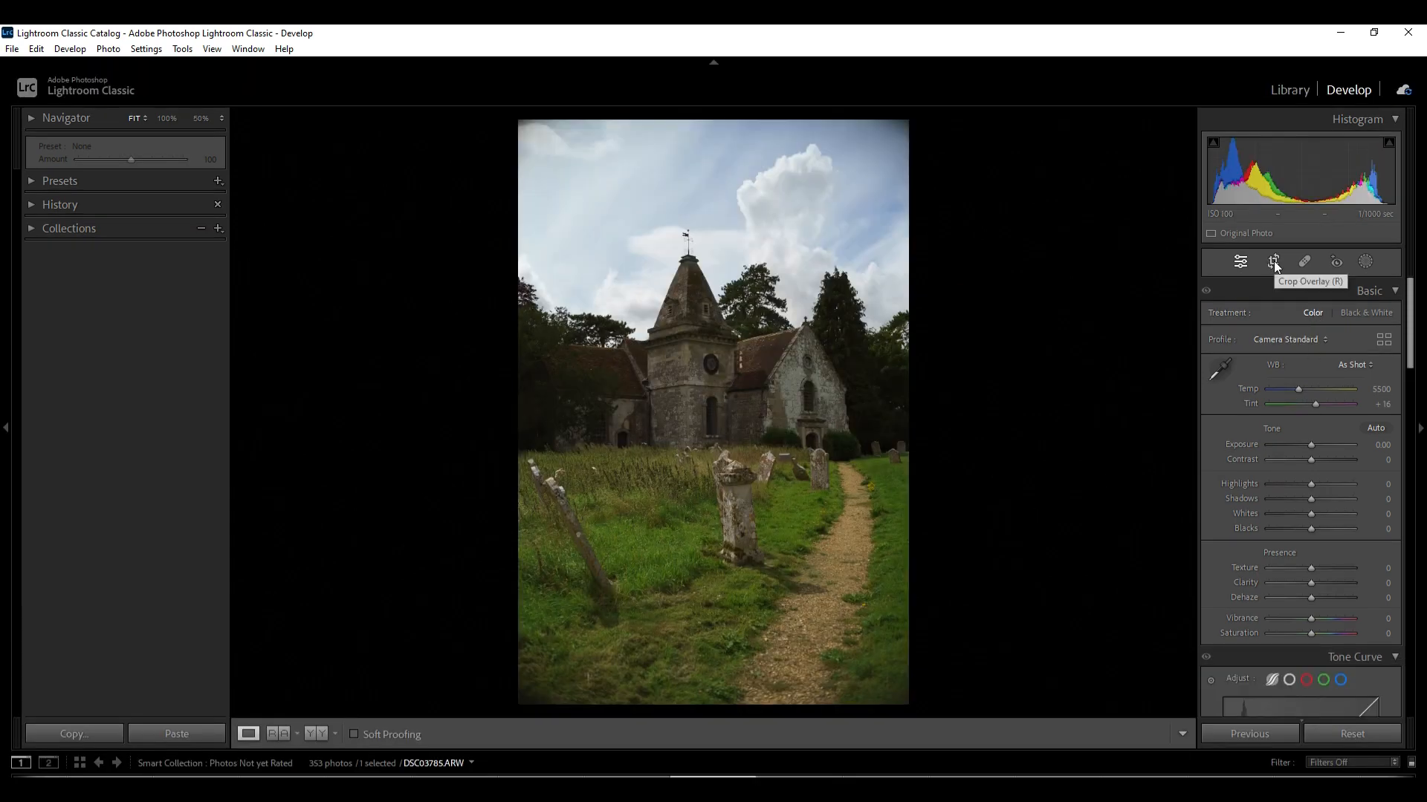
click(1274, 263)
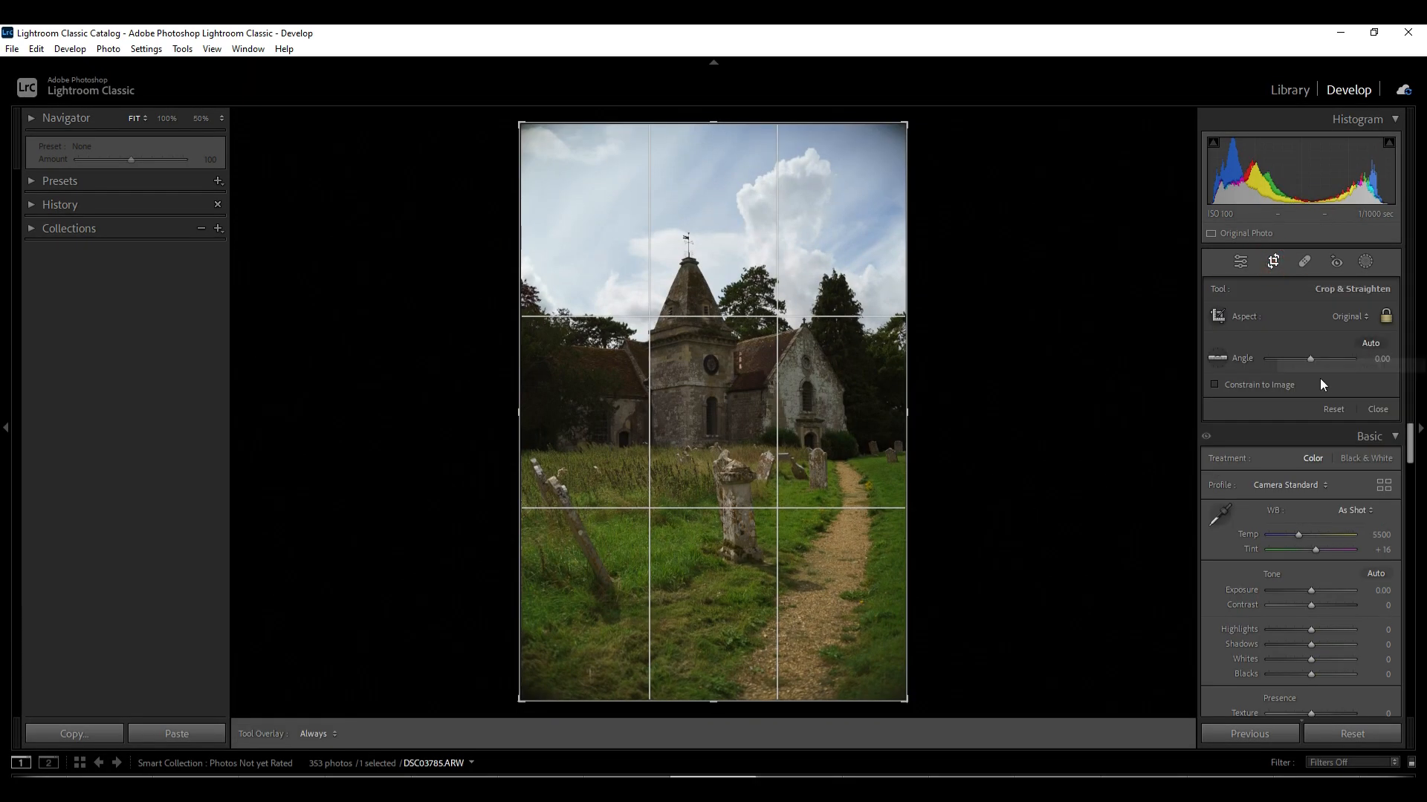
Set the church photo's profile to Adobe Standard in the profile browser
click(1294, 340)
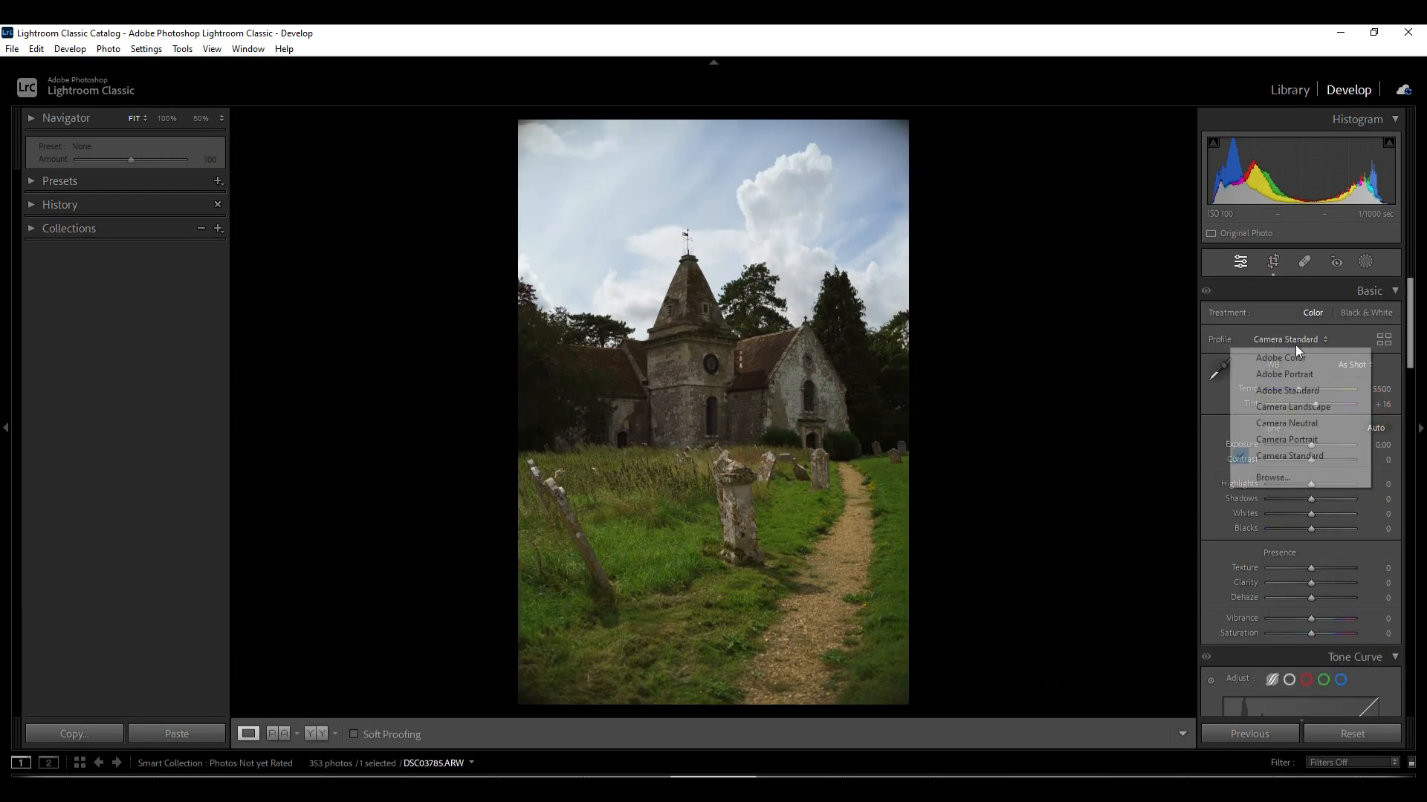
click(1282, 480)
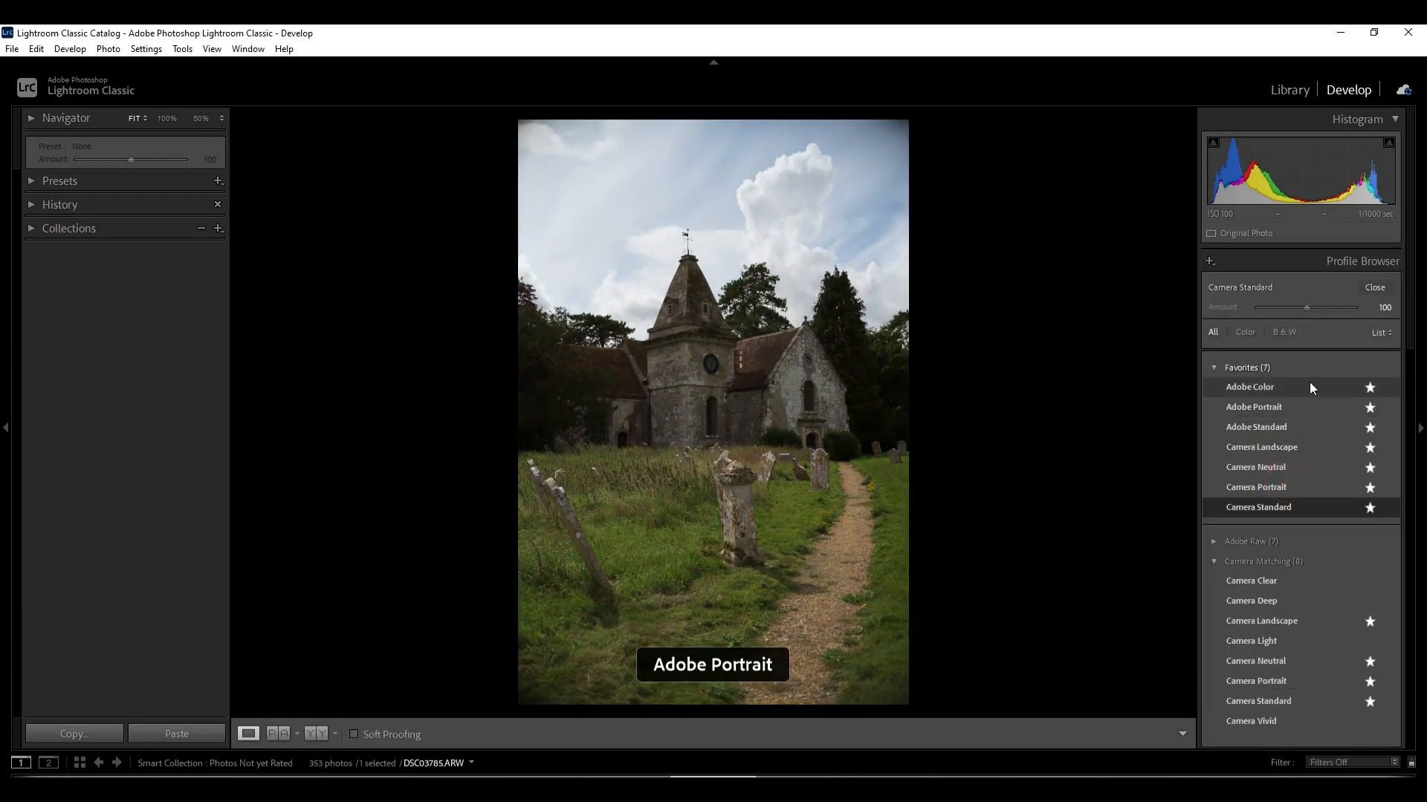
click(1280, 426)
click(1375, 288)
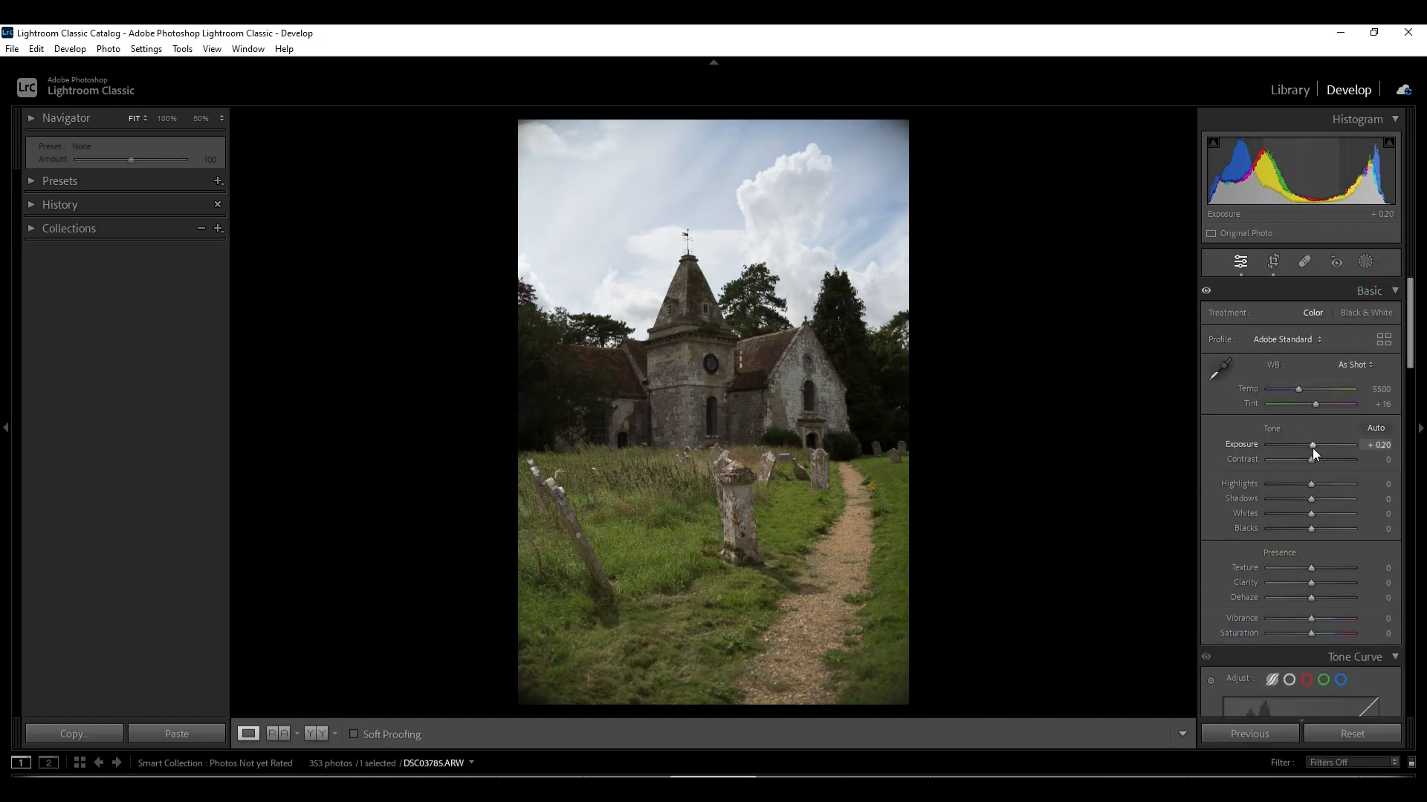
Adjust the Basic tone sliders and raise the tone curve Shadows region to +15
drag(1312, 448, 1319, 500)
drag(1311, 513, 1313, 555)
scroll(1336, 617, down, 2)
scroll(1349, 595, down, 4)
drag(1310, 569, 1312, 584)
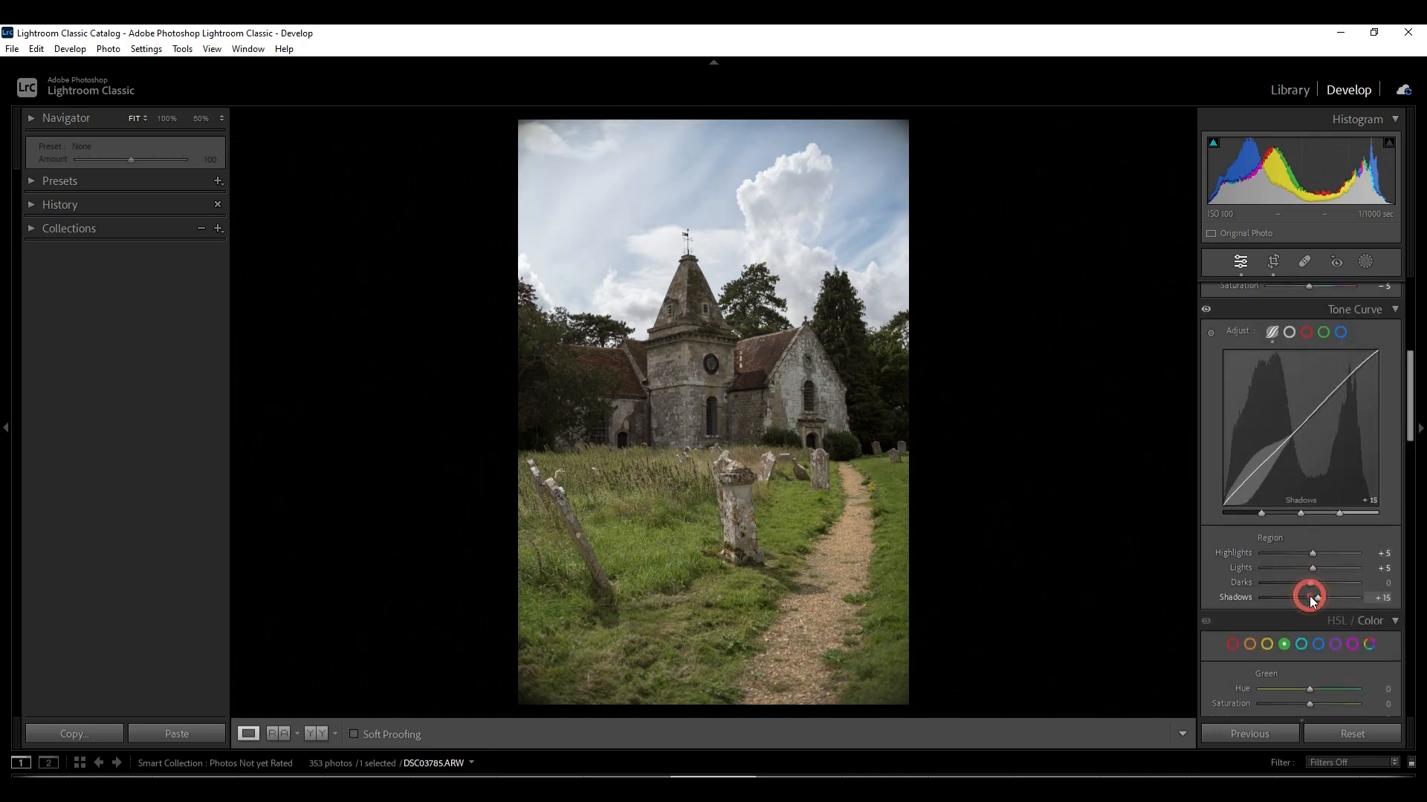
Add a Select Sky mask and adjust its Contrast, Highlights, Shadows and Whites sliders
click(1365, 261)
click(1299, 322)
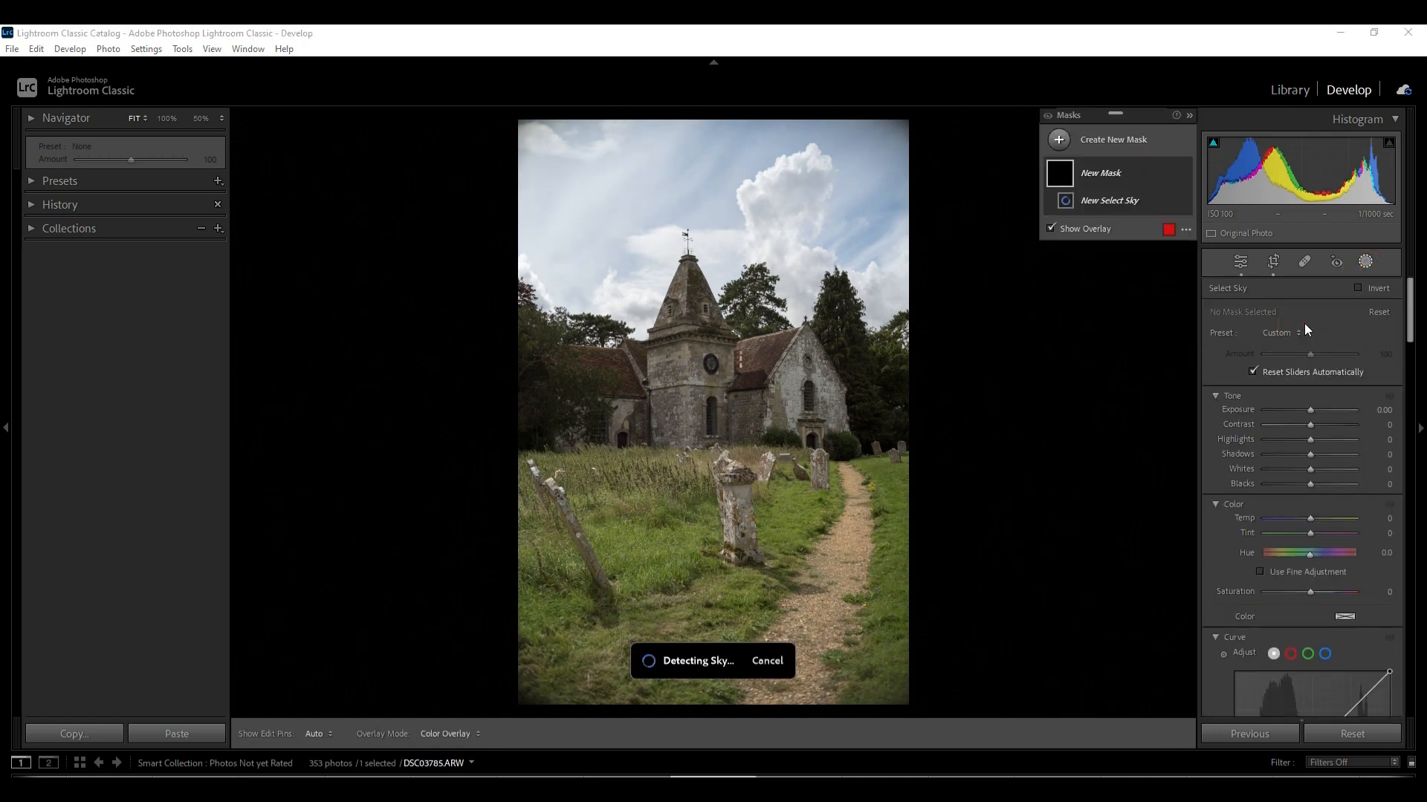
drag(1310, 439, 1311, 470)
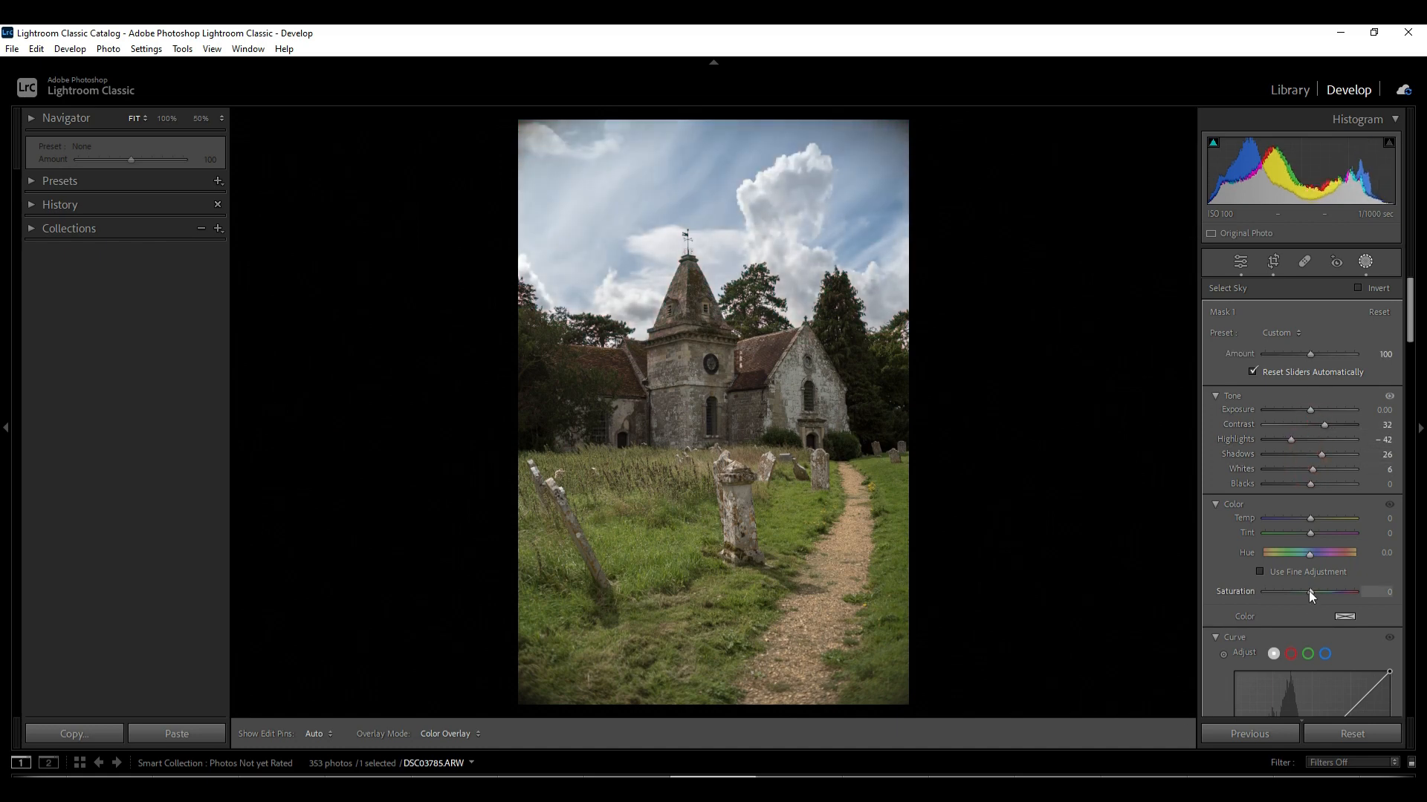
Close the masks and readjust the Highlights slider in Basic
click(1365, 263)
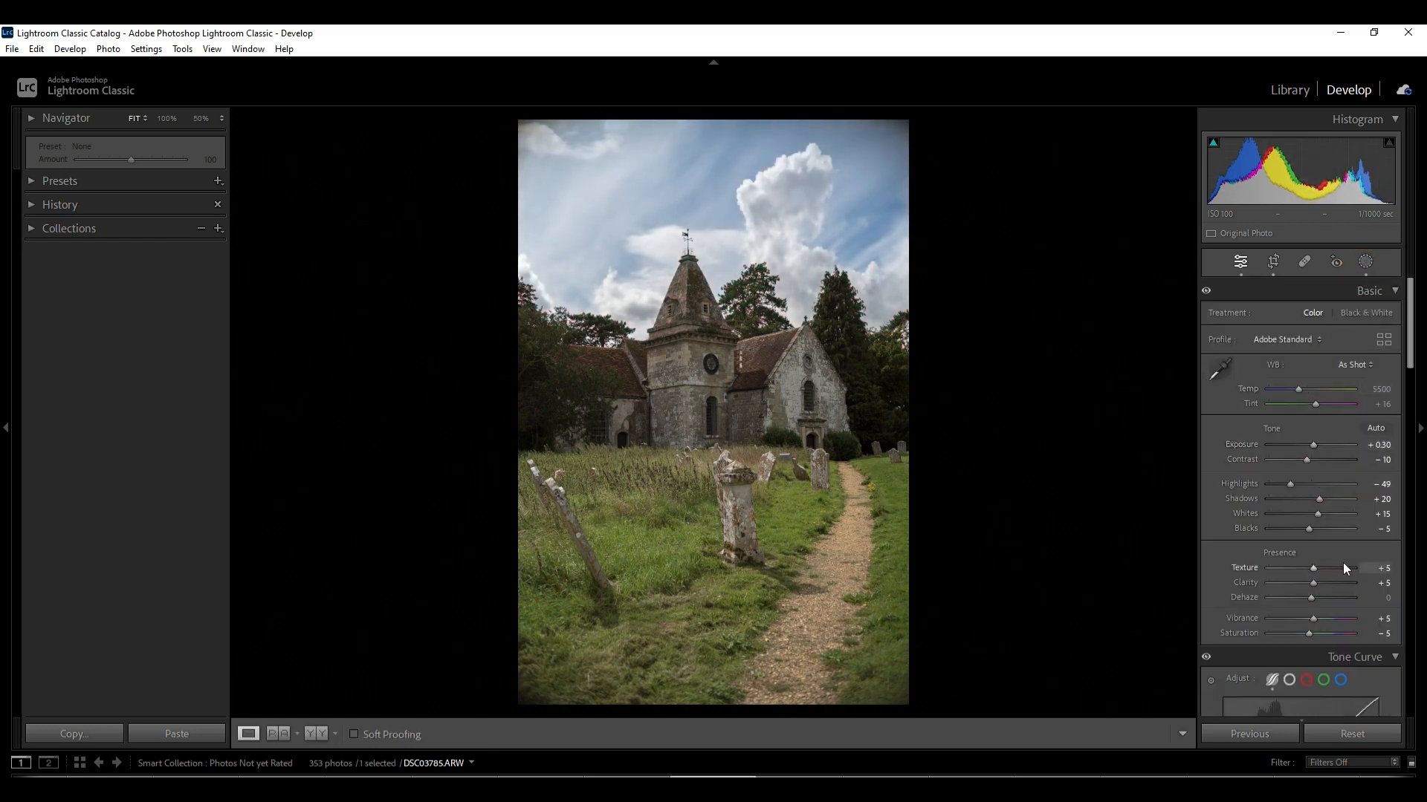
scroll(1330, 520, down, 10)
drag(1291, 481, 1287, 529)
Inspect the photo for dust spots using Visualize Spots in the spot removal tool
click(1304, 261)
click(365, 734)
click(364, 734)
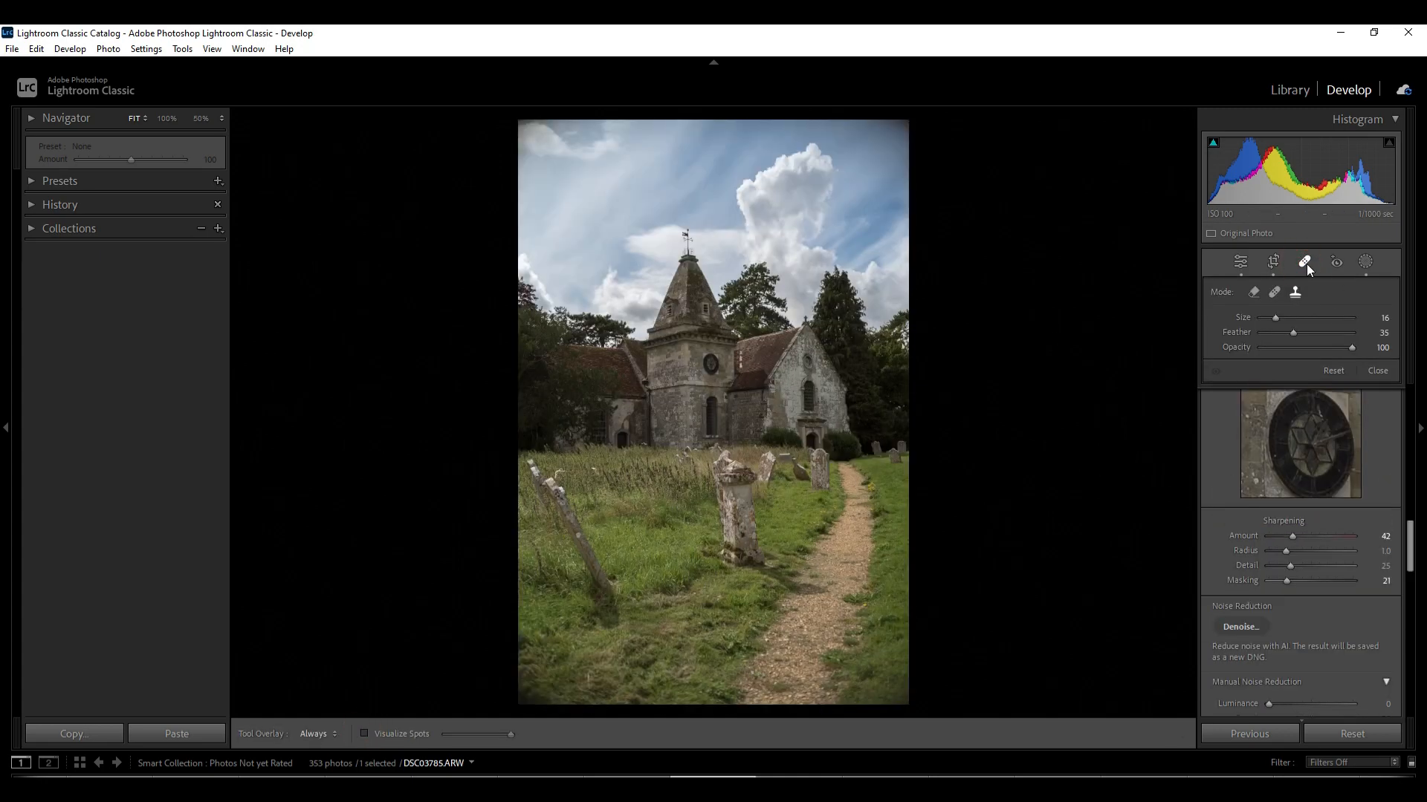
click(1304, 261)
scroll(1330, 564, up, 10)
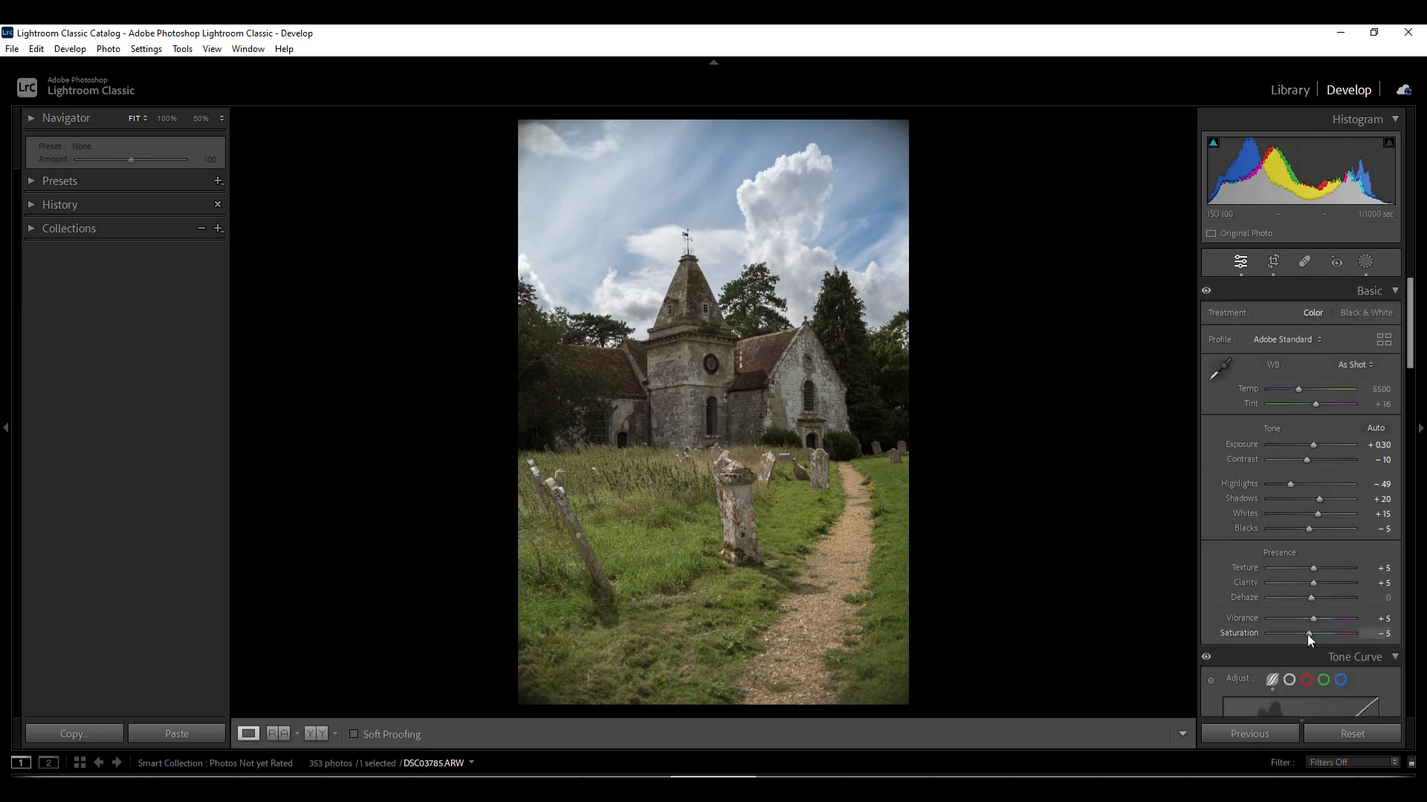
Raise Vibrance to +10 and lower Contrast to -30
click(1316, 622)
drag(1310, 460, 1307, 461)
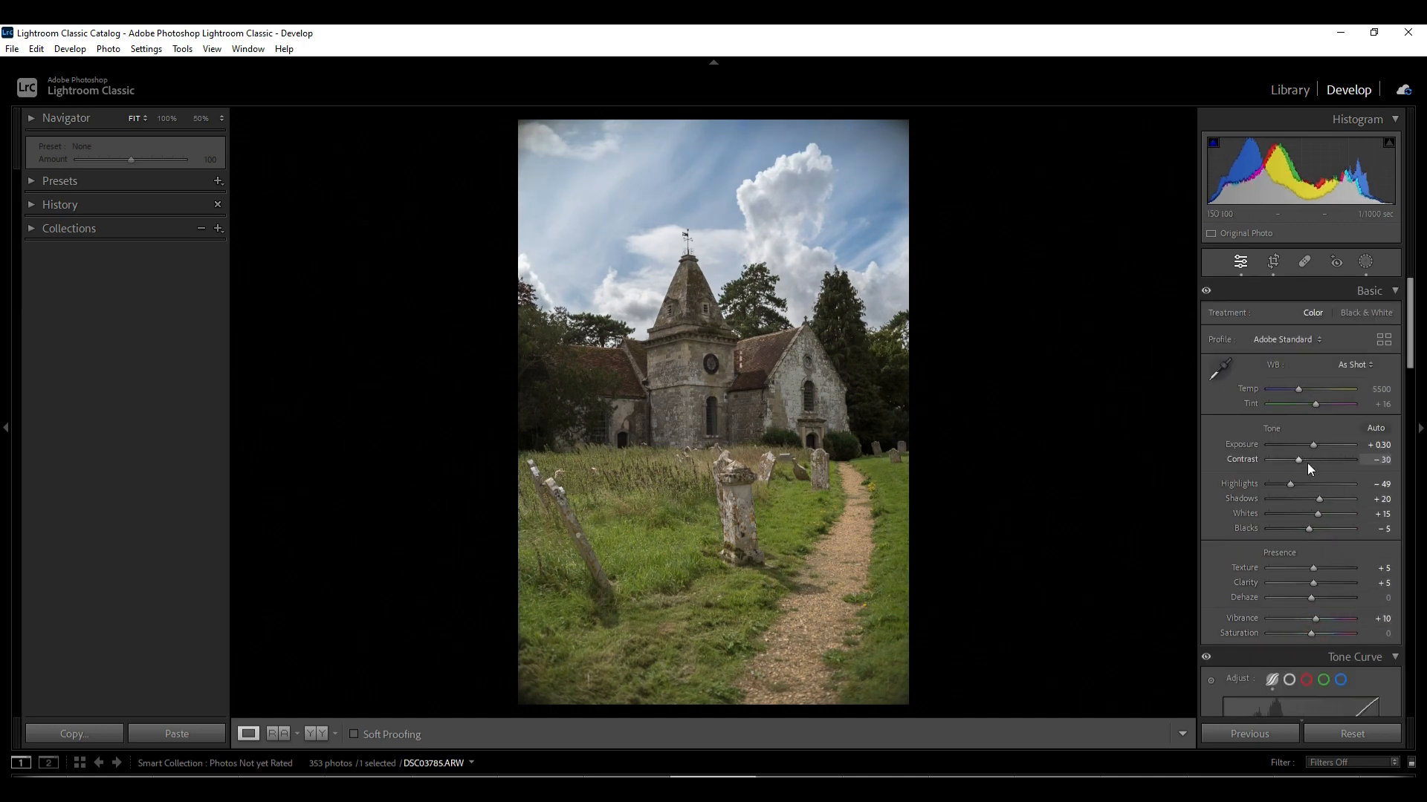
Create a new mask and brush over the church building
click(1369, 262)
click(1062, 140)
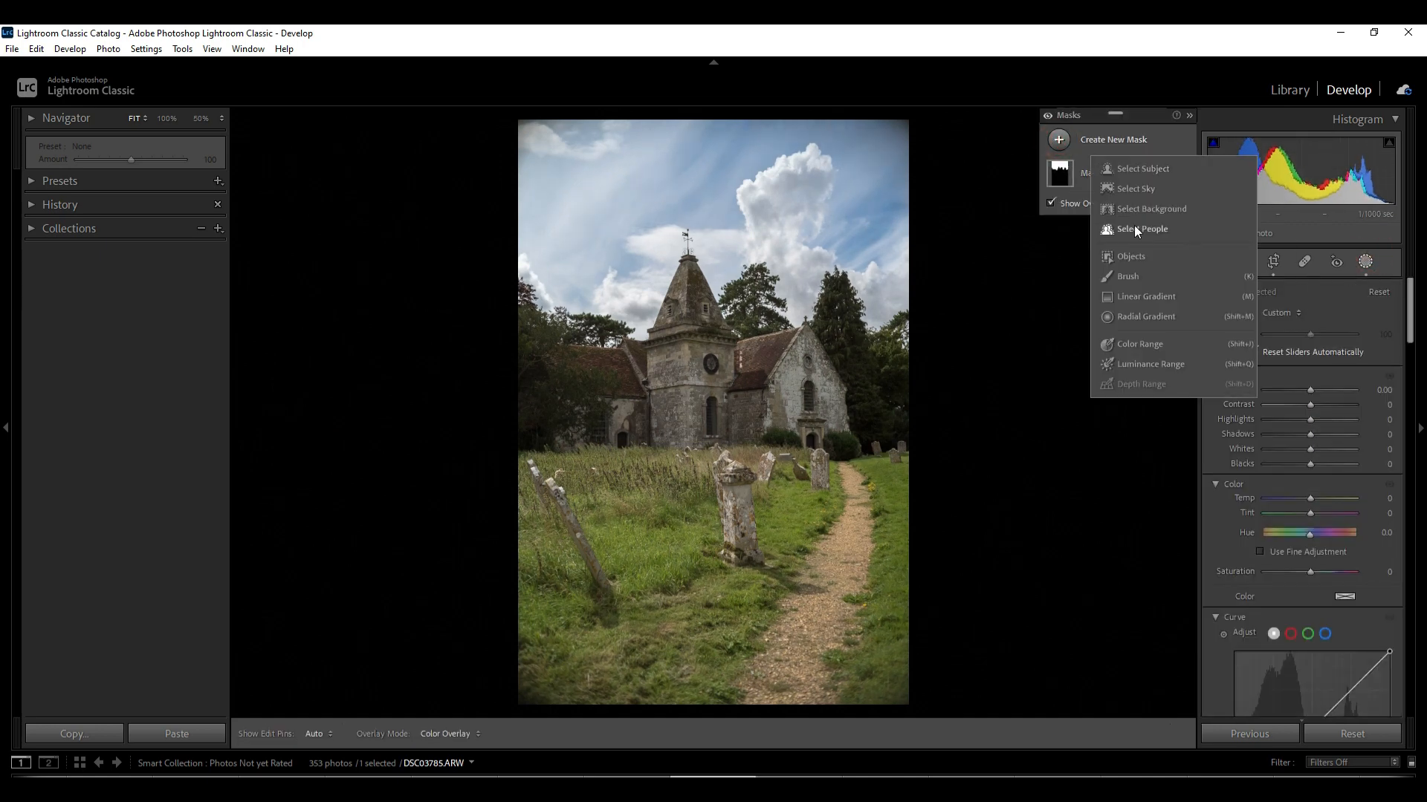
click(1129, 276)
mouse_move(557, 387)
mouse_down()
mouse_move(676, 425)
mouse_move(773, 393)
mouse_up()
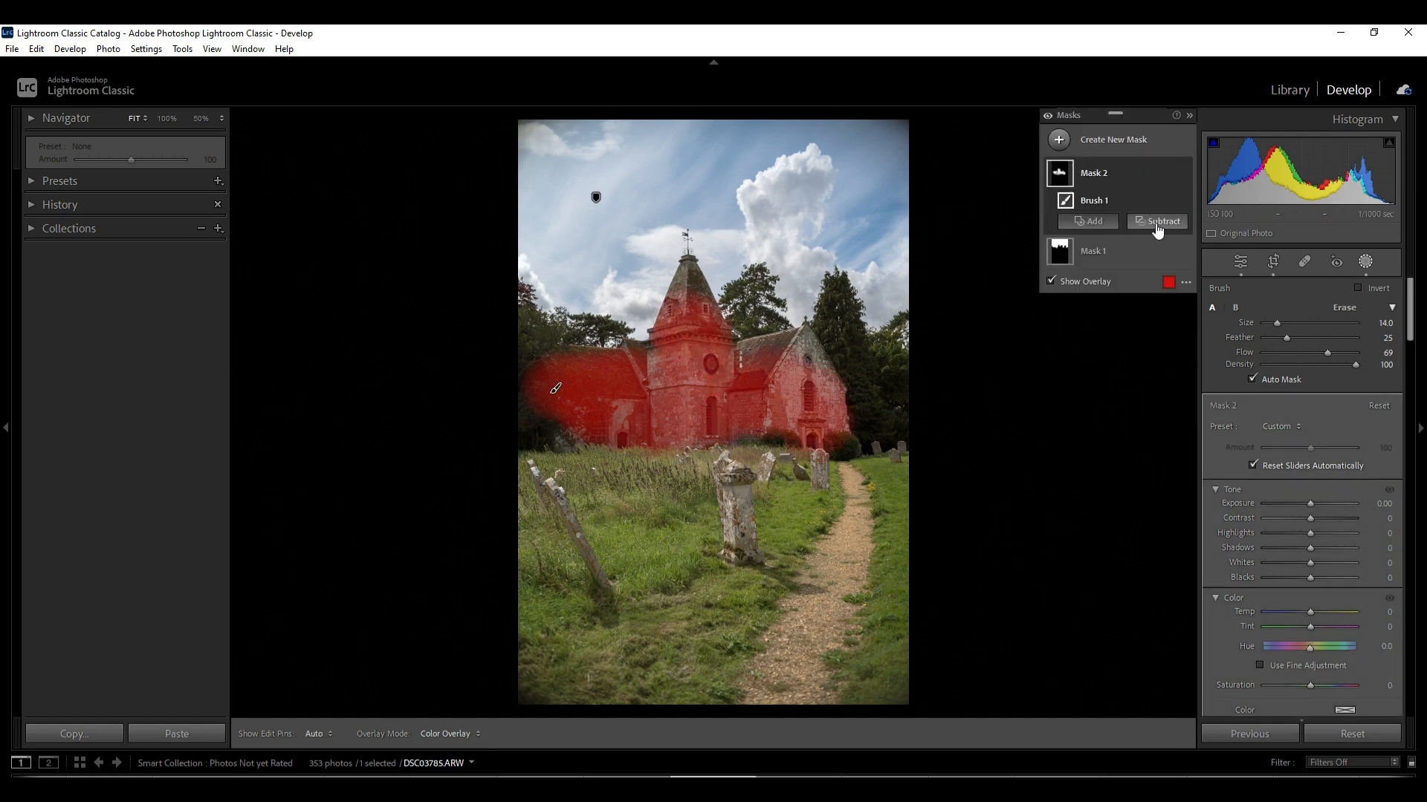
Delete the brush component and add a Select Subject component to the church mask
right_click(1168, 173)
click(1228, 299)
click(1086, 149)
click(1133, 167)
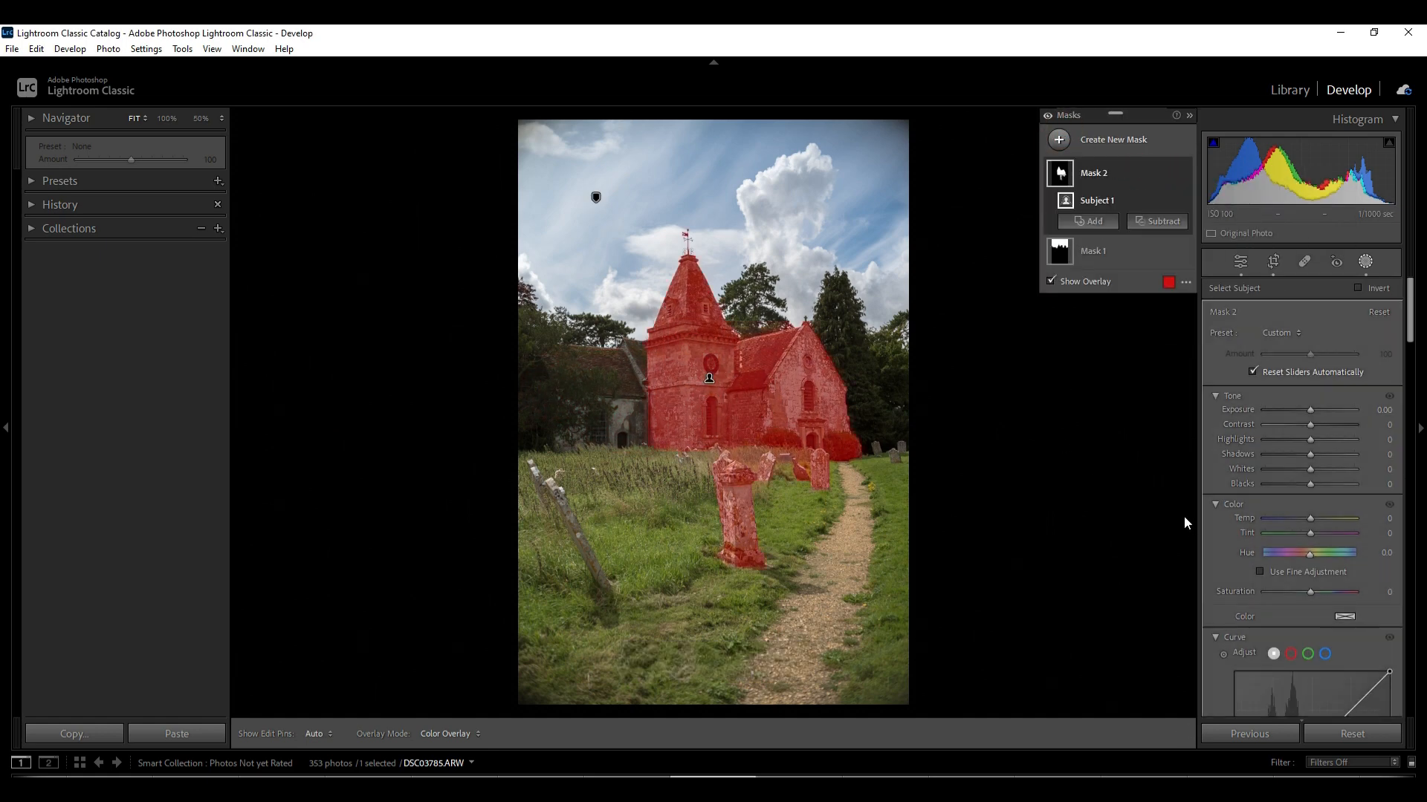
Subtract the foreground gravestone from the church mask with a brush
click(1156, 222)
click(1148, 363)
mouse_move(741, 477)
mouse_down()
mouse_move(713, 546)
mouse_move(789, 482)
mouse_move(832, 480)
mouse_move(768, 495)
mouse_move(758, 561)
mouse_up()
Add a brush stroke over the left part of the church to the mask
click(1089, 243)
click(1098, 384)
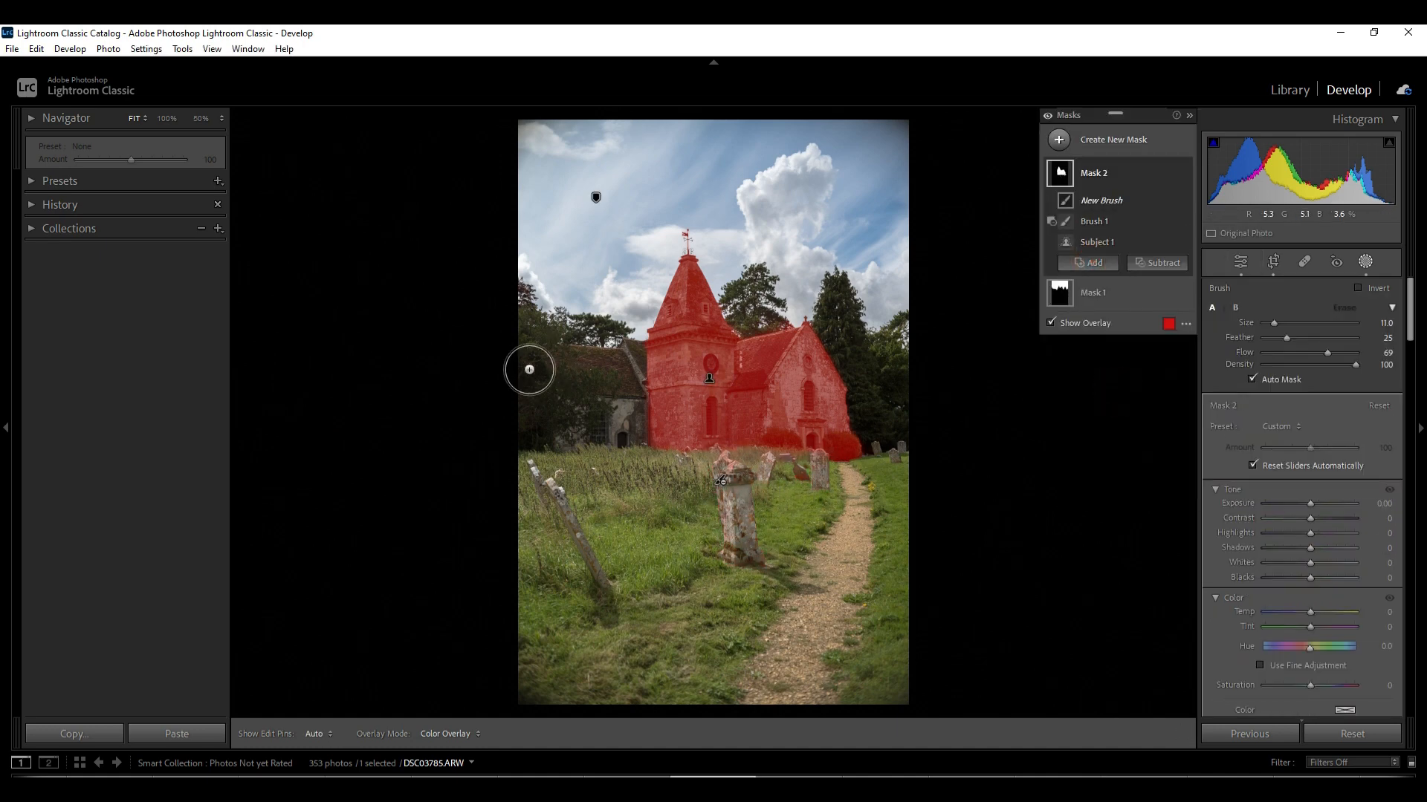
mouse_move(532, 372)
mouse_down()
mouse_move(540, 407)
mouse_move(613, 438)
mouse_move(635, 370)
mouse_up()
Adjust the tone sliders of the church mask
mouse_move(1313, 543)
mouse_down()
mouse_move(1328, 533)
mouse_move(1321, 548)
mouse_move(1317, 524)
mouse_move(1321, 565)
mouse_up()
scroll(1322, 607, down, 6)
drag(1310, 506, 1312, 506)
drag(1308, 520, 1310, 520)
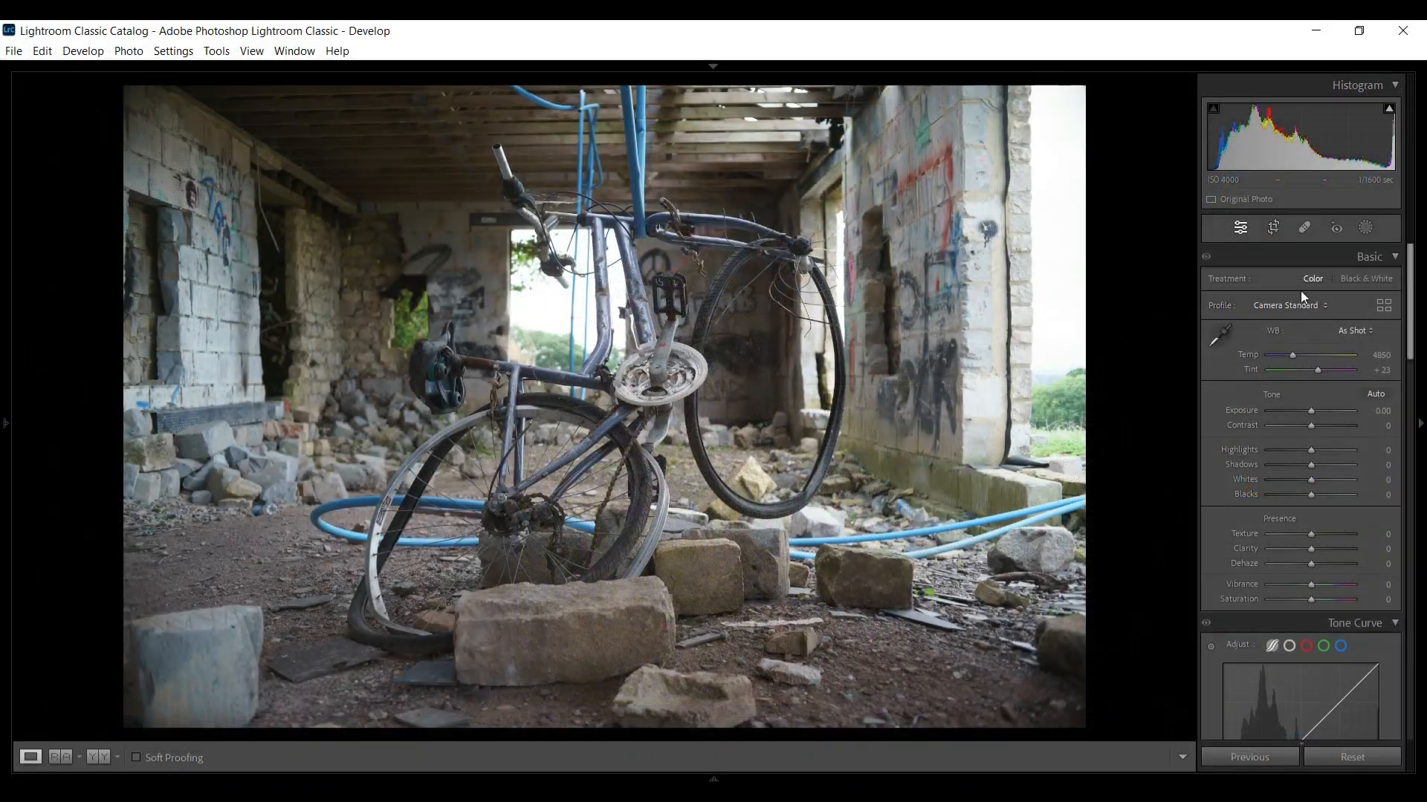
Set the bicycle photo's profile to Camera Standard in the profile browser
click(1301, 291)
click(1273, 457)
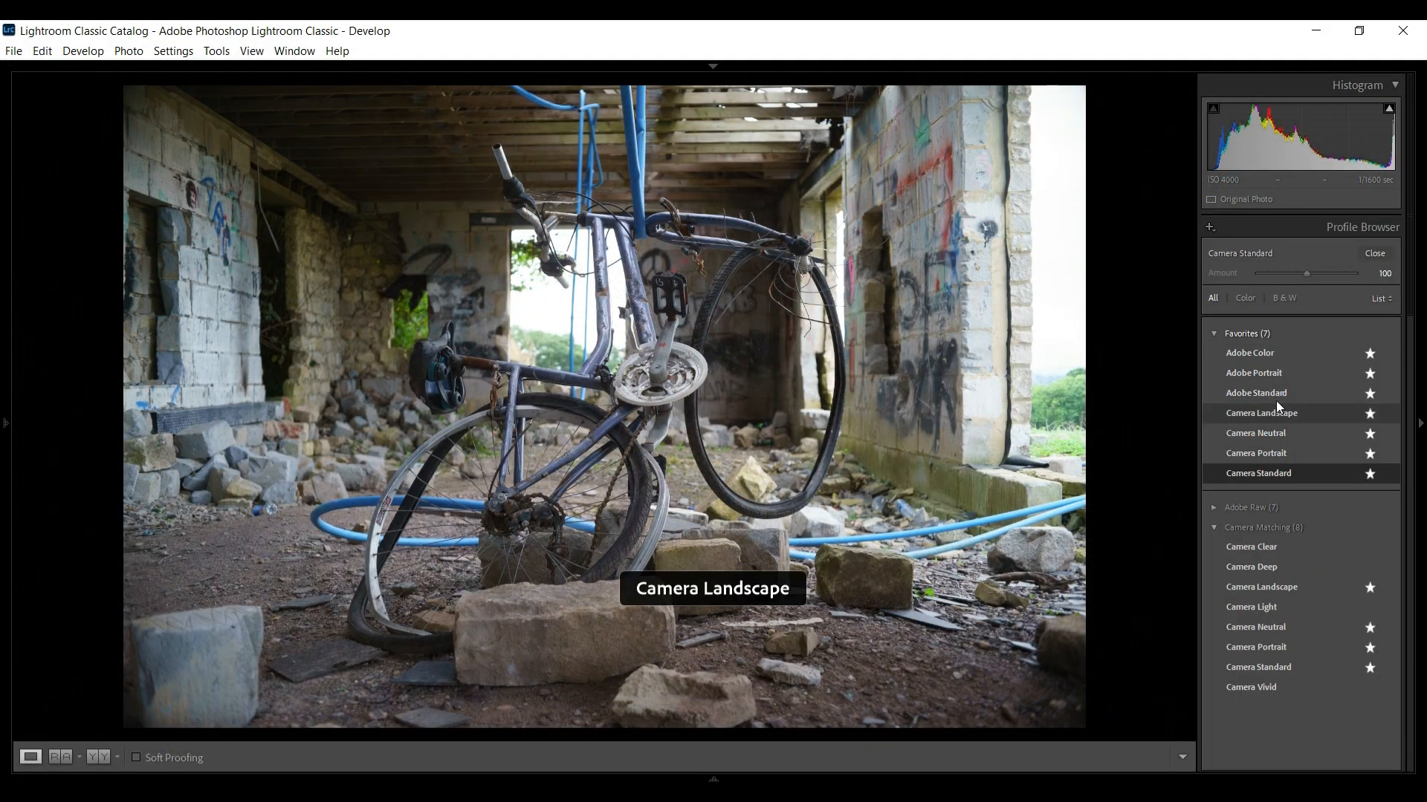
click(1264, 475)
click(1373, 253)
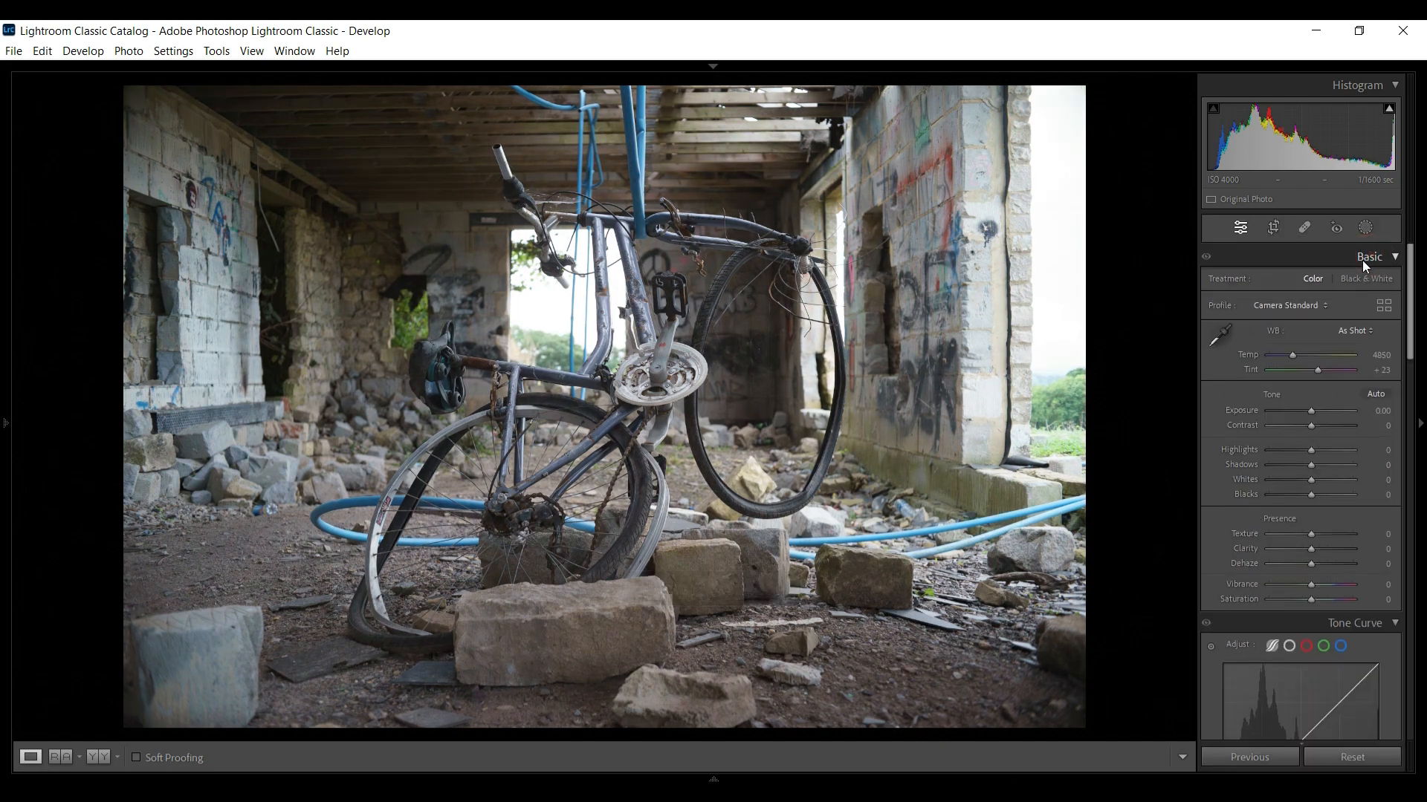
Try a 1x1 square crop on the bicycle photo
click(1273, 228)
click(1350, 282)
click(1370, 311)
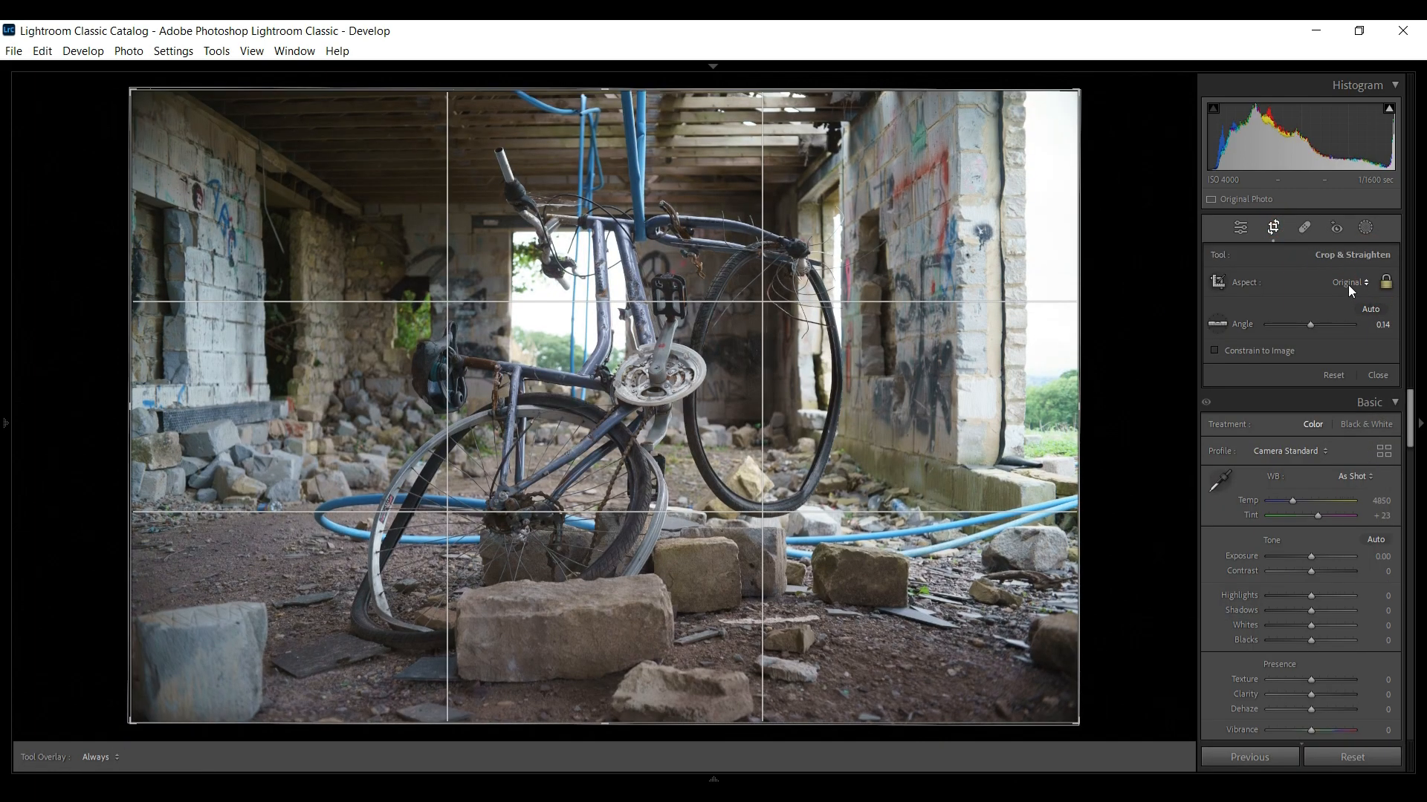
click(1350, 282)
click(1274, 350)
drag(802, 388, 795, 387)
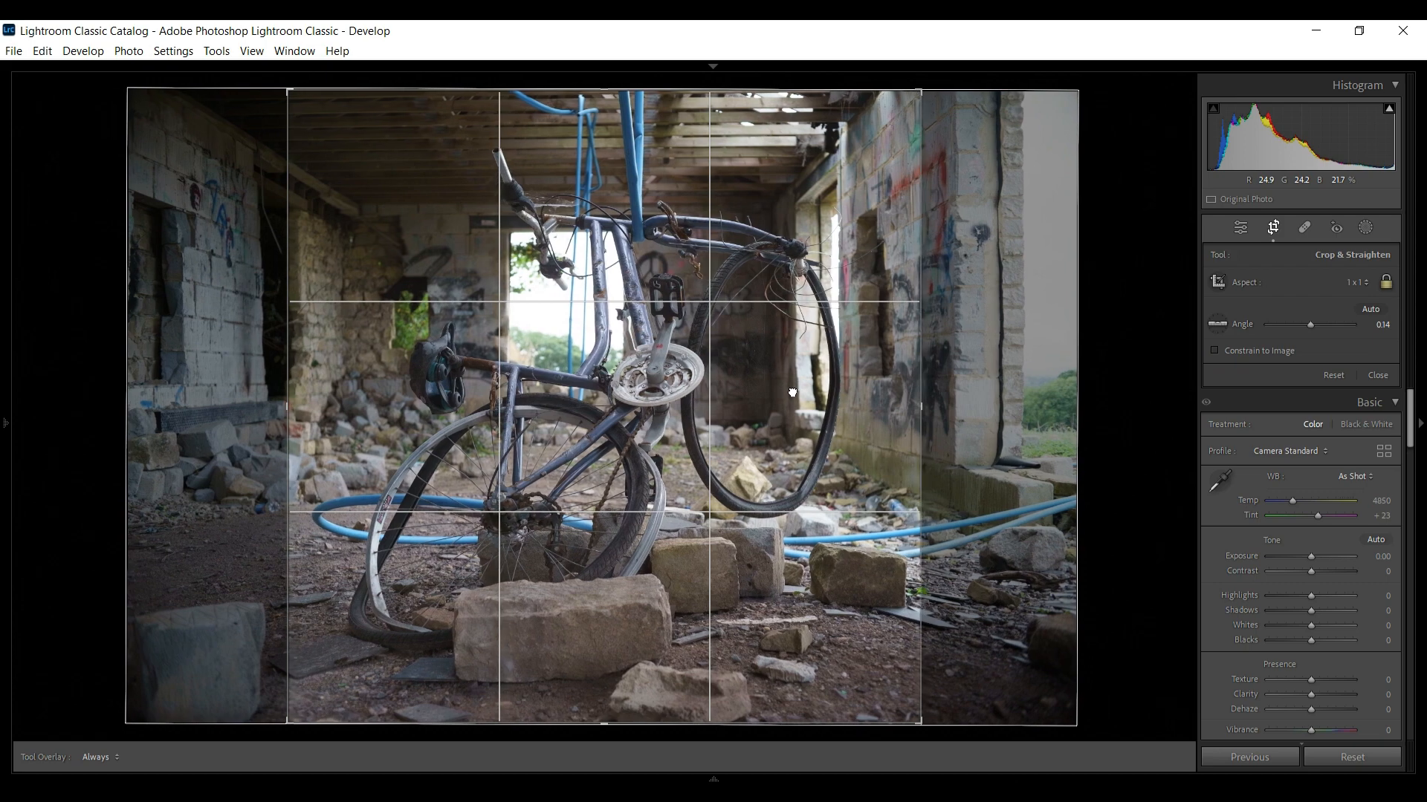
click(1377, 375)
Crop the bicycle photo to a 4x5 aspect ratio, moving and enlarging the crop frame
click(1273, 227)
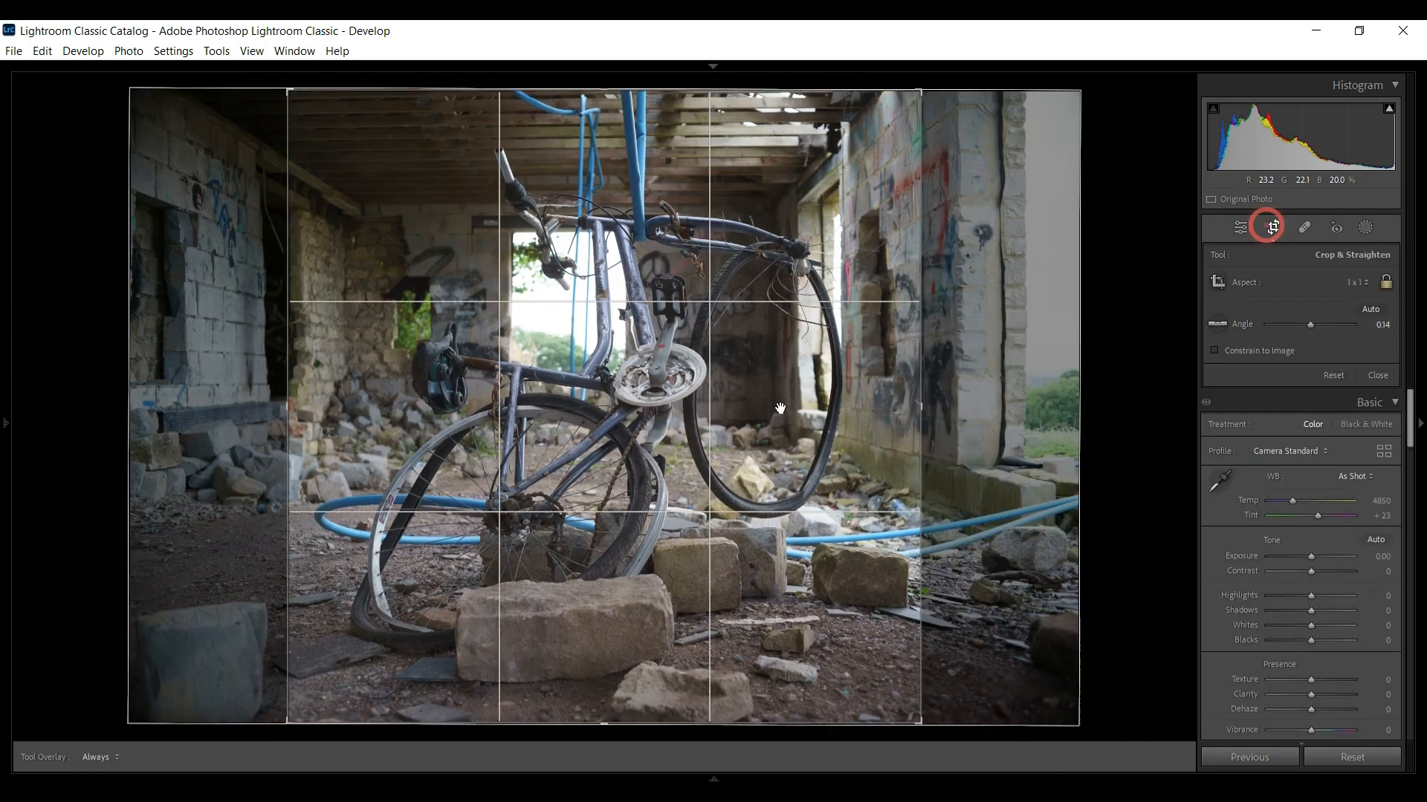
click(1350, 282)
click(1274, 375)
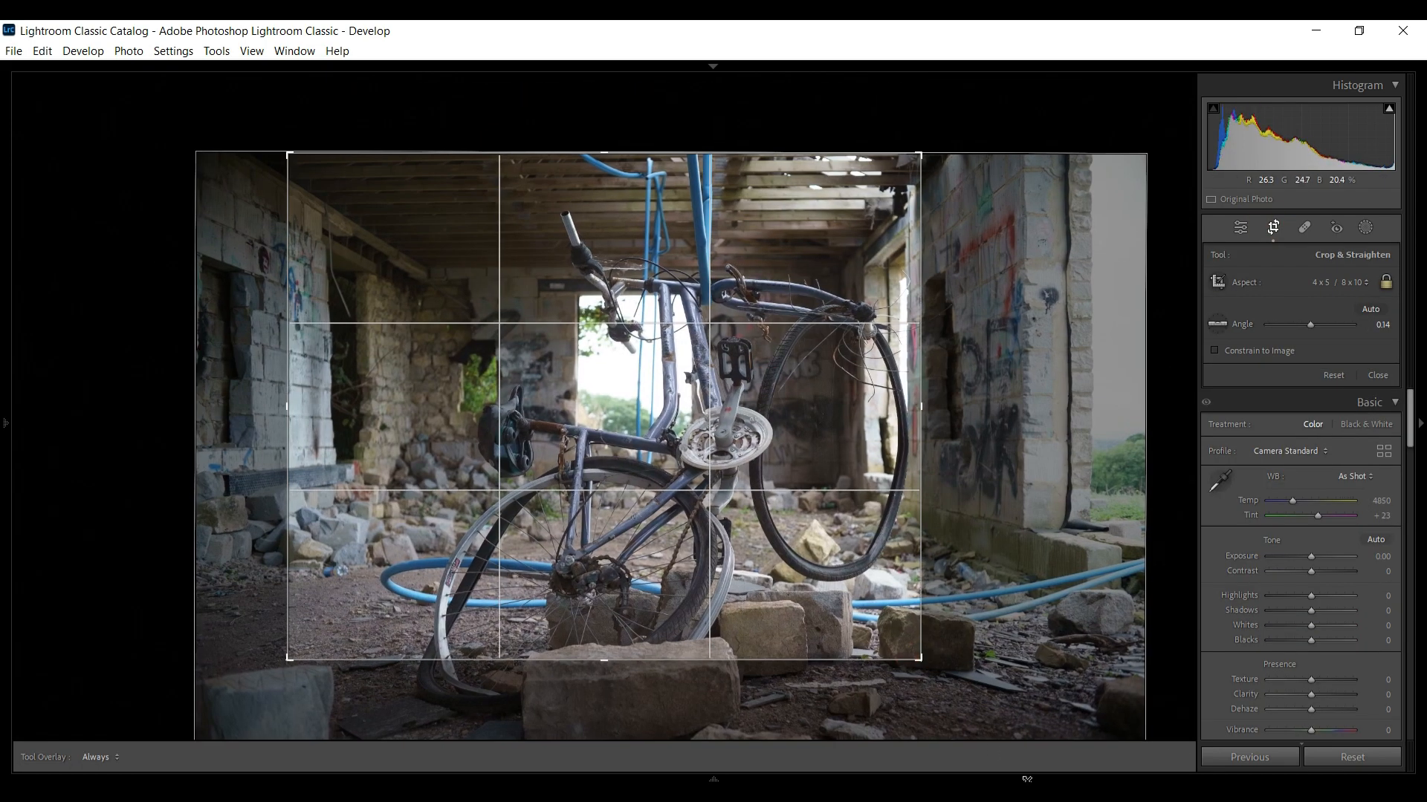
drag(743, 461, 659, 340)
drag(288, 154, 215, 96)
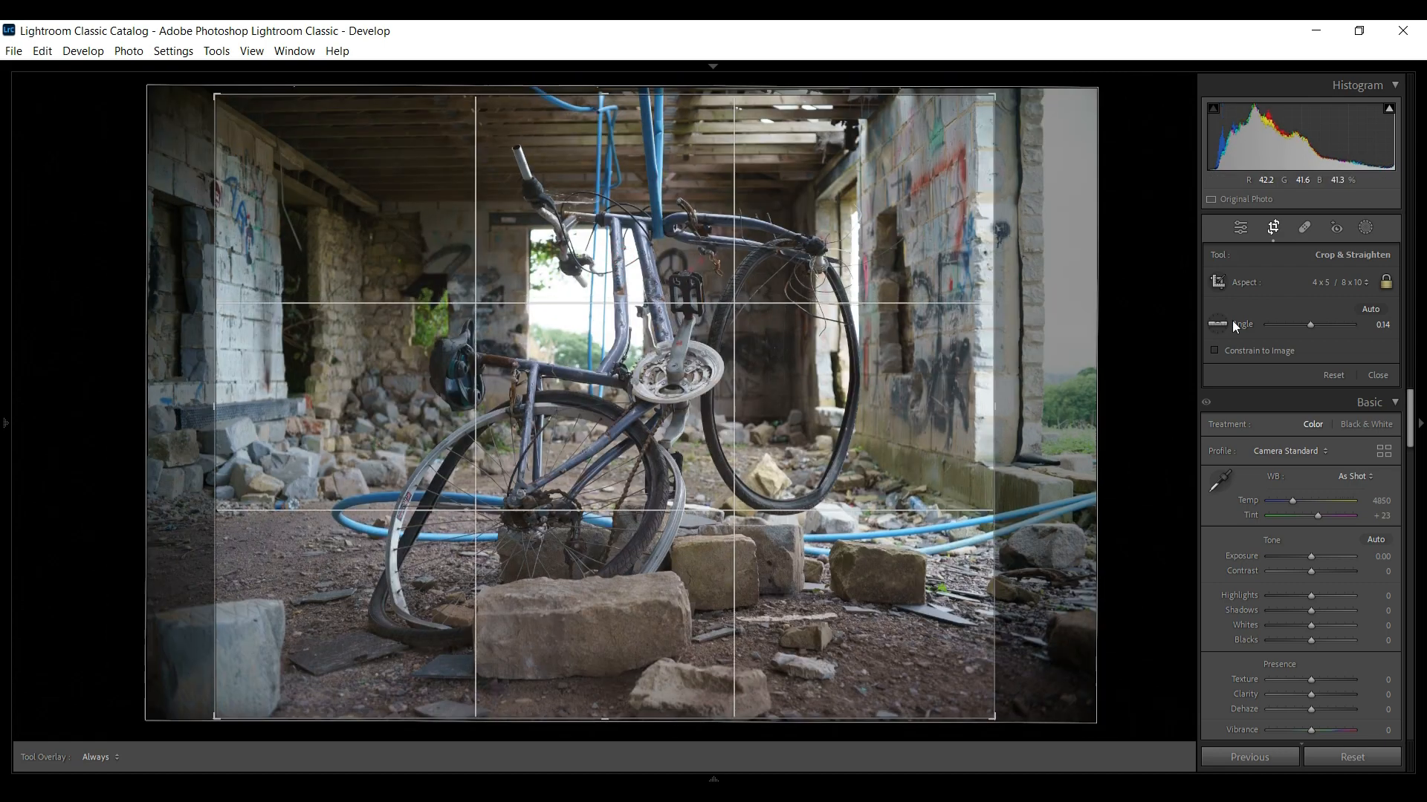
Reset the crop, reapply the 4x5 aspect ratio and close the crop tool
click(1342, 377)
click(1330, 286)
click(1273, 373)
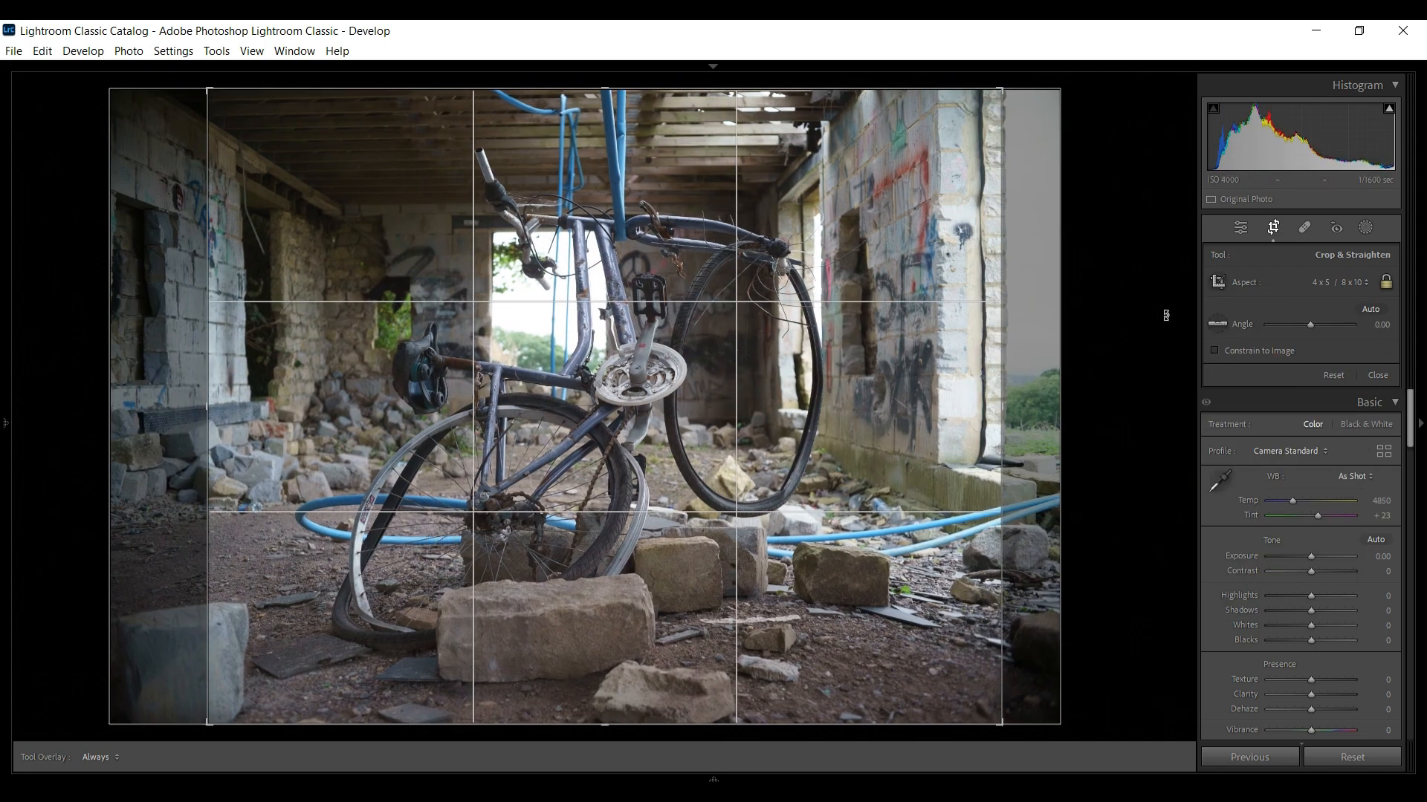
click(1378, 377)
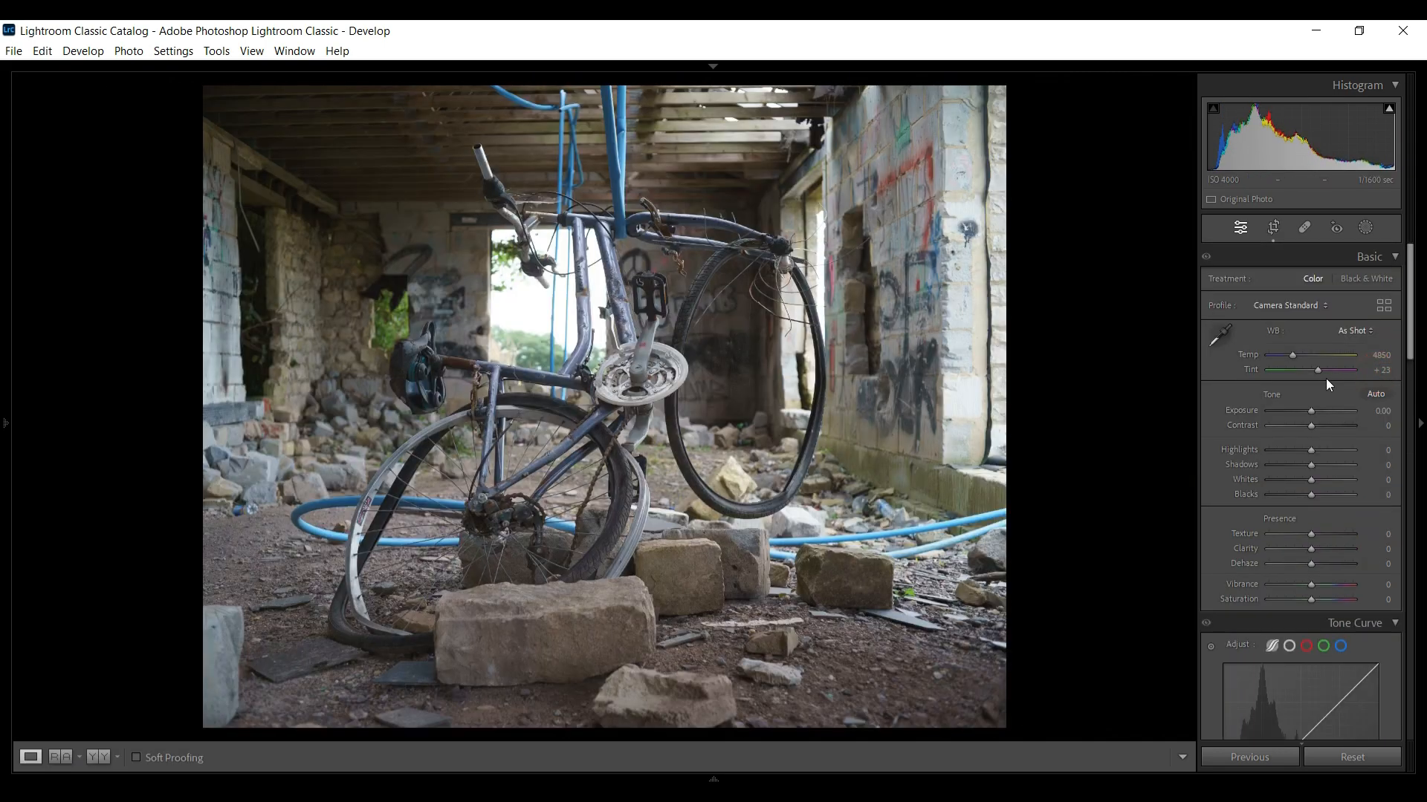
Reopen the crop and reposition and resize the 4x5 crop frame
click(1274, 228)
drag(806, 375, 818, 376)
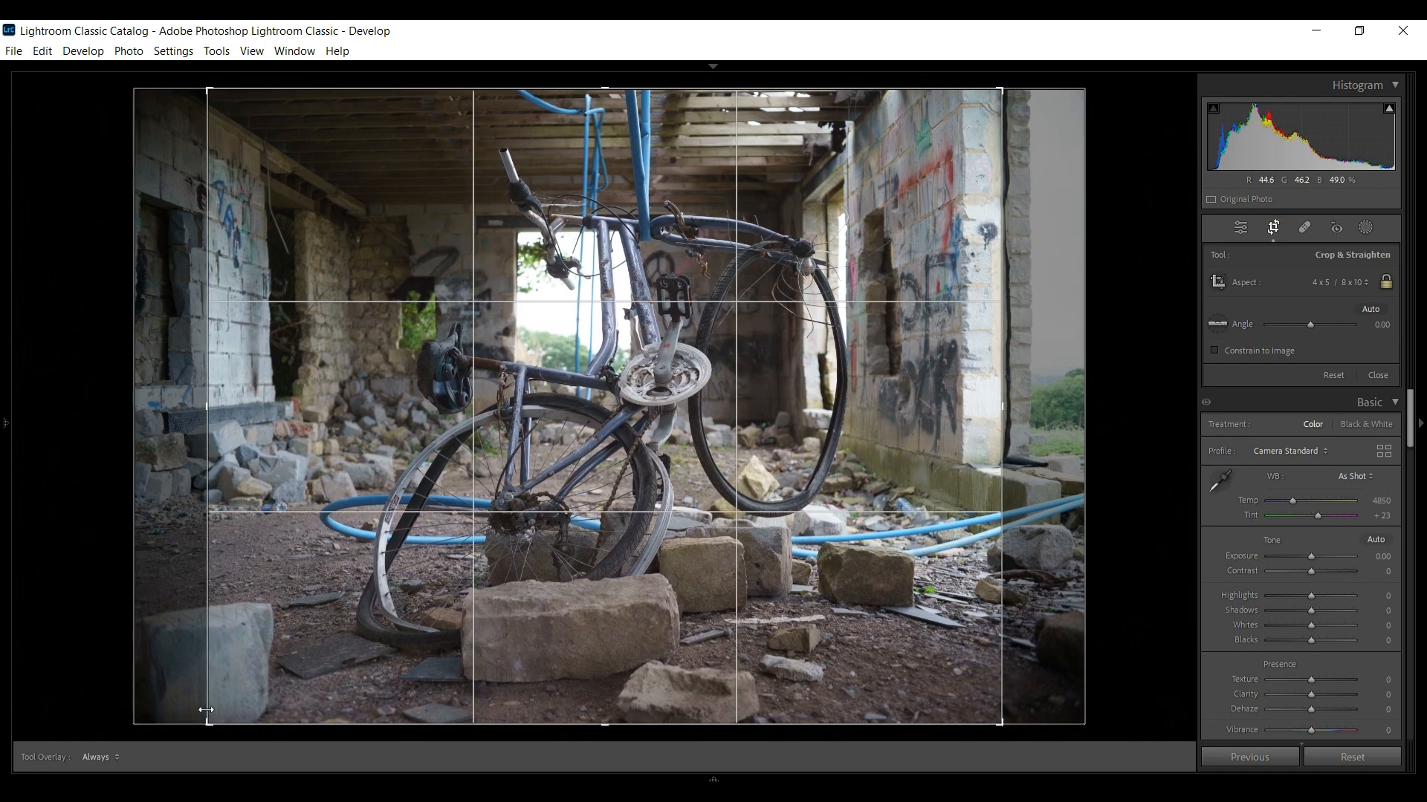
drag(209, 91, 224, 103)
click(1376, 376)
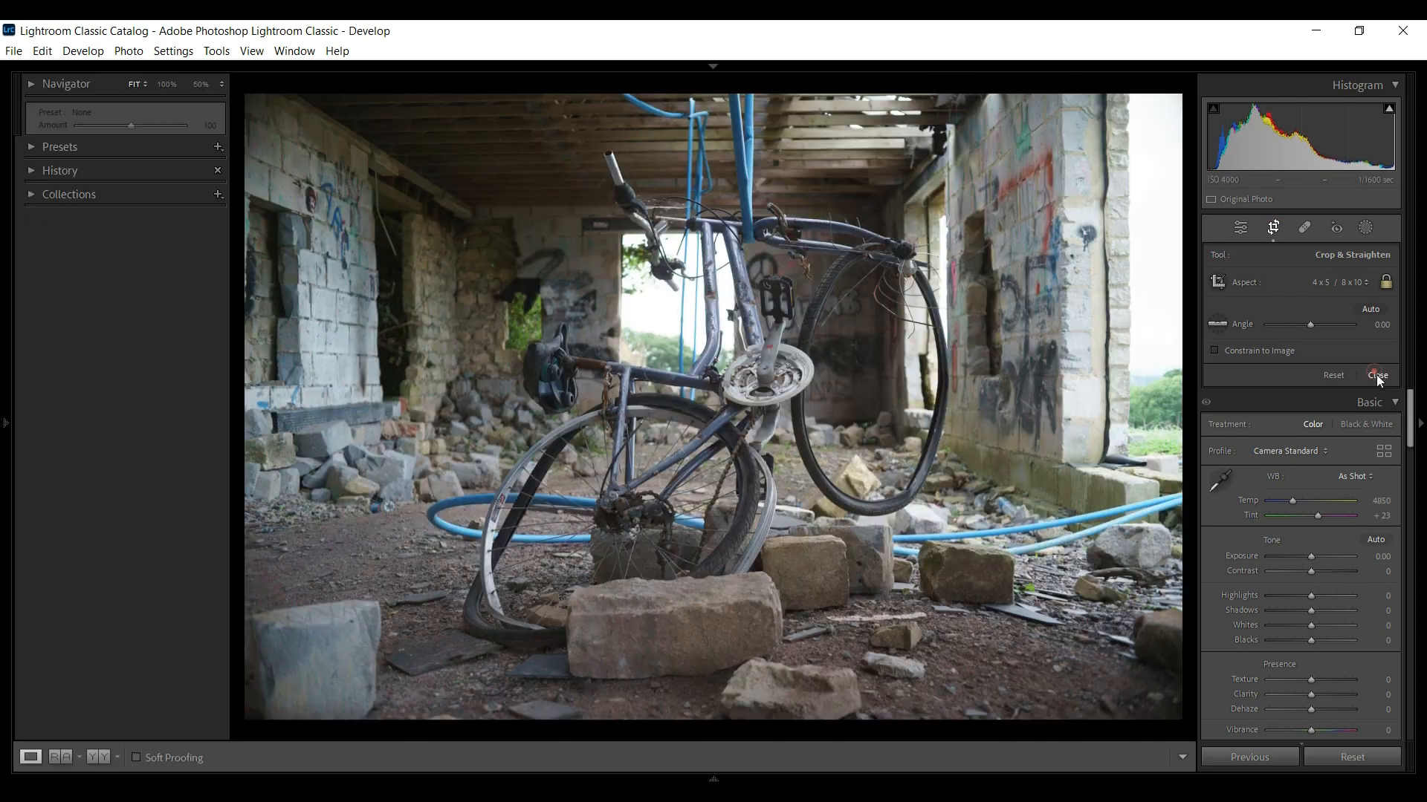
Reopen the crop tool and fine-tune the straighten angle
click(1274, 229)
drag(1311, 327, 1312, 328)
click(1377, 376)
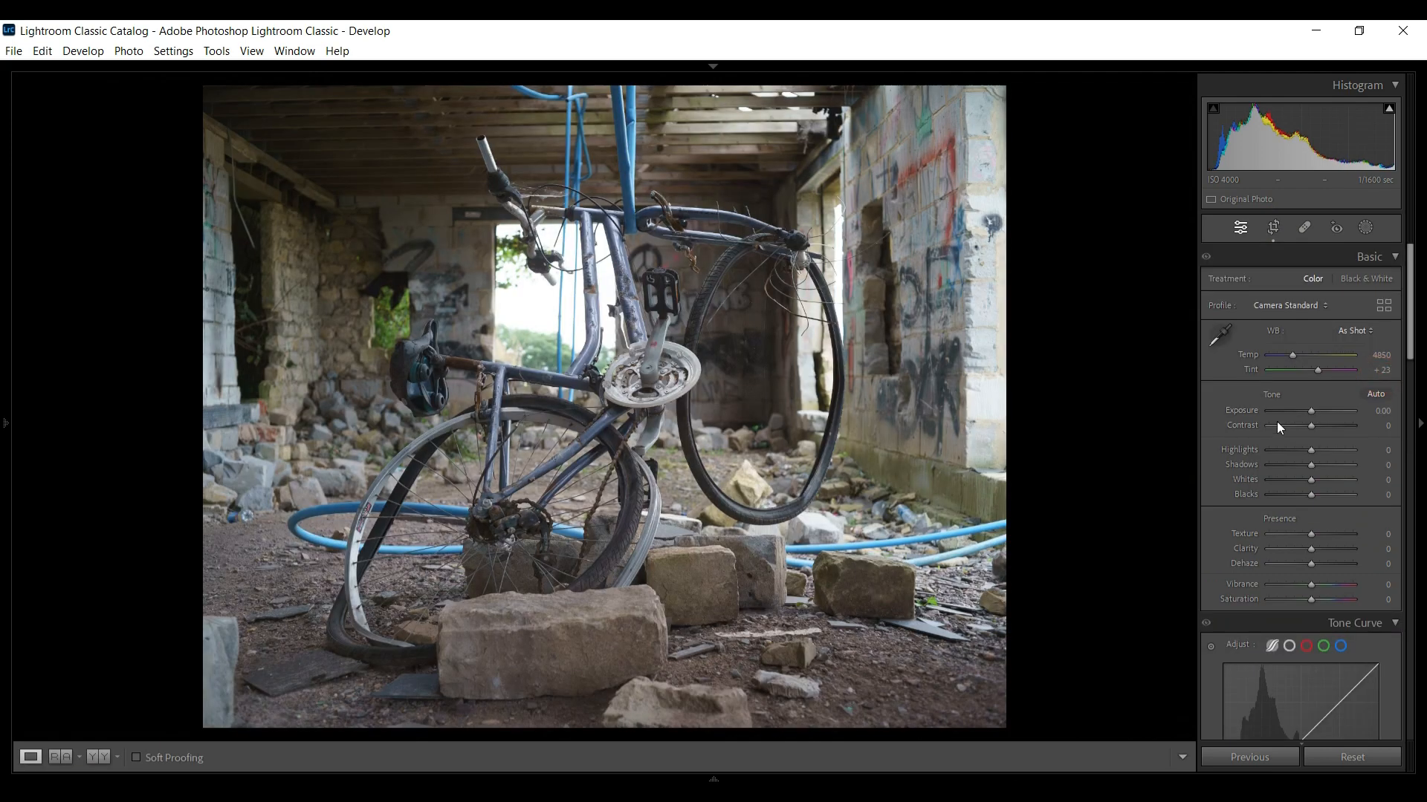
Set Exposure to -0.10, Contrast +5, Highlights -32 and Shadows +30
mouse_move(1311, 410)
mouse_down()
mouse_move(1377, 406)
mouse_move(1291, 408)
mouse_move(1348, 446)
mouse_move(1235, 478)
mouse_move(1317, 473)
mouse_up()
click(1336, 429)
key(Up)
key(Up)
key(Up)
key(Up)
key(Up)
key(Up)
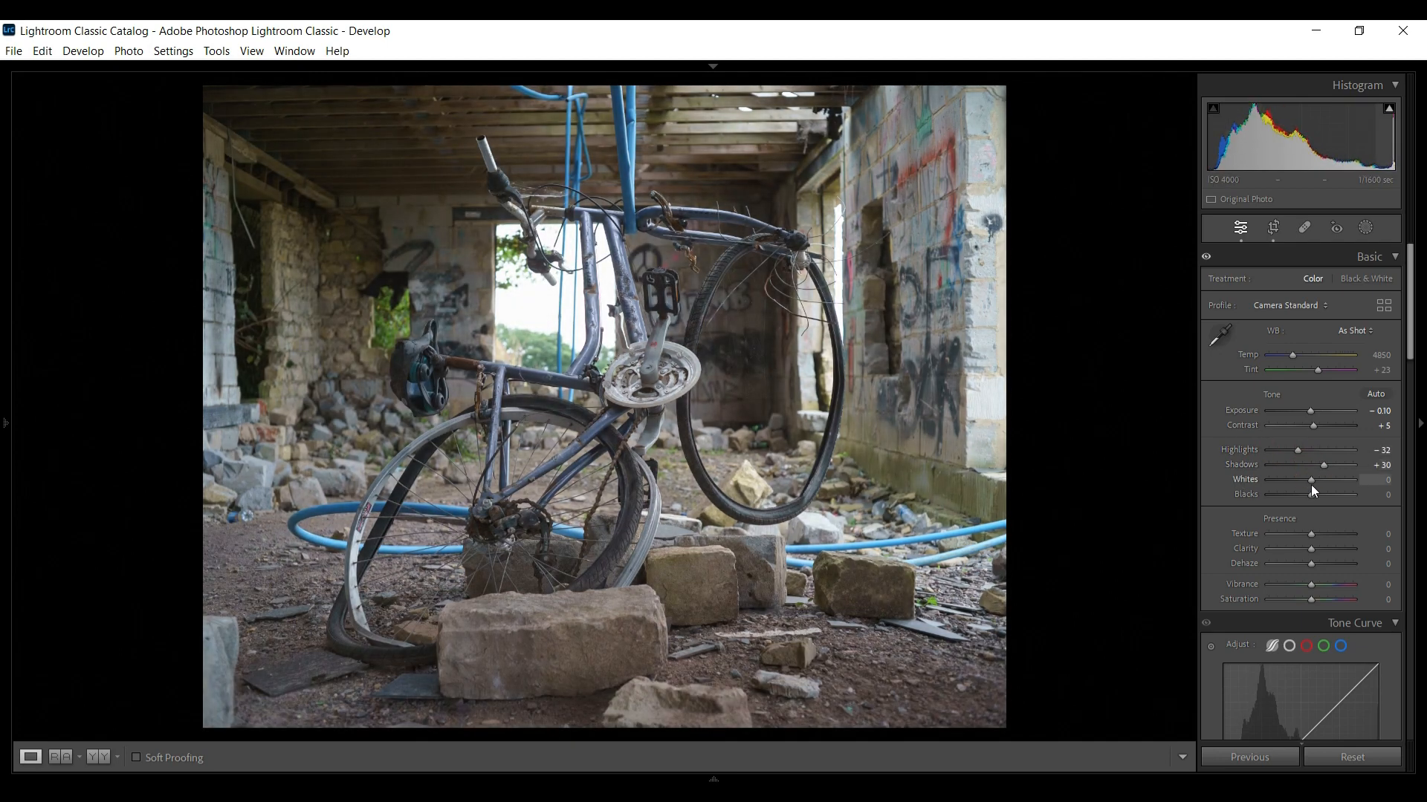
Set Whites to +10, Texture +5, Clarity +10 and Vibrance +10
key(Up)
key(Up)
key(Down)
key(Down)
key(Up)
key(Up)
key(Up)
key(Up)
key(Up)
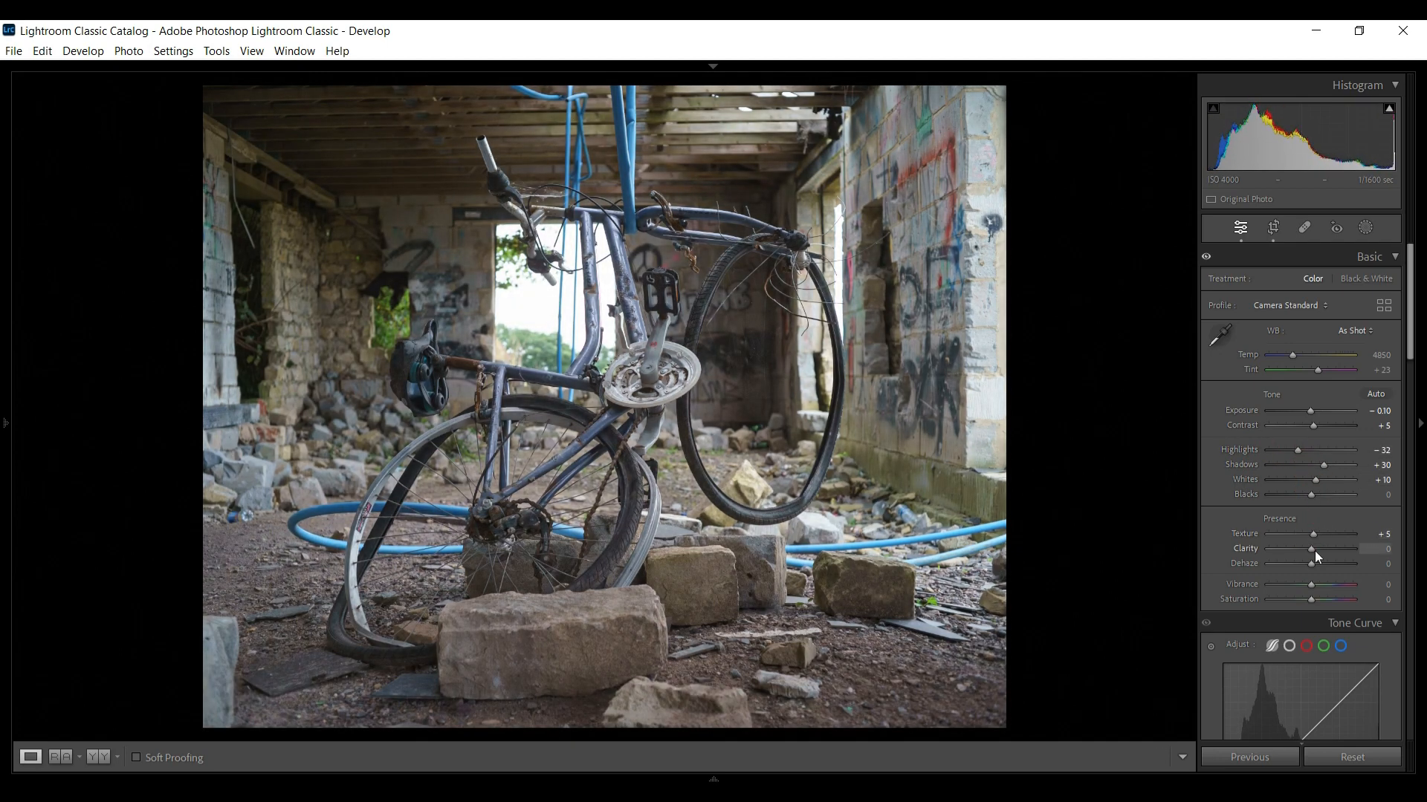
key(Down)
Set the tone curve Highlights and Lights regions to +5
key(Up)
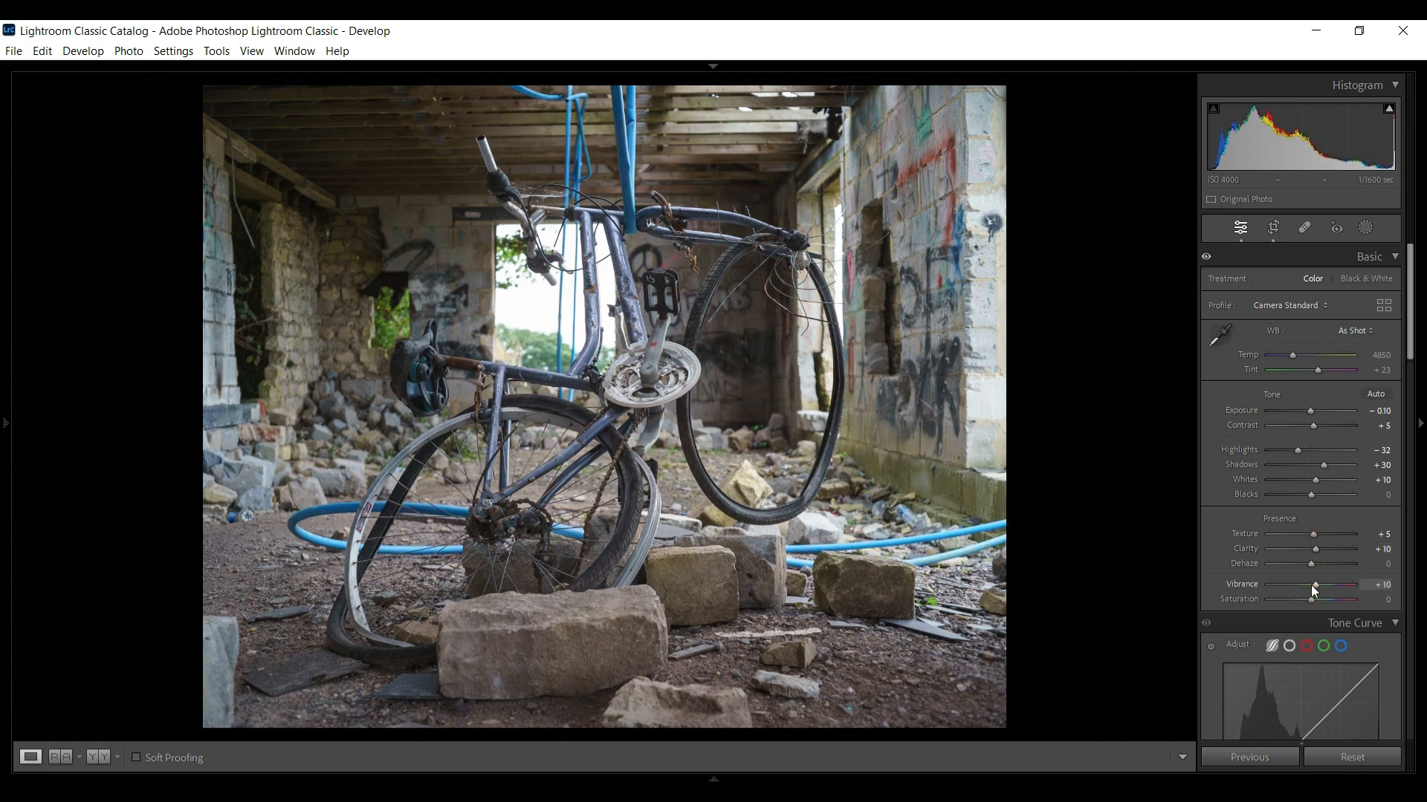
key(Down)
scroll(1337, 565, down, 3)
scroll(1330, 446, down, 8)
key(Up)
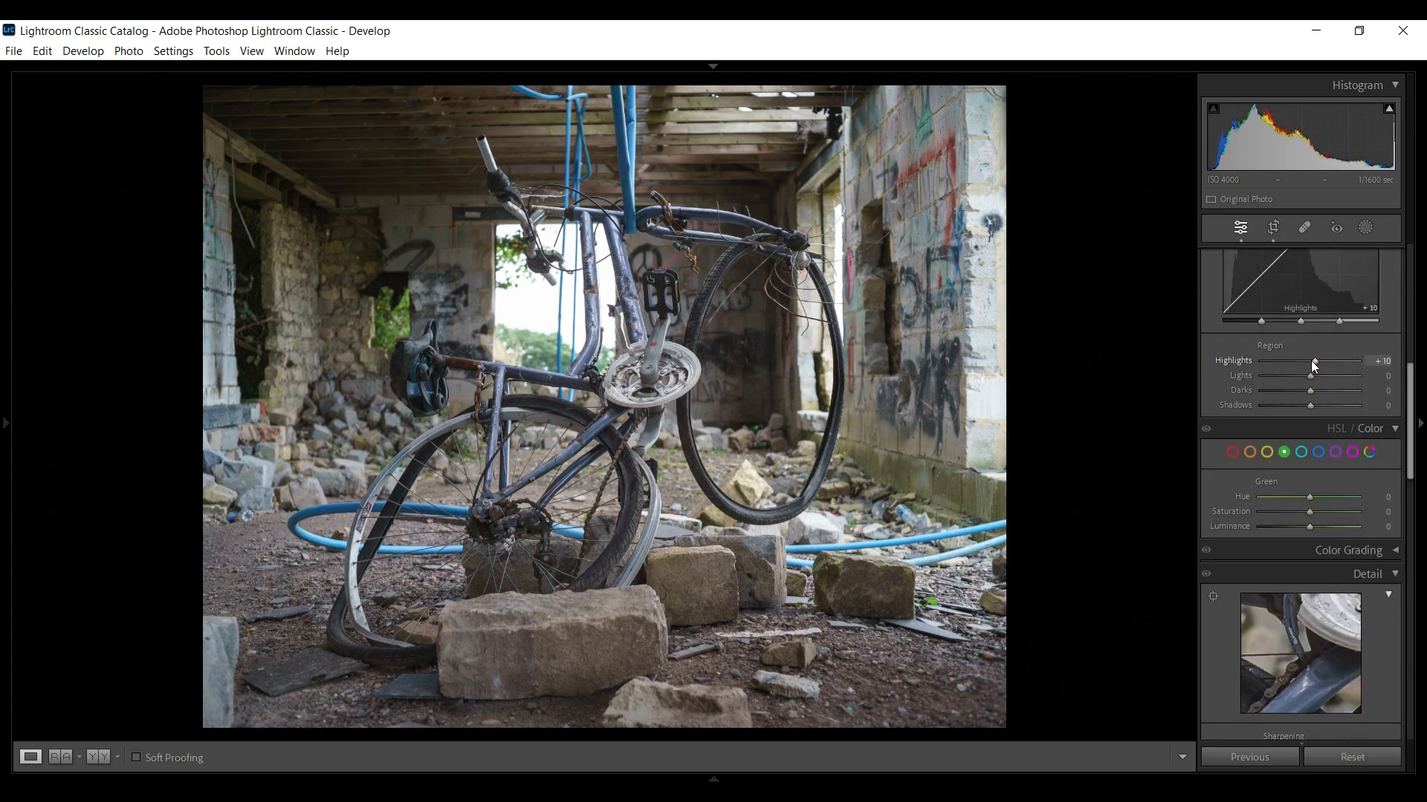
key(Up)
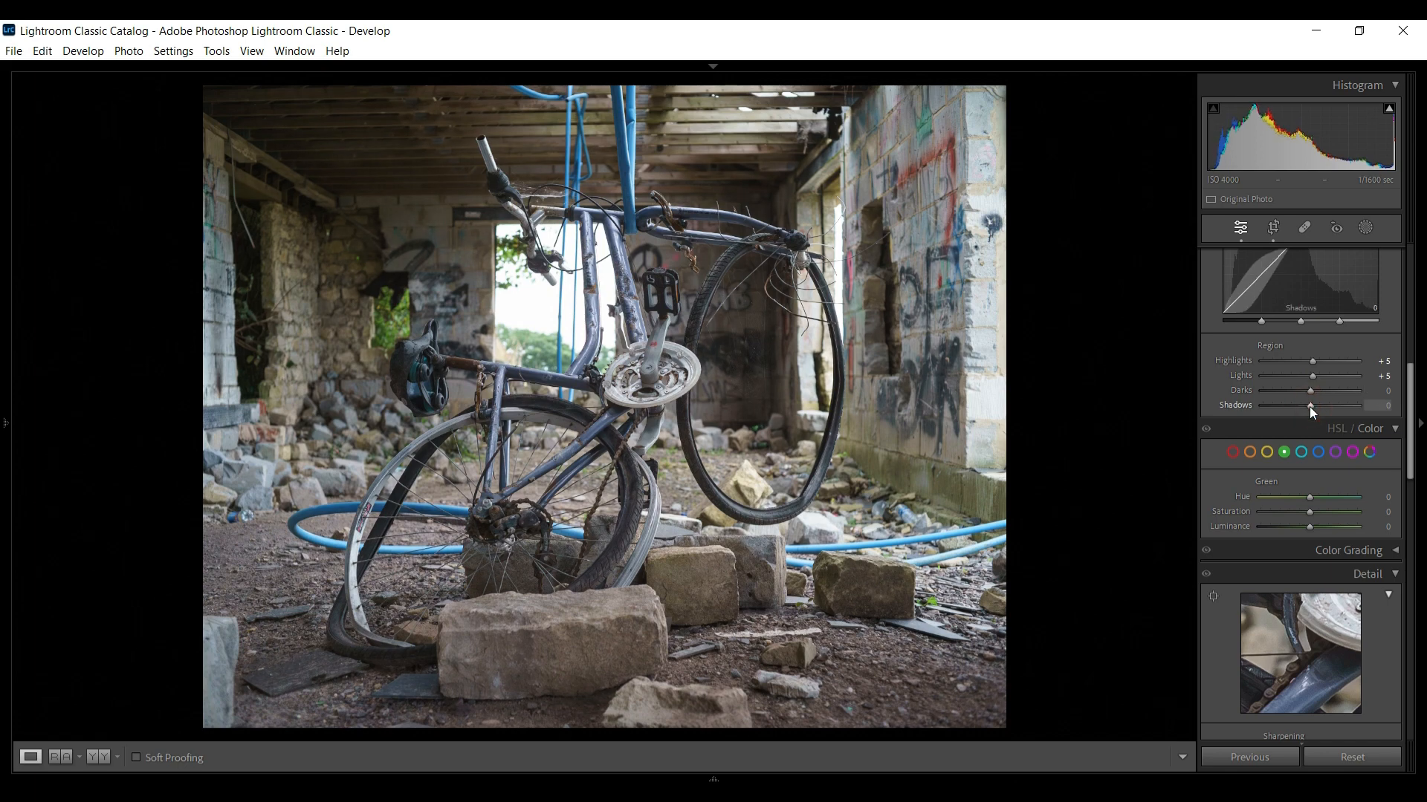
Brush a mask over the bright doorway and lower its Highlights
click(1365, 227)
click(1254, 408)
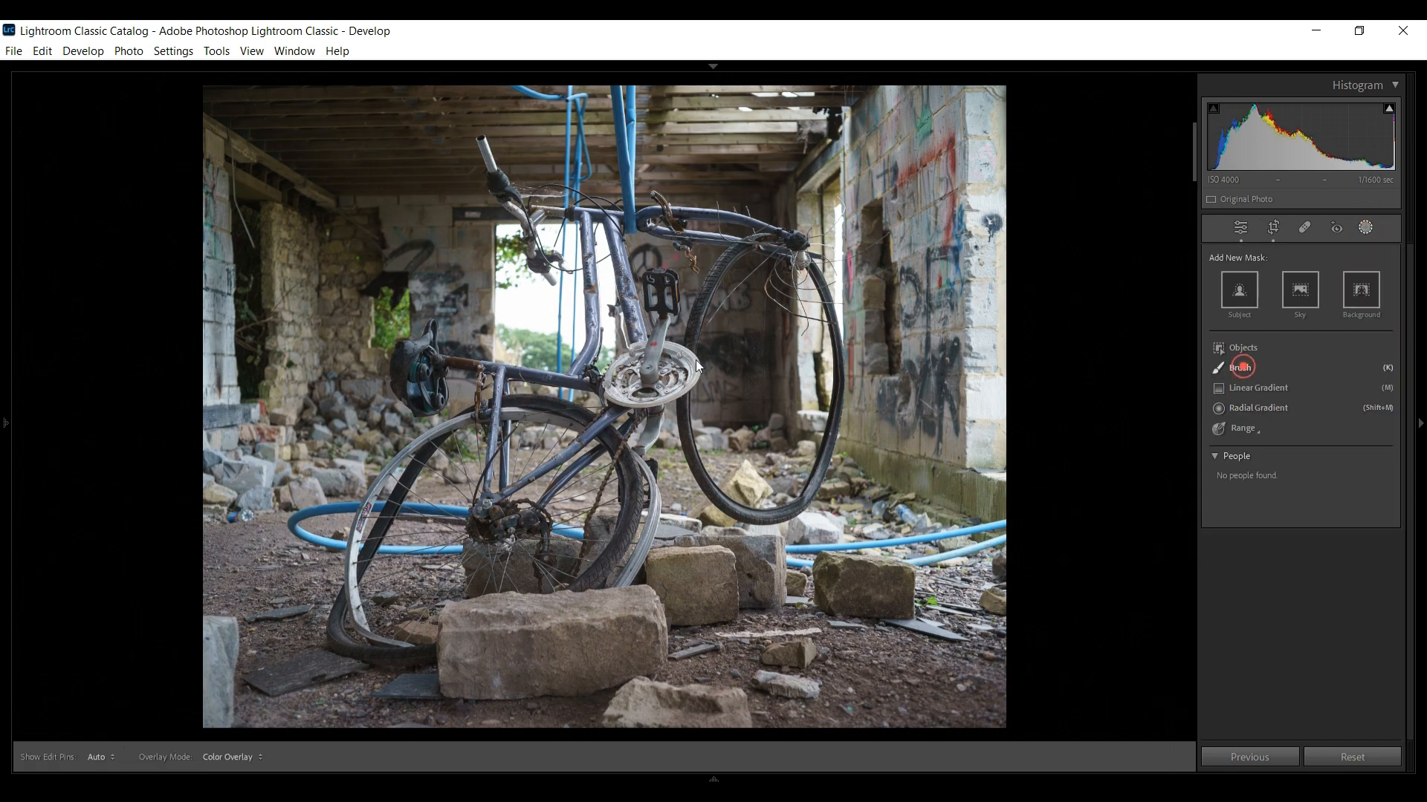
mouse_move(525, 285)
mouse_down()
mouse_move(492, 320)
mouse_move(571, 331)
mouse_up()
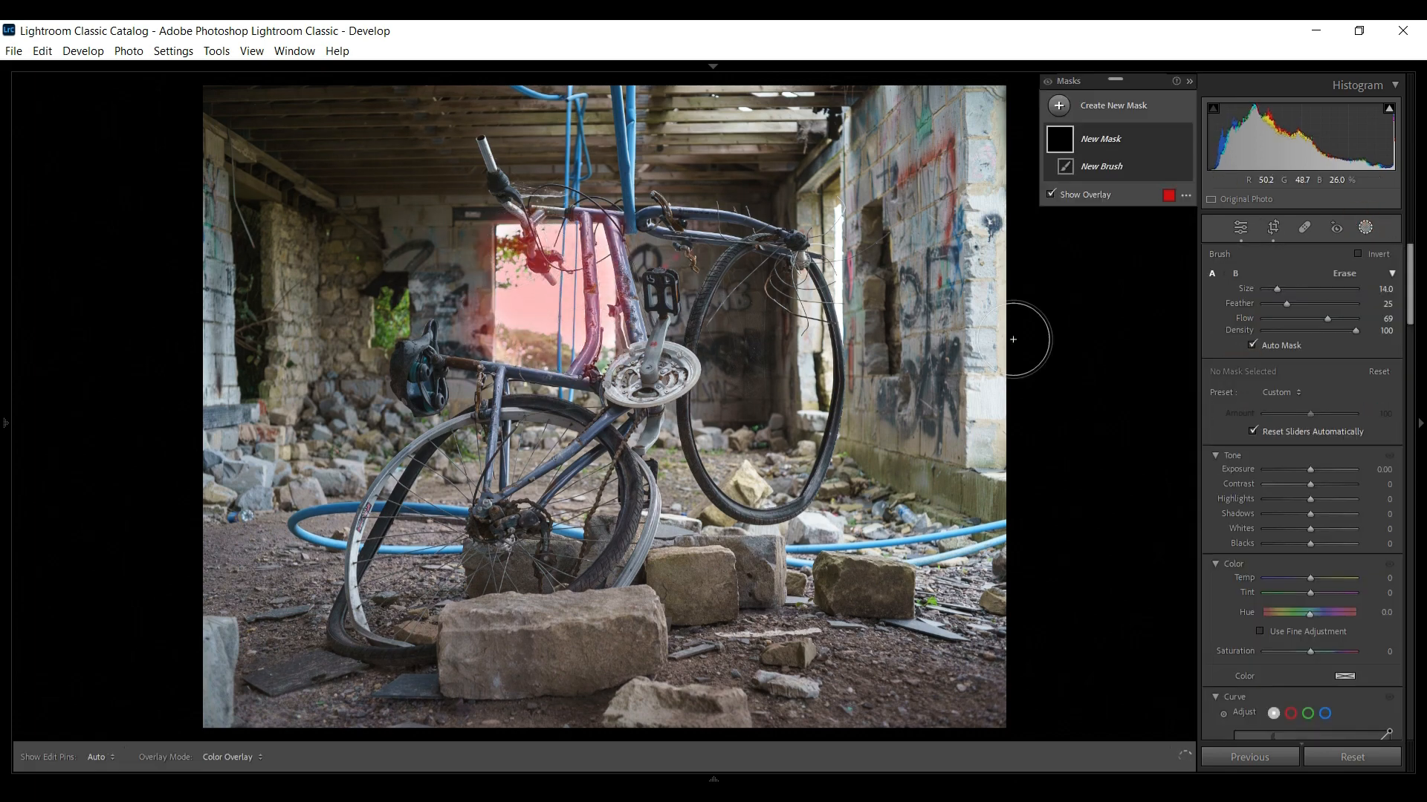
drag(1310, 500, 1298, 502)
click(1366, 227)
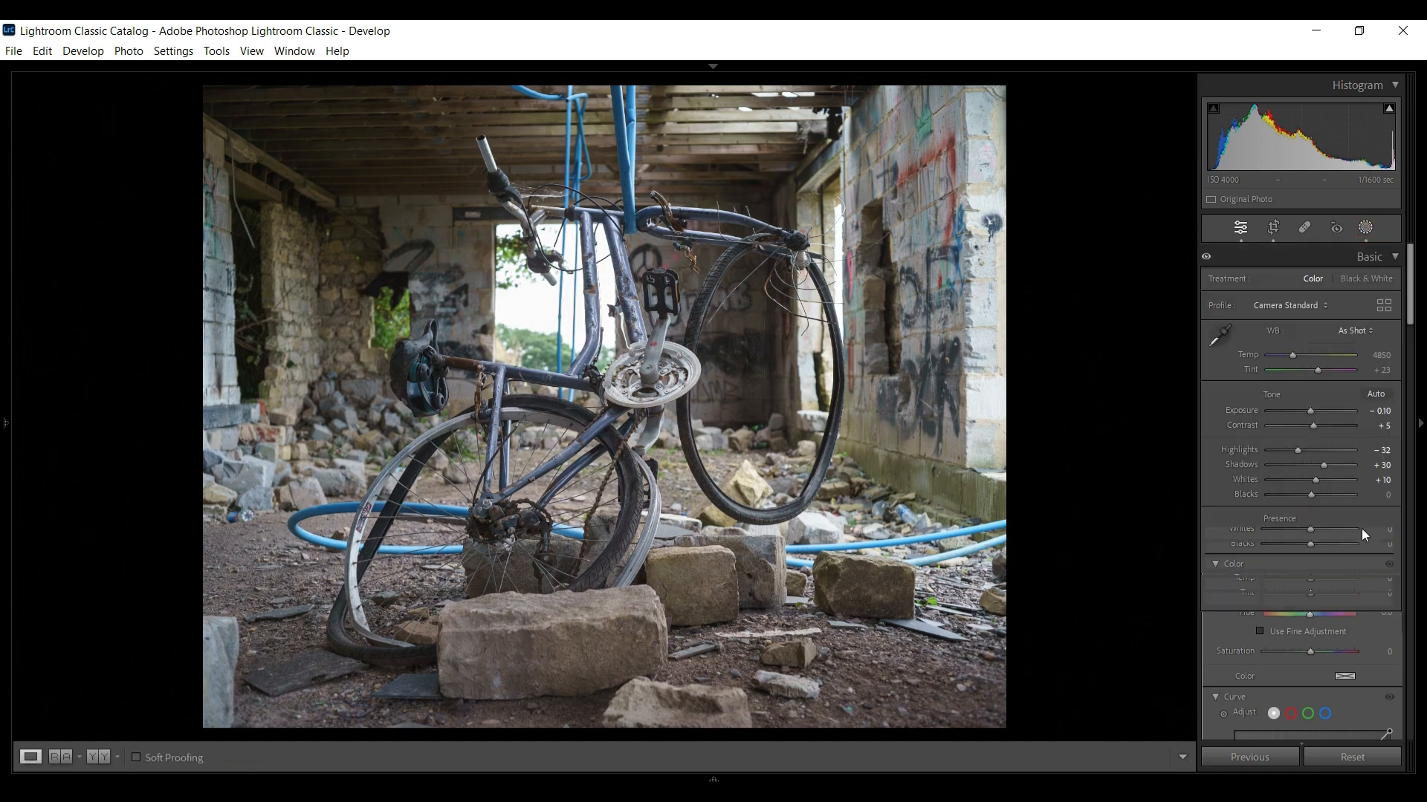
Open the Detail panel to check sharpening and noise reduction
scroll(1362, 526, down, 10)
click(1214, 343)
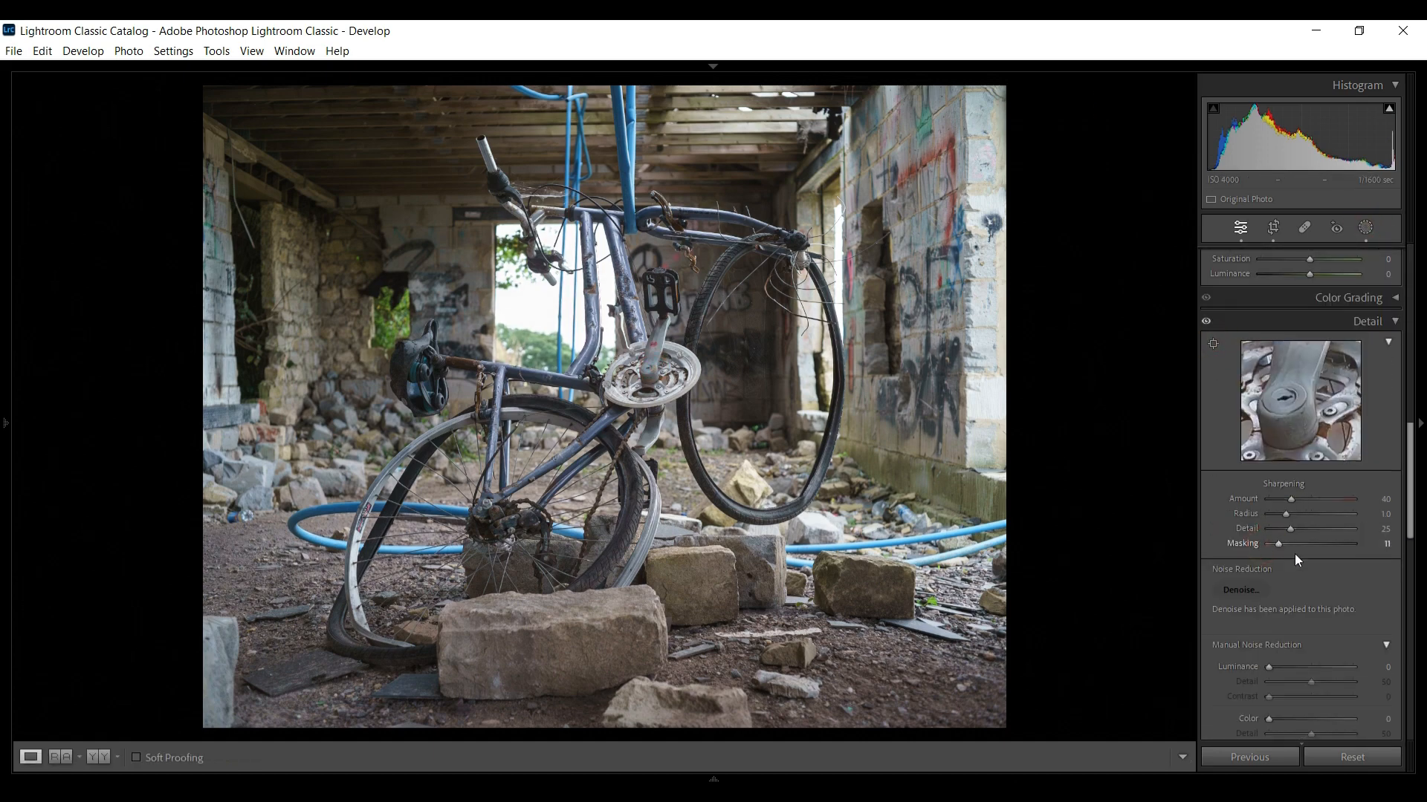
Review the Effects panel's post-crop vignetting settings and toggle the before view
scroll(1294, 554, down, 5)
click(1295, 430)
scroll(1319, 527, down, 5)
click(1306, 573)
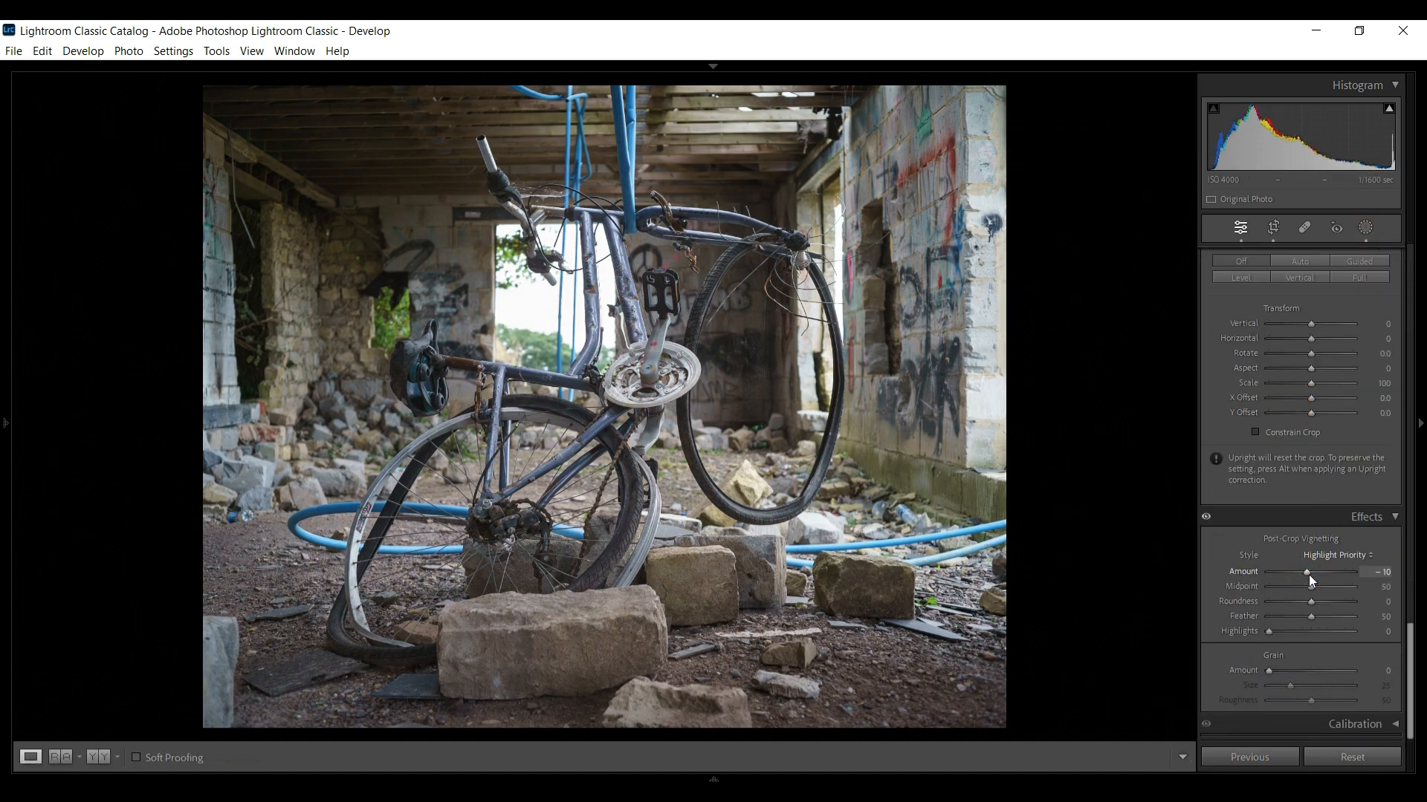
key(backslash)
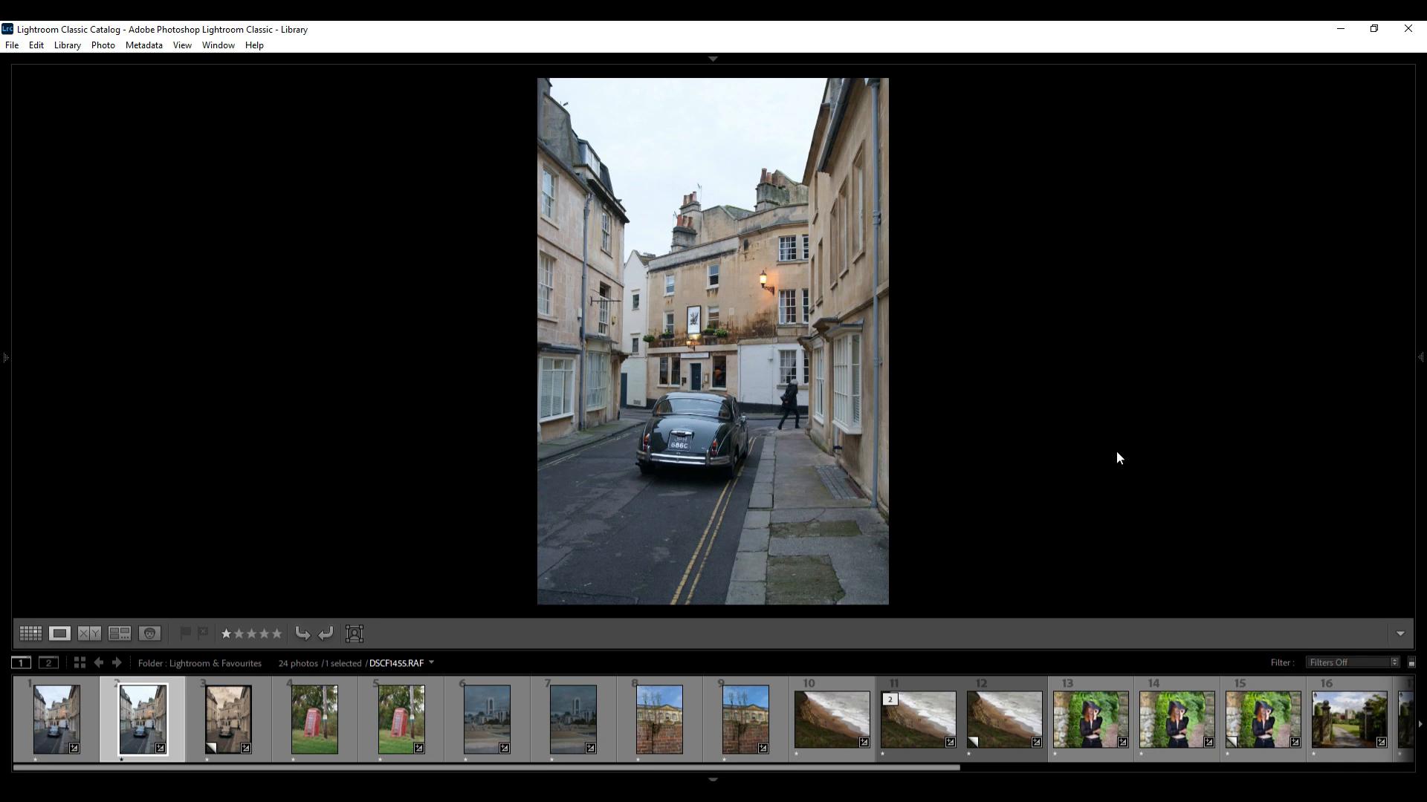
Compare the street scene and leaning phone box photos with their converted versions
click(51, 728)
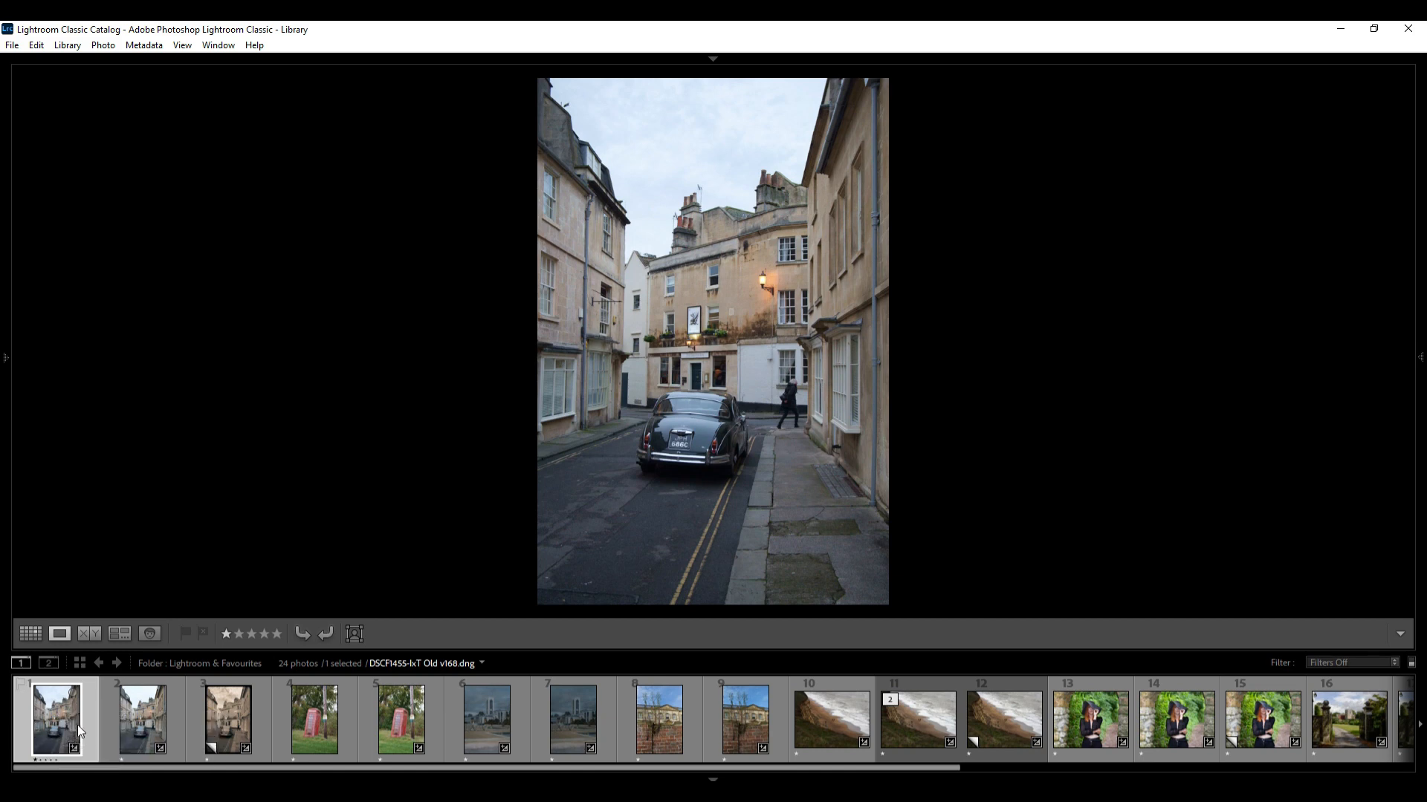
click(137, 711)
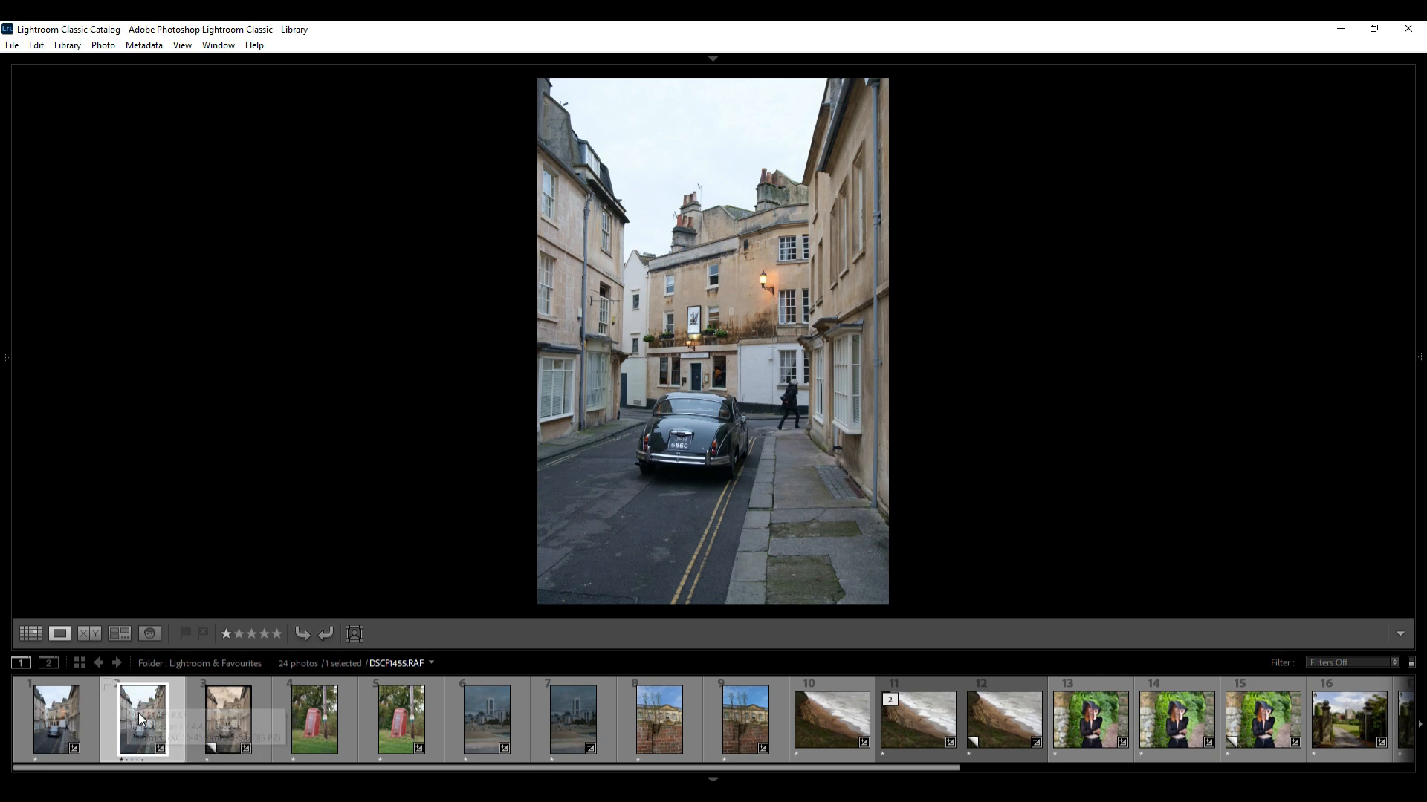
click(203, 724)
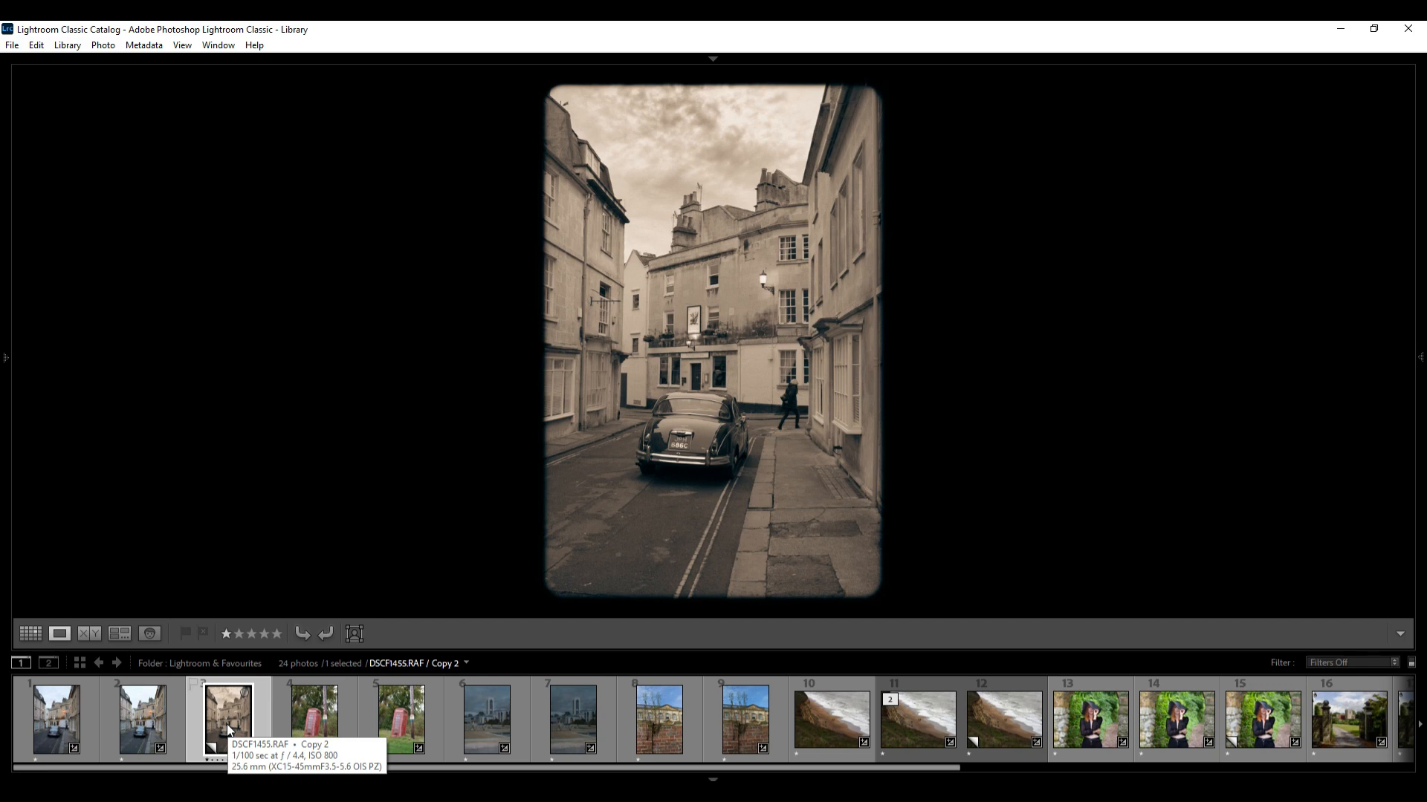
click(394, 726)
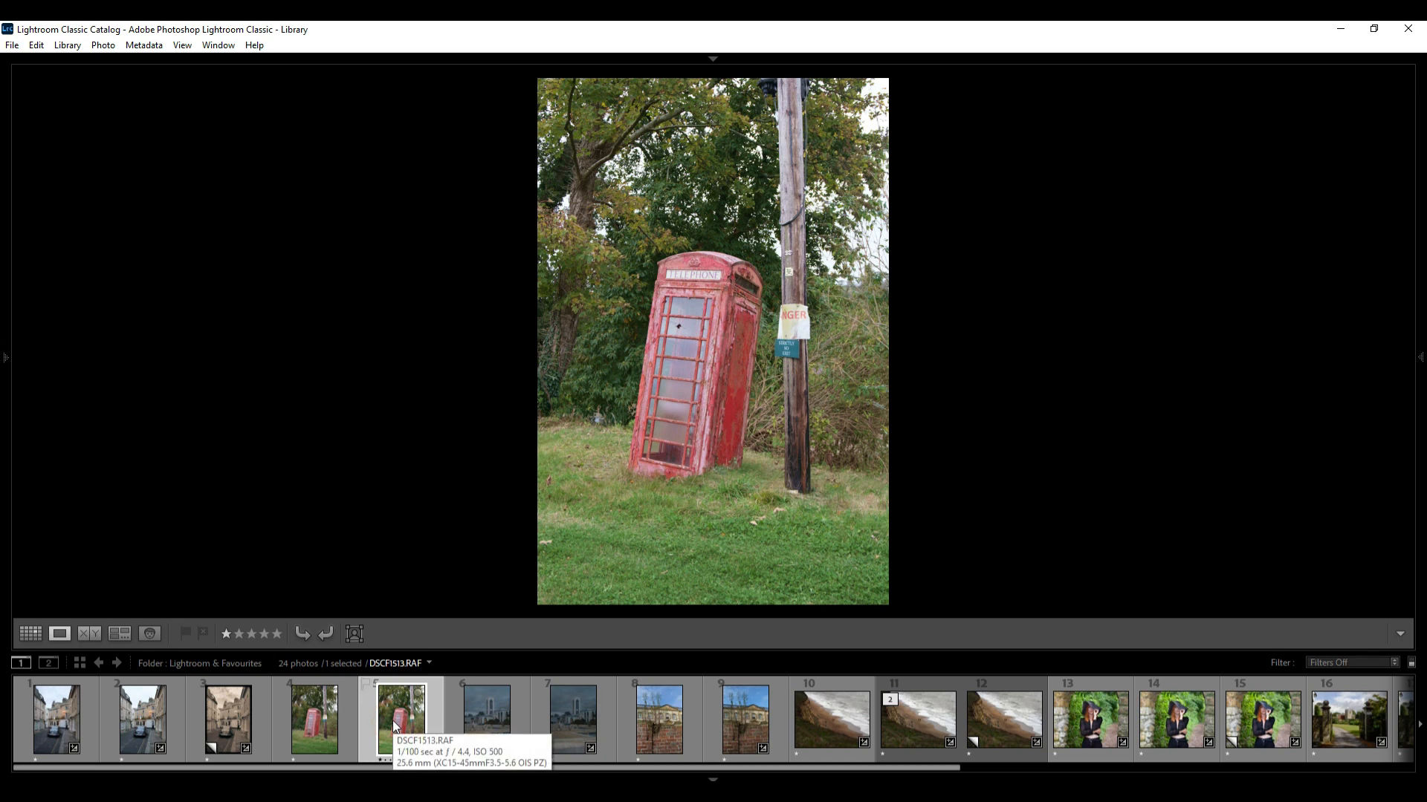
click(313, 724)
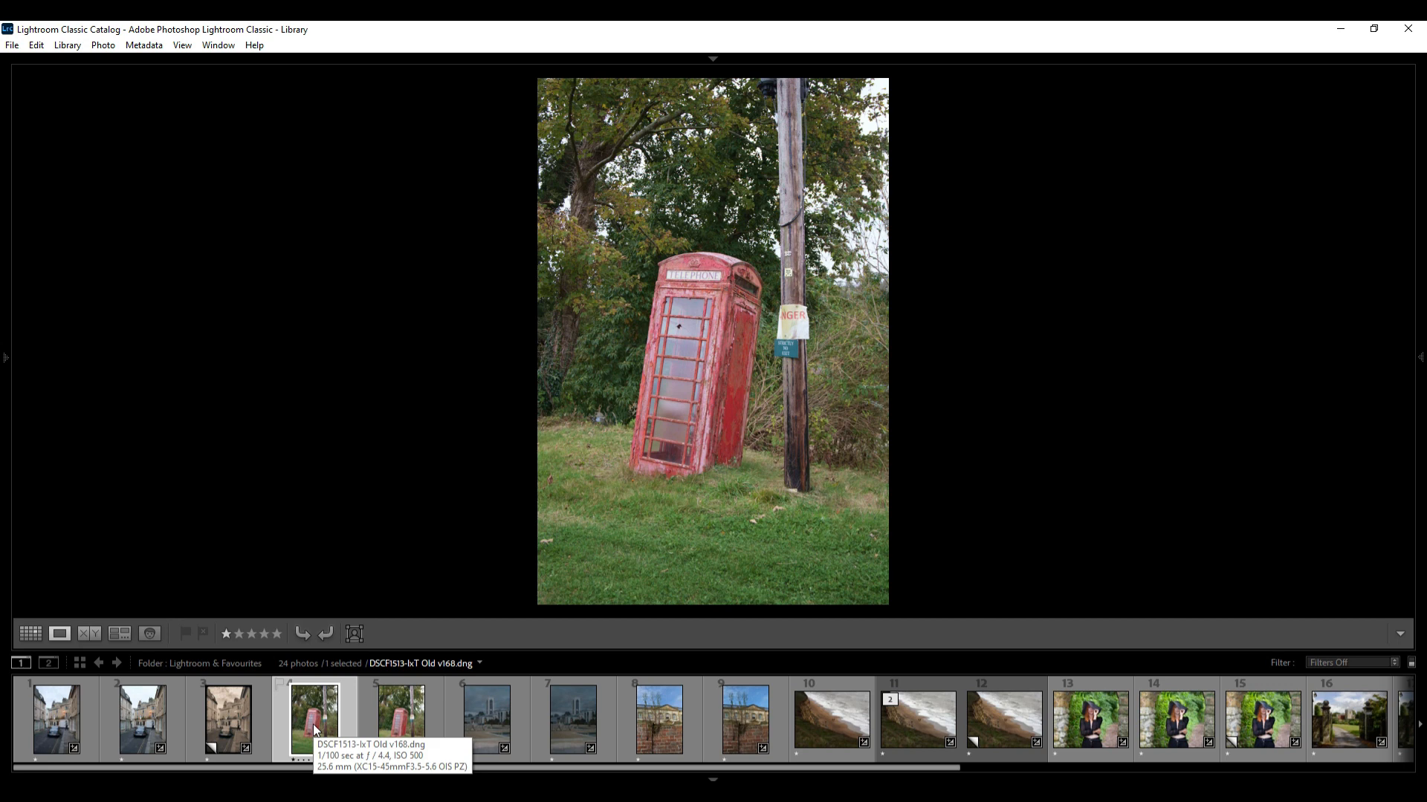
click(584, 726)
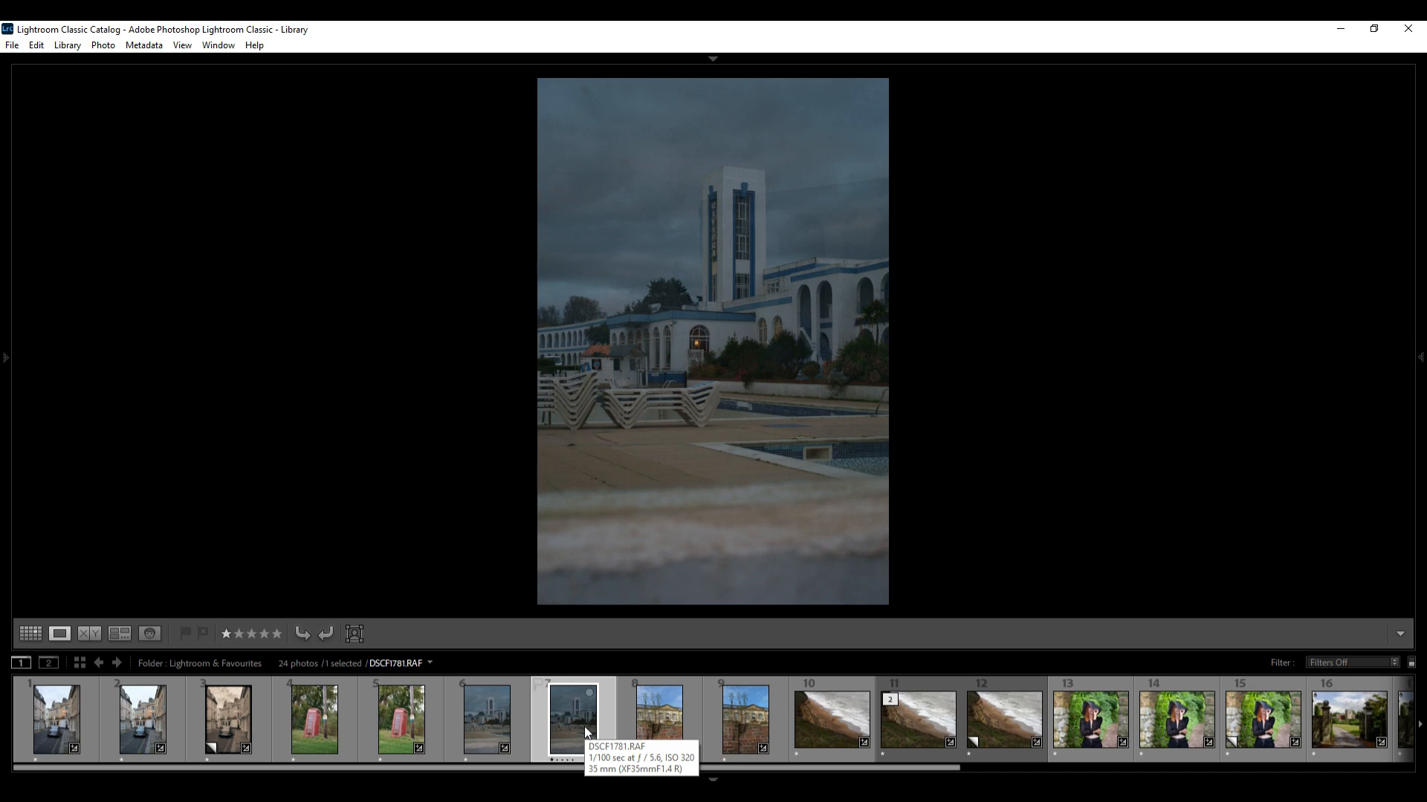
Show the photo info overlay and compare the pool, wall and beach photos with their alternative versions
key(i)
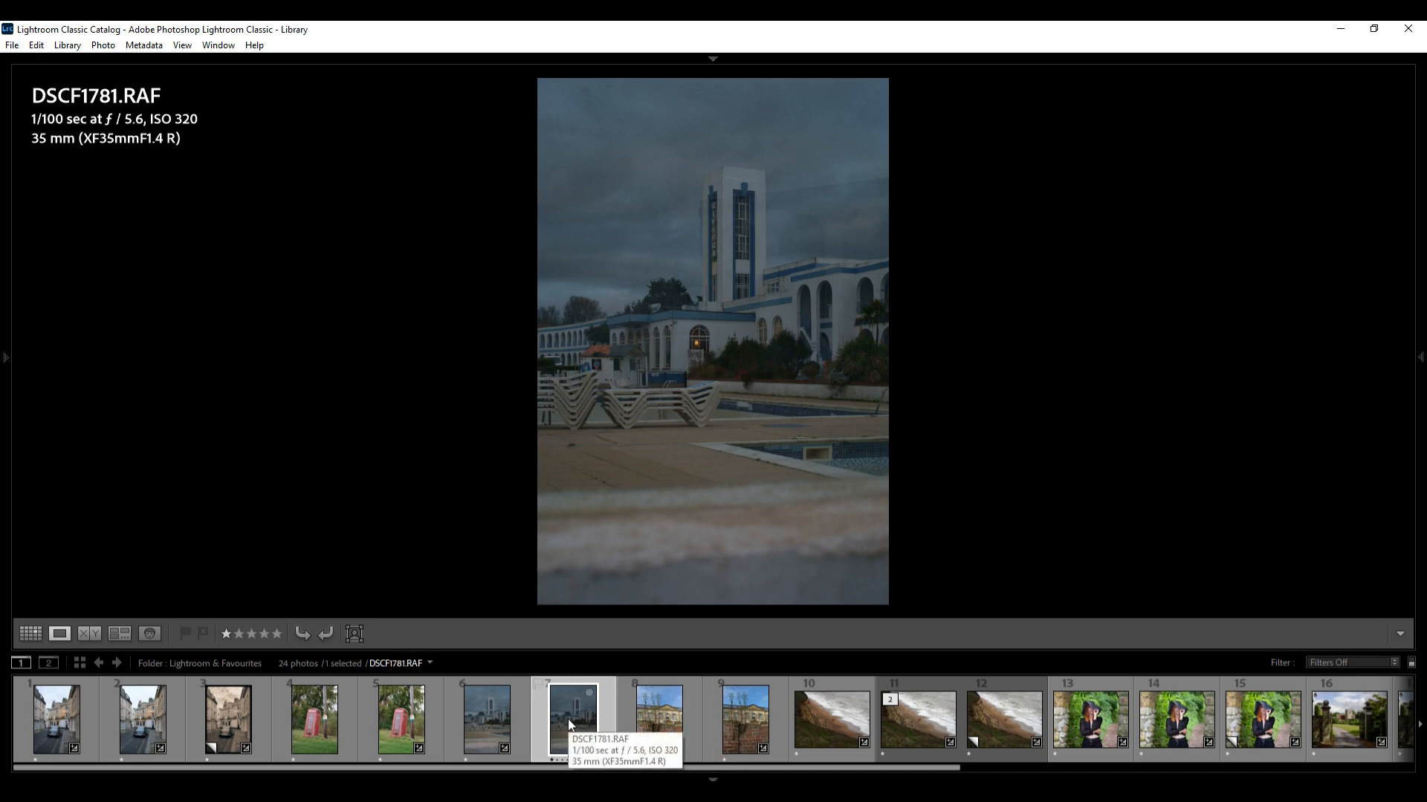
click(493, 719)
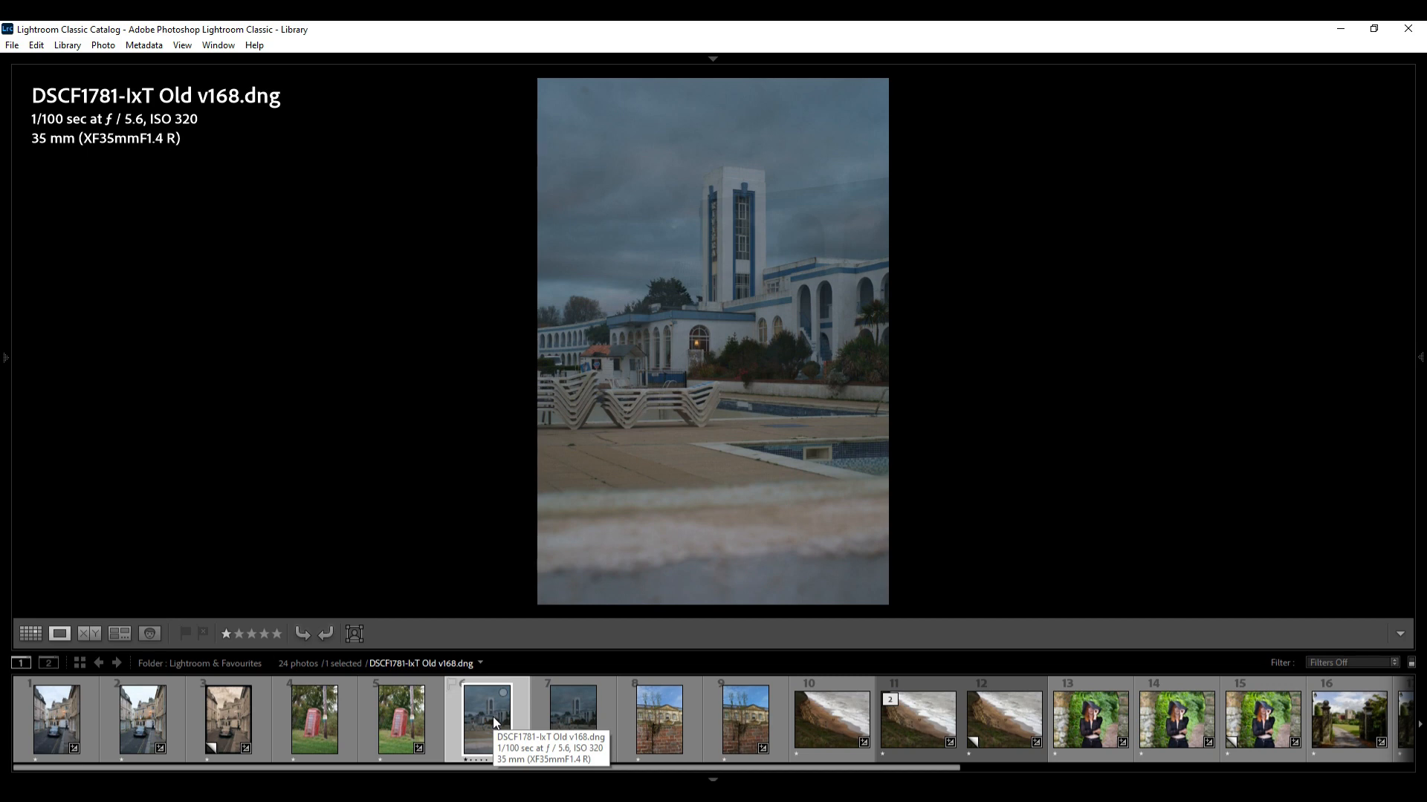
click(741, 727)
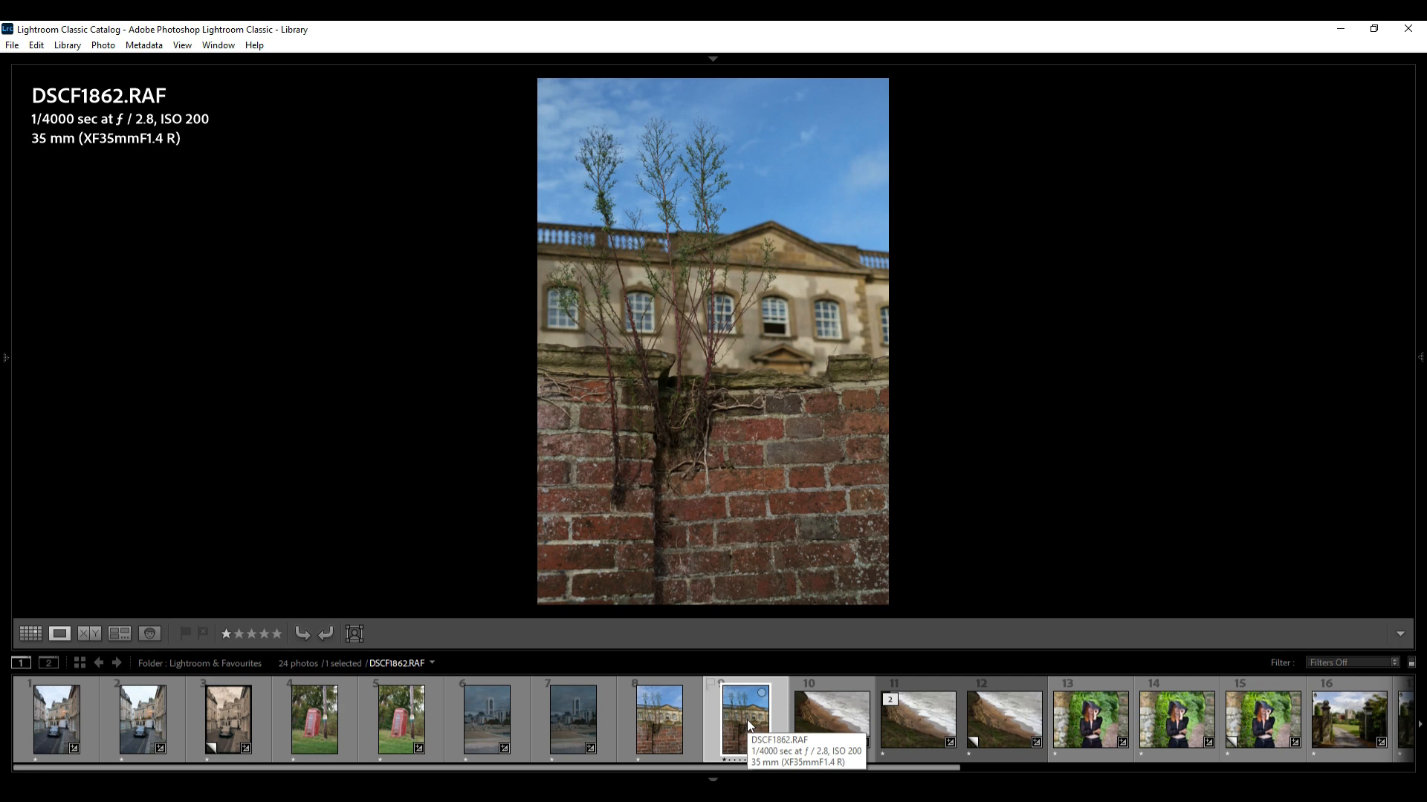
click(662, 715)
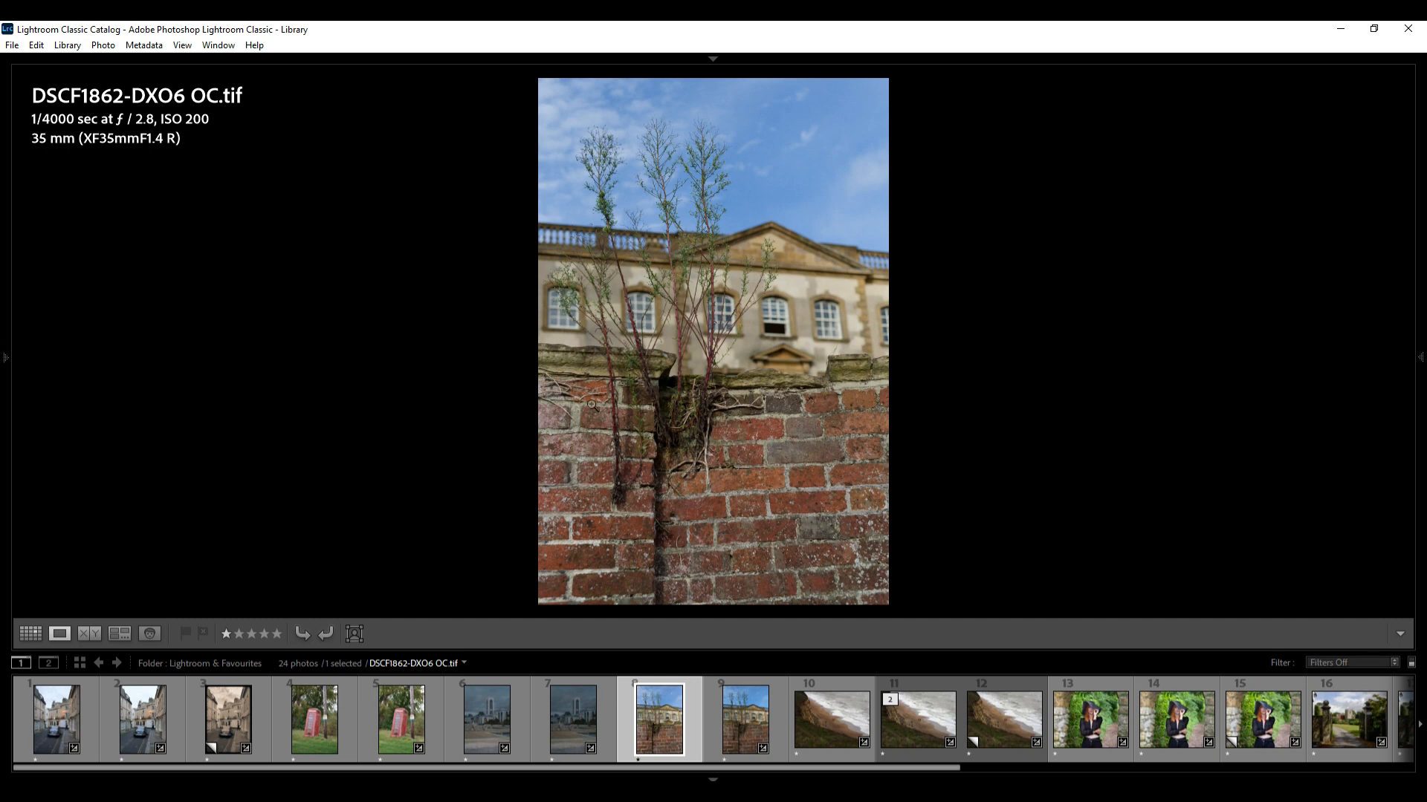
click(742, 728)
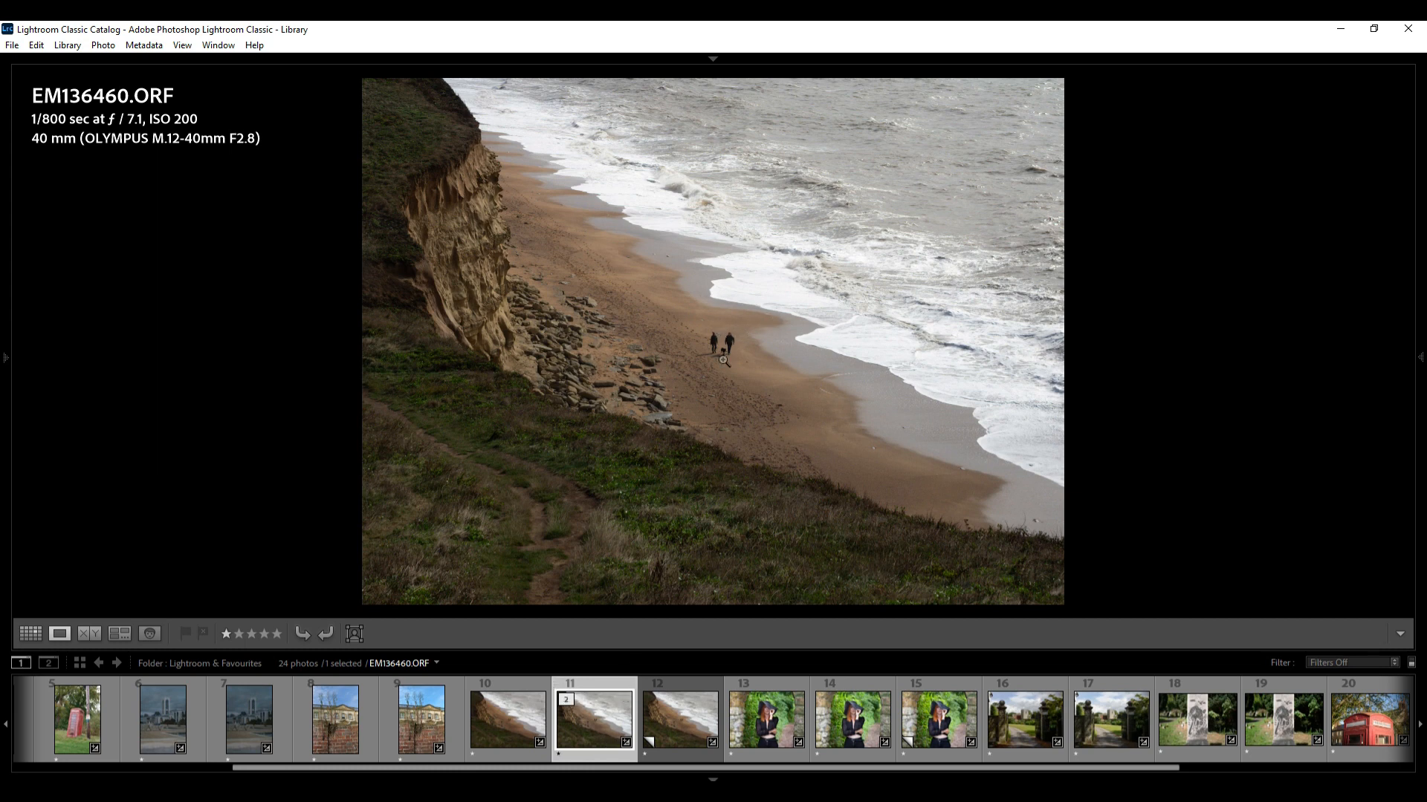
click(513, 720)
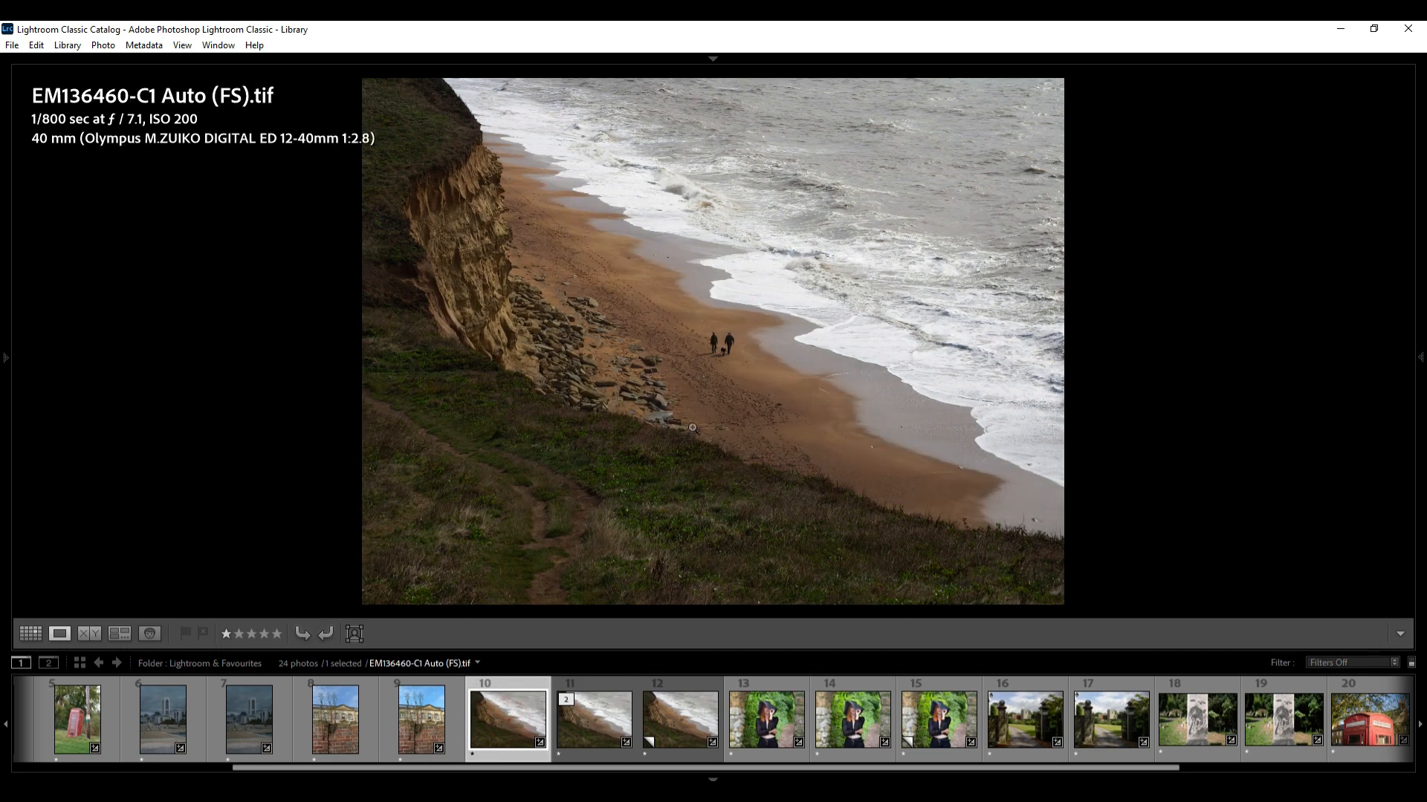
click(682, 723)
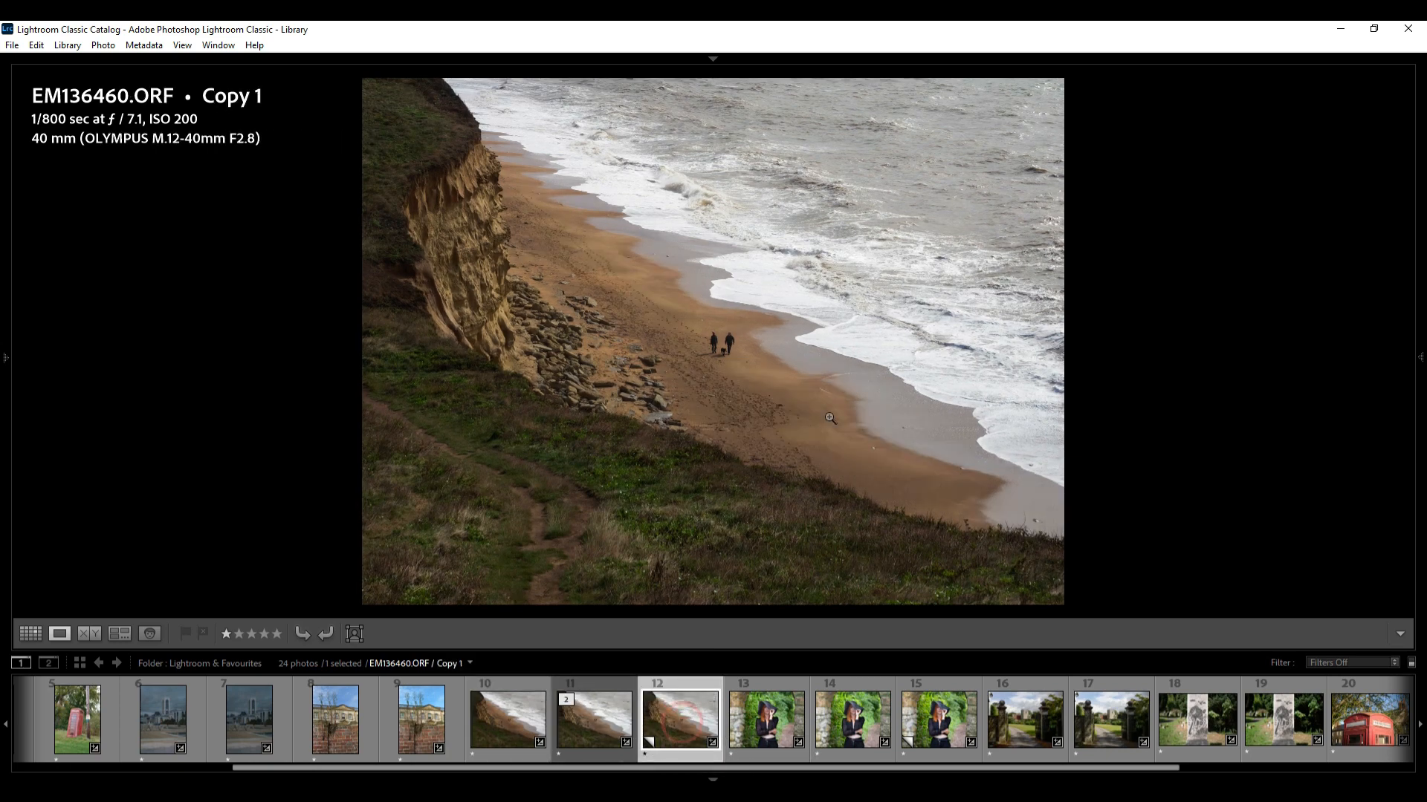
click(592, 722)
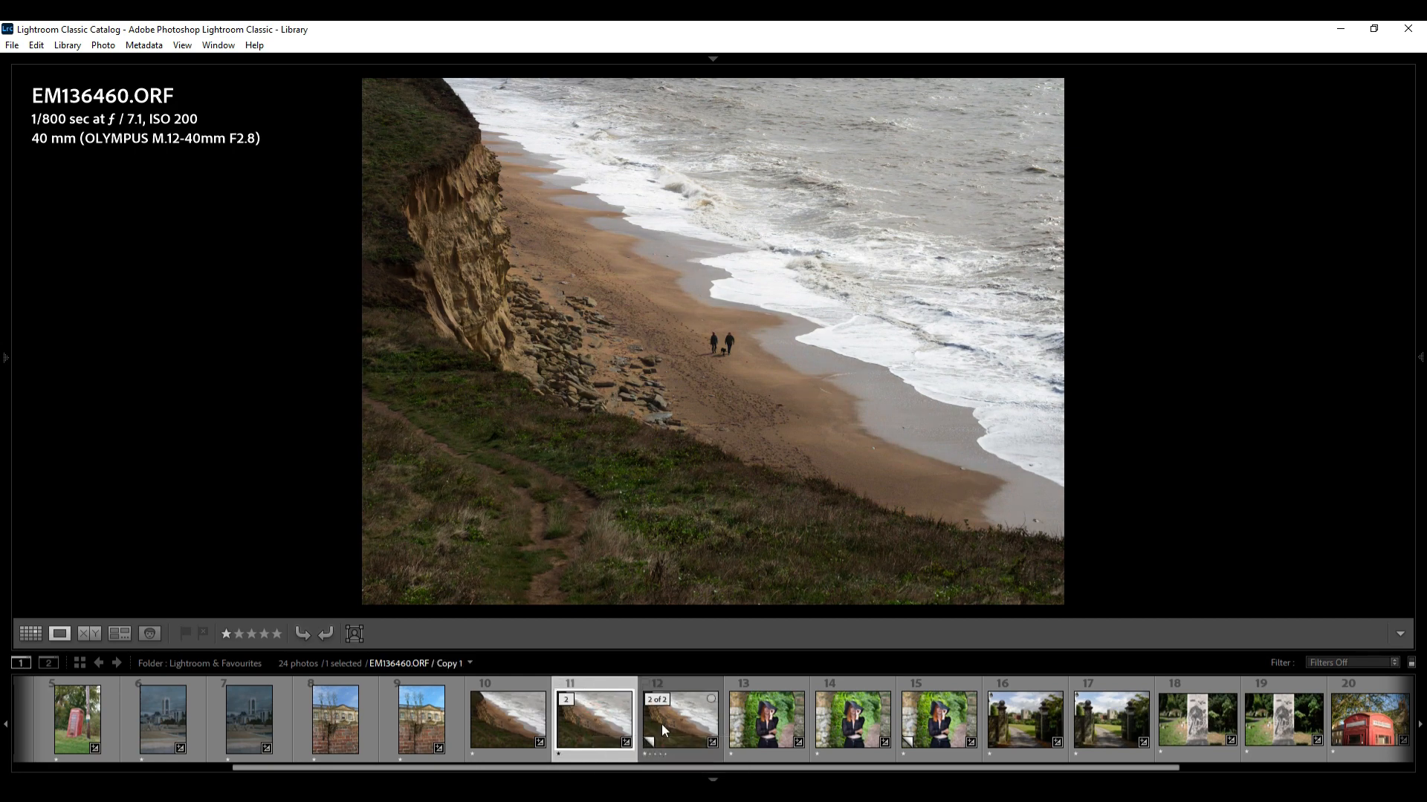
Switch to Develop and compare the profiles of the beach and portrait photo versions
key(d)
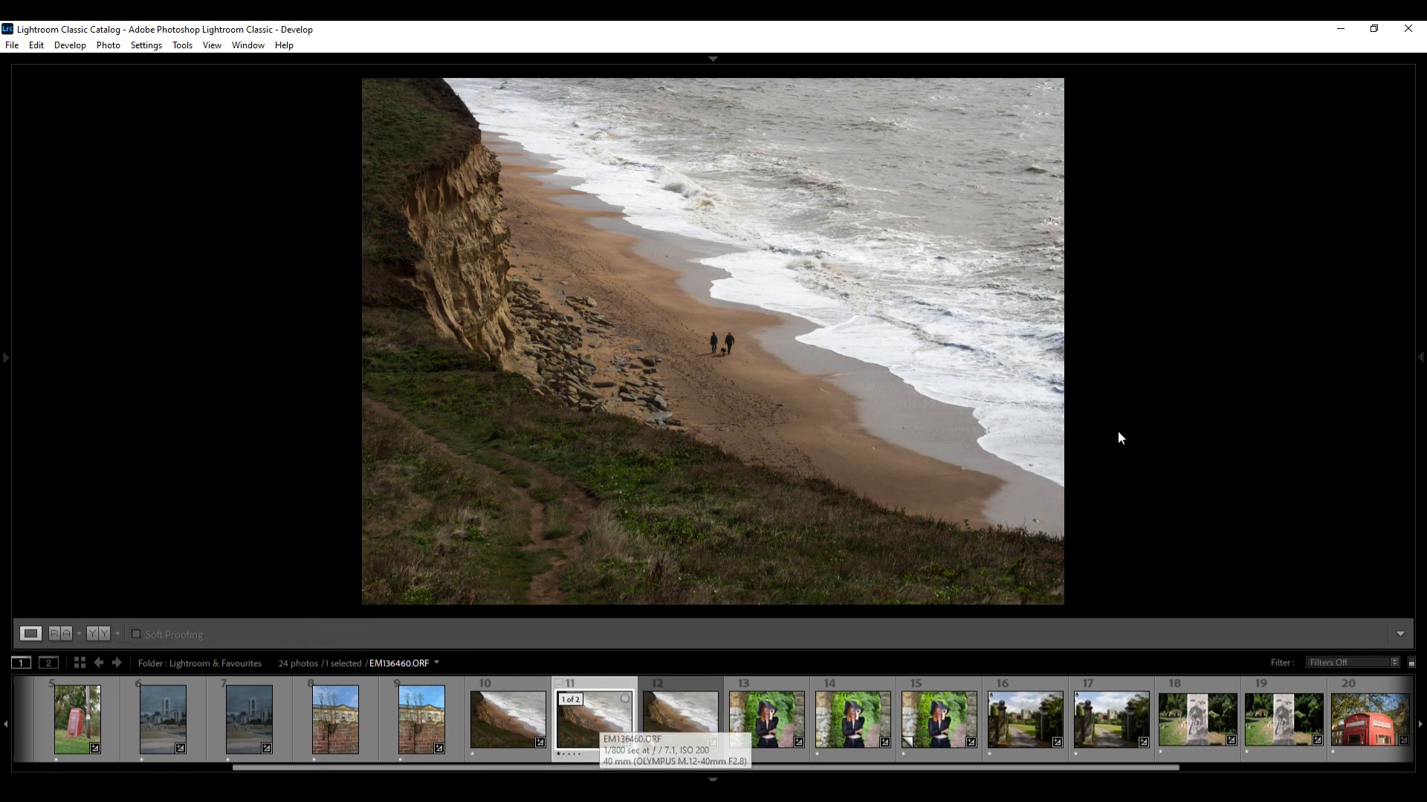
mouse_move(1422, 363)
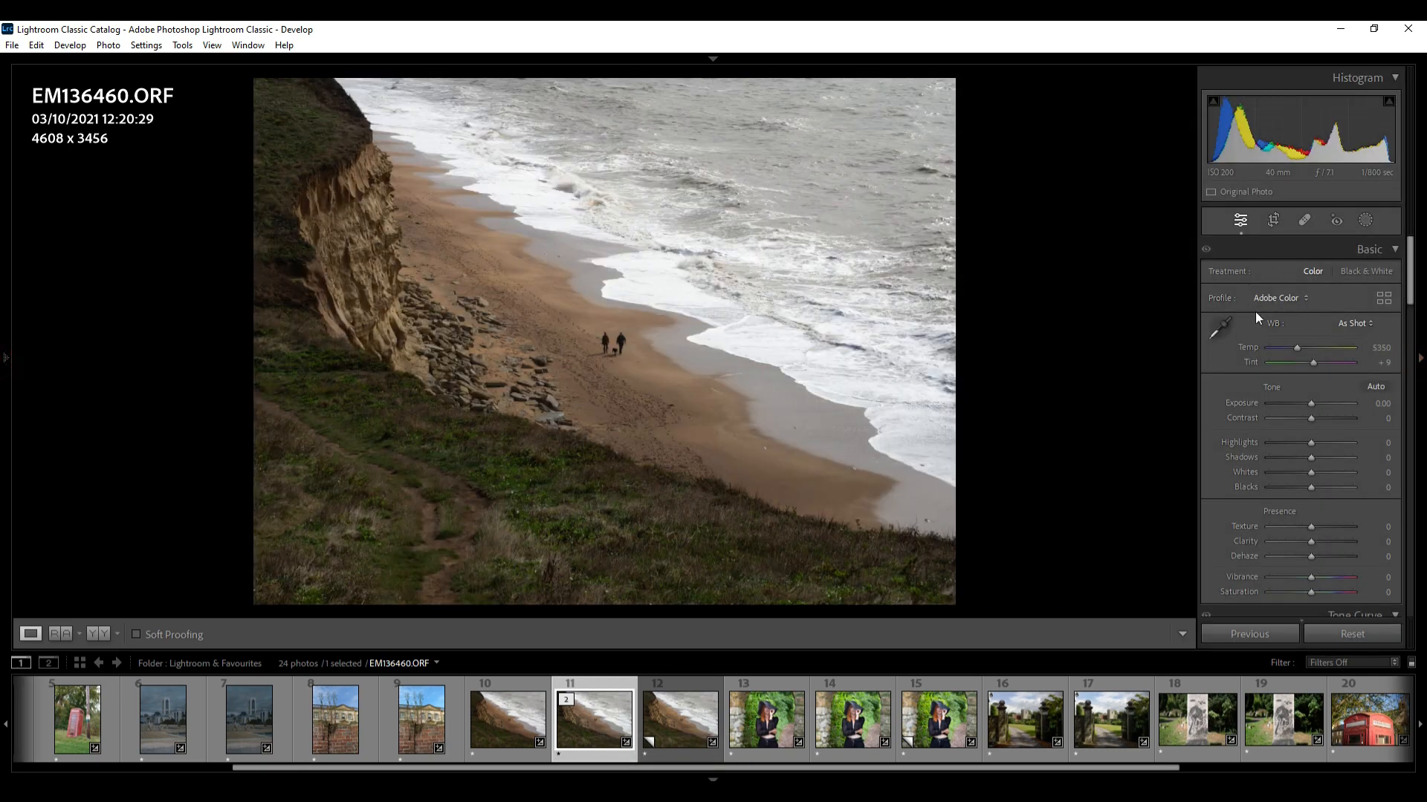
click(680, 717)
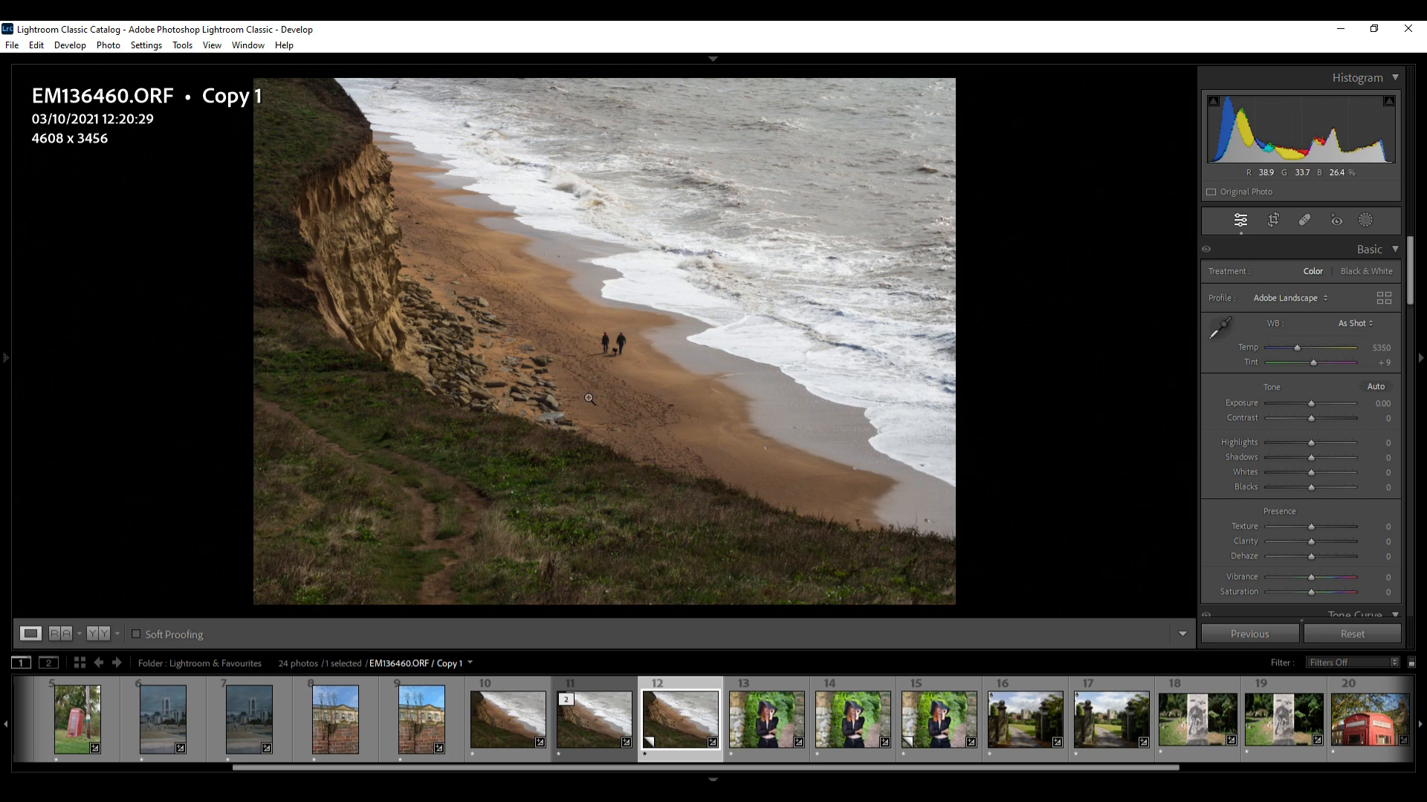
click(858, 715)
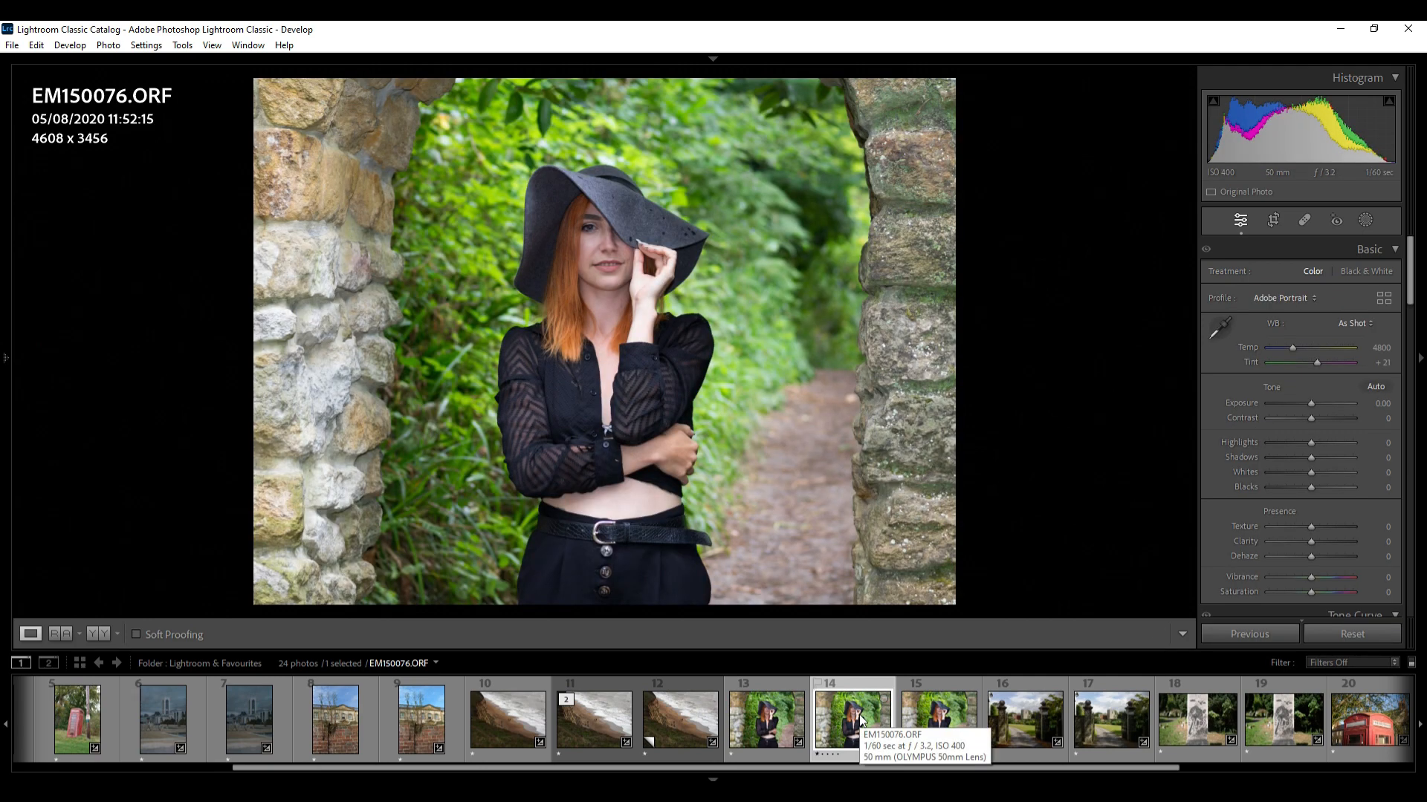
click(756, 717)
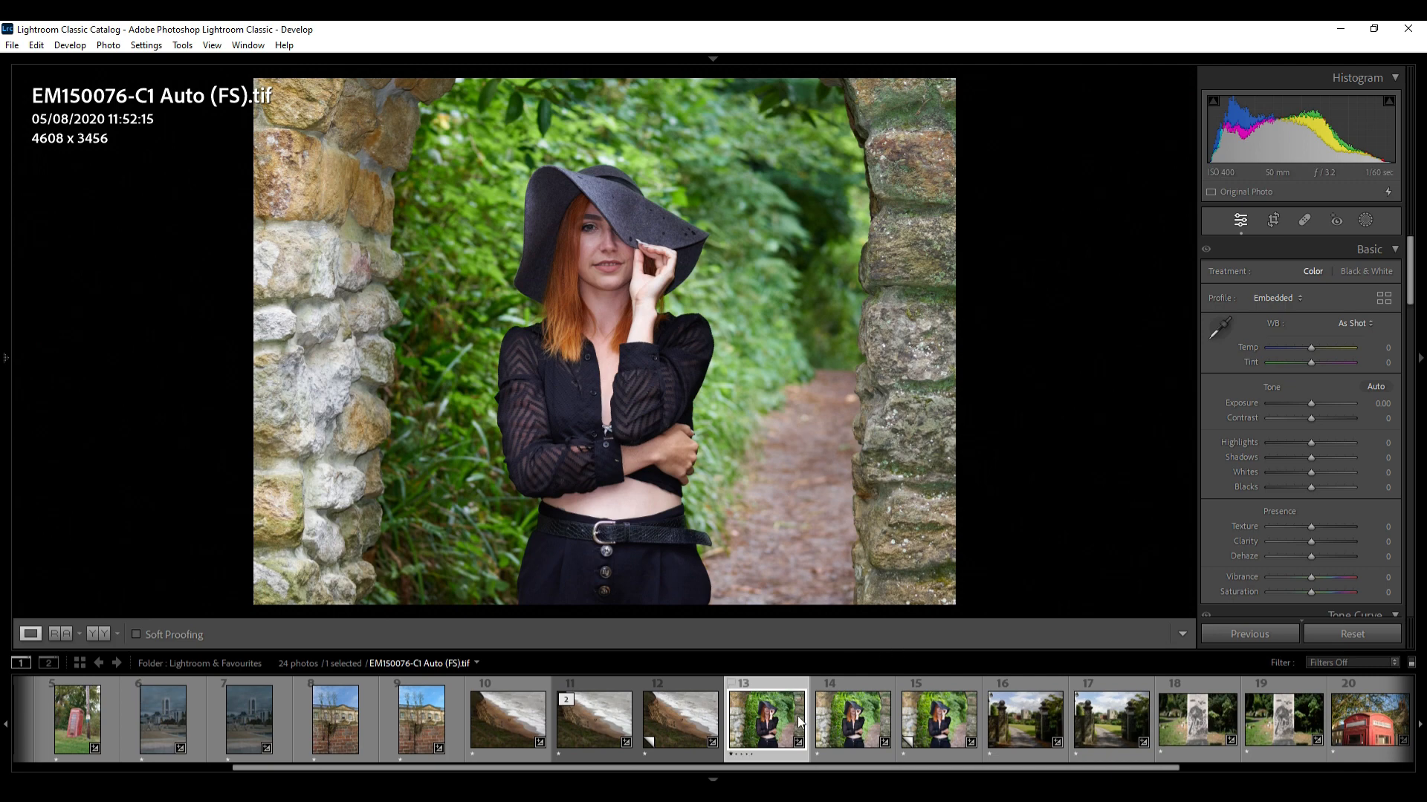
click(944, 714)
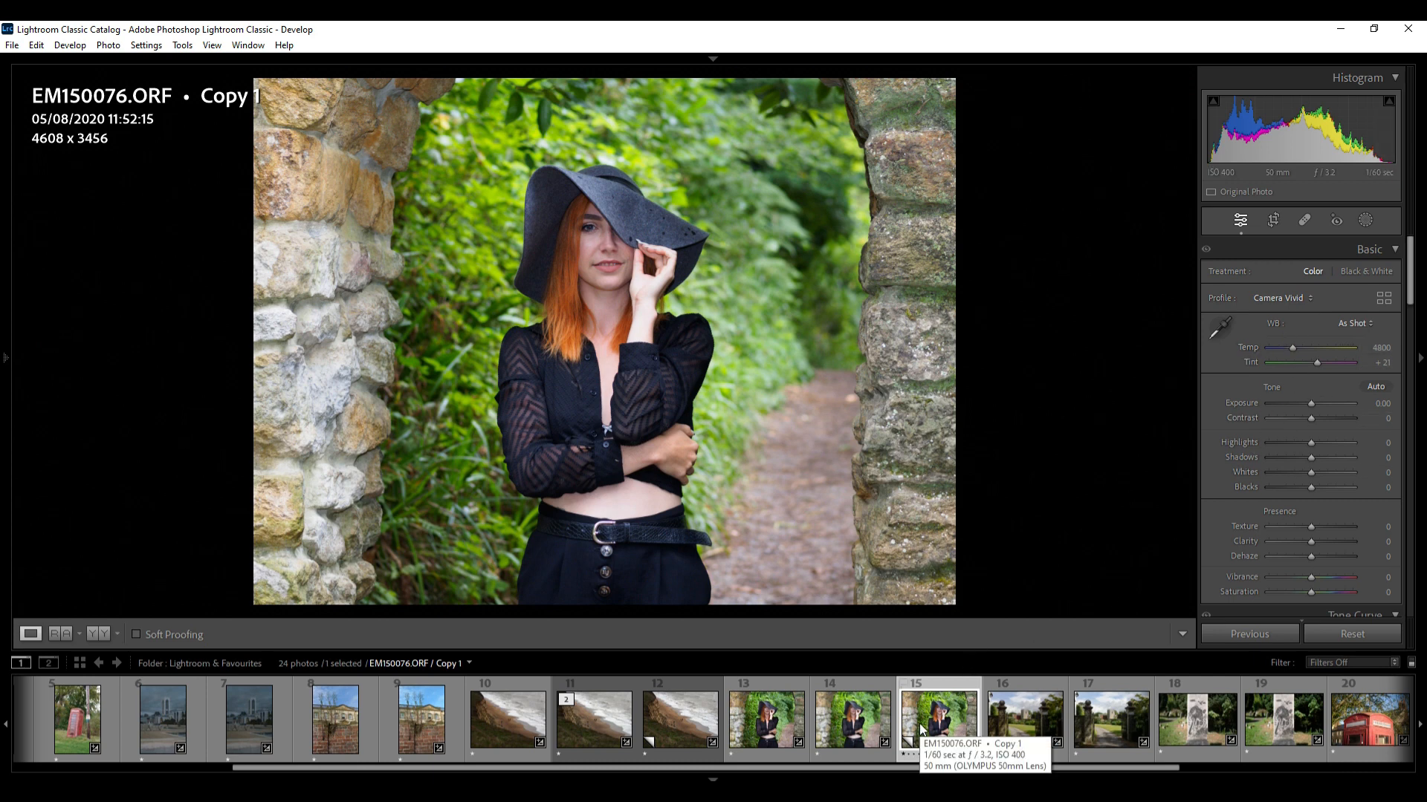
click(775, 725)
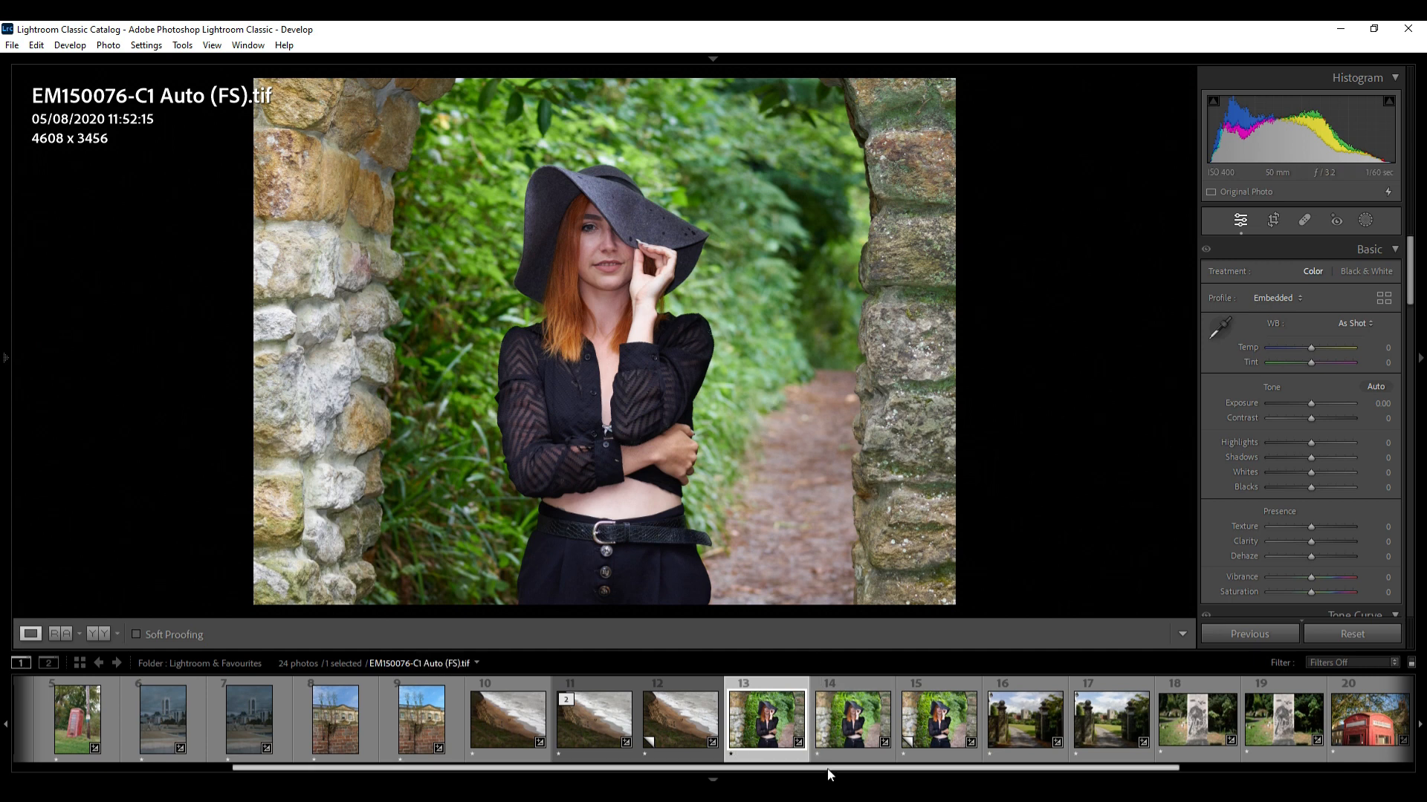
Hide the side panel and compare the church gate and carved post photo versions
scroll(829, 774, down, 3)
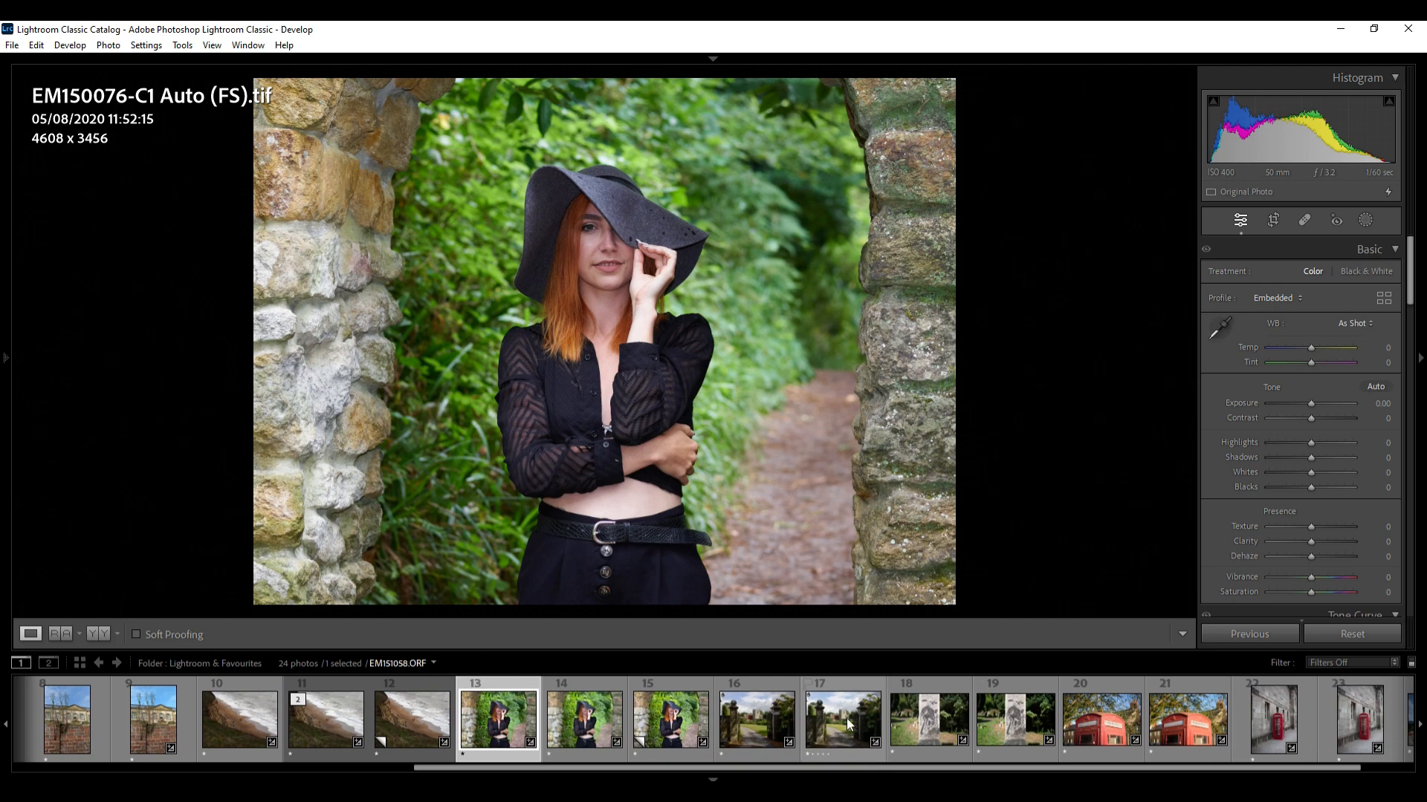
click(824, 700)
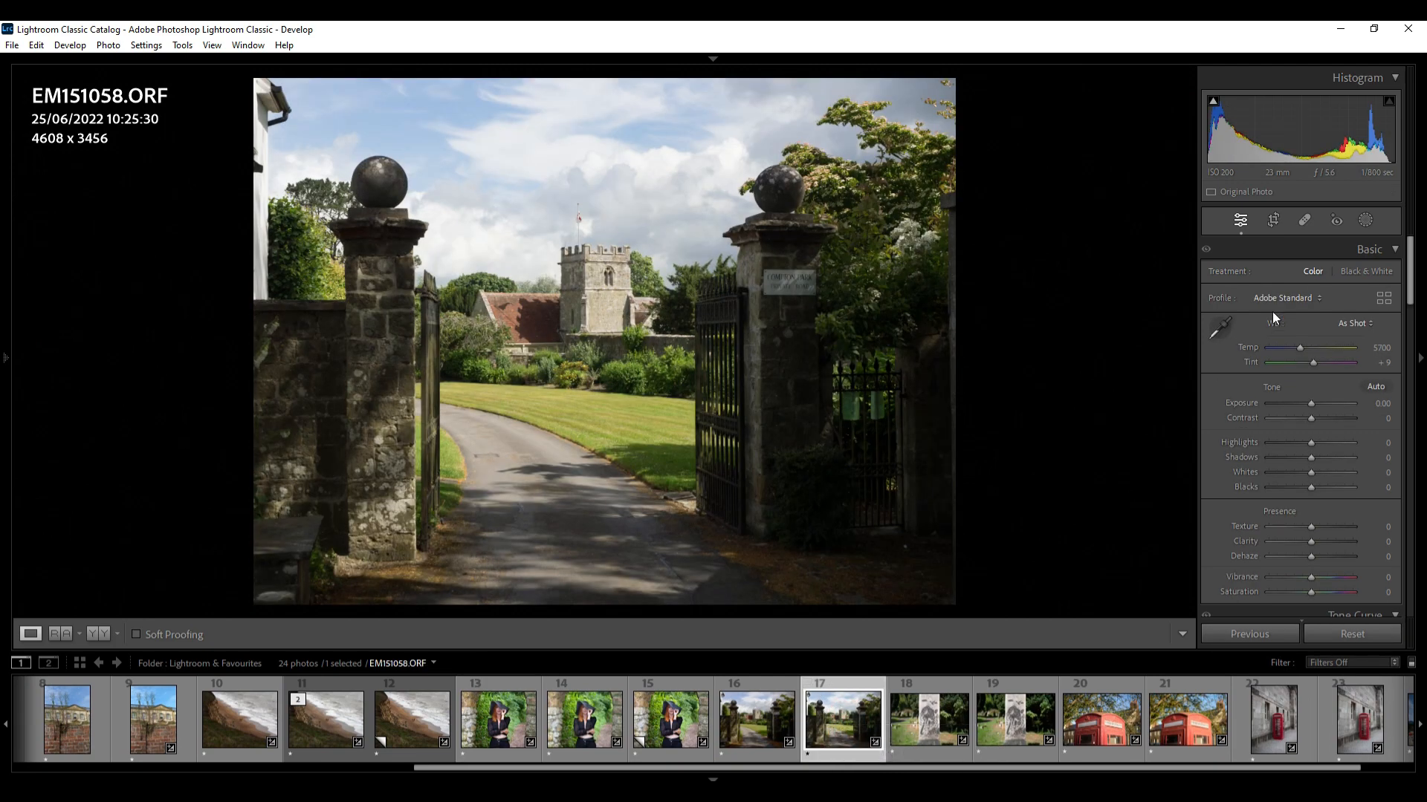
click(1420, 357)
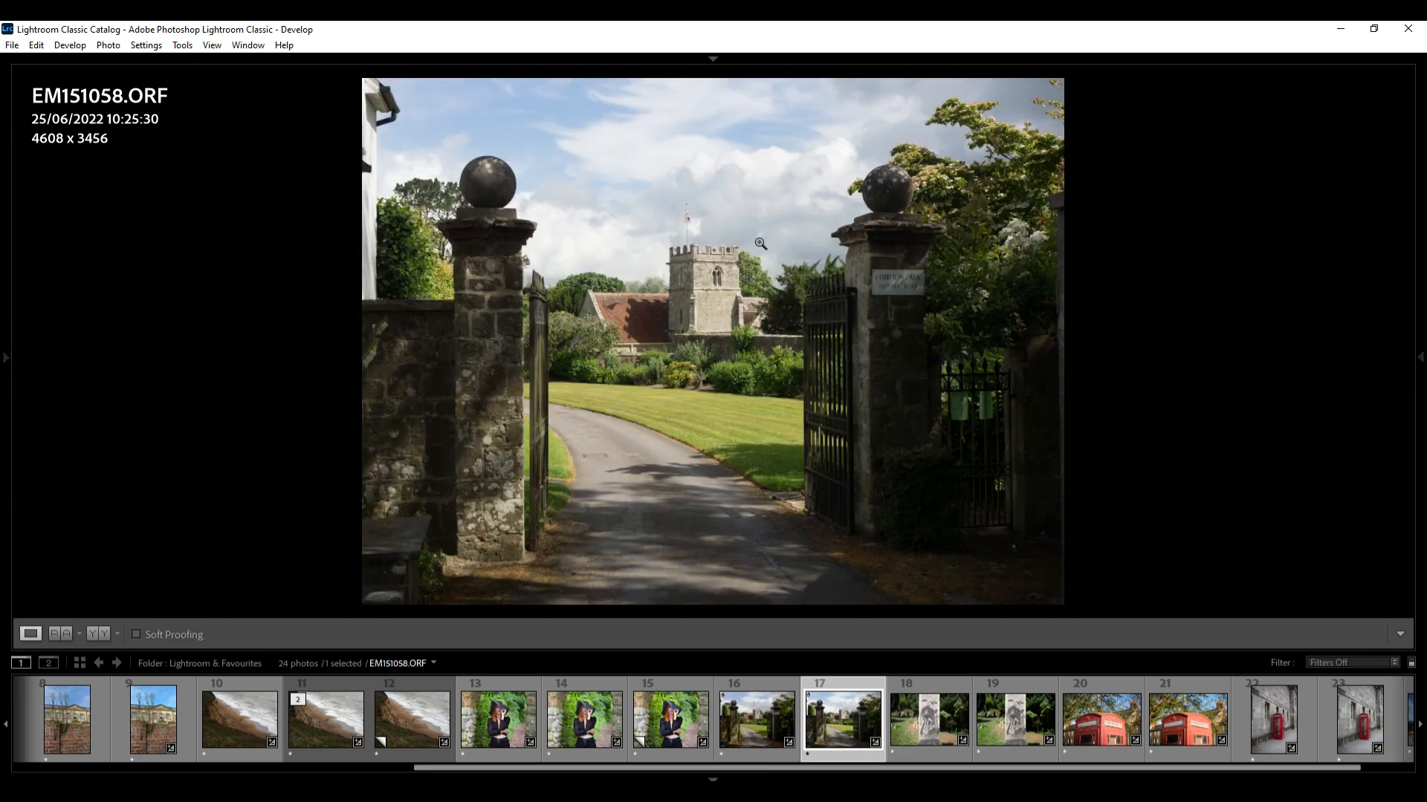
click(743, 729)
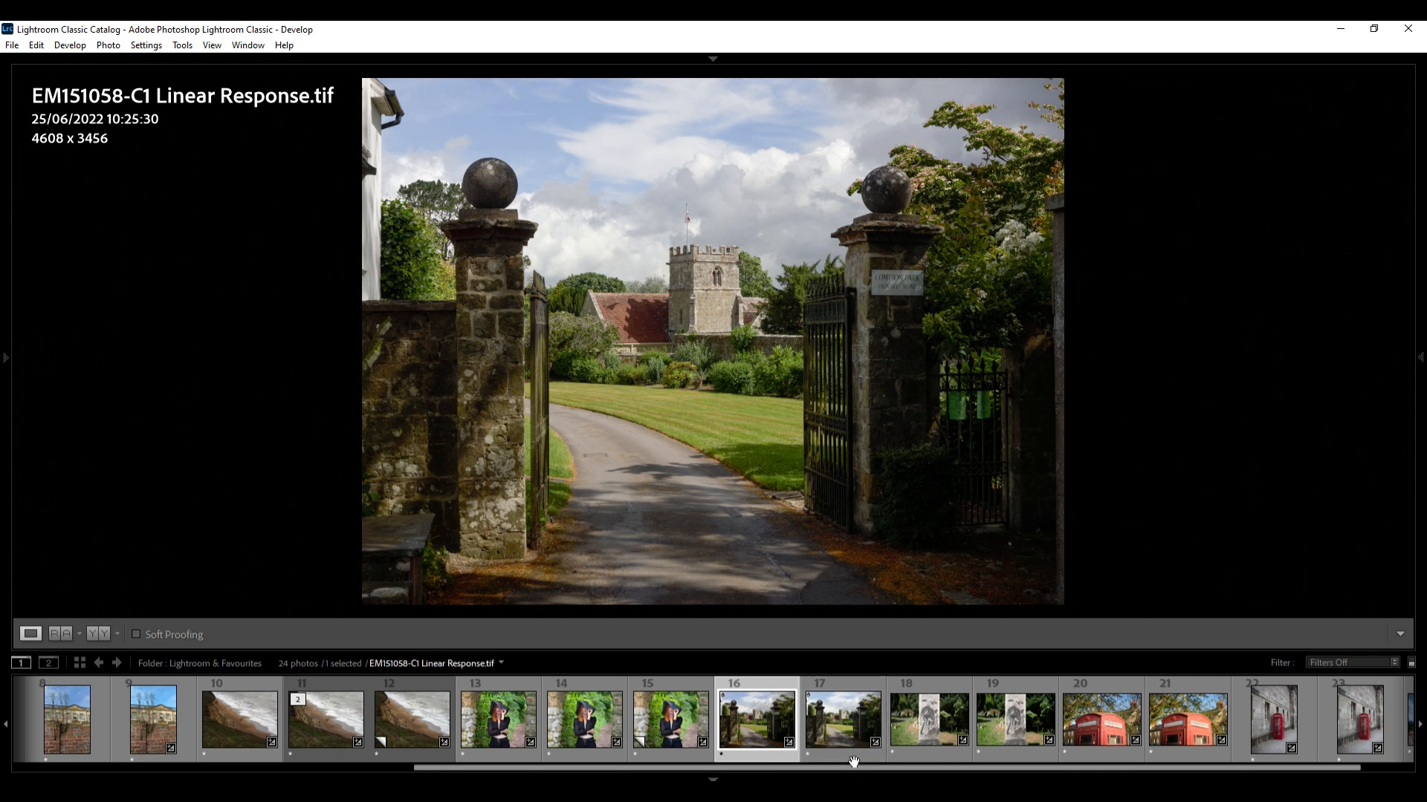
drag(854, 767, 956, 773)
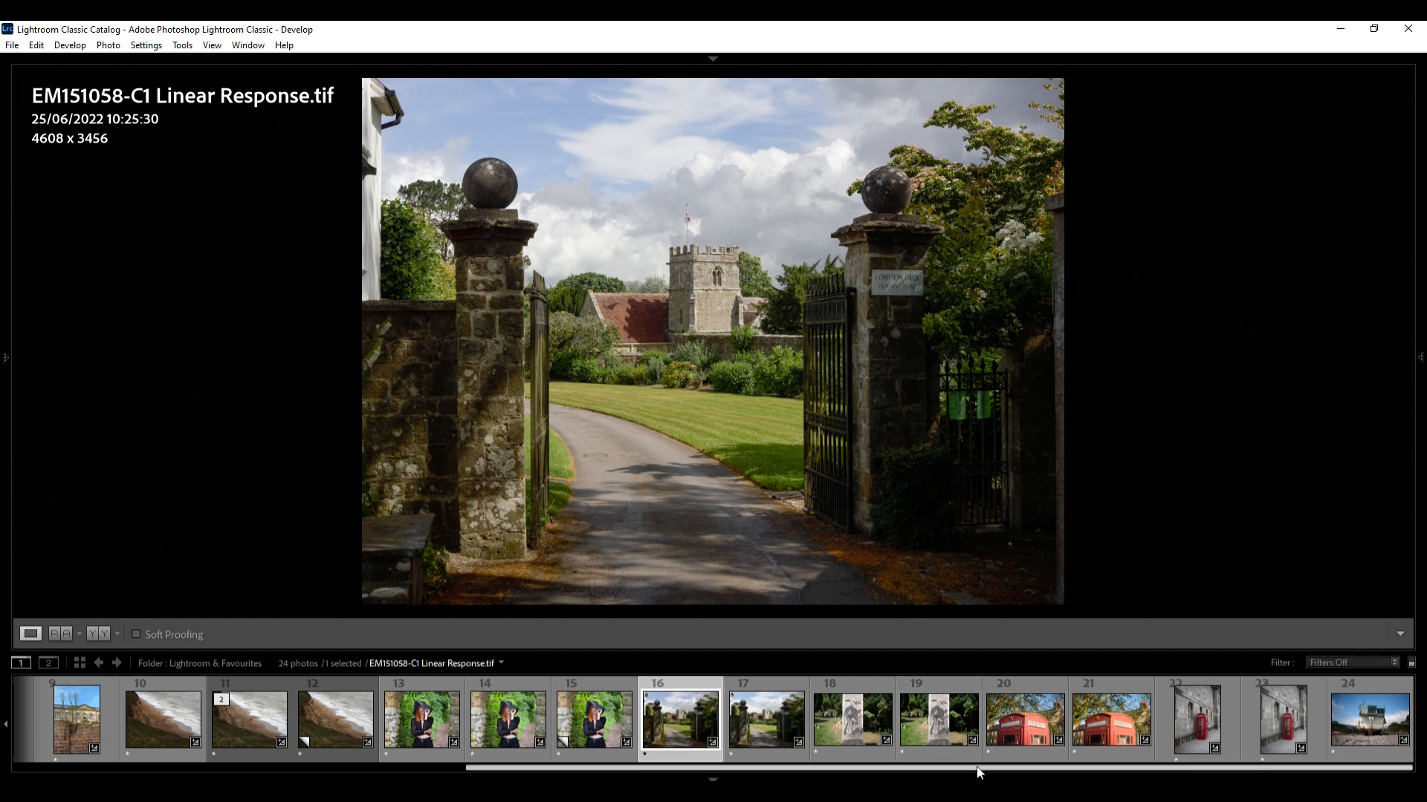
click(947, 723)
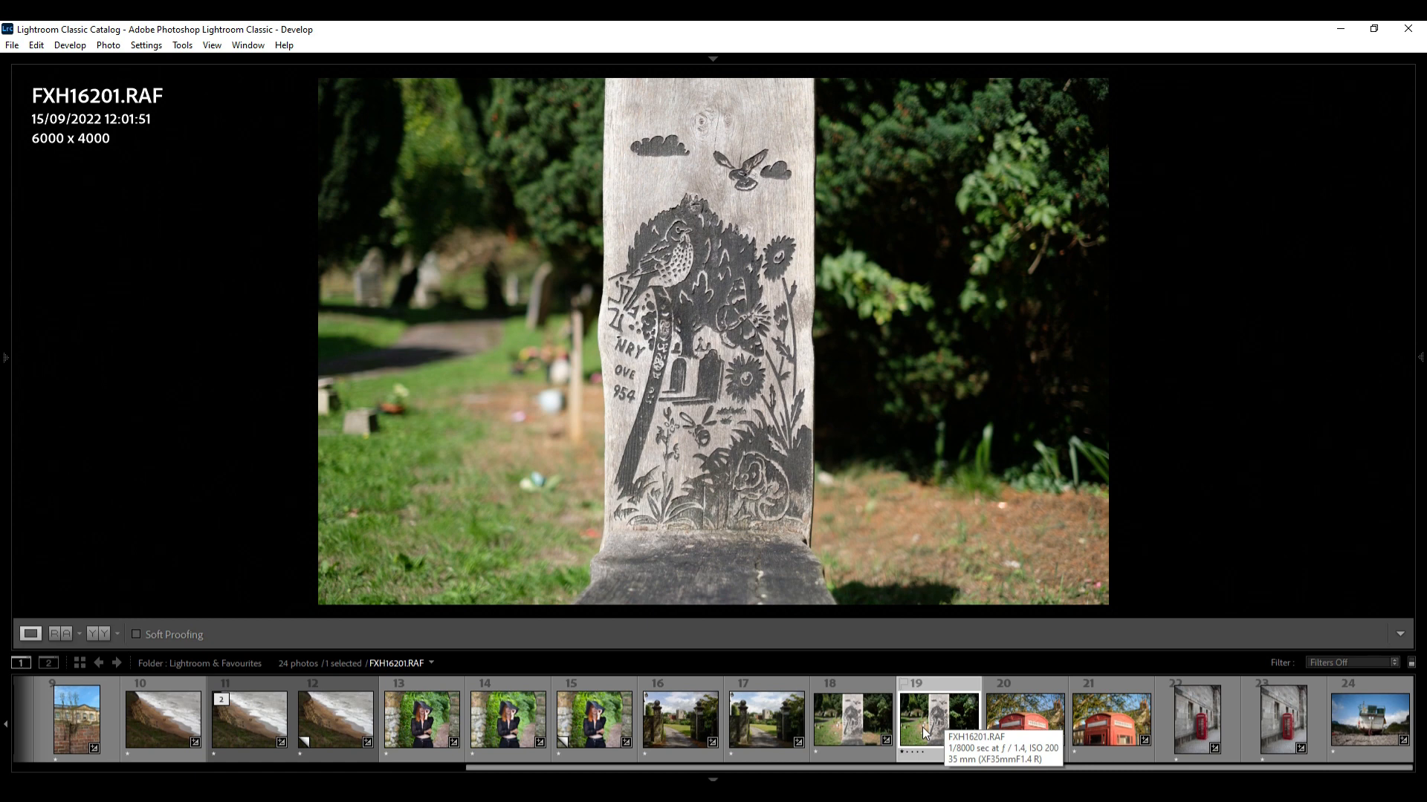
Compare the carved post and red phone box raw files with their processed versions
click(856, 722)
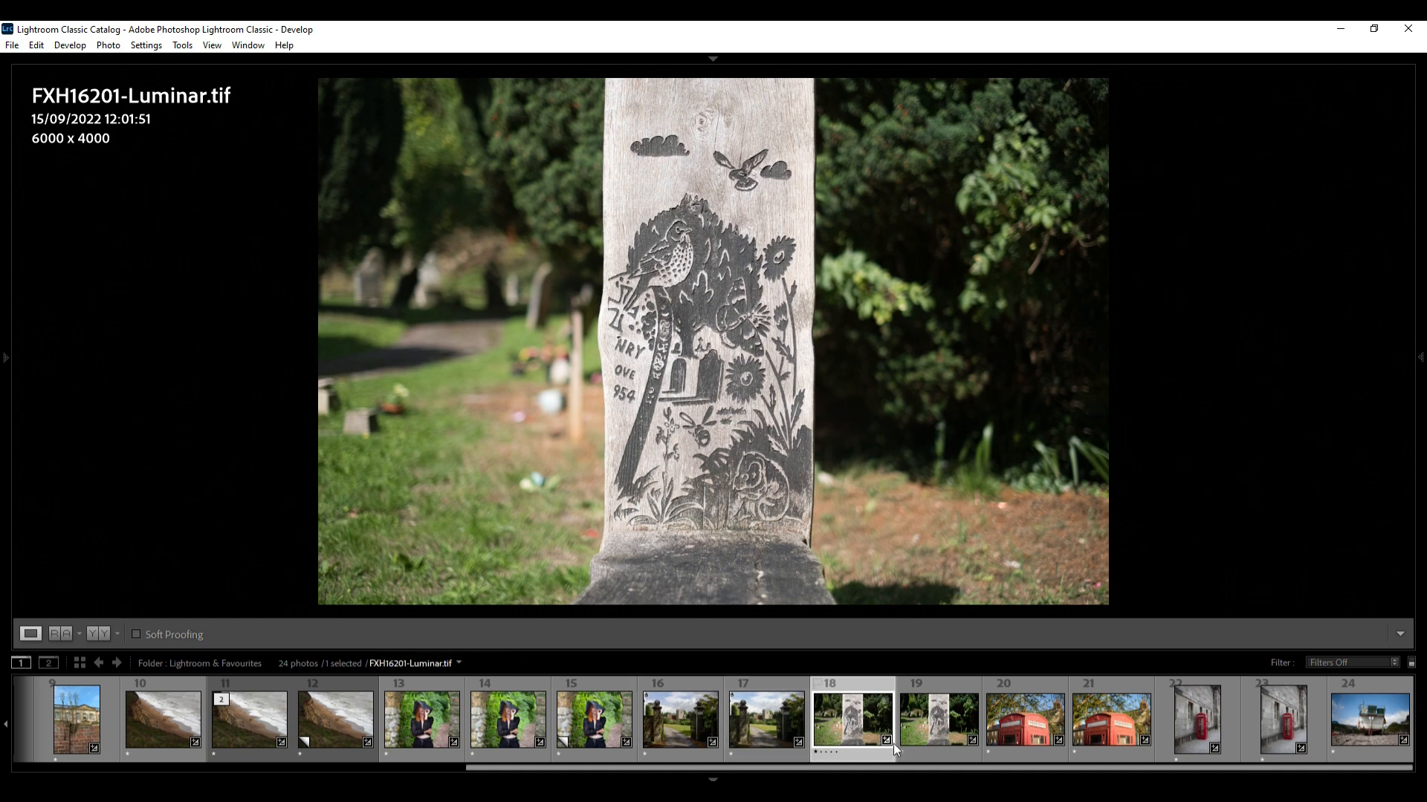
click(920, 726)
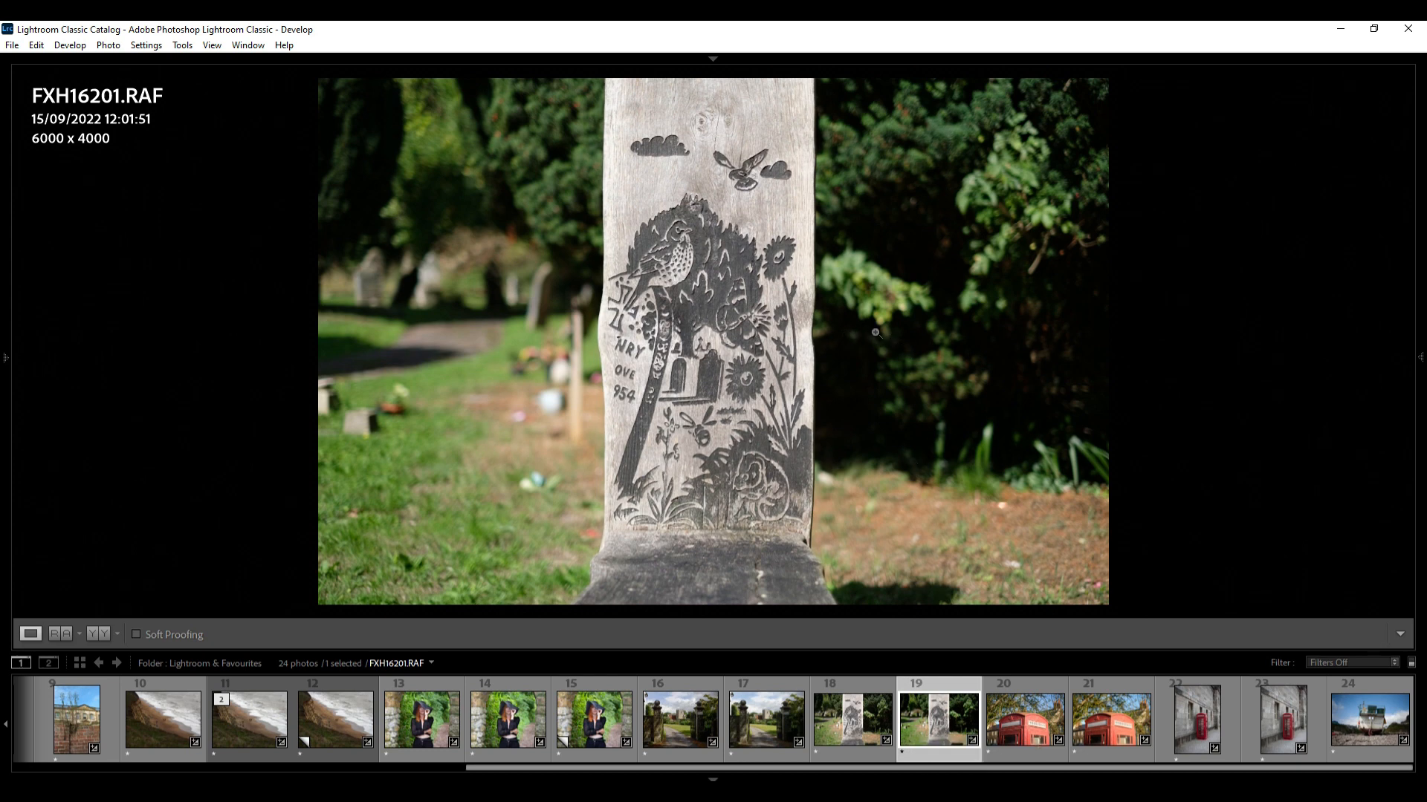
click(1110, 718)
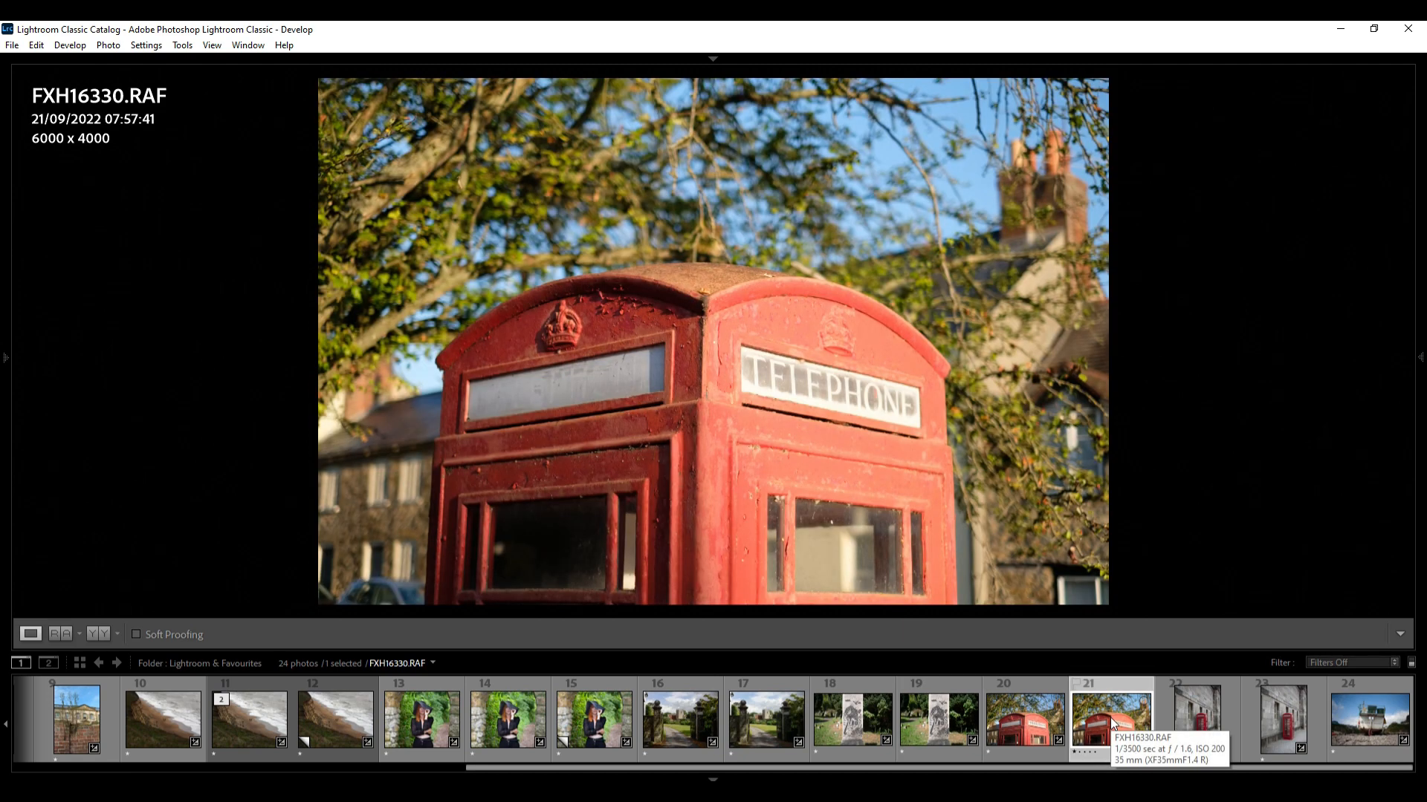
click(1033, 714)
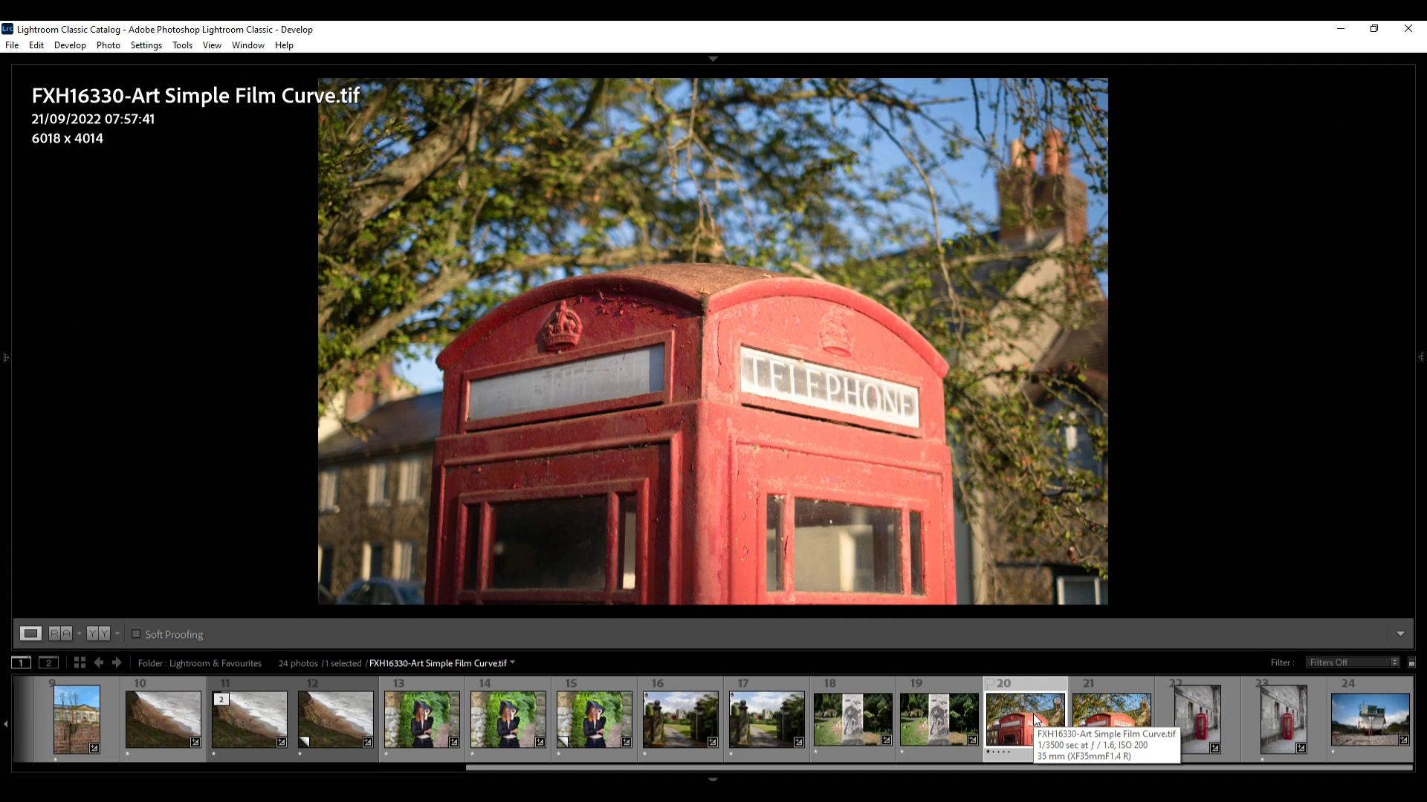
click(1095, 717)
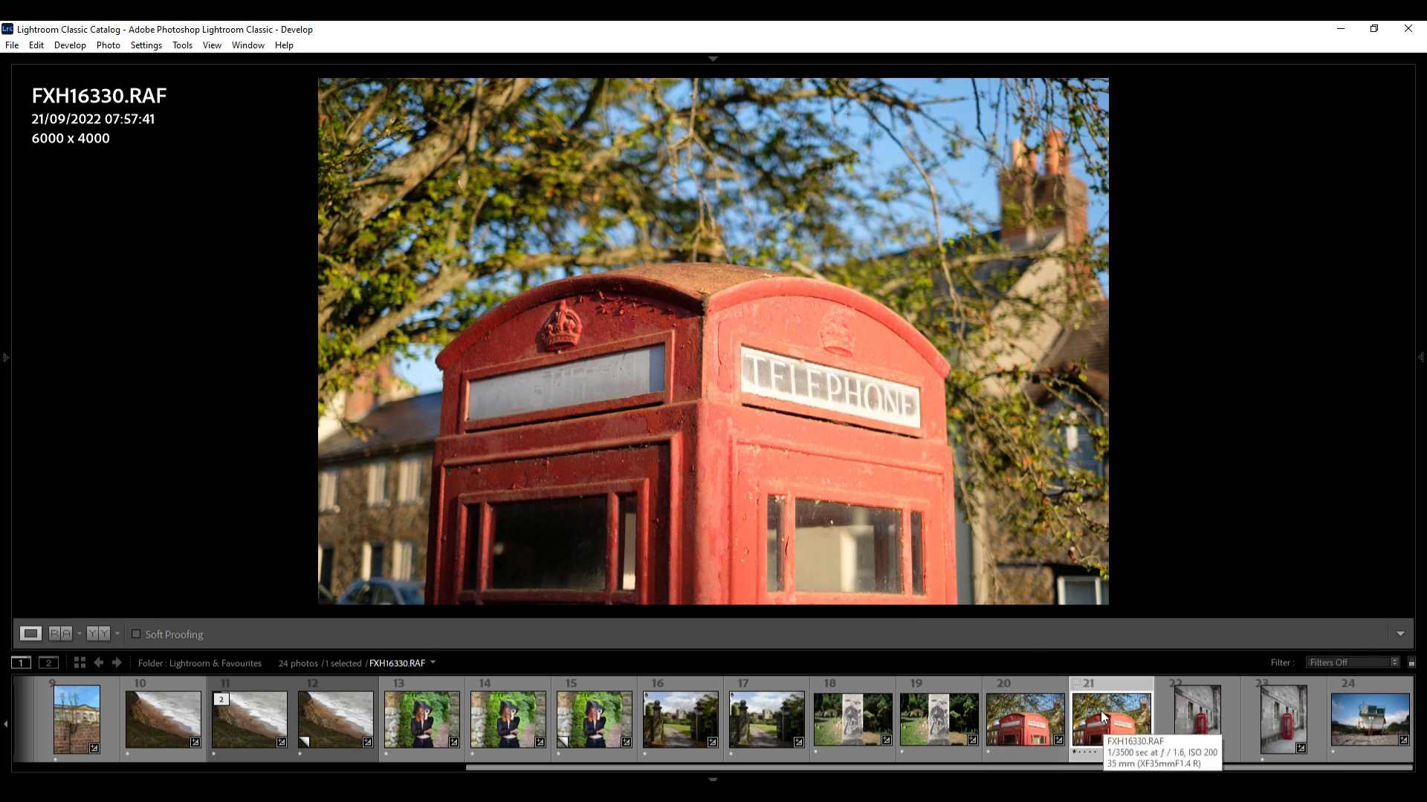
click(1079, 768)
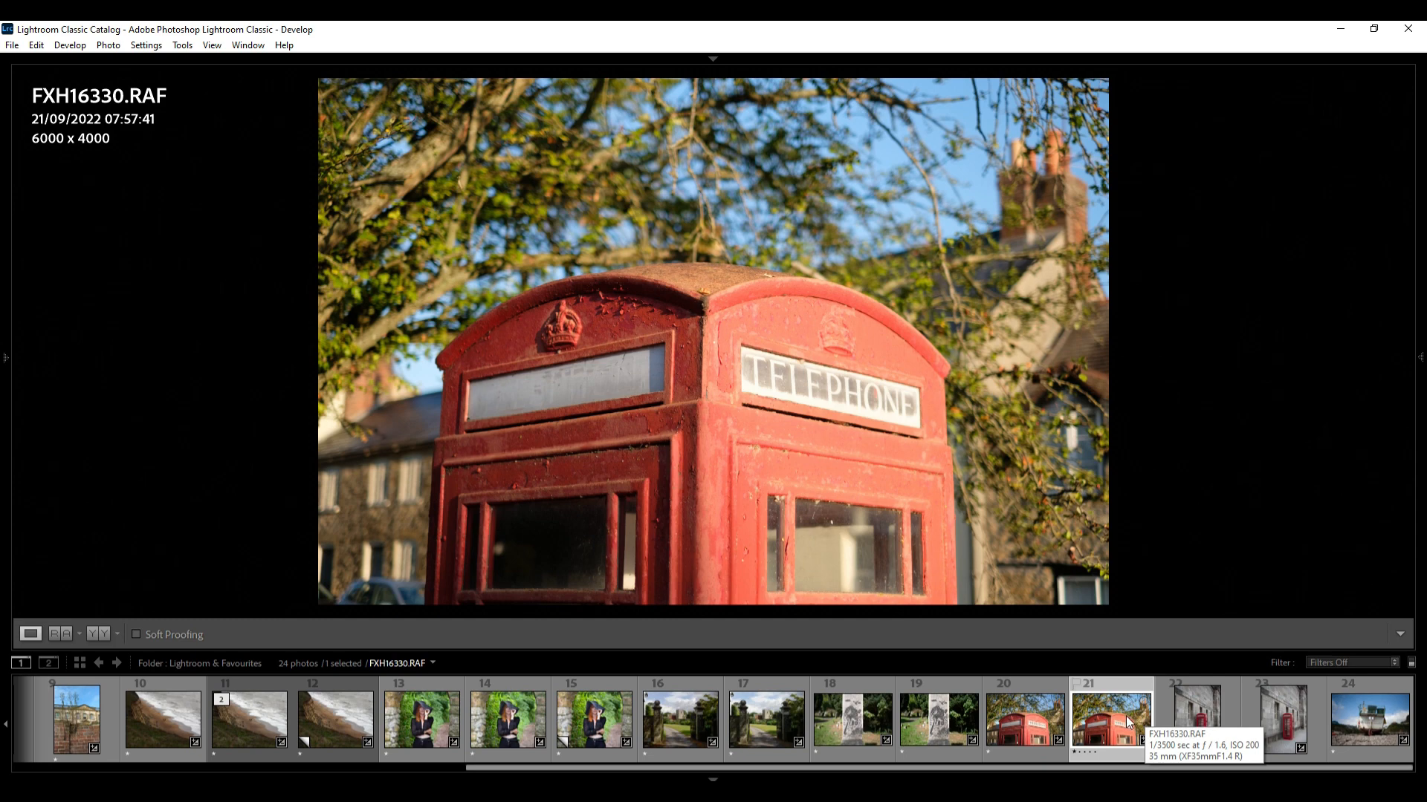
Return to the start of the filmstrip and view the first street scene photo versions
drag(1130, 770, 673, 770)
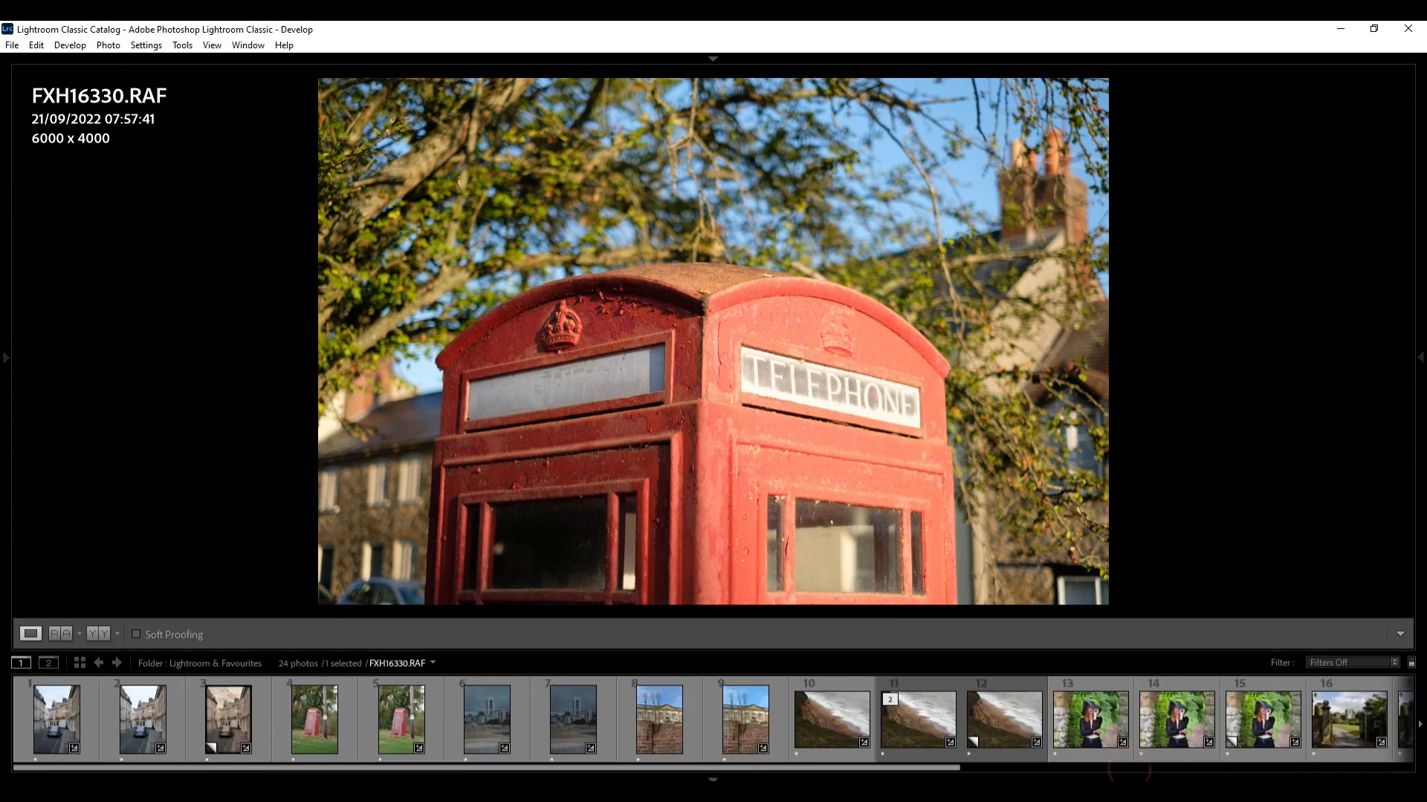
click(142, 727)
click(68, 725)
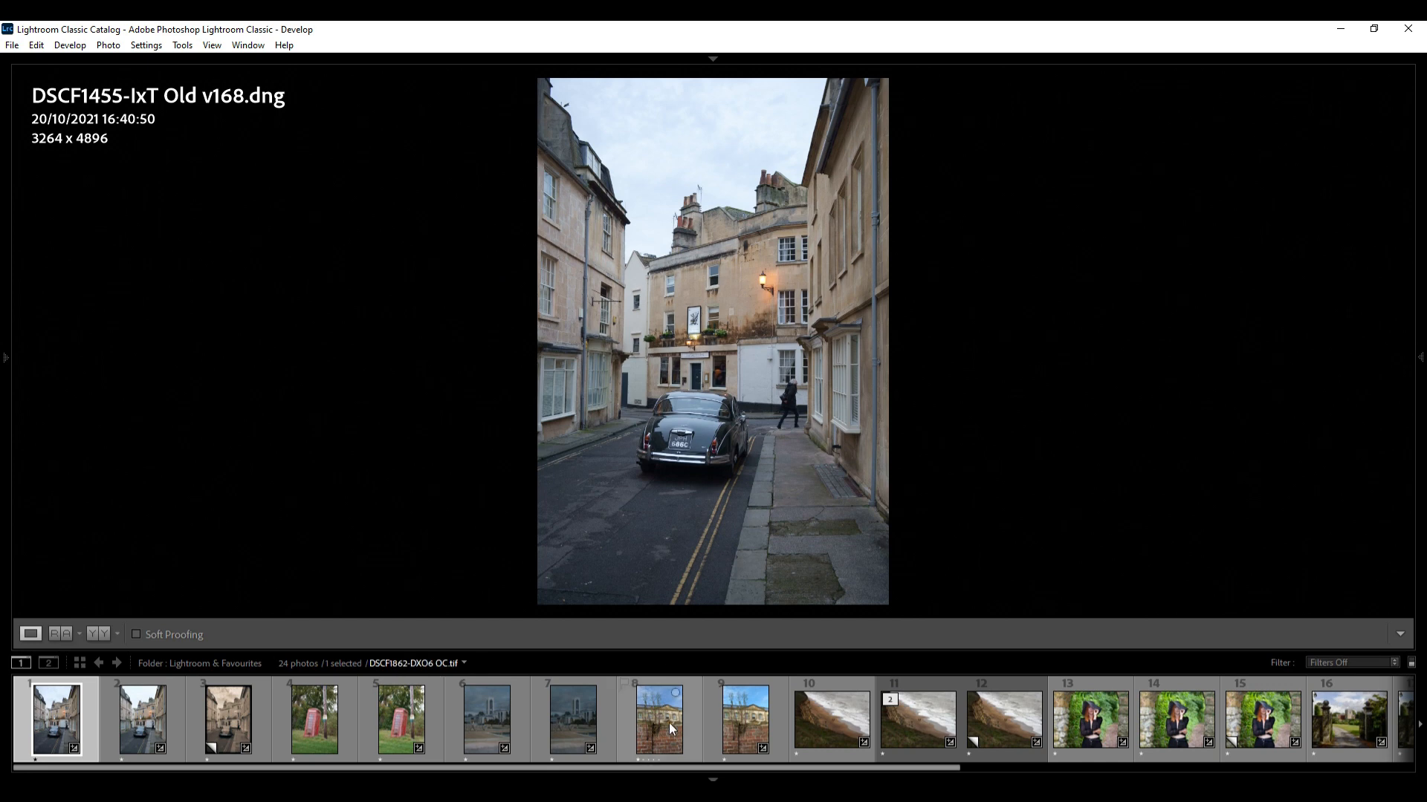
Compare the phone box raw file with its RawTherapee AMTC Std TIFF version, and select the last photo in the filmstrip
drag(679, 769, 1189, 773)
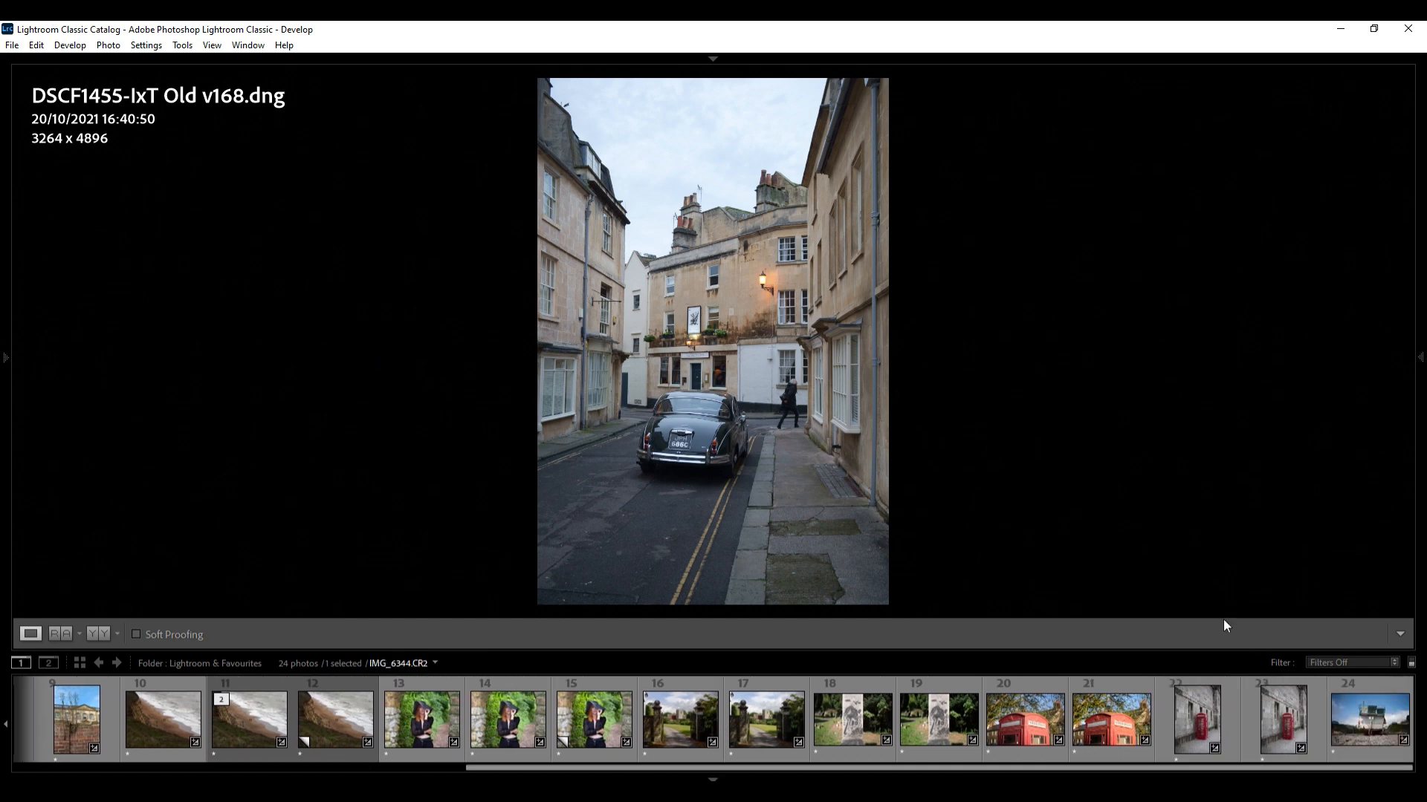
click(1282, 725)
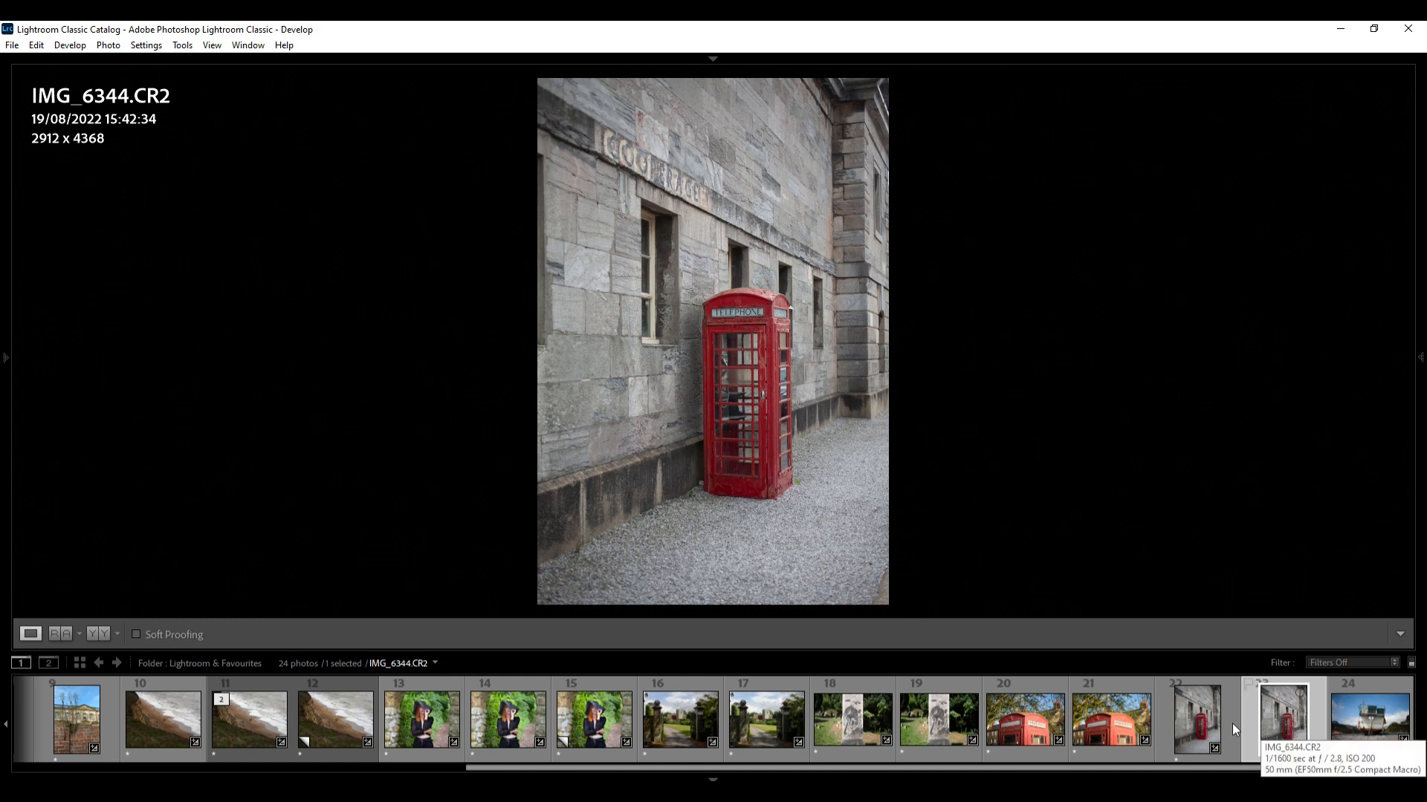
click(1191, 732)
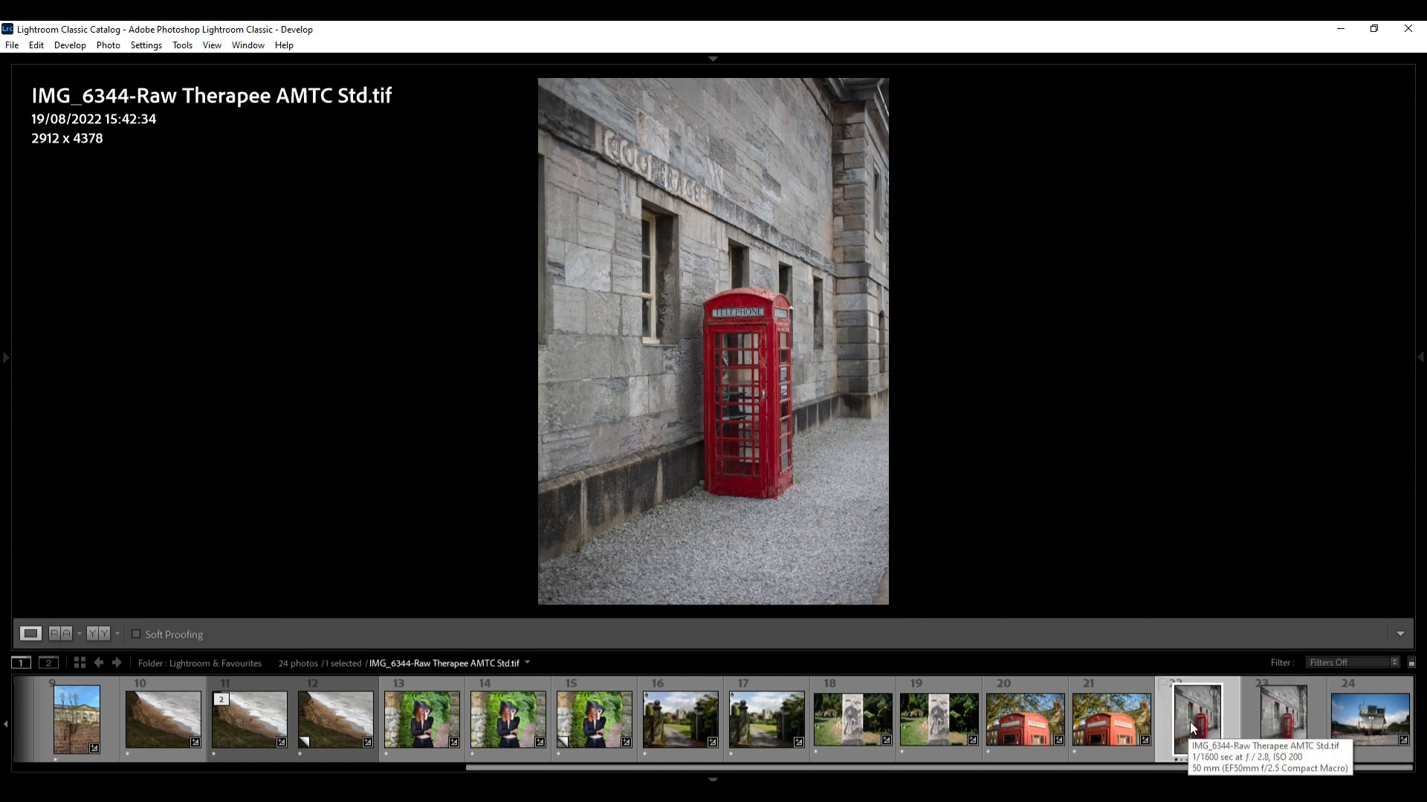
click(1284, 729)
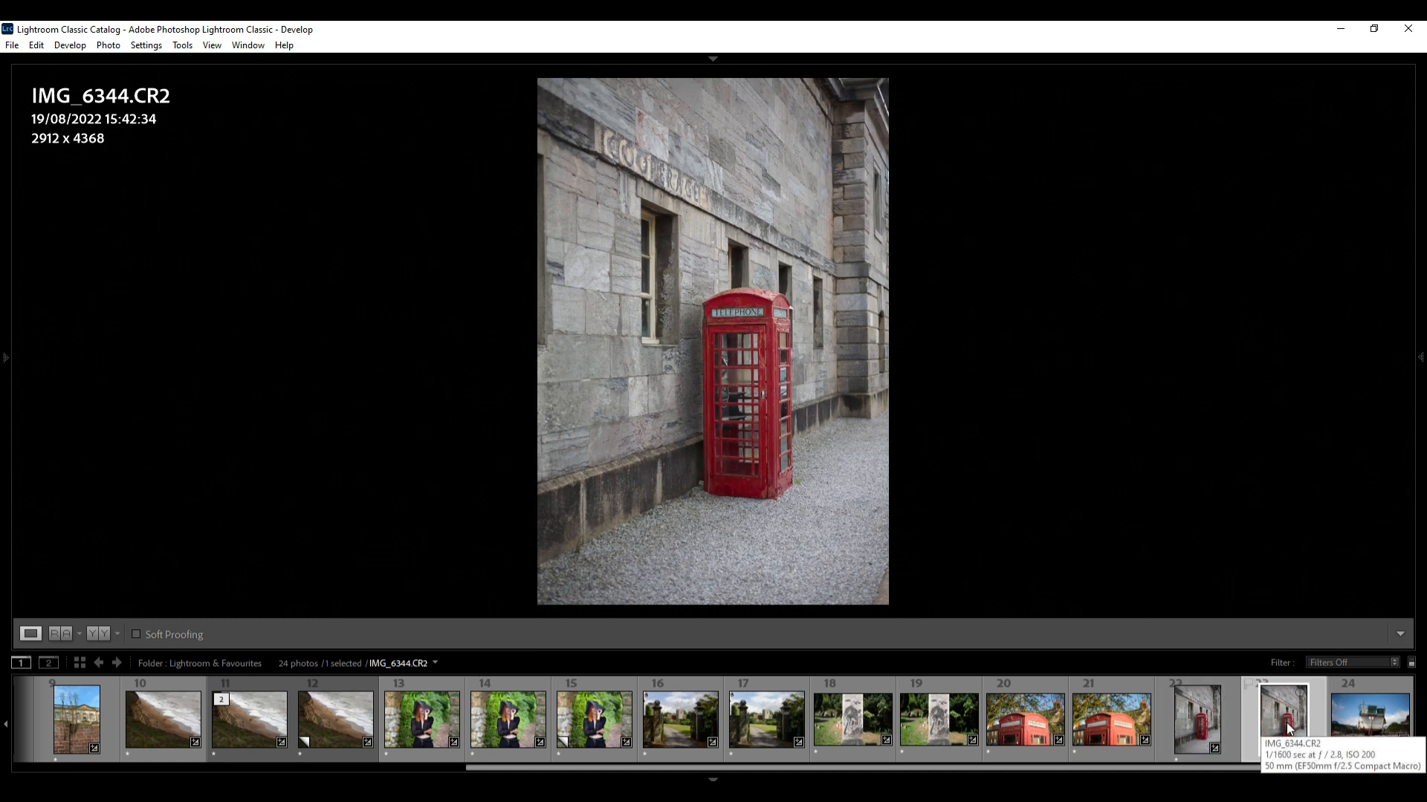
click(1203, 726)
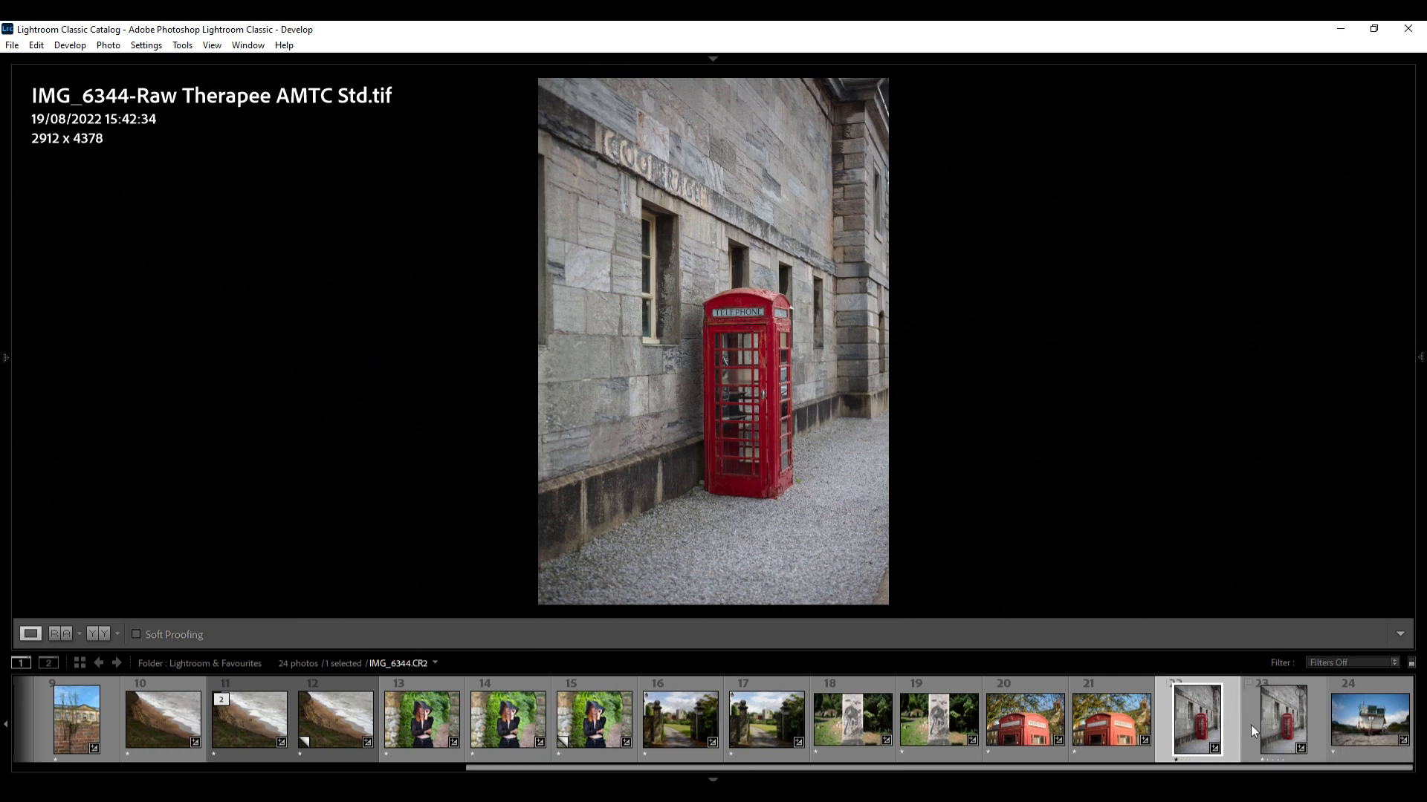
click(1376, 724)
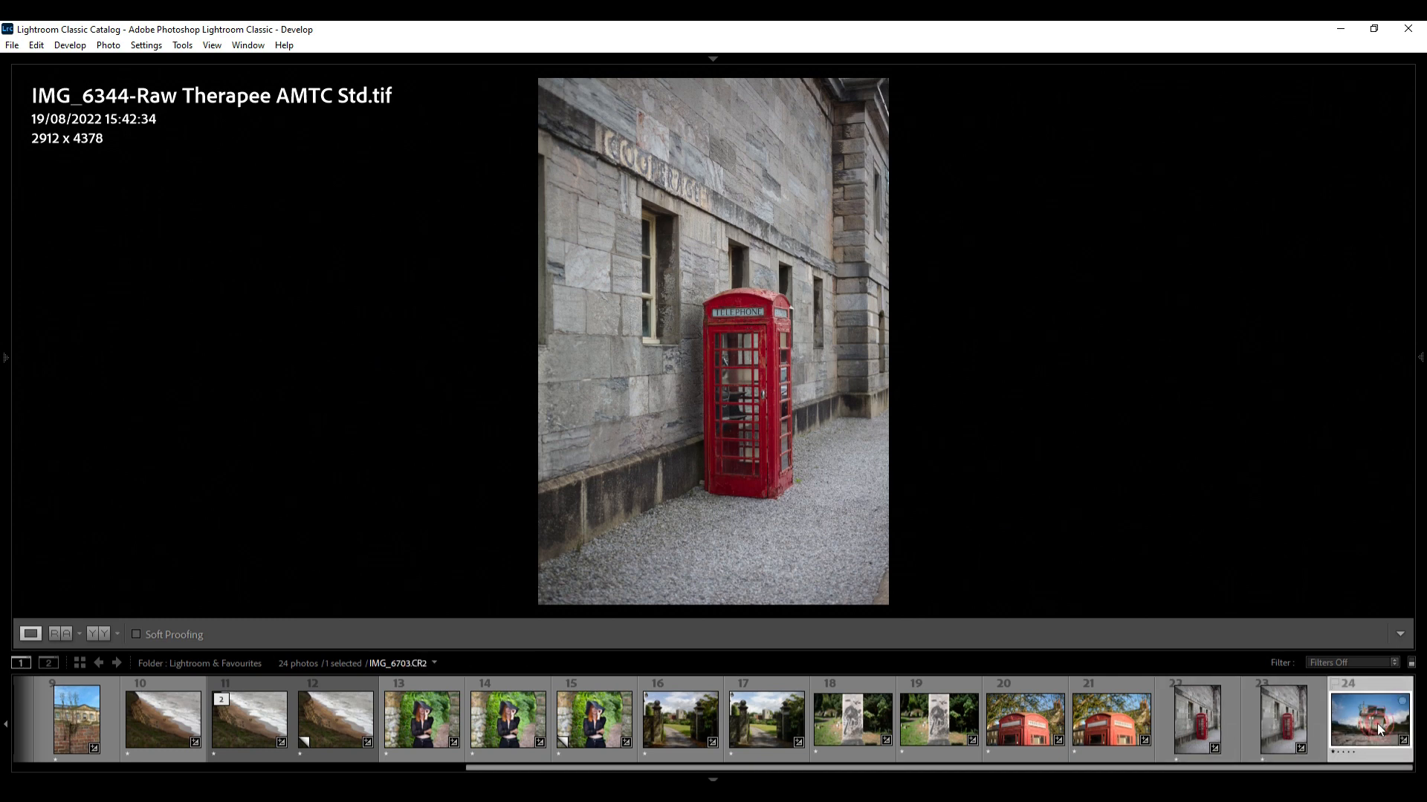